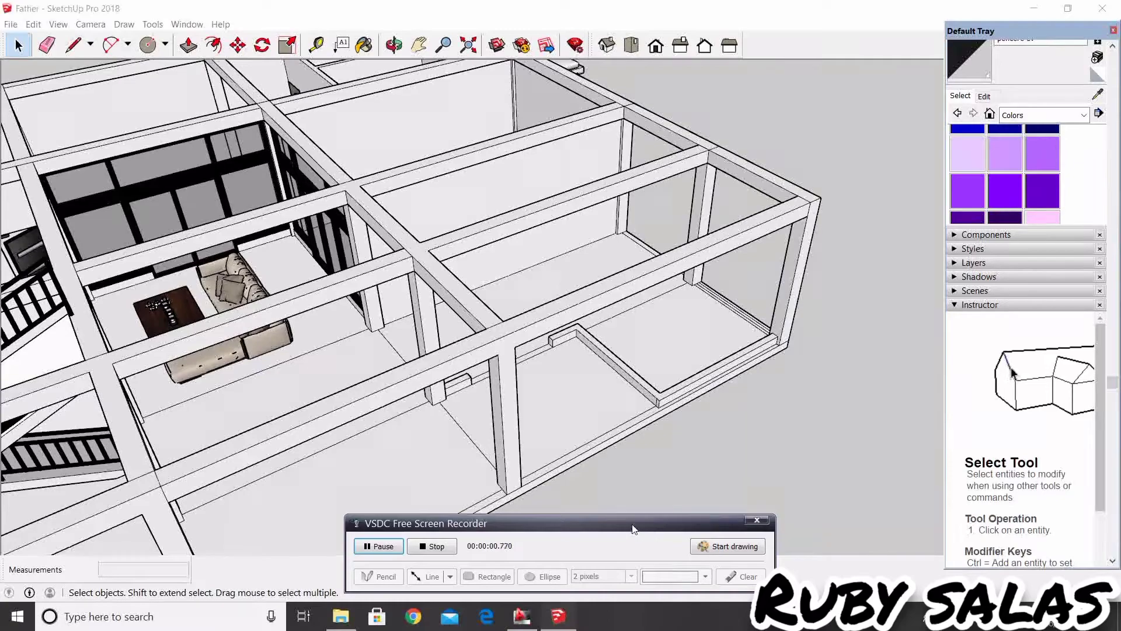
Copy the floor edge twice along the wall between the two columns.
{"action": "left_click_drag", "start_coordinate": [634, 528], "coordinate": [905, 606]}
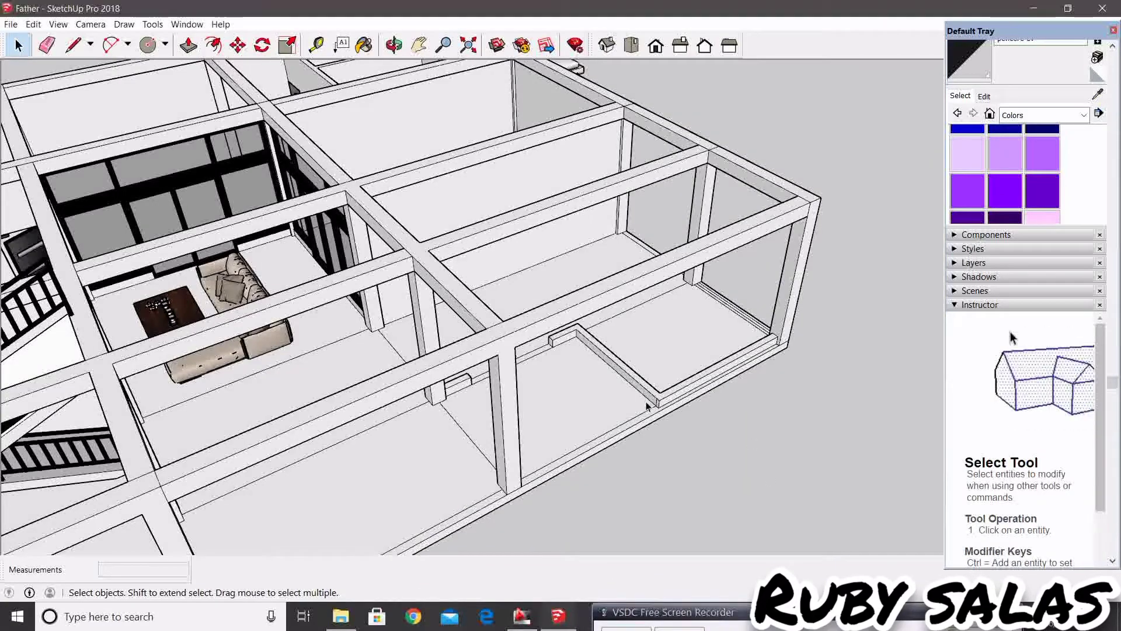
{"action": "mouse_move", "coordinate": [584, 350]}
{"action": "middle_mouse_down", "text": "shift"}
{"action": "mouse_move", "coordinate": [621, 383]}
{"action": "mouse_move", "coordinate": [519, 461]}
{"action": "mouse_move", "coordinate": [514, 425]}
{"action": "mouse_move", "coordinate": [418, 411]}
{"action": "middle_mouse_up", "text": "shift"}
{"action": "scroll", "coordinate": [514, 424], "scroll_direction": "up", "scroll_amount": 5}
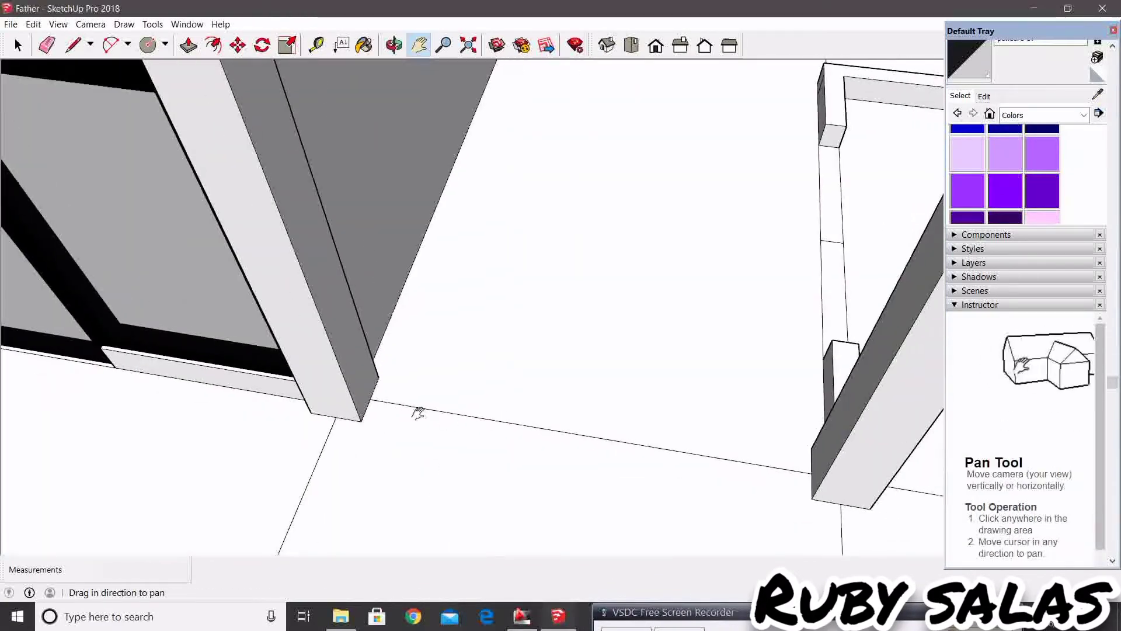
{"action": "key", "text": "m"}
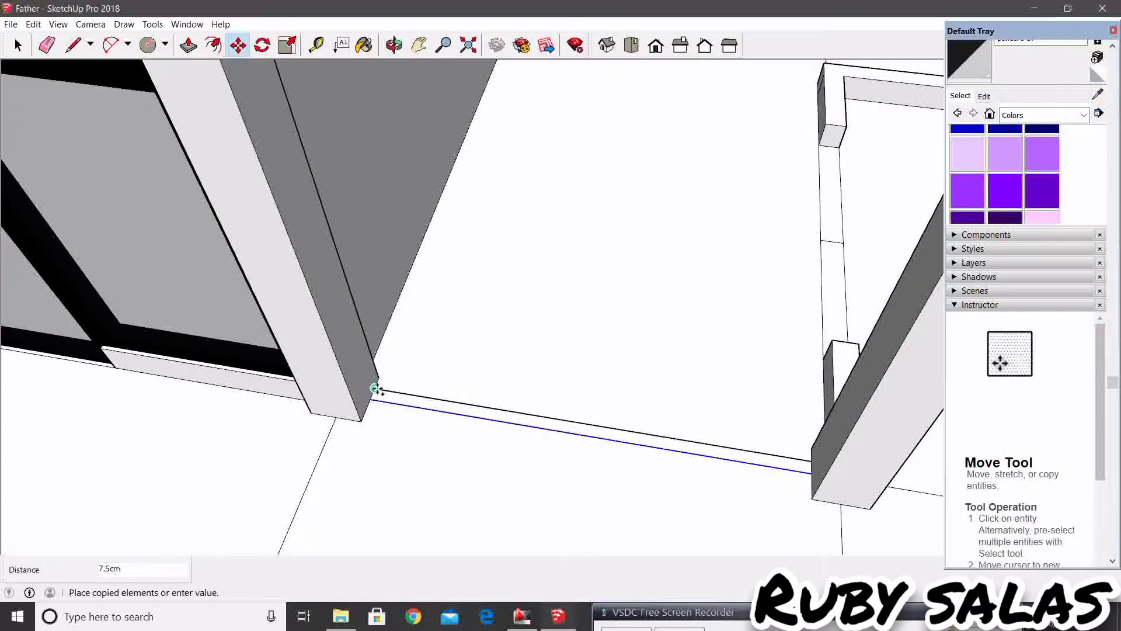
{"action": "left_click", "coordinate": [376, 388]}
{"action": "key", "text": "space"}
{"action": "left_click", "coordinate": [379, 399]}
{"action": "key", "text": "space"}
Erase stray edges and measure the gap from the column corner.
{"action": "scroll", "coordinate": [379, 399], "scroll_direction": "down", "scroll_amount": 2}
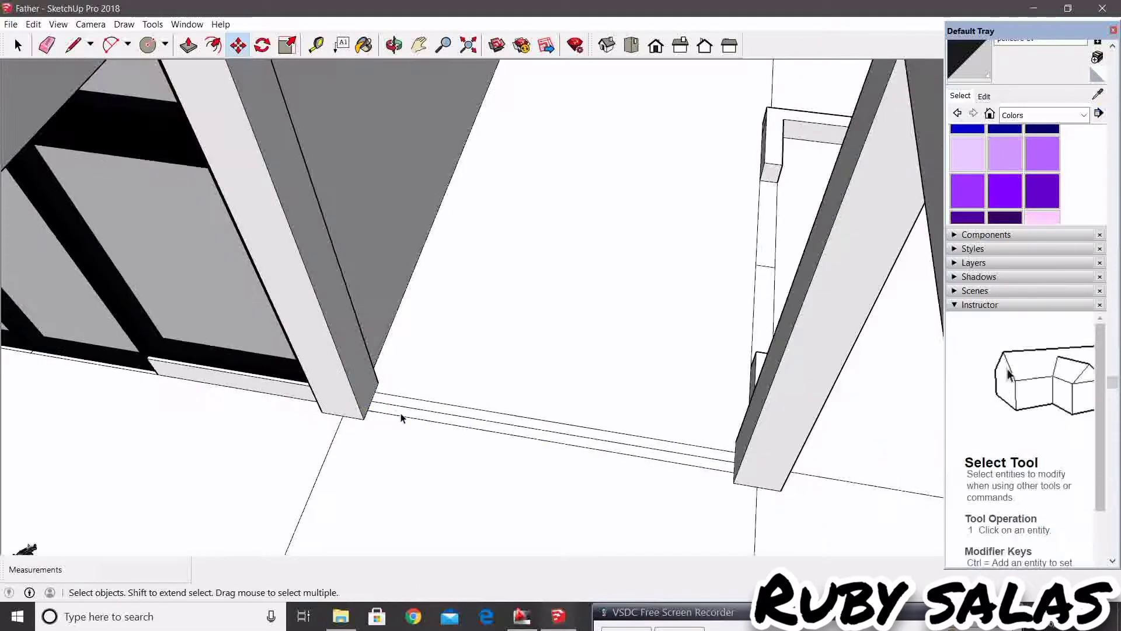
{"action": "key", "text": "e"}
{"action": "key", "text": "space"}
{"action": "scroll", "coordinate": [415, 416], "scroll_direction": "down", "scroll_amount": 3}
{"action": "mouse_move", "coordinate": [415, 416]}
{"action": "middle_mouse_down"}
{"action": "mouse_move", "coordinate": [405, 376]}
{"action": "mouse_move", "coordinate": [363, 345]}
{"action": "middle_mouse_up"}
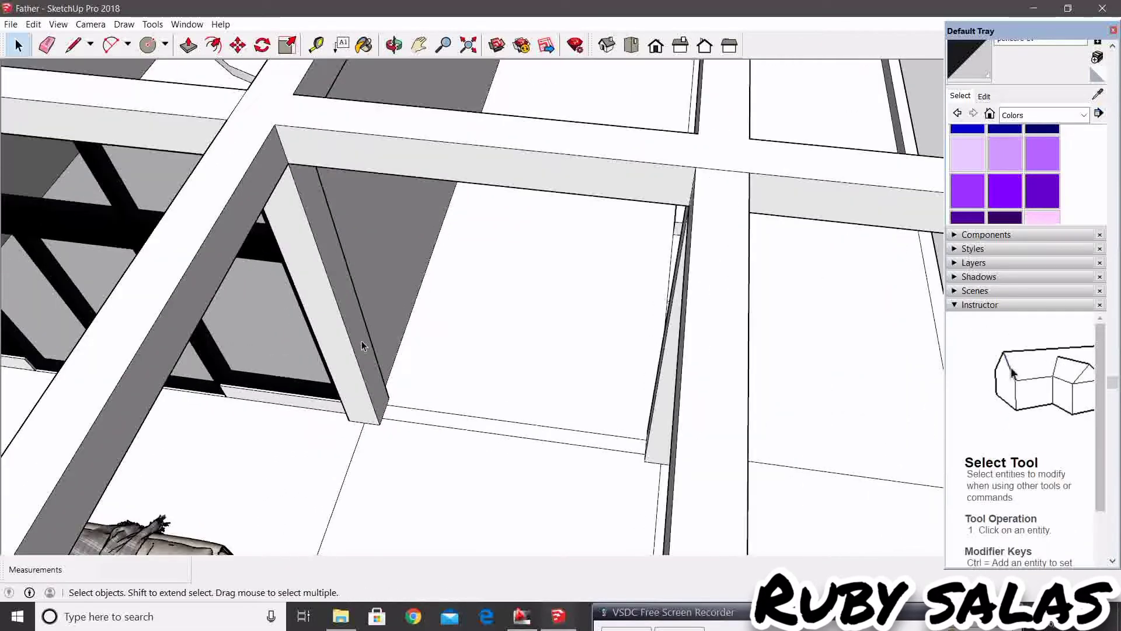
{"action": "key", "text": "t"}
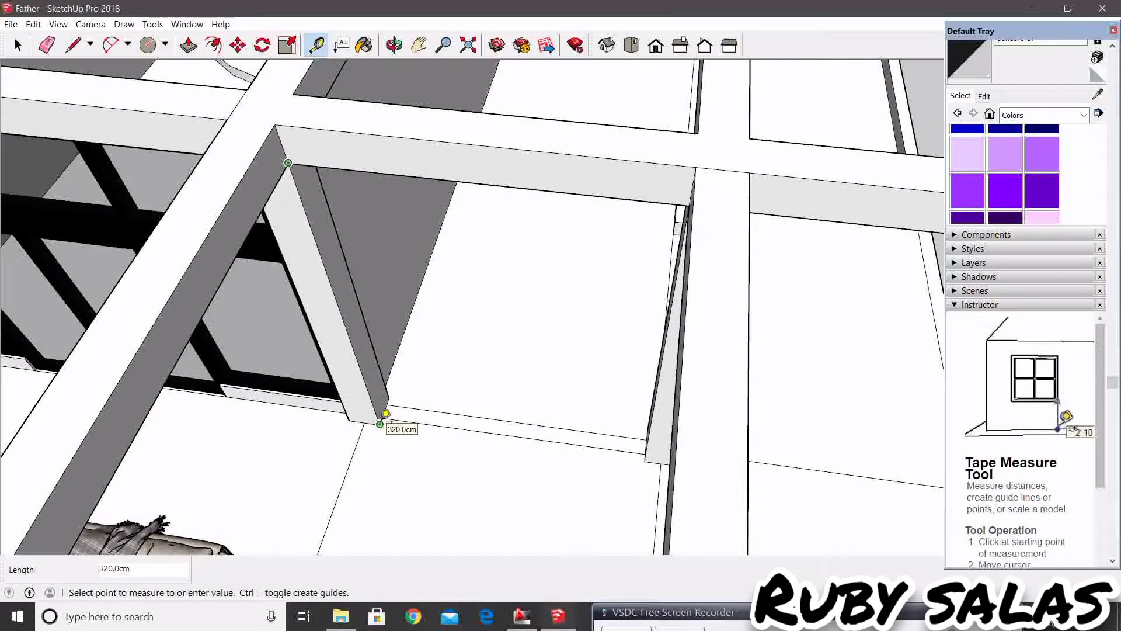
{"action": "key", "text": "space"}
{"action": "scroll", "coordinate": [386, 418], "scroll_direction": "up", "scroll_amount": 2}
Push/Pull the strip between the columns into a wall panel, then lower its top.
{"action": "key", "text": "p"}
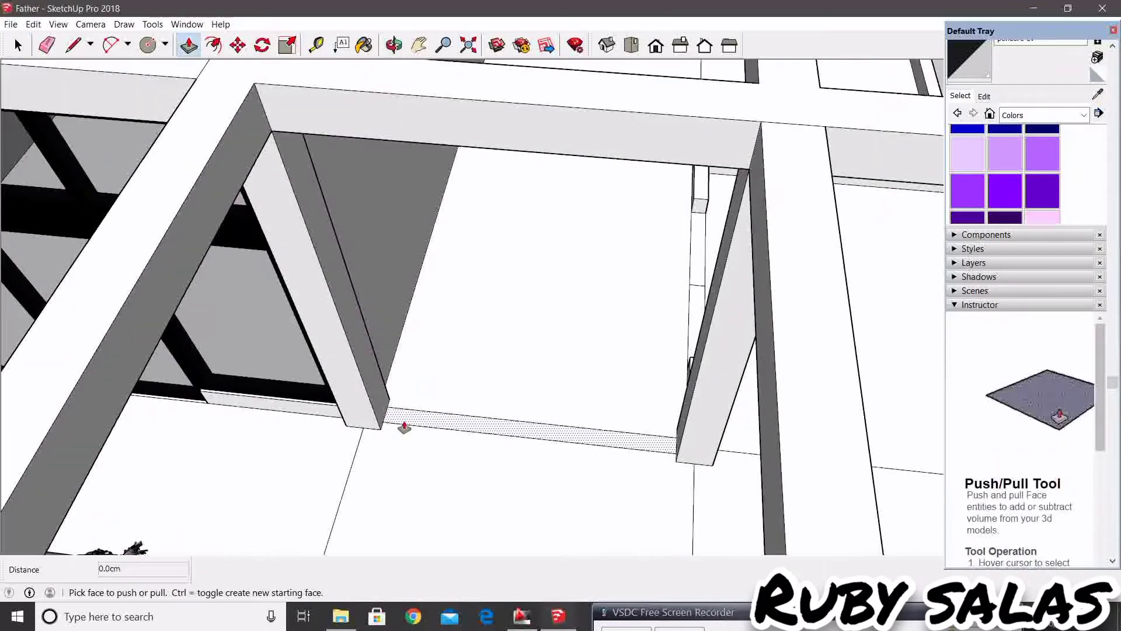
{"action": "left_click", "coordinate": [394, 400]}
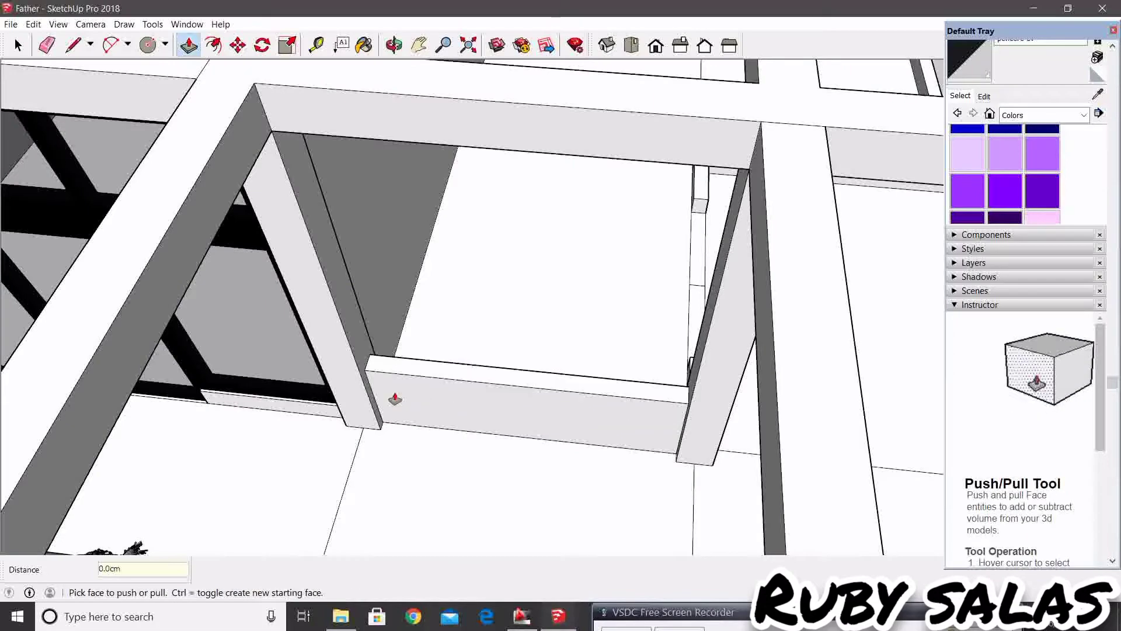
{"action": "mouse_move", "coordinate": [394, 400]}
{"action": "middle_mouse_down"}
{"action": "mouse_move", "coordinate": [388, 250]}
{"action": "mouse_move", "coordinate": [376, 288]}
{"action": "mouse_move", "coordinate": [397, 380]}
{"action": "middle_mouse_up"}
{"action": "key", "text": "space"}
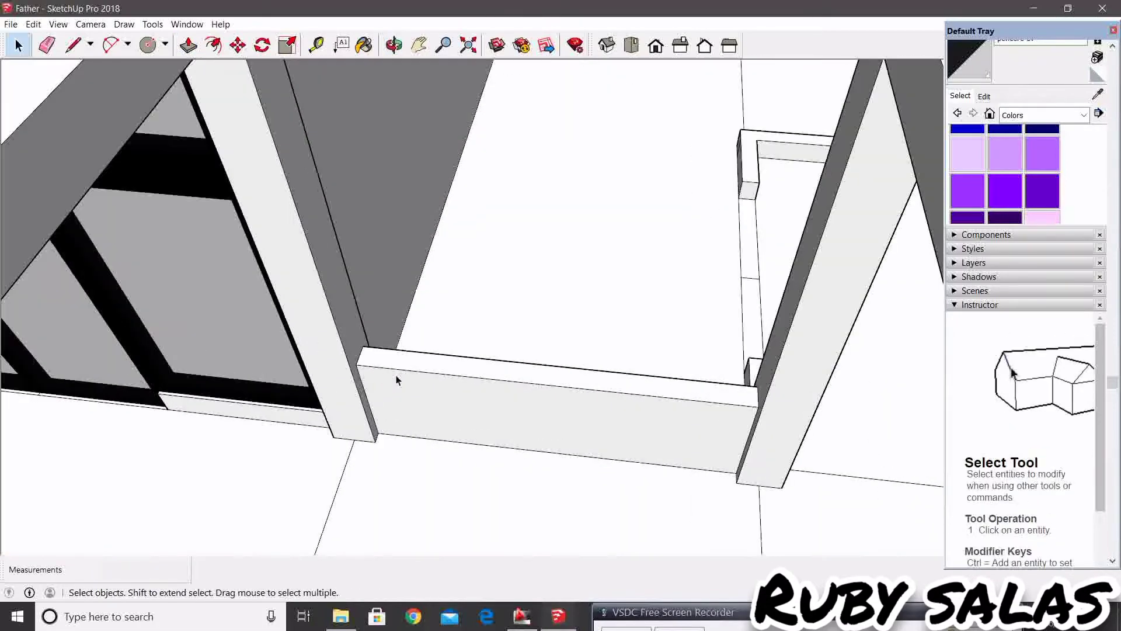
{"action": "key", "text": "p"}
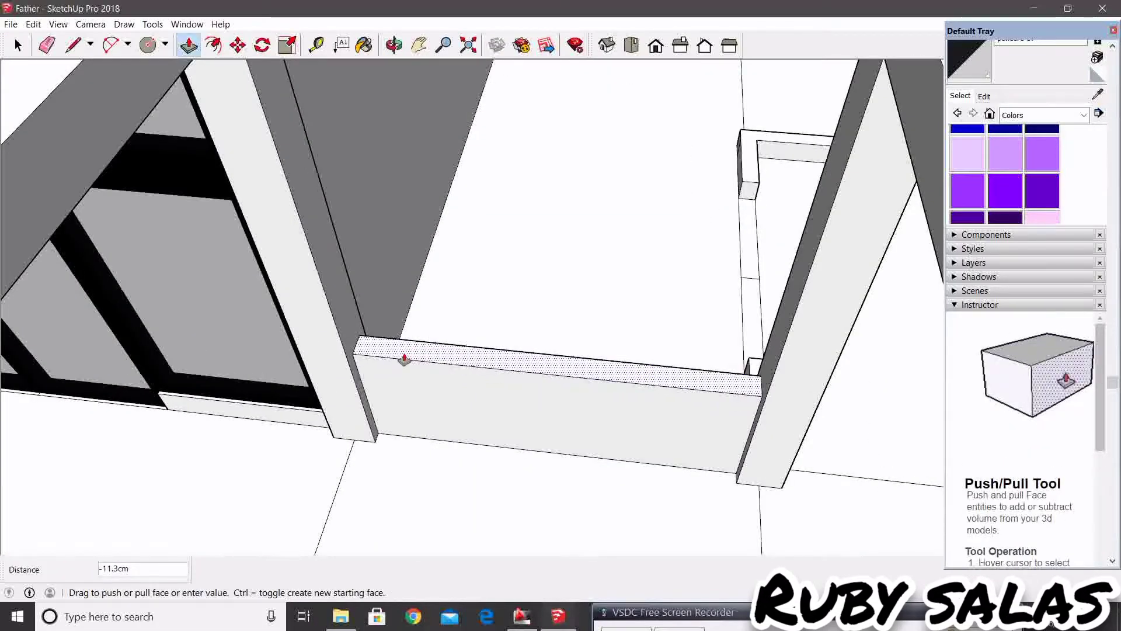
{"action": "left_click", "coordinate": [405, 359]}
{"action": "key", "text": "space"}
Measure along the wall panel and begin a Ctrl copy of its edge.
{"action": "mouse_move", "coordinate": [513, 413]}
{"action": "middle_mouse_down"}
{"action": "mouse_move", "coordinate": [393, 371]}
{"action": "mouse_move", "coordinate": [542, 388]}
{"action": "mouse_move", "coordinate": [493, 350]}
{"action": "mouse_move", "coordinate": [511, 383]}
{"action": "mouse_move", "coordinate": [475, 458]}
{"action": "middle_mouse_up"}
{"action": "scroll", "coordinate": [488, 350], "scroll_direction": "up", "scroll_amount": 3}
{"action": "key", "text": "l"}
{"action": "scroll", "coordinate": [498, 430], "scroll_direction": "up", "scroll_amount": 3}
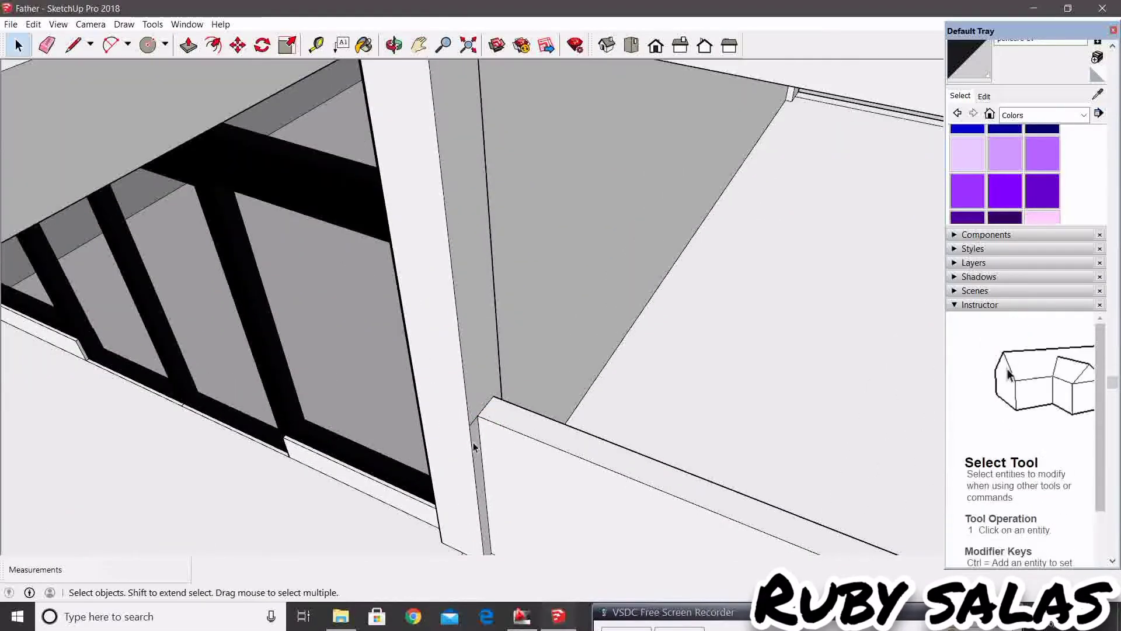
{"action": "scroll", "coordinate": [474, 448], "scroll_direction": "down", "scroll_amount": 3}
{"action": "key", "text": "t"}
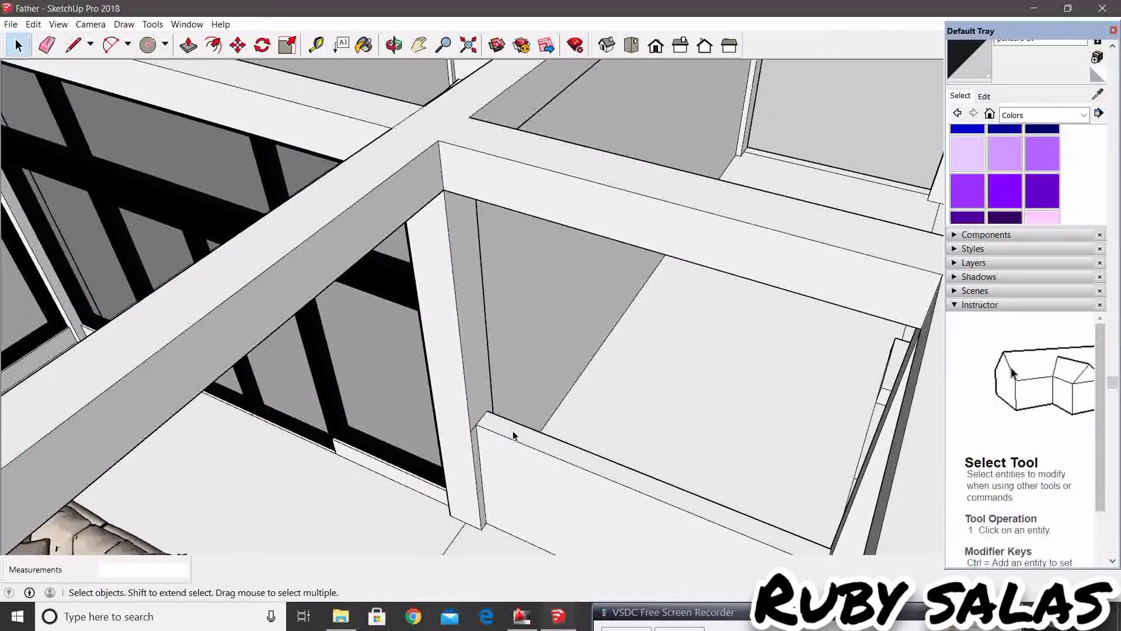
{"action": "left_click", "coordinate": [477, 424]}
{"action": "key", "text": "ctrl"}
Push/Pull the copied strip beside the house up into a 200-high slab.
{"action": "scroll", "coordinate": [556, 481], "scroll_direction": "down", "scroll_amount": 5}
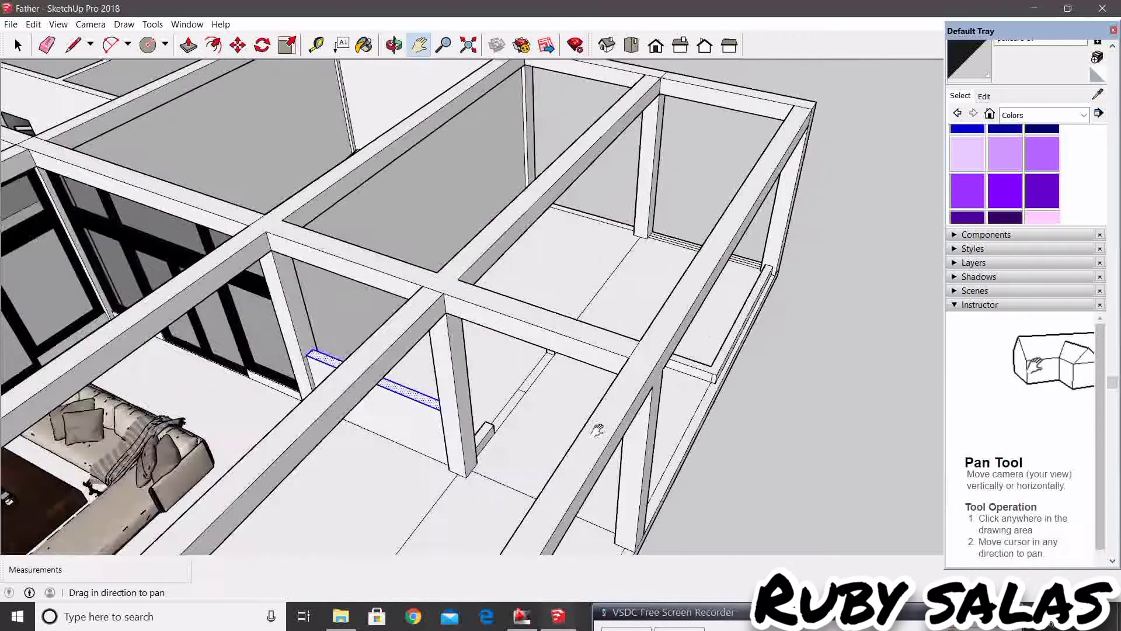
{"action": "mouse_move", "coordinate": [596, 430]}
{"action": "middle_mouse_down", "text": "shift"}
{"action": "mouse_move", "coordinate": [583, 423]}
{"action": "mouse_move", "coordinate": [638, 450]}
{"action": "middle_mouse_up", "text": "shift"}
{"action": "key", "text": "space"}
{"action": "scroll", "coordinate": [613, 438], "scroll_direction": "up", "scroll_amount": 3}
{"action": "key", "text": "p"}
{"action": "left_click_drag", "start_coordinate": [638, 450], "coordinate": [642, 397]}
{"action": "key", "text": "Return"}
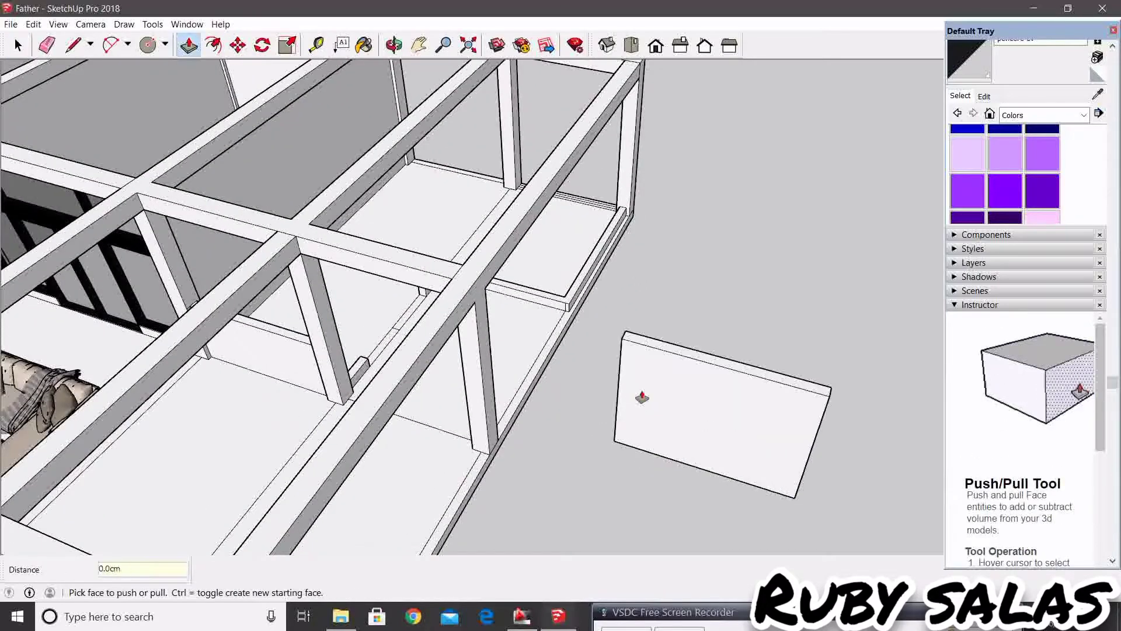
Offset the slab's outline inward to draw an inner rectangle.
{"action": "mouse_move", "coordinate": [684, 444]}
{"action": "middle_mouse_down", "text": "shift"}
{"action": "mouse_move", "coordinate": [648, 380]}
{"action": "mouse_move", "coordinate": [583, 401]}
{"action": "mouse_move", "coordinate": [183, 266]}
{"action": "middle_mouse_up", "text": "shift"}
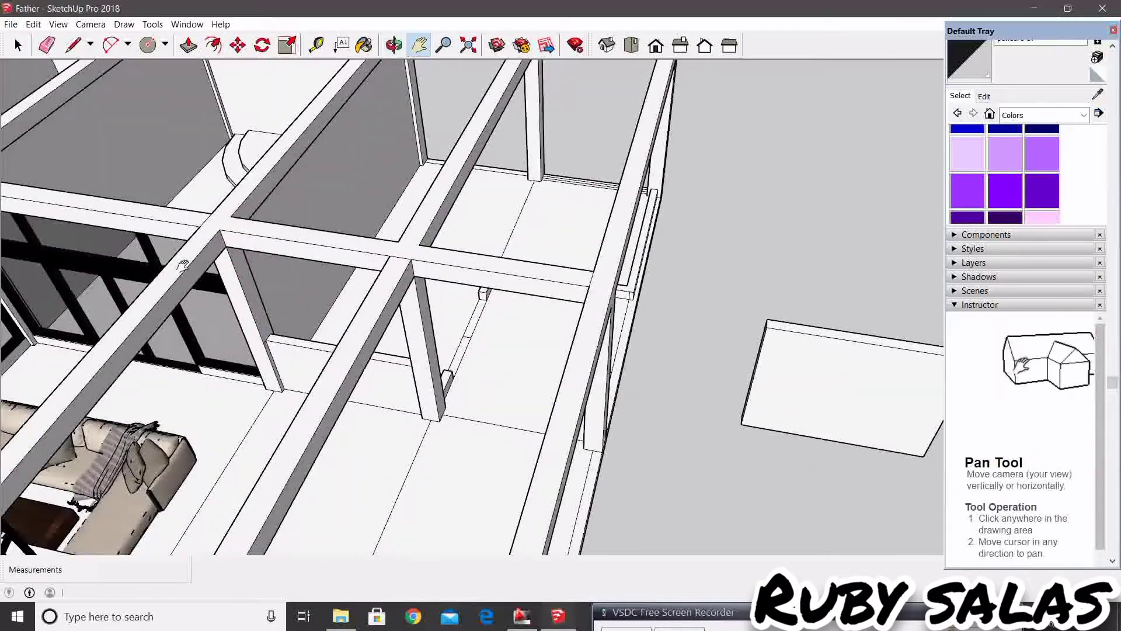
{"action": "scroll", "coordinate": [270, 335], "scroll_direction": "down", "scroll_amount": 3}
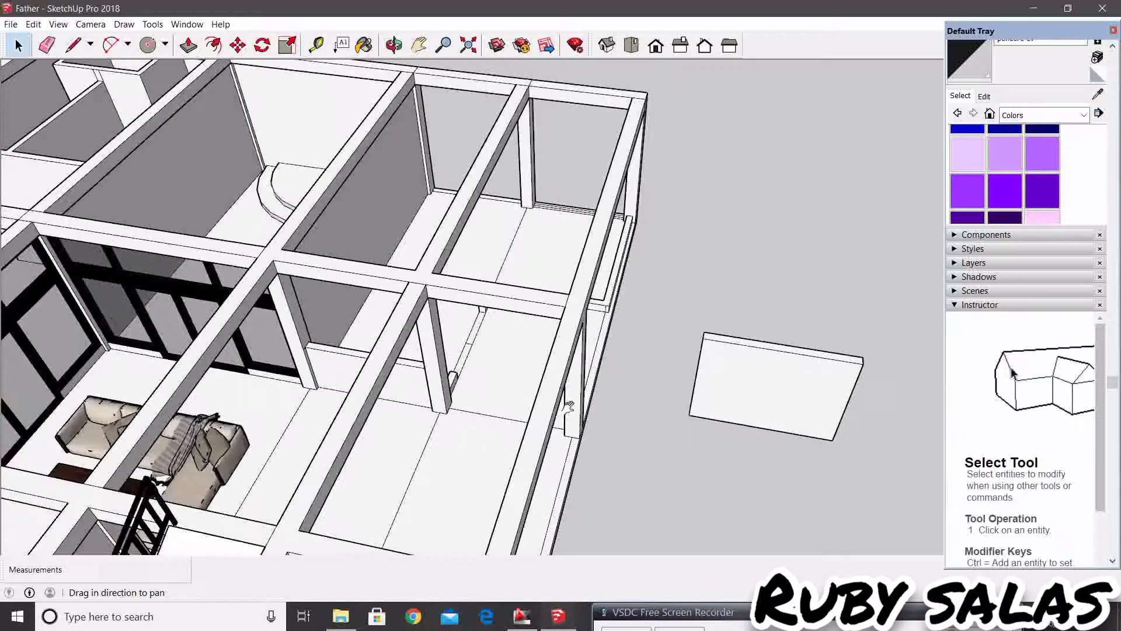
{"action": "middle_click_drag", "start_coordinate": [270, 334], "coordinate": [484, 383], "text": "shift"}
{"action": "scroll", "coordinate": [517, 264], "scroll_direction": "up", "scroll_amount": 3}
{"action": "key", "text": "space"}
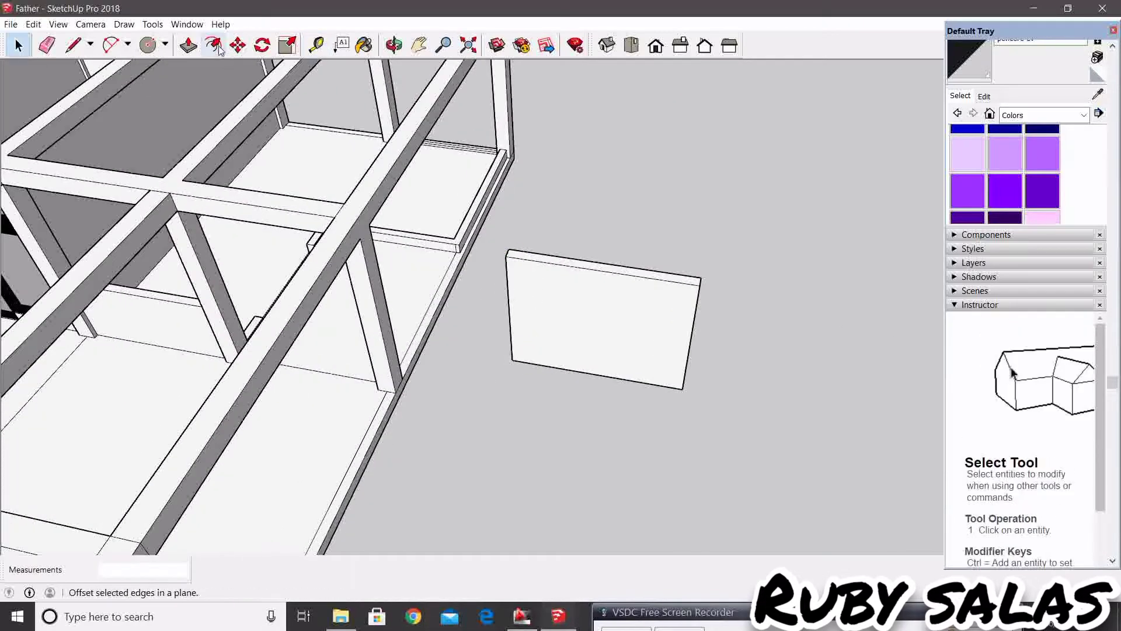
{"action": "left_click", "coordinate": [214, 45]}
{"action": "left_click", "coordinate": [554, 282]}
Recess the slab's inner face by 10.
{"action": "key", "text": "space"}
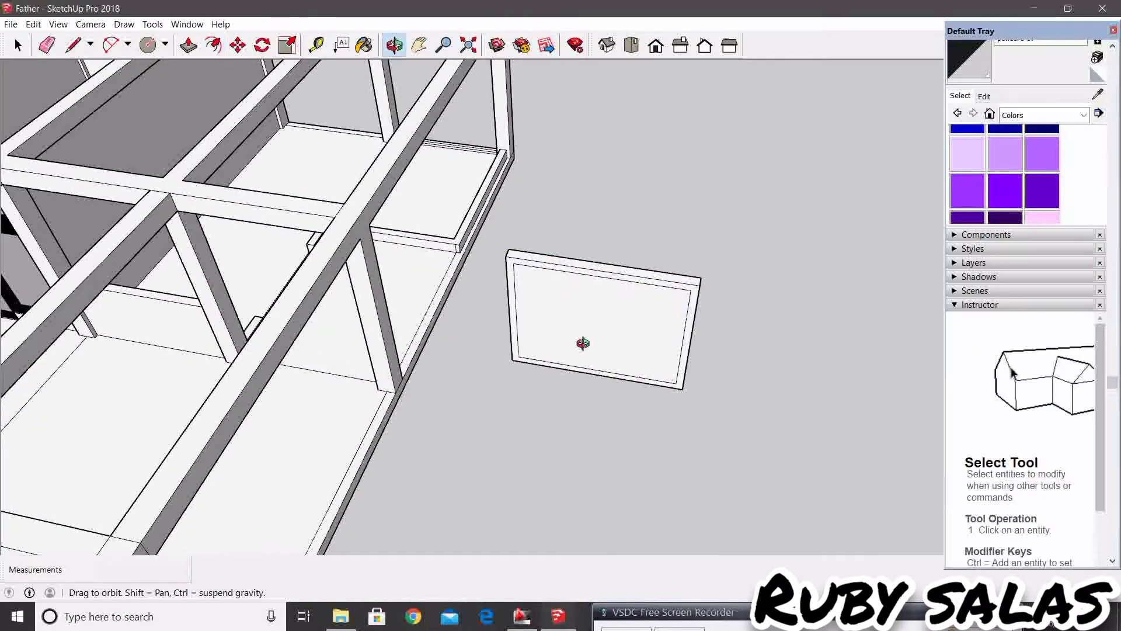
{"action": "scroll", "coordinate": [616, 315], "scroll_direction": "up", "scroll_amount": 2}
{"action": "key", "text": "p"}
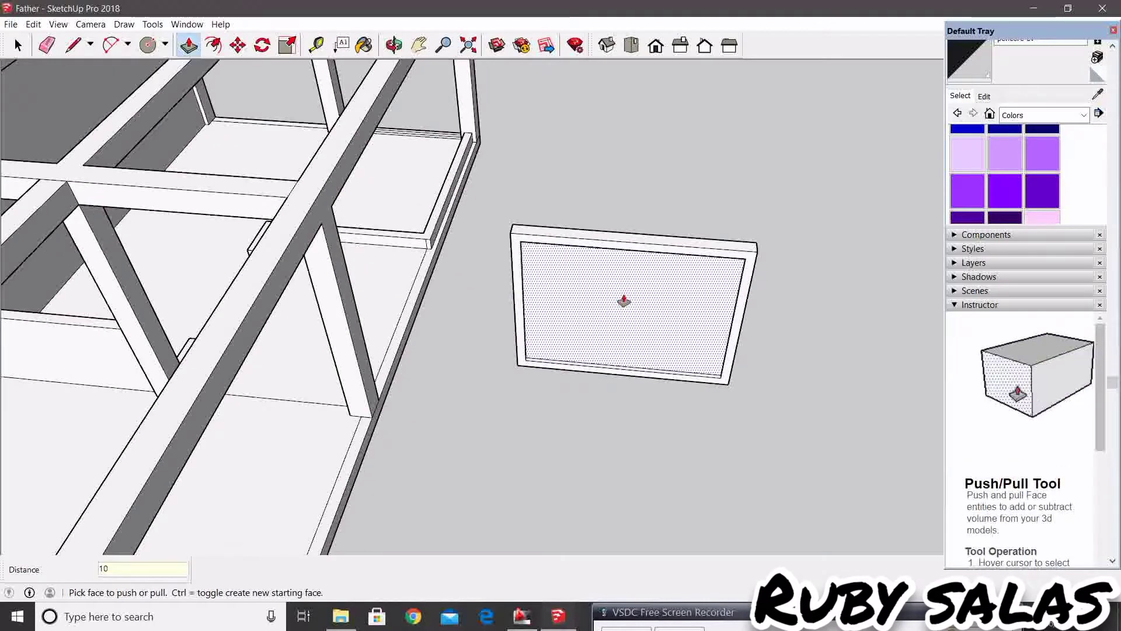
{"action": "left_click", "coordinate": [623, 301]}
{"action": "left_click", "coordinate": [659, 288]}
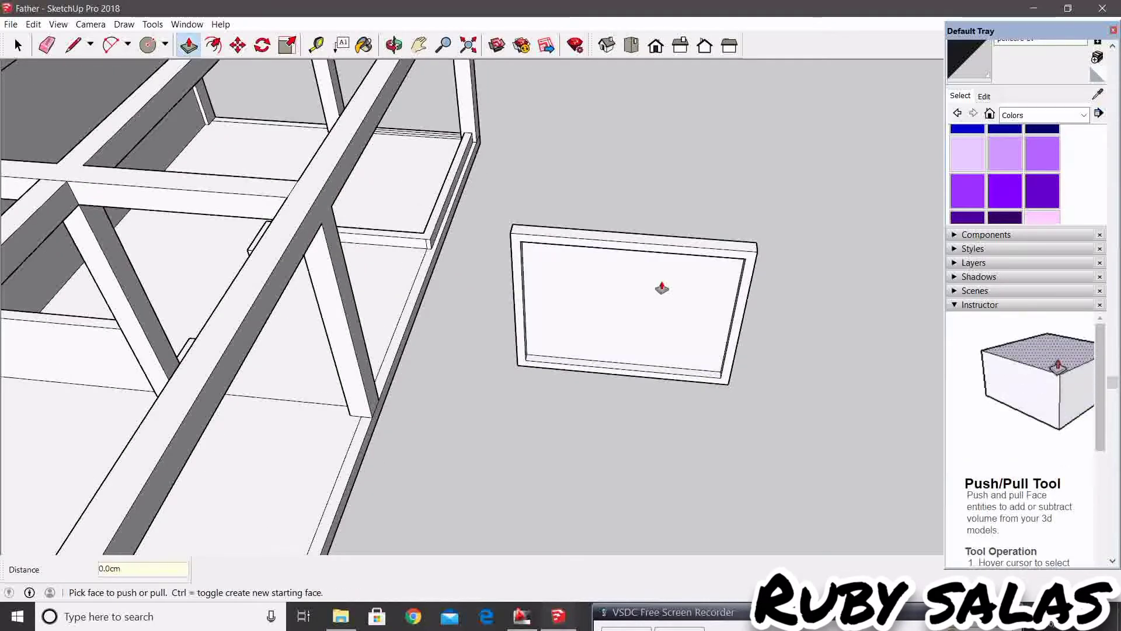
{"action": "mouse_move", "coordinate": [660, 288]}
{"action": "middle_mouse_down"}
{"action": "mouse_move", "coordinate": [556, 306]}
{"action": "mouse_move", "coordinate": [547, 334]}
{"action": "middle_mouse_up"}
{"action": "double_click", "coordinate": [547, 334]}
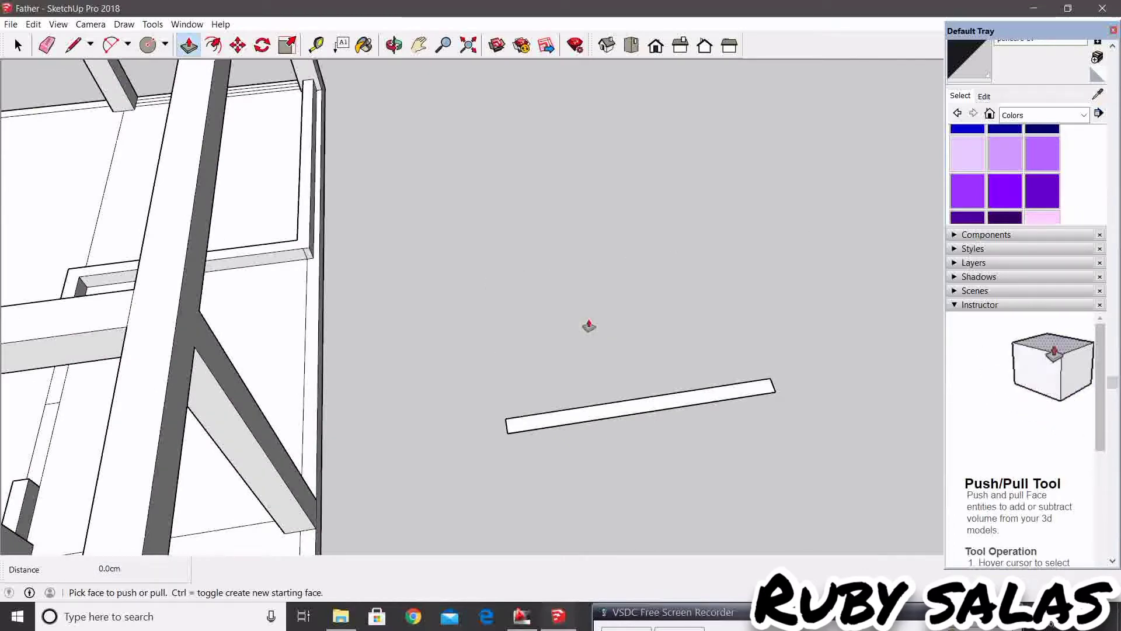
Push/Pull the flat strip back up into a slab.
{"action": "left_click", "coordinate": [608, 415]}
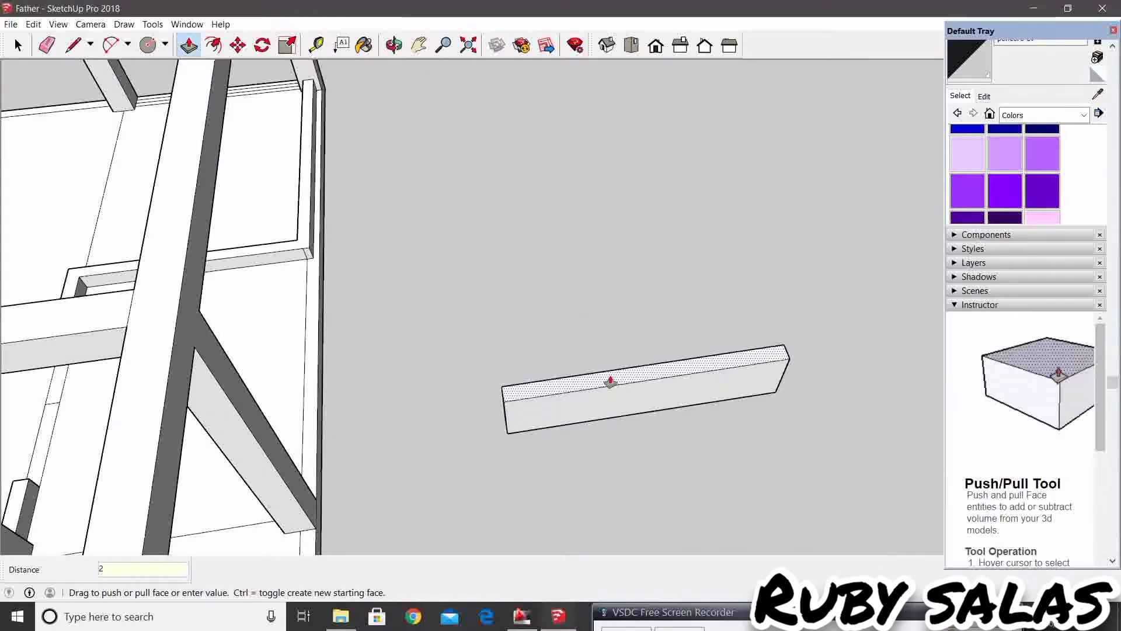
{"action": "left_click", "coordinate": [608, 381]}
{"action": "key", "text": "space"}
{"action": "middle_click_drag", "start_coordinate": [608, 380], "coordinate": [564, 333]}
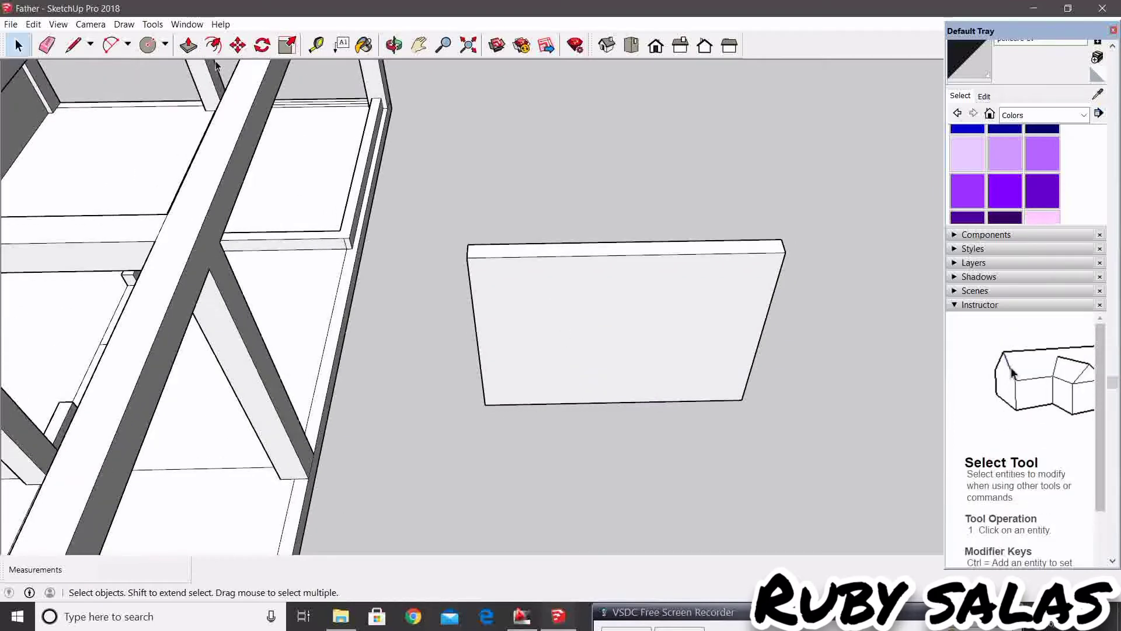
Offset an inner rectangle and push it through to leave a 10-wide hollow frame, then select it.
{"action": "key", "text": "f"}
{"action": "left_click", "coordinate": [520, 271]}
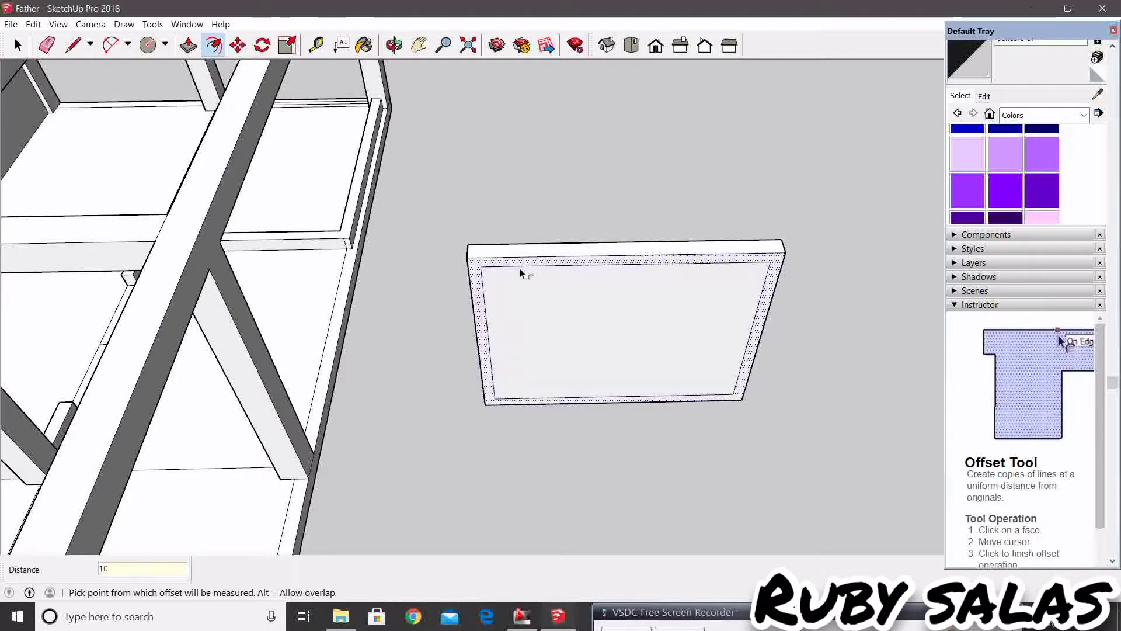
{"action": "key", "text": "p"}
{"action": "left_click", "coordinate": [559, 313]}
{"action": "key", "text": "space"}
{"action": "middle_click_drag", "start_coordinate": [558, 313], "coordinate": [526, 290]}
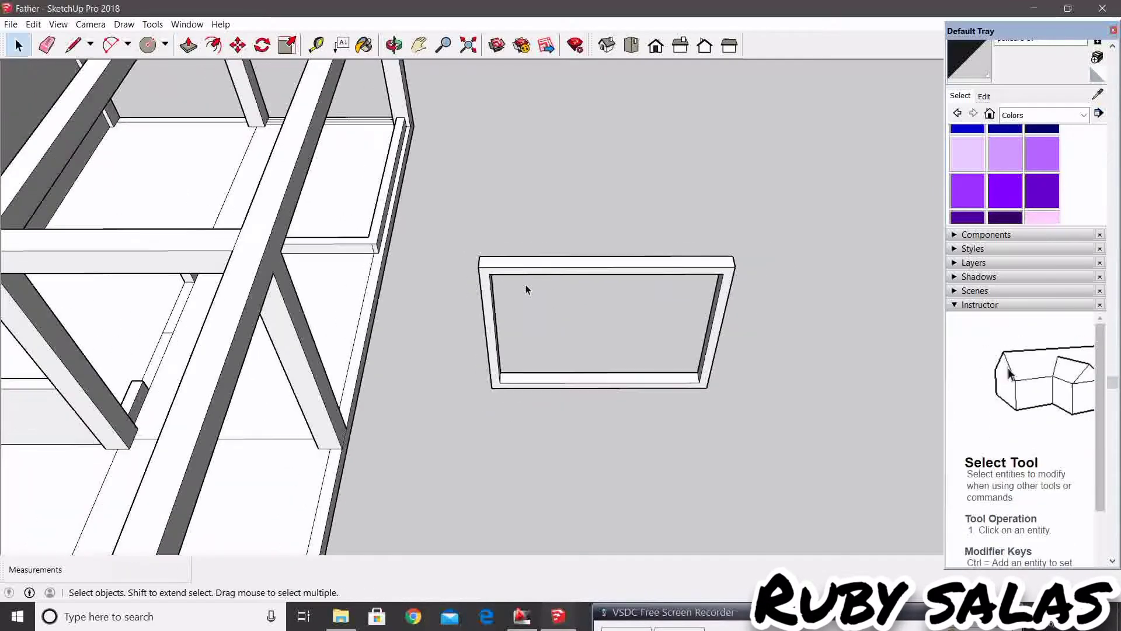
{"action": "left_click_drag", "start_coordinate": [457, 199], "coordinate": [756, 487]}
{"action": "scroll", "coordinate": [1079, 188], "scroll_direction": "down", "scroll_amount": 3}
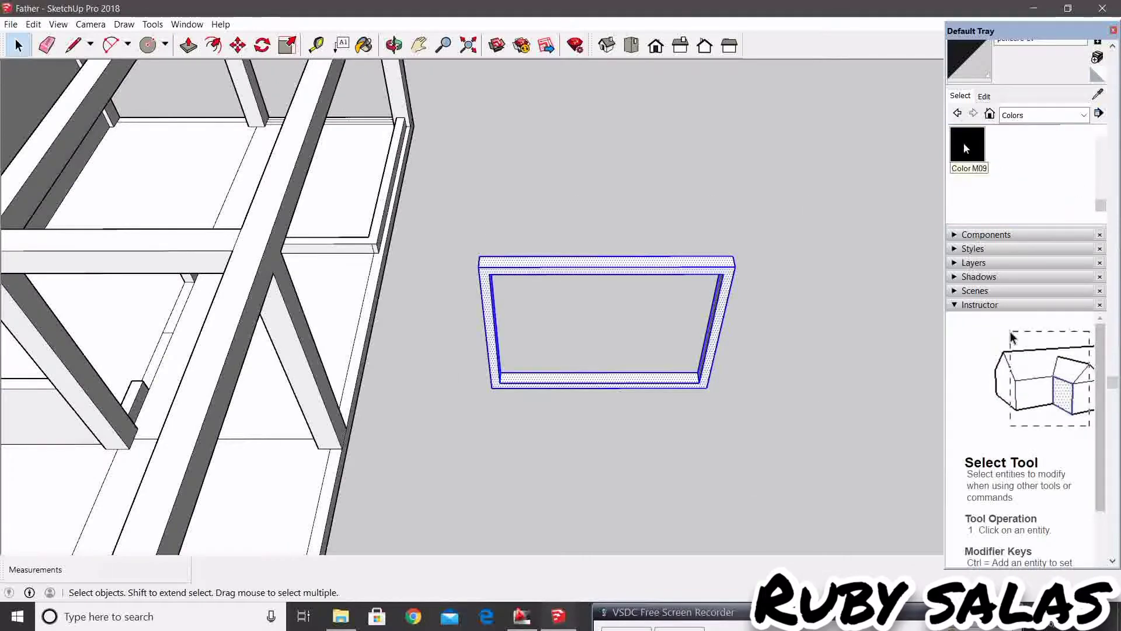
Paint the frame black with Color M09 and draw a line closing its opening.
{"action": "left_click", "coordinate": [966, 148]}
{"action": "left_click", "coordinate": [701, 264]}
{"action": "key", "text": "space"}
{"action": "key", "text": "l"}
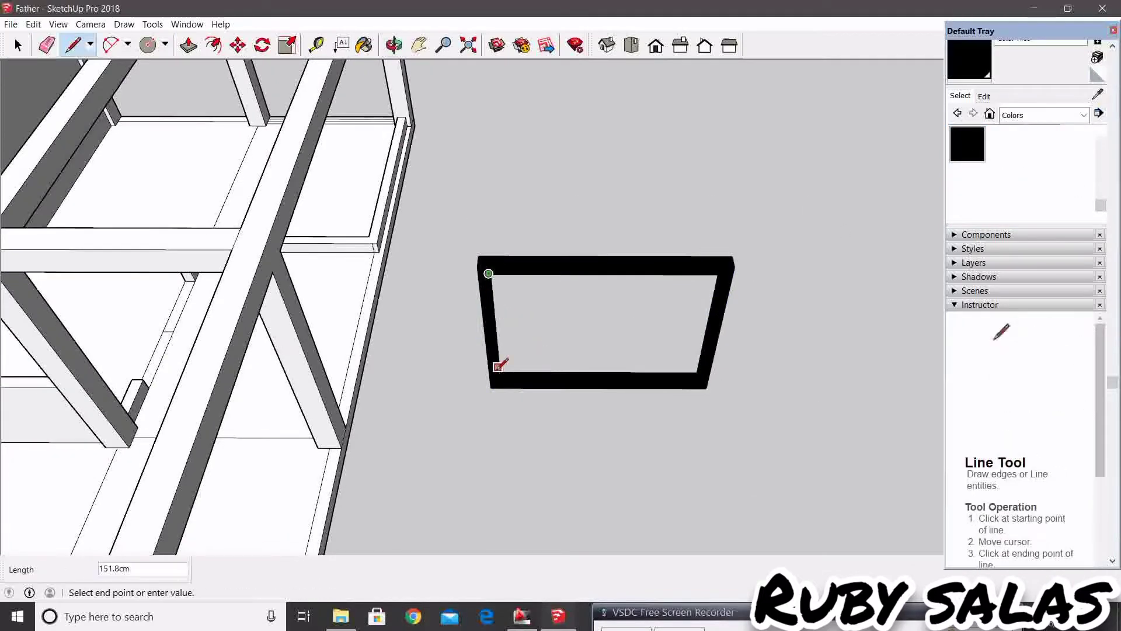
{"action": "left_click", "coordinate": [498, 366]}
{"action": "middle_click_drag", "start_coordinate": [501, 369], "coordinate": [520, 536]}
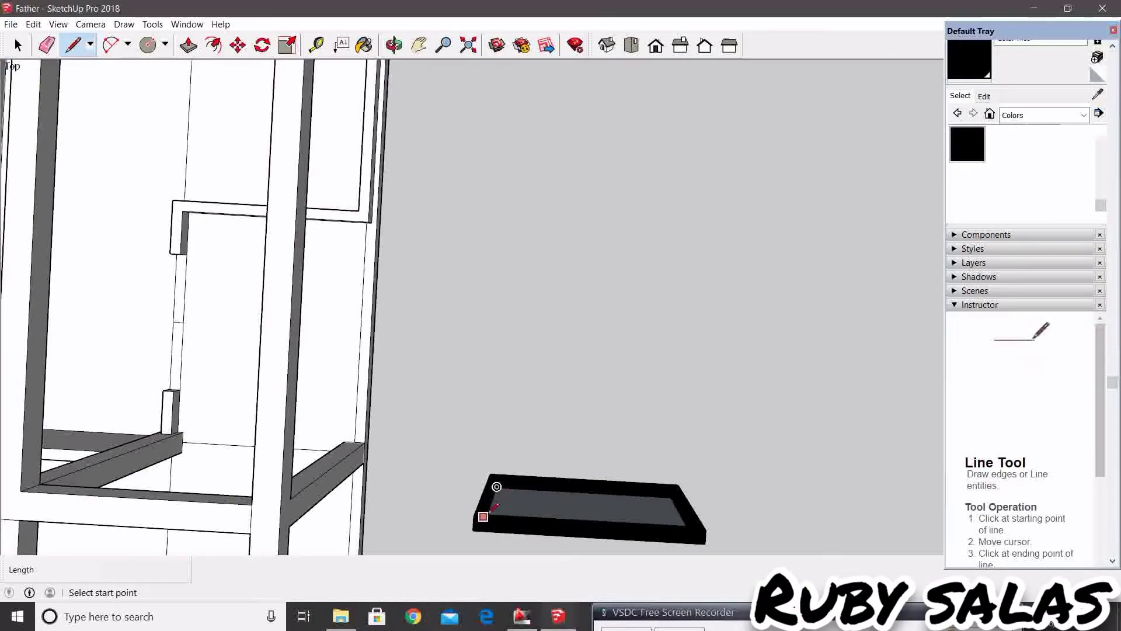
{"action": "mouse_move", "coordinate": [497, 475]}
{"action": "middle_mouse_down"}
{"action": "mouse_move", "coordinate": [513, 393]}
{"action": "mouse_move", "coordinate": [520, 463]}
{"action": "mouse_move", "coordinate": [530, 395]}
{"action": "mouse_move", "coordinate": [608, 368]}
{"action": "middle_mouse_up"}
{"action": "key", "text": "space"}
Fill the pane with a sampled grey material and make the frame a group.
{"action": "left_click", "coordinate": [194, 350], "text": "alt"}
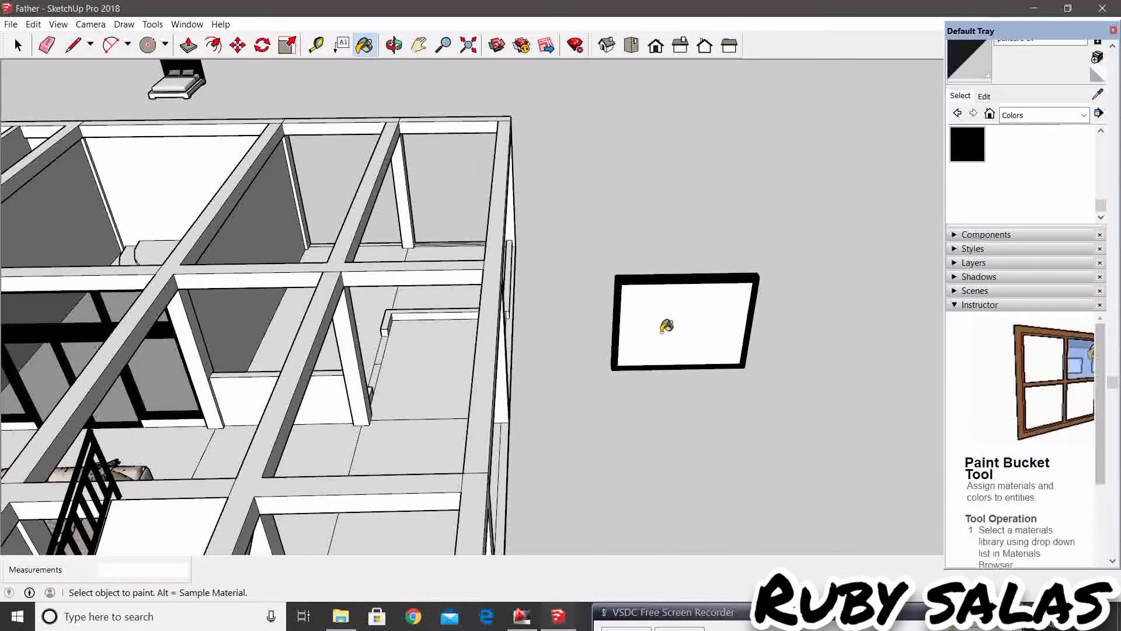
{"action": "mouse_move", "coordinate": [666, 326]}
{"action": "middle_mouse_down"}
{"action": "mouse_move", "coordinate": [701, 401]}
{"action": "mouse_move", "coordinate": [684, 396]}
{"action": "mouse_move", "coordinate": [581, 250]}
{"action": "middle_mouse_up"}
{"action": "key", "text": "space"}
{"action": "scroll", "coordinate": [582, 250], "scroll_direction": "down", "scroll_amount": 2}
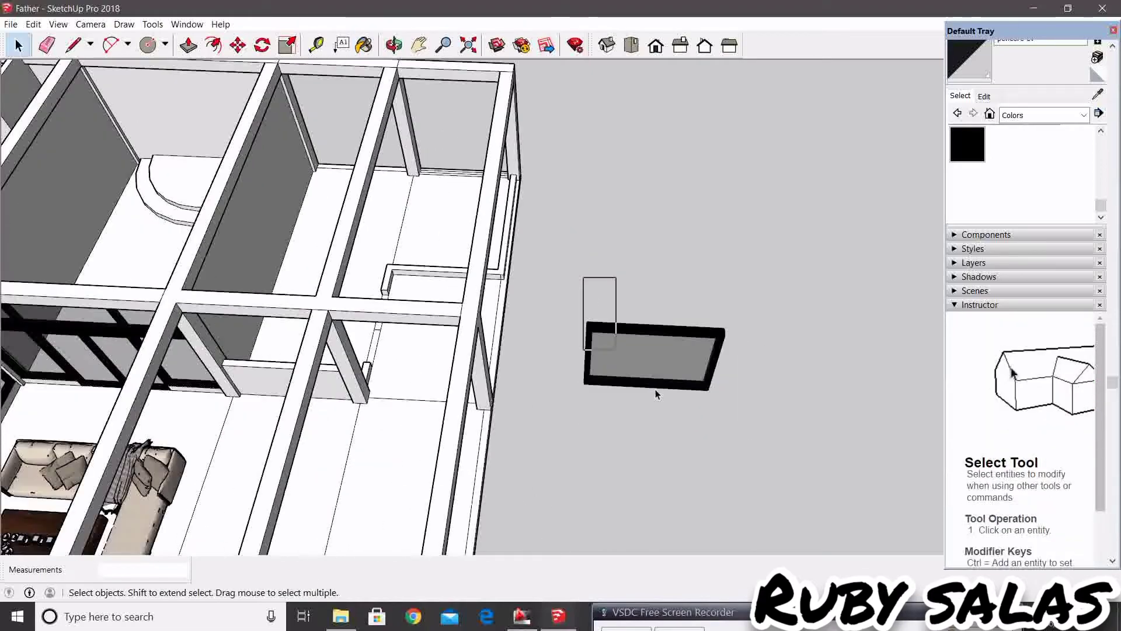
{"action": "right_click", "coordinate": [648, 344]}
{"action": "left_click", "coordinate": [678, 457]}
{"action": "scroll", "coordinate": [622, 390], "scroll_direction": "up", "scroll_amount": 2}
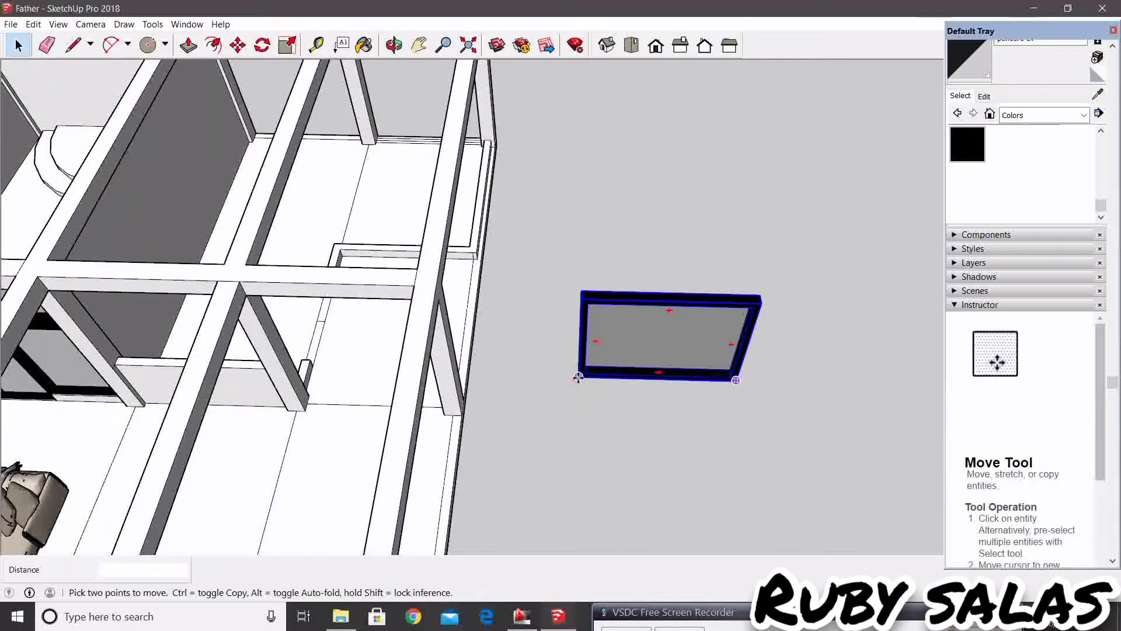
{"action": "scroll", "coordinate": [578, 377], "scroll_direction": "down", "scroll_amount": 1}
{"action": "scroll", "coordinate": [100, 531], "scroll_direction": "down", "scroll_amount": 3}
{"action": "scroll", "coordinate": [651, 393], "scroll_direction": "up", "scroll_amount": 5}
{"action": "middle_click_drag", "start_coordinate": [651, 393], "coordinate": [538, 329], "text": "shift"}
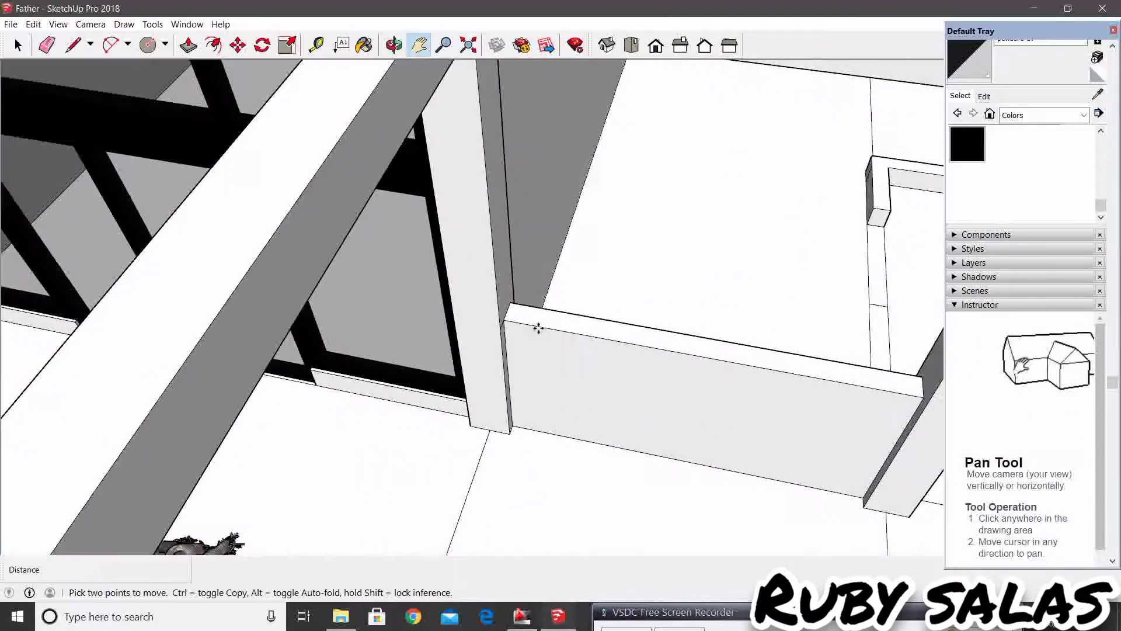
{"action": "scroll", "coordinate": [538, 328], "scroll_direction": "up", "scroll_amount": 2}
{"action": "key", "text": "space"}
{"action": "scroll", "coordinate": [571, 396], "scroll_direction": "down", "scroll_amount": 2}
{"action": "scroll", "coordinate": [532, 339], "scroll_direction": "up", "scroll_amount": 2}
{"action": "key", "text": "e"}
{"action": "scroll", "coordinate": [481, 286], "scroll_direction": "up", "scroll_amount": 1}
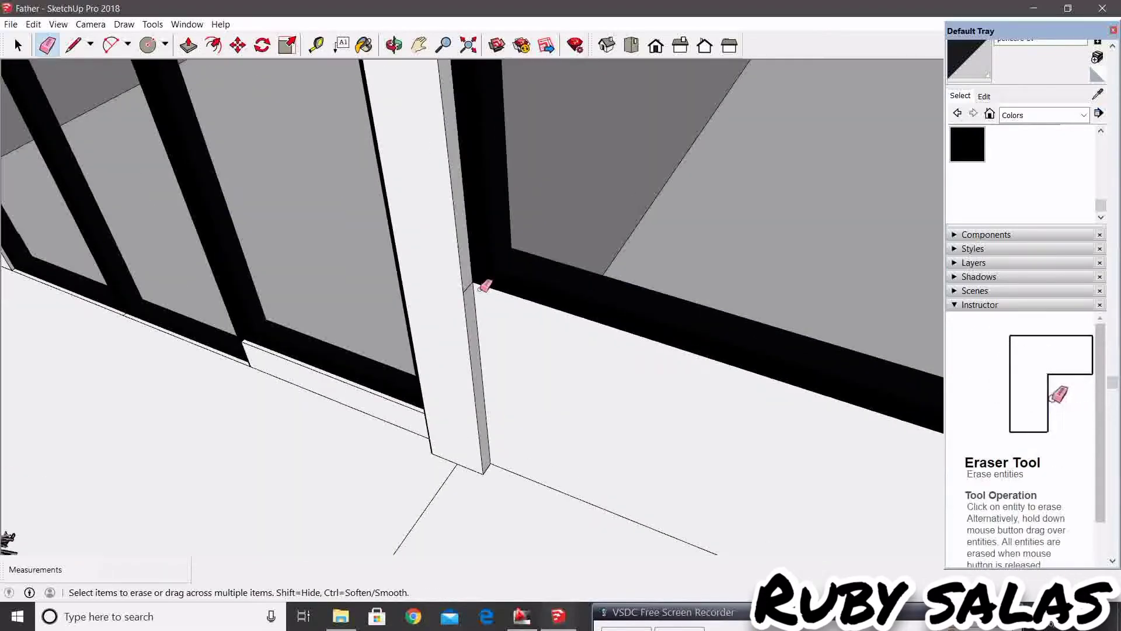
{"action": "scroll", "coordinate": [477, 358], "scroll_direction": "down", "scroll_amount": 3}
{"action": "mouse_move", "coordinate": [477, 359]}
{"action": "middle_mouse_down", "text": "shift"}
{"action": "mouse_move", "coordinate": [518, 304]}
{"action": "mouse_move", "coordinate": [889, 411]}
{"action": "mouse_move", "coordinate": [400, 440]}
{"action": "mouse_move", "coordinate": [603, 318]}
{"action": "mouse_move", "coordinate": [541, 363]}
{"action": "mouse_move", "coordinate": [592, 383]}
{"action": "mouse_move", "coordinate": [465, 463]}
{"action": "mouse_move", "coordinate": [468, 431]}
{"action": "middle_mouse_up", "text": "shift"}
{"action": "scroll", "coordinate": [465, 463], "scroll_direction": "up", "scroll_amount": 2}
{"action": "scroll", "coordinate": [483, 450], "scroll_direction": "up", "scroll_amount": 2}
{"action": "scroll", "coordinate": [463, 422], "scroll_direction": "down", "scroll_amount": 2}
{"action": "scroll", "coordinate": [468, 430], "scroll_direction": "down", "scroll_amount": 2}
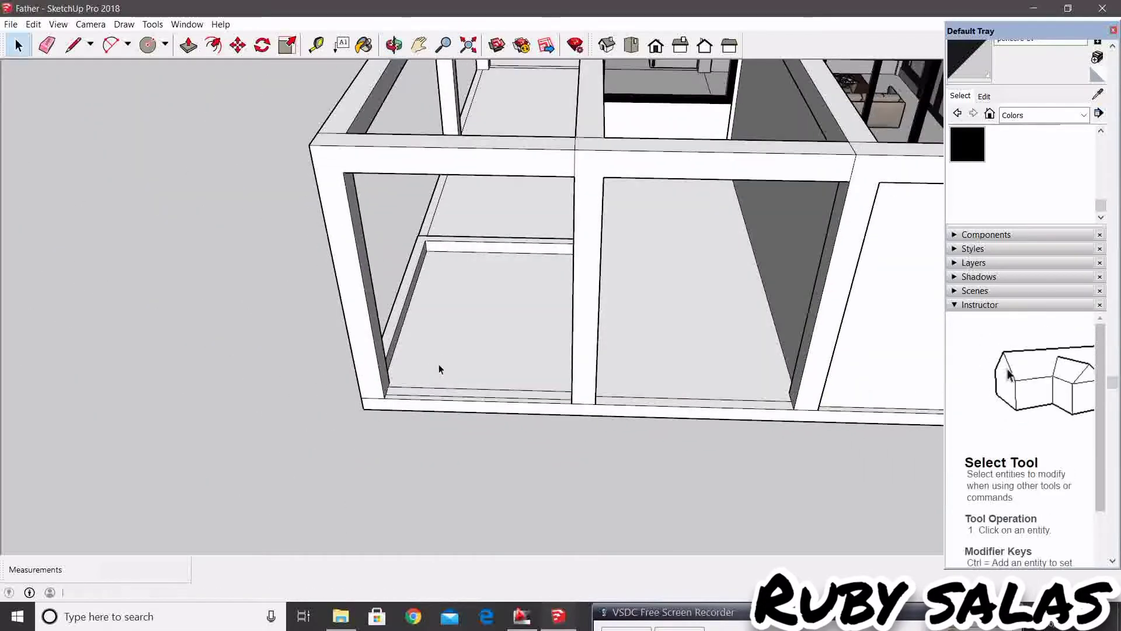
{"action": "mouse_move", "coordinate": [438, 368]}
{"action": "middle_mouse_down", "text": "shift"}
{"action": "mouse_move", "coordinate": [544, 363]}
{"action": "mouse_move", "coordinate": [433, 408]}
{"action": "mouse_move", "coordinate": [405, 544]}
{"action": "mouse_move", "coordinate": [664, 343]}
{"action": "mouse_move", "coordinate": [591, 241]}
{"action": "middle_mouse_up", "text": "shift"}
{"action": "scroll", "coordinate": [405, 544], "scroll_direction": "up", "scroll_amount": 3}
{"action": "scroll", "coordinate": [665, 343], "scroll_direction": "up", "scroll_amount": 3}
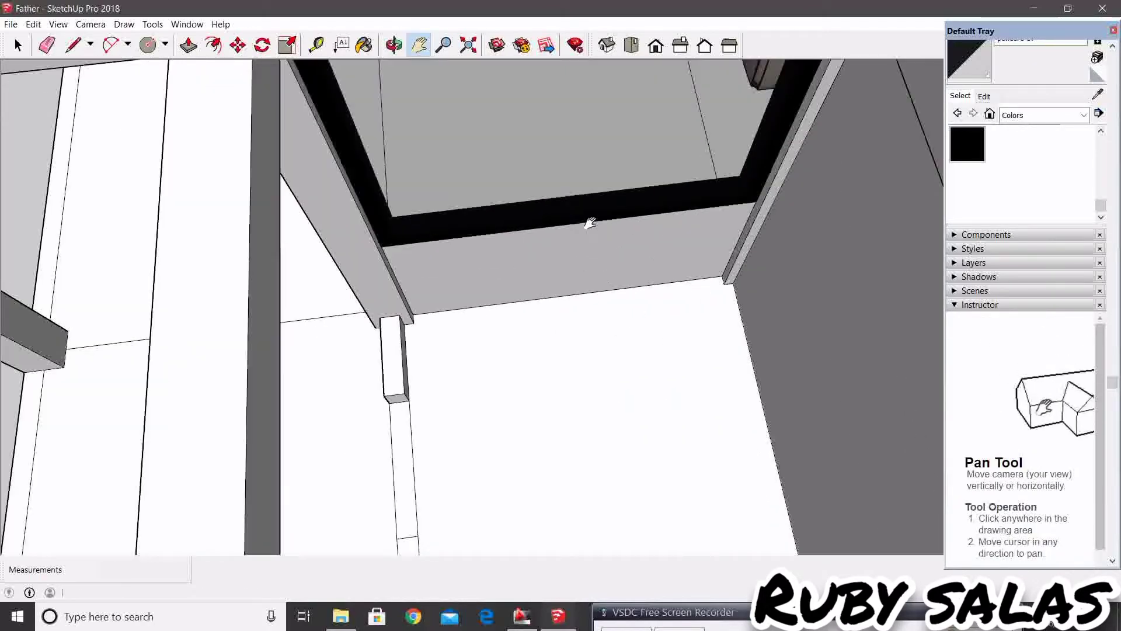
{"action": "key", "text": "space"}
{"action": "scroll", "coordinate": [578, 321], "scroll_direction": "down", "scroll_amount": 3}
Push the low wall strip by the last Push/Pull distance.
{"action": "mouse_move", "coordinate": [578, 321]}
{"action": "middle_mouse_down", "text": "shift"}
{"action": "mouse_move", "coordinate": [613, 413]}
{"action": "mouse_move", "coordinate": [601, 403]}
{"action": "middle_mouse_up", "text": "shift"}
{"action": "scroll", "coordinate": [503, 409], "scroll_direction": "up", "scroll_amount": 3}
{"action": "key", "text": "p"}
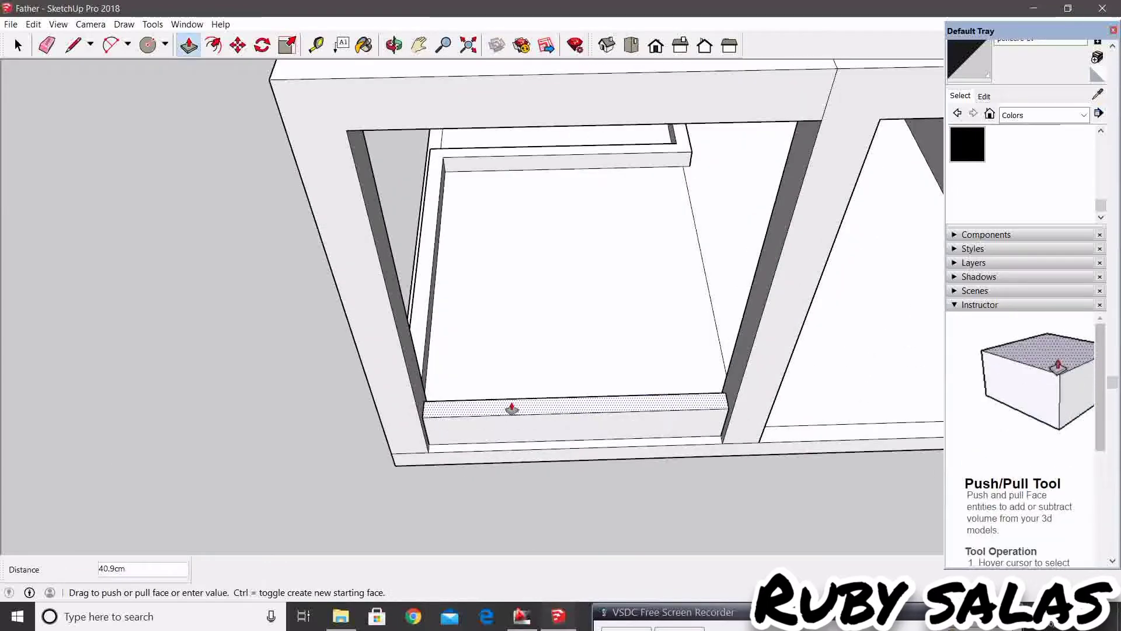
{"action": "double_click", "coordinate": [511, 408]}
{"action": "key", "text": "space"}
{"action": "scroll", "coordinate": [526, 392], "scroll_direction": "down", "scroll_amount": 3}
{"action": "mouse_move", "coordinate": [538, 376]}
{"action": "middle_mouse_down"}
{"action": "mouse_move", "coordinate": [421, 363]}
{"action": "mouse_move", "coordinate": [385, 338]}
{"action": "mouse_move", "coordinate": [462, 279]}
{"action": "middle_mouse_up"}
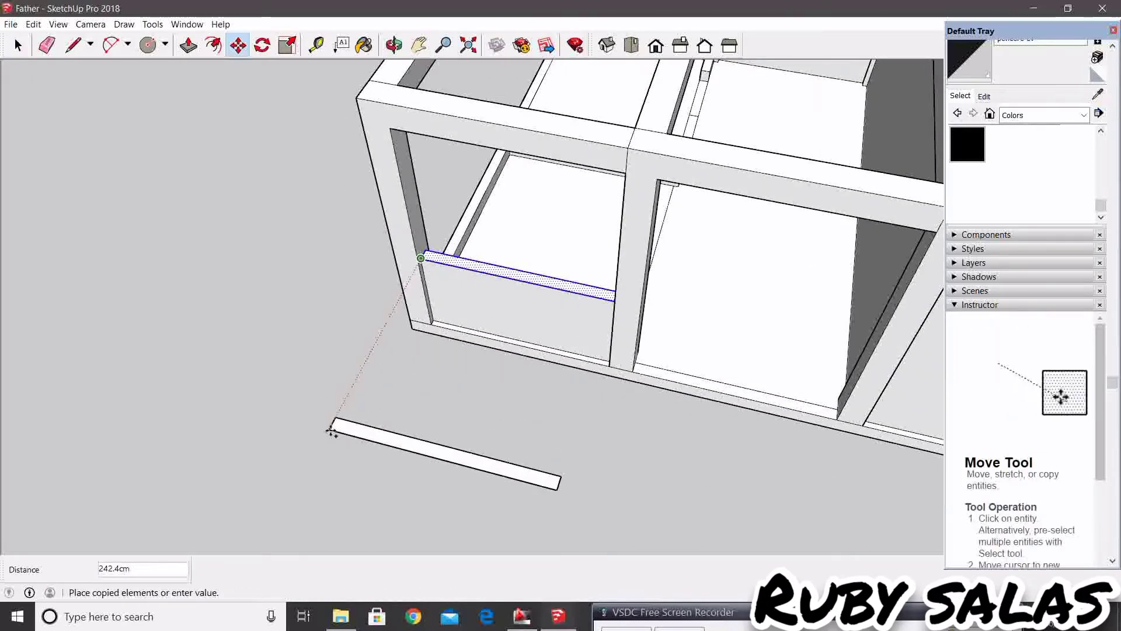
Place the copied wall strip on the ground beside the house.
{"action": "left_click", "coordinate": [331, 432]}
{"action": "key", "text": "space"}
{"action": "scroll", "coordinate": [413, 426], "scroll_direction": "down", "scroll_amount": 2}
{"action": "middle_click_drag", "start_coordinate": [413, 426], "coordinate": [513, 355], "text": "shift"}
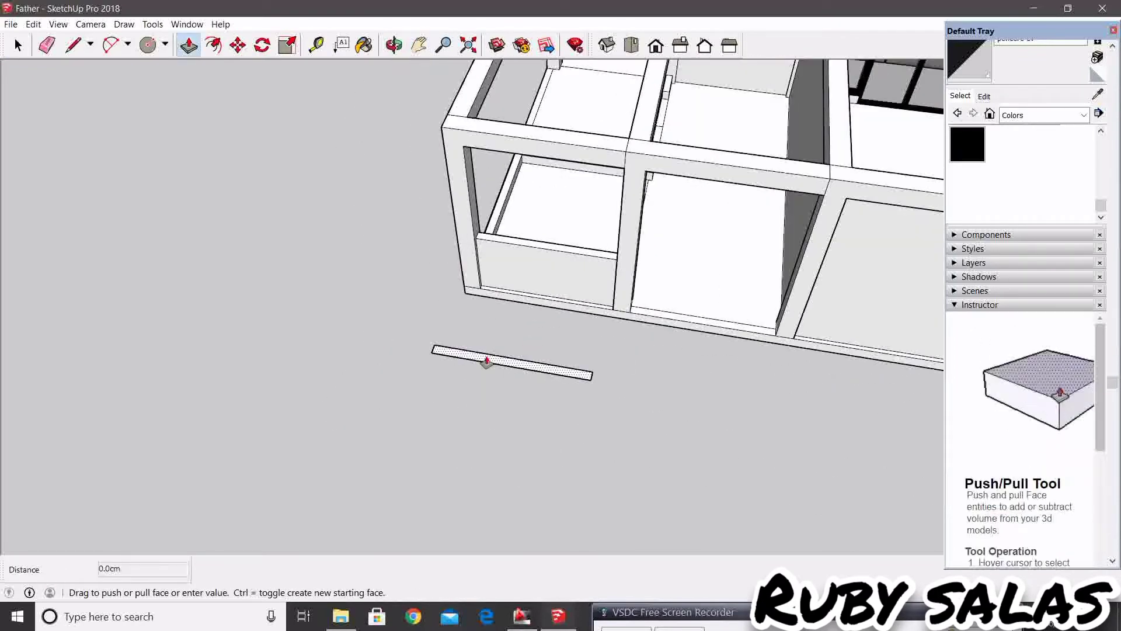
{"action": "key", "text": "space"}
{"action": "scroll", "coordinate": [494, 333], "scroll_direction": "up", "scroll_amount": 2}
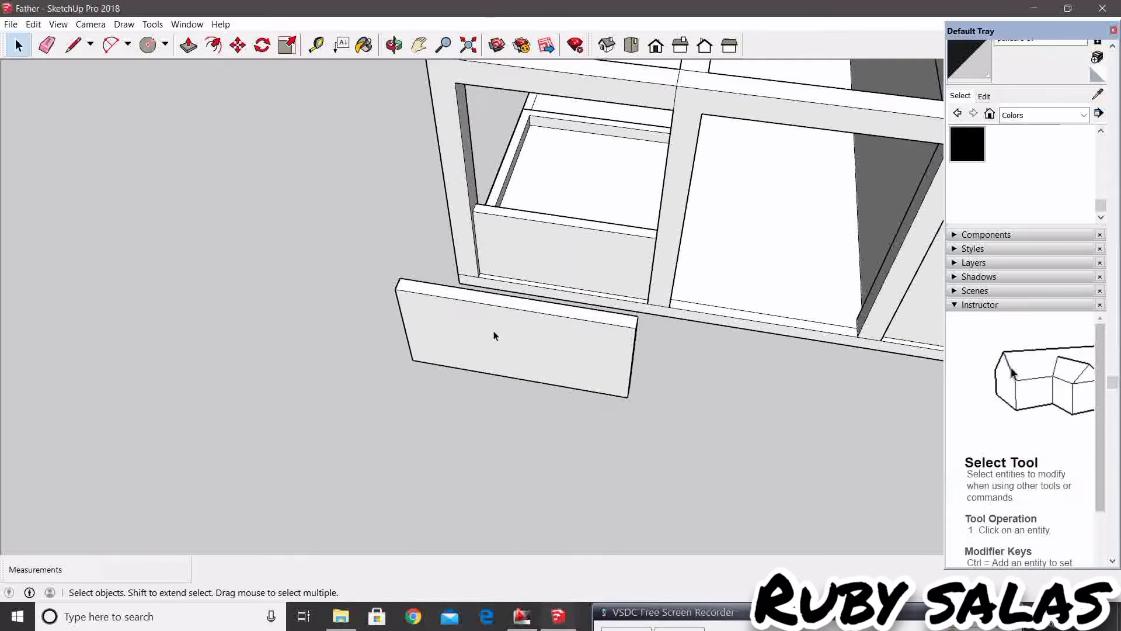
{"action": "scroll", "coordinate": [493, 333], "scroll_direction": "up", "scroll_amount": 1}
Inset the panel face by 10 and push the inner face in by 15 cm.
{"action": "left_click", "coordinate": [413, 273]}
{"action": "type", "text": "10"}
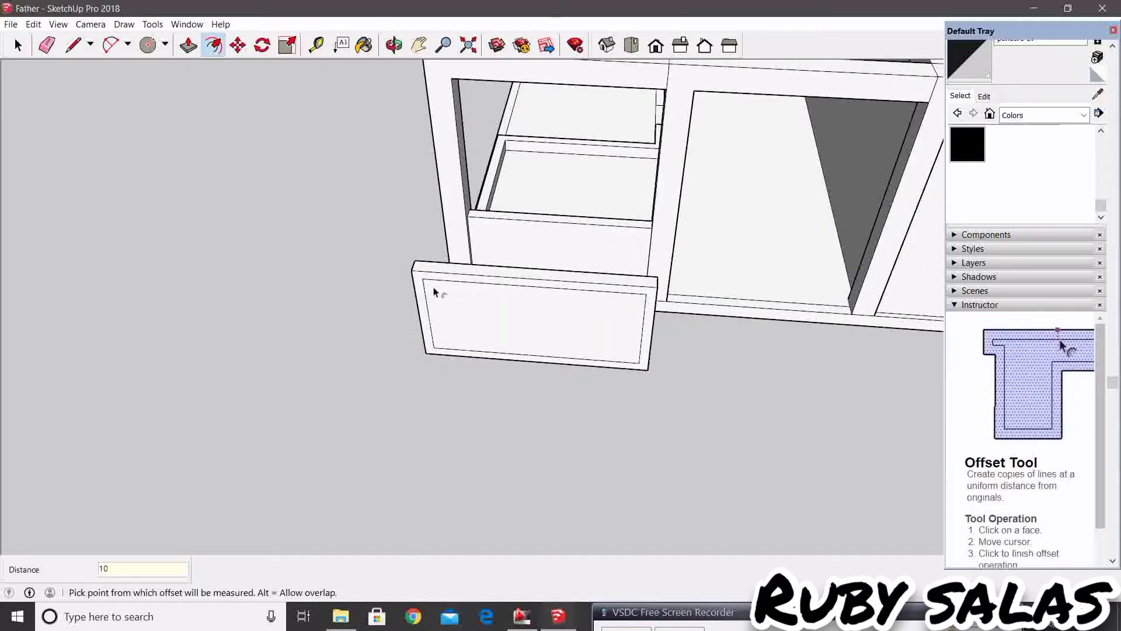
{"action": "key", "text": "Return"}
{"action": "key", "text": "space"}
{"action": "scroll", "coordinate": [505, 330], "scroll_direction": "up", "scroll_amount": 1}
{"action": "scroll", "coordinate": [514, 341], "scroll_direction": "up", "scroll_amount": 1}
{"action": "key", "text": "p"}
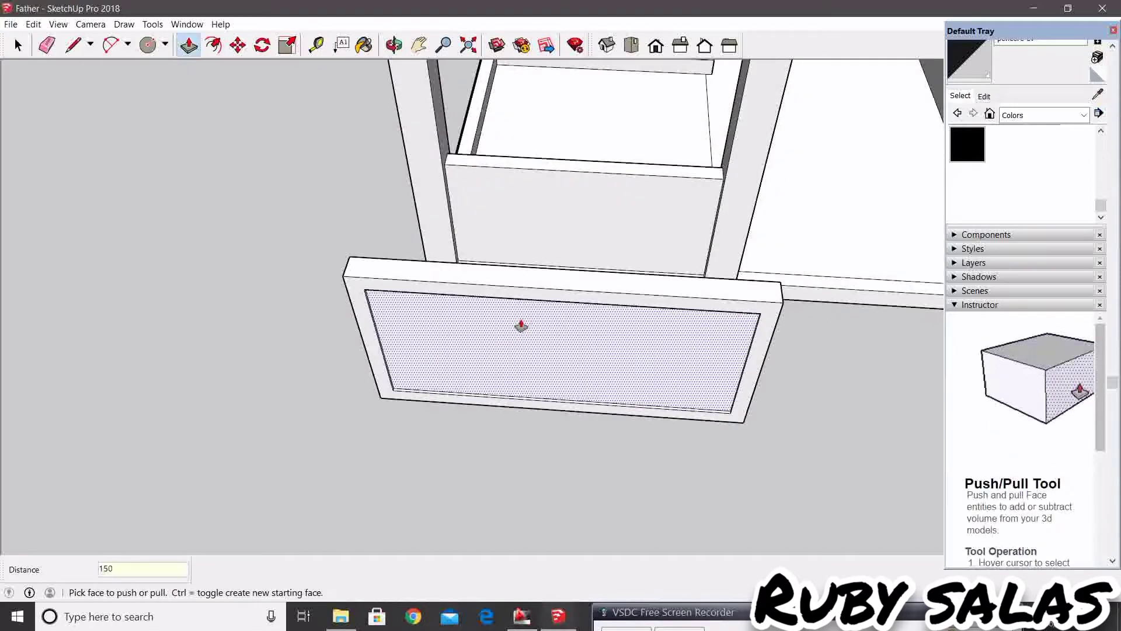
{"action": "left_click", "coordinate": [522, 326]}
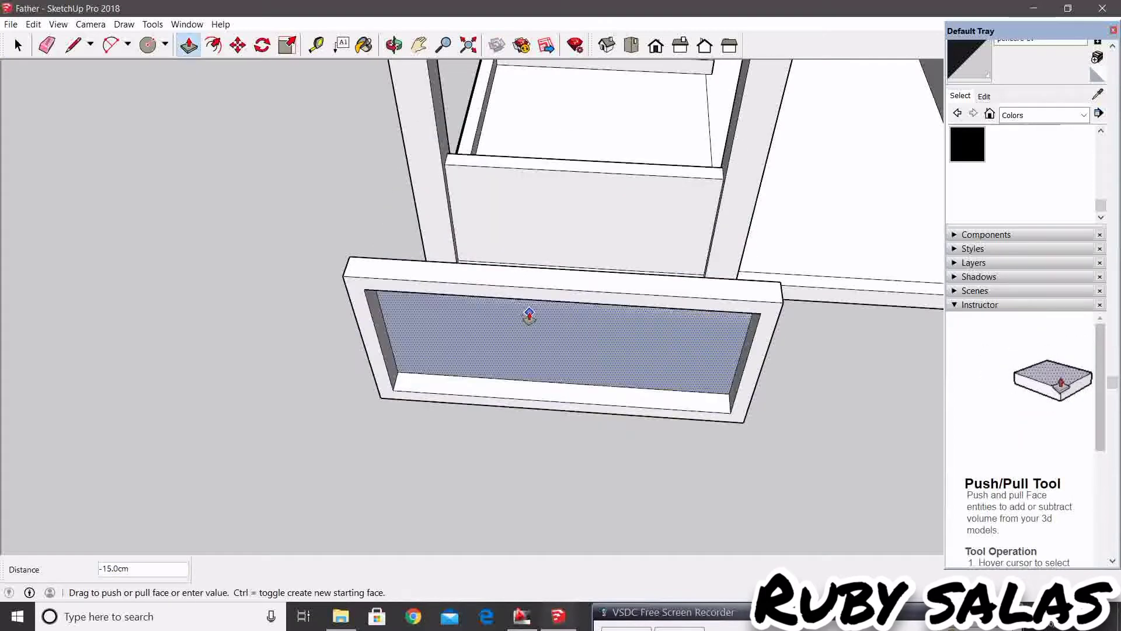
{"action": "key", "text": "Return"}
{"action": "key", "text": "space"}
{"action": "scroll", "coordinate": [528, 319], "scroll_direction": "down", "scroll_amount": 2}
{"action": "scroll", "coordinate": [561, 335], "scroll_direction": "down", "scroll_amount": 2}
Select the whole frame and paint it black.
{"action": "middle_click_drag", "start_coordinate": [561, 335], "coordinate": [438, 363]}
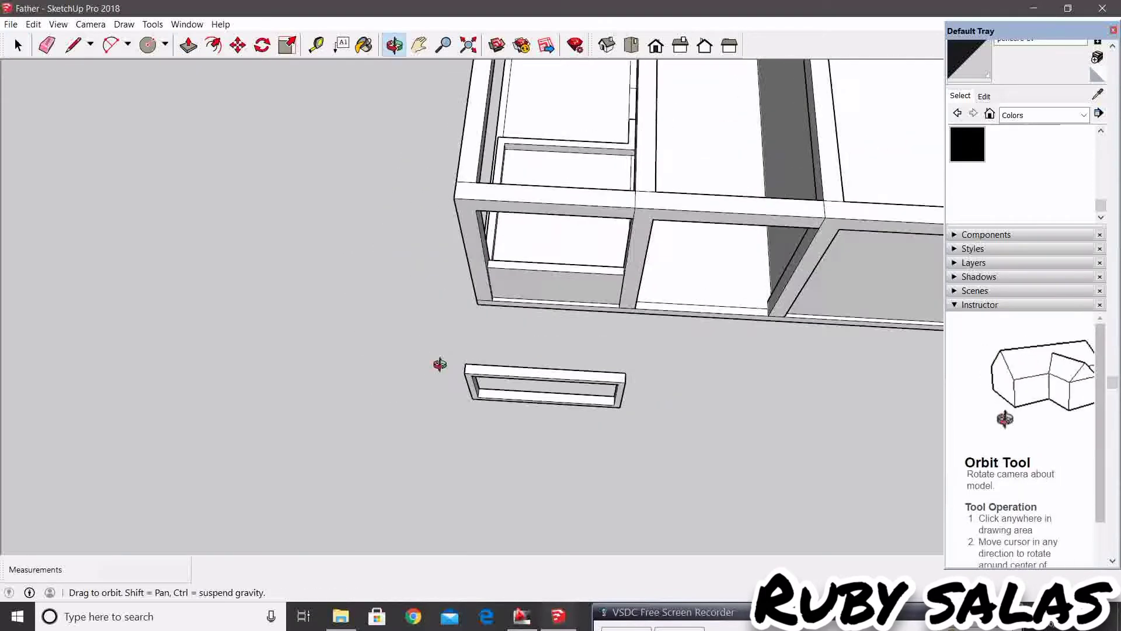
{"action": "left_click_drag", "start_coordinate": [441, 351], "coordinate": [677, 462]}
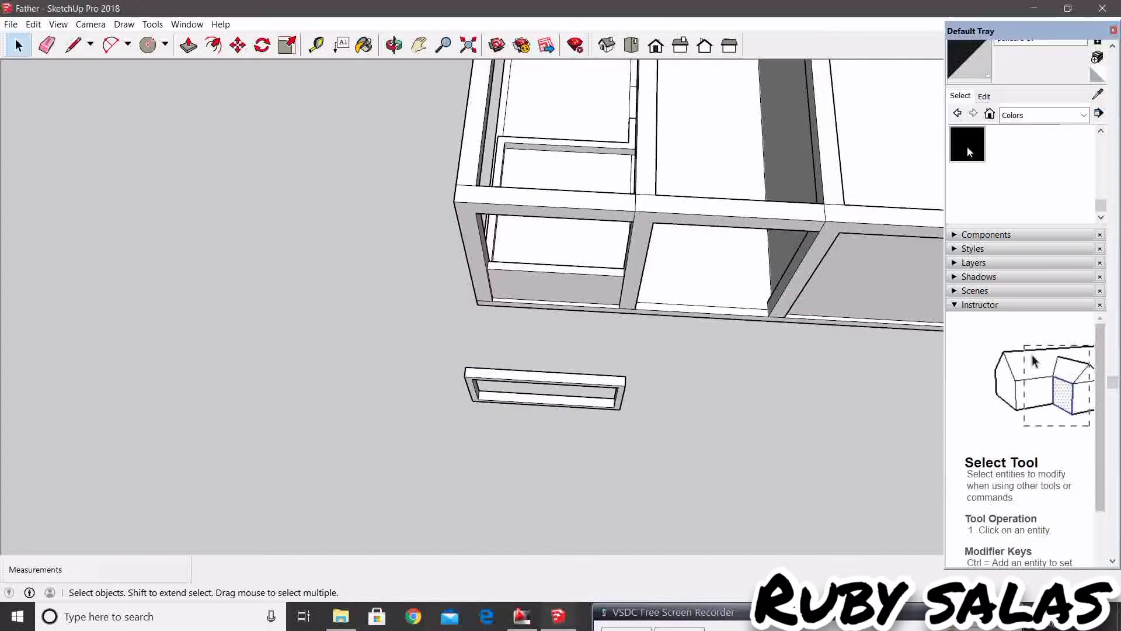
{"action": "left_click", "coordinate": [968, 151]}
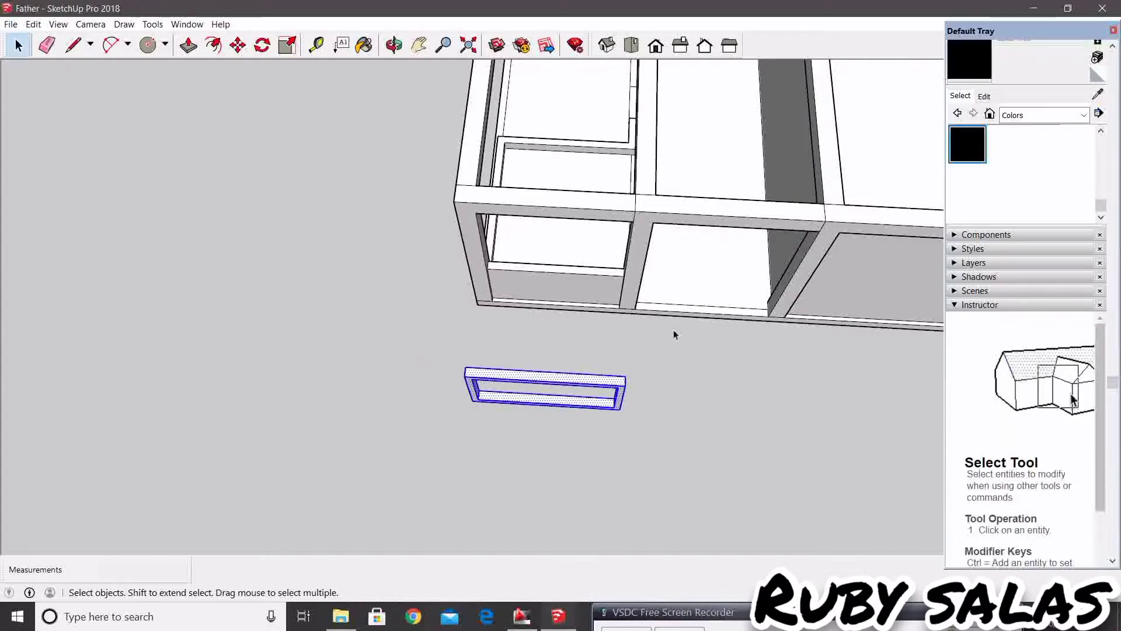
{"action": "scroll", "coordinate": [571, 417], "scroll_direction": "up", "scroll_amount": 3}
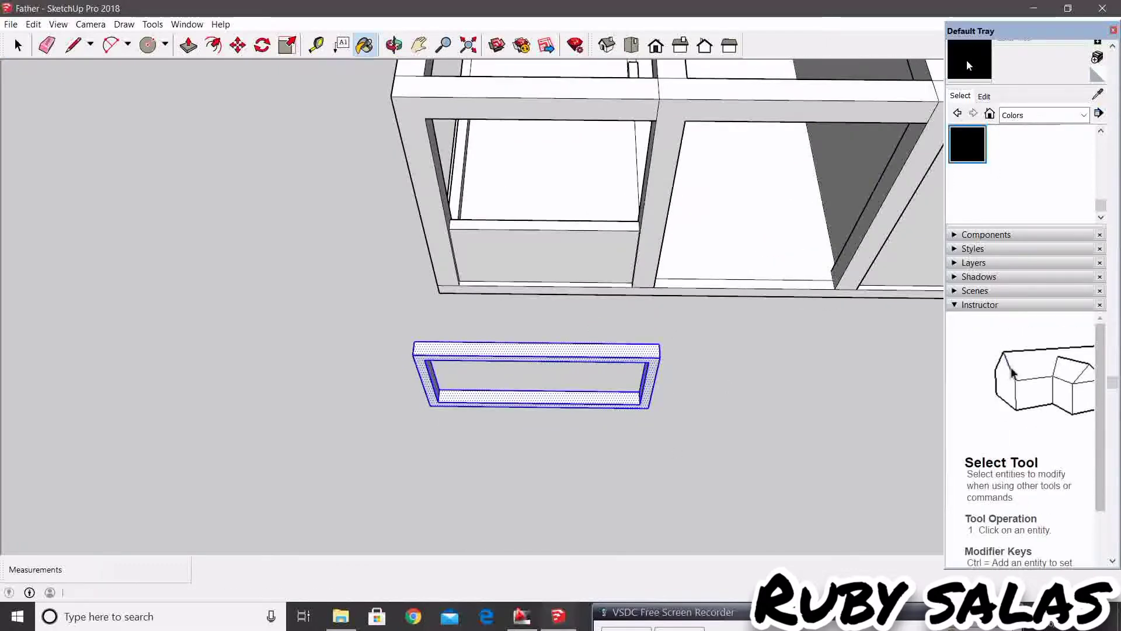
{"action": "left_click", "coordinate": [607, 344]}
{"action": "key", "text": "space"}
{"action": "middle_click_drag", "start_coordinate": [639, 414], "coordinate": [584, 401]}
{"action": "scroll", "coordinate": [584, 401], "scroll_direction": "up", "scroll_amount": 2}
Close the frame's inner opening with a glass face using Line.
{"action": "key", "text": "l"}
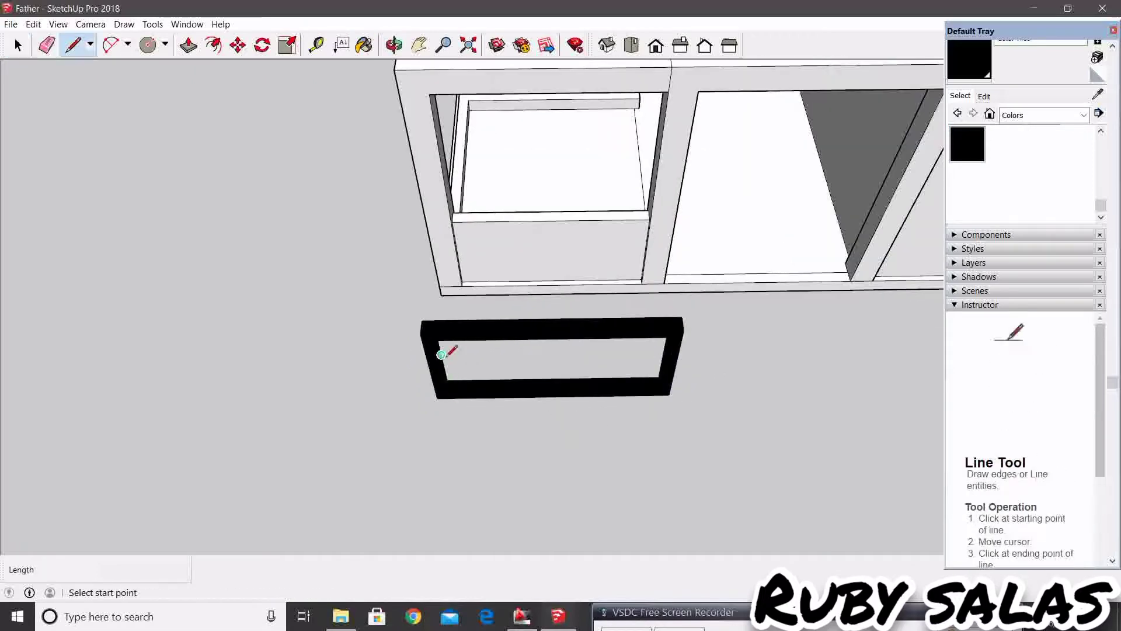
{"action": "left_click", "coordinate": [447, 390]}
{"action": "middle_click_drag", "start_coordinate": [468, 358], "coordinate": [363, 571]}
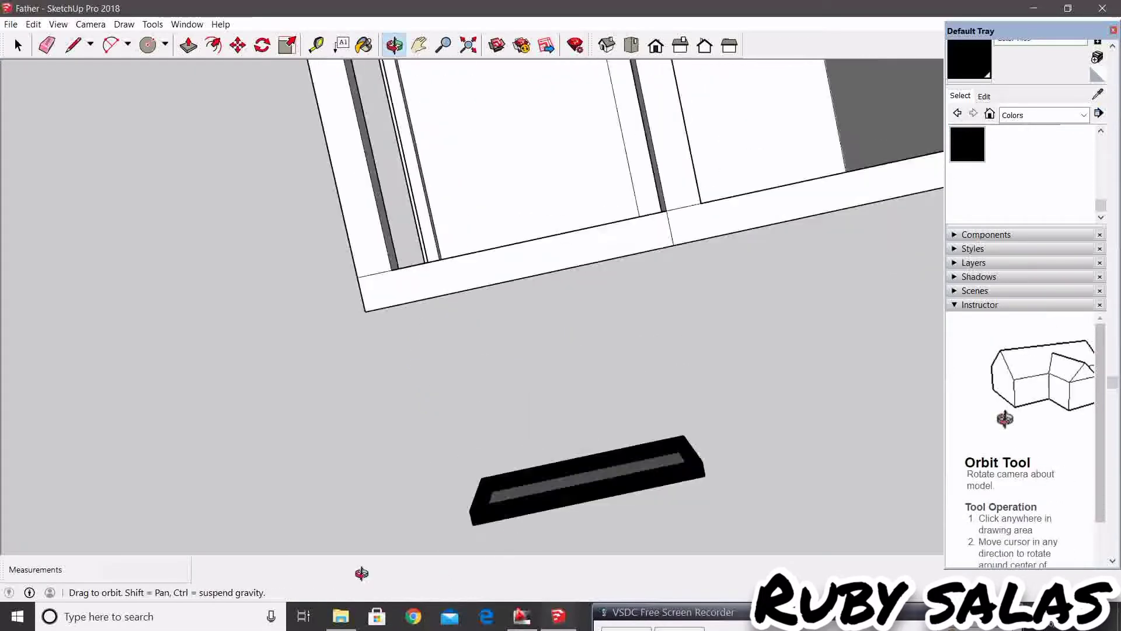
{"action": "key", "text": "space"}
{"action": "middle_click_drag", "start_coordinate": [856, 379], "coordinate": [812, 256]}
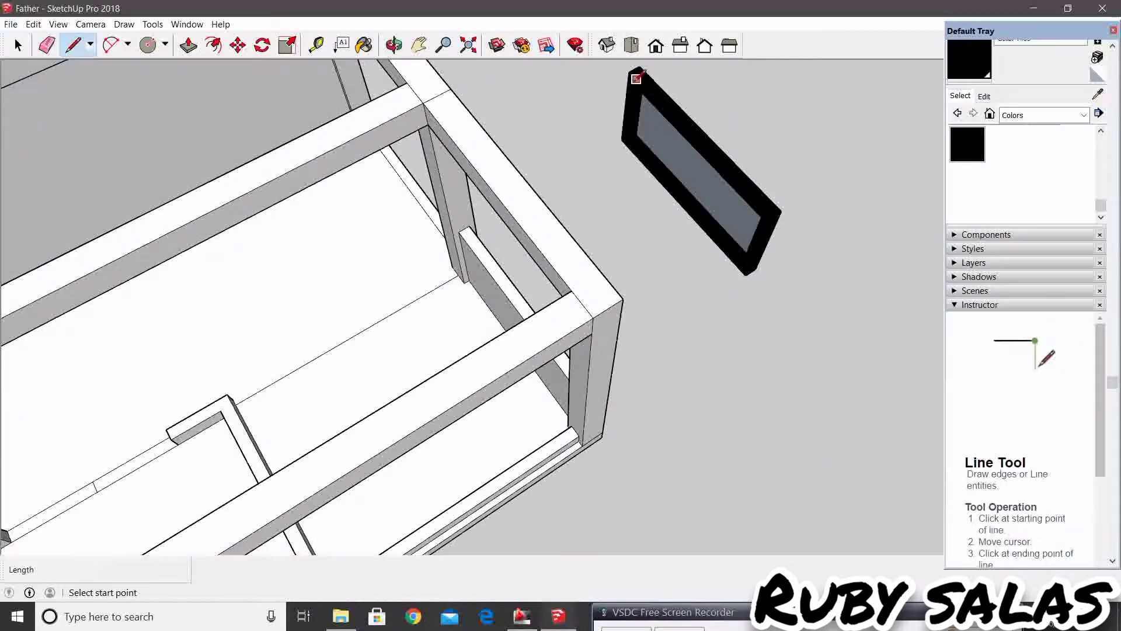
{"action": "mouse_move", "coordinate": [636, 90]}
{"action": "middle_mouse_down"}
{"action": "mouse_move", "coordinate": [764, 138]}
{"action": "mouse_move", "coordinate": [767, 175]}
{"action": "middle_mouse_up"}
{"action": "mouse_move", "coordinate": [753, 230]}
{"action": "middle_mouse_down"}
{"action": "mouse_move", "coordinate": [733, 282]}
{"action": "mouse_move", "coordinate": [1056, 111]}
{"action": "middle_mouse_up"}
{"action": "key", "text": "space"}
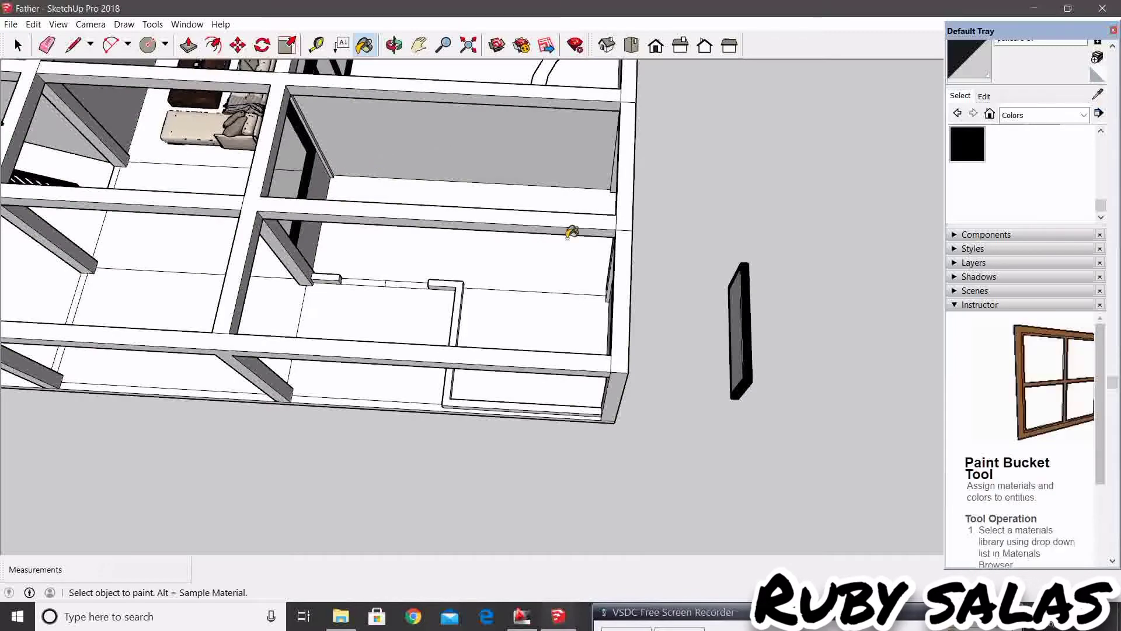
{"action": "mouse_move", "coordinate": [571, 232]}
{"action": "middle_mouse_down"}
{"action": "mouse_move", "coordinate": [781, 331]}
{"action": "mouse_move", "coordinate": [556, 388]}
{"action": "mouse_move", "coordinate": [656, 350]}
{"action": "mouse_move", "coordinate": [719, 359]}
{"action": "mouse_move", "coordinate": [502, 303]}
{"action": "mouse_move", "coordinate": [621, 388]}
{"action": "mouse_move", "coordinate": [491, 316]}
{"action": "middle_mouse_up"}
{"action": "key", "text": "space"}
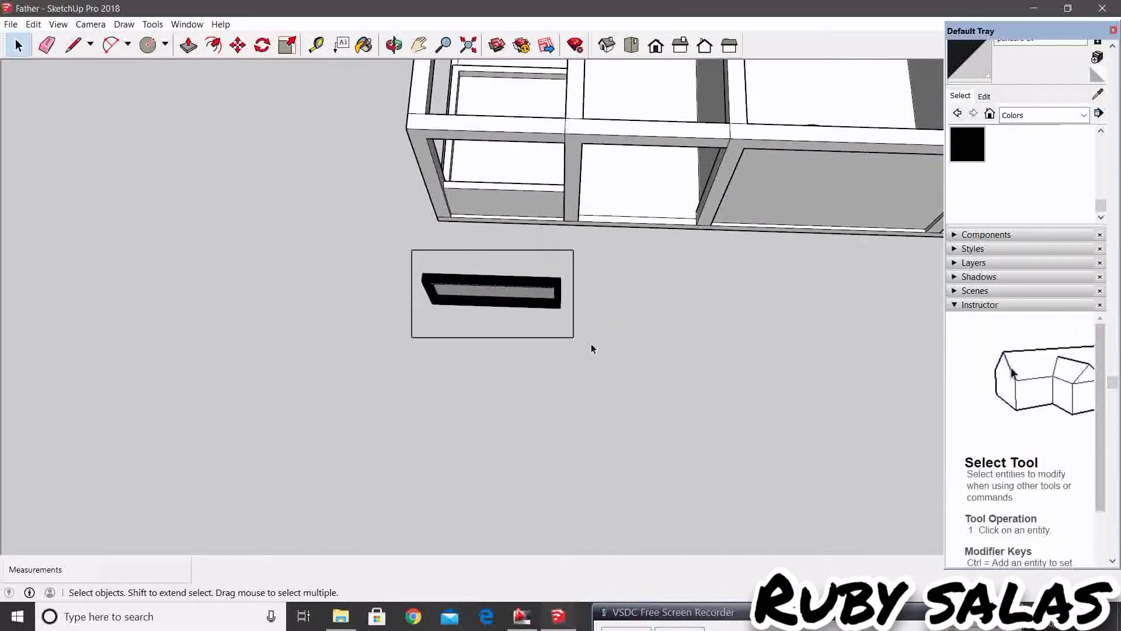
Make the black frame into a single group.
{"action": "left_click_drag", "start_coordinate": [592, 349], "coordinate": [592, 349]}
{"action": "right_click", "coordinate": [503, 292]}
{"action": "left_click", "coordinate": [549, 403]}
{"action": "scroll", "coordinate": [428, 316], "scroll_direction": "up", "scroll_amount": 3}
{"action": "scroll", "coordinate": [427, 304], "scroll_direction": "up", "scroll_amount": 2}
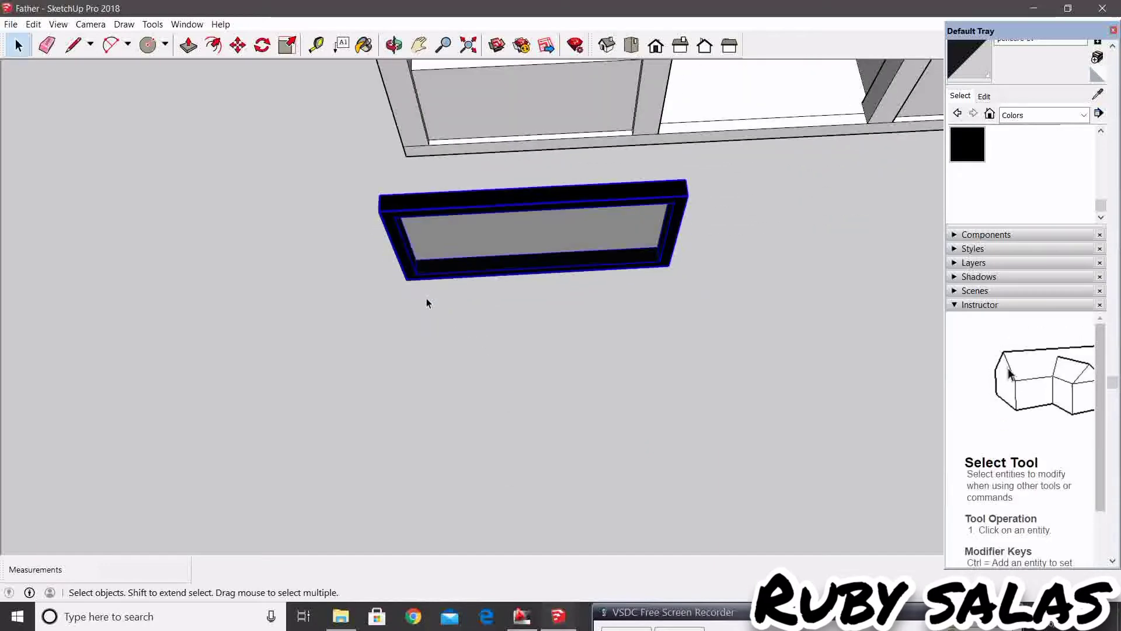
Move the grouped frame into the left wall's window opening.
{"action": "left_click", "coordinate": [402, 284]}
{"action": "middle_click_drag", "start_coordinate": [546, 338], "coordinate": [501, 354], "text": "shift"}
{"action": "scroll", "coordinate": [458, 284], "scroll_direction": "up", "scroll_amount": 5}
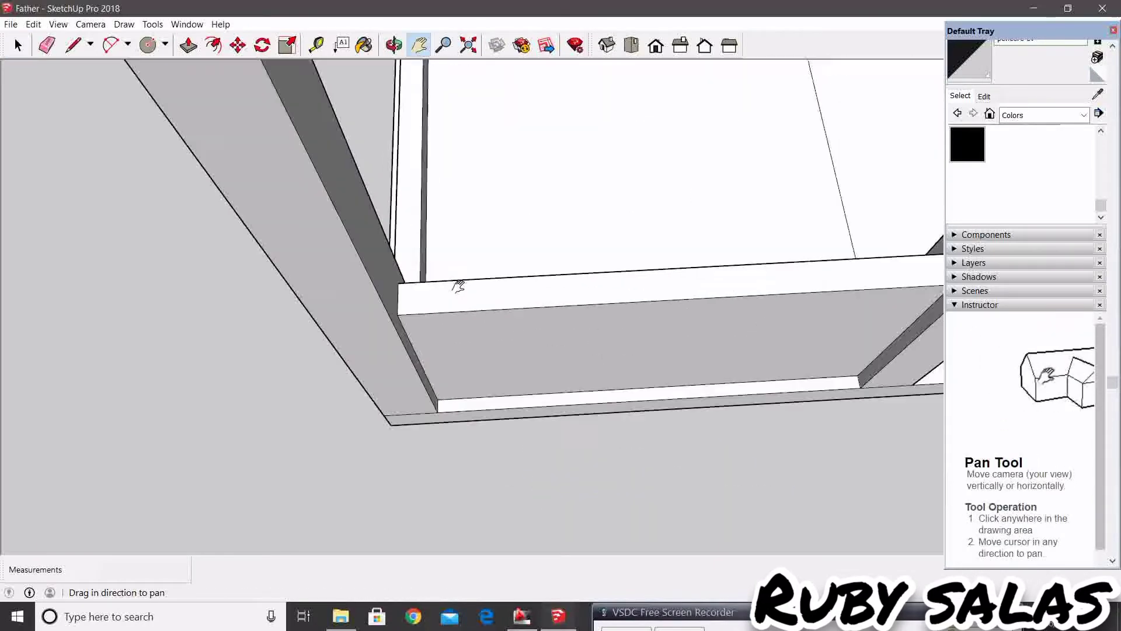
{"action": "scroll", "coordinate": [386, 319], "scroll_direction": "up", "scroll_amount": 2}
{"action": "left_click", "coordinate": [386, 319]}
{"action": "key", "text": "space"}
{"action": "scroll", "coordinate": [386, 318], "scroll_direction": "down", "scroll_amount": 3}
{"action": "scroll", "coordinate": [490, 461], "scroll_direction": "down", "scroll_amount": 3}
Orbit around the house to inspect the placed window frame.
{"action": "mouse_move", "coordinate": [490, 461]}
{"action": "middle_mouse_down"}
{"action": "mouse_move", "coordinate": [501, 368]}
{"action": "mouse_move", "coordinate": [522, 418]}
{"action": "middle_mouse_up"}
{"action": "scroll", "coordinate": [528, 380], "scroll_direction": "down", "scroll_amount": 3}
{"action": "scroll", "coordinate": [531, 365], "scroll_direction": "down", "scroll_amount": 2}
{"action": "mouse_move", "coordinate": [531, 365]}
{"action": "middle_mouse_down", "text": "shift"}
{"action": "mouse_move", "coordinate": [493, 455]}
{"action": "mouse_move", "coordinate": [385, 405]}
{"action": "mouse_move", "coordinate": [432, 376]}
{"action": "mouse_move", "coordinate": [362, 318]}
{"action": "middle_mouse_up", "text": "shift"}
{"action": "scroll", "coordinate": [433, 376], "scroll_direction": "up", "scroll_amount": 3}
{"action": "scroll", "coordinate": [362, 317], "scroll_direction": "up", "scroll_amount": 2}
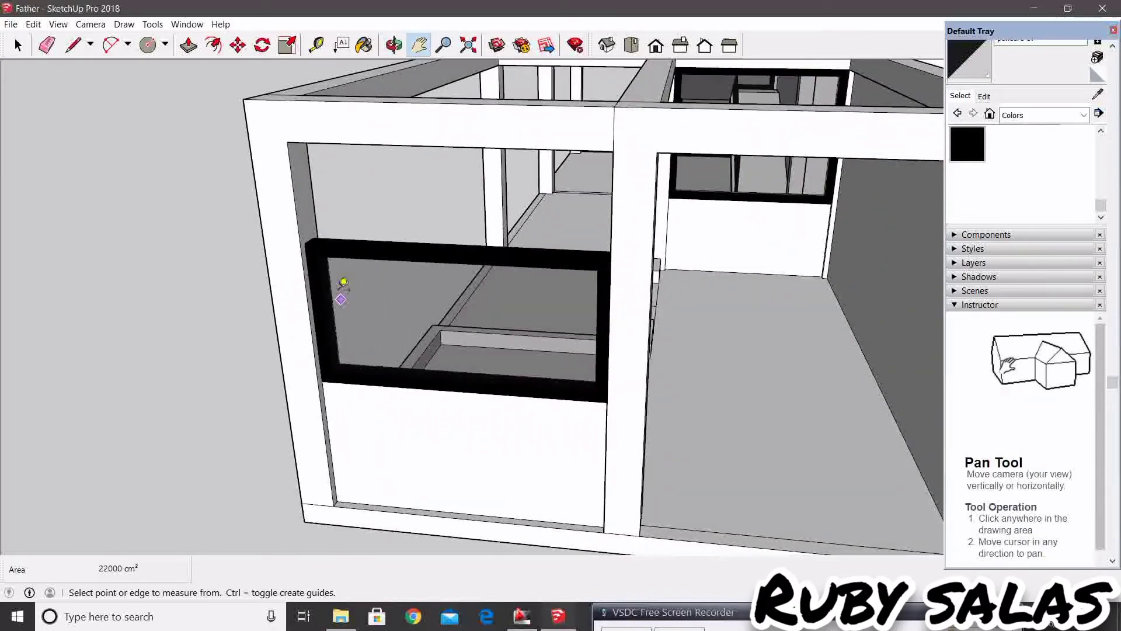
{"action": "key", "text": "space"}
{"action": "mouse_move", "coordinate": [363, 374]}
{"action": "middle_mouse_down"}
{"action": "mouse_move", "coordinate": [405, 446]}
{"action": "mouse_move", "coordinate": [469, 351]}
{"action": "mouse_move", "coordinate": [471, 263]}
{"action": "mouse_move", "coordinate": [450, 313]}
{"action": "mouse_move", "coordinate": [441, 275]}
{"action": "mouse_move", "coordinate": [413, 398]}
{"action": "middle_mouse_up"}
{"action": "scroll", "coordinate": [406, 445], "scroll_direction": "down", "scroll_amount": 3}
Undo back to the thin strip and pull it up into a tall panel.
{"action": "left_click", "coordinate": [472, 263]}
{"action": "key", "text": "ctrl+z"}
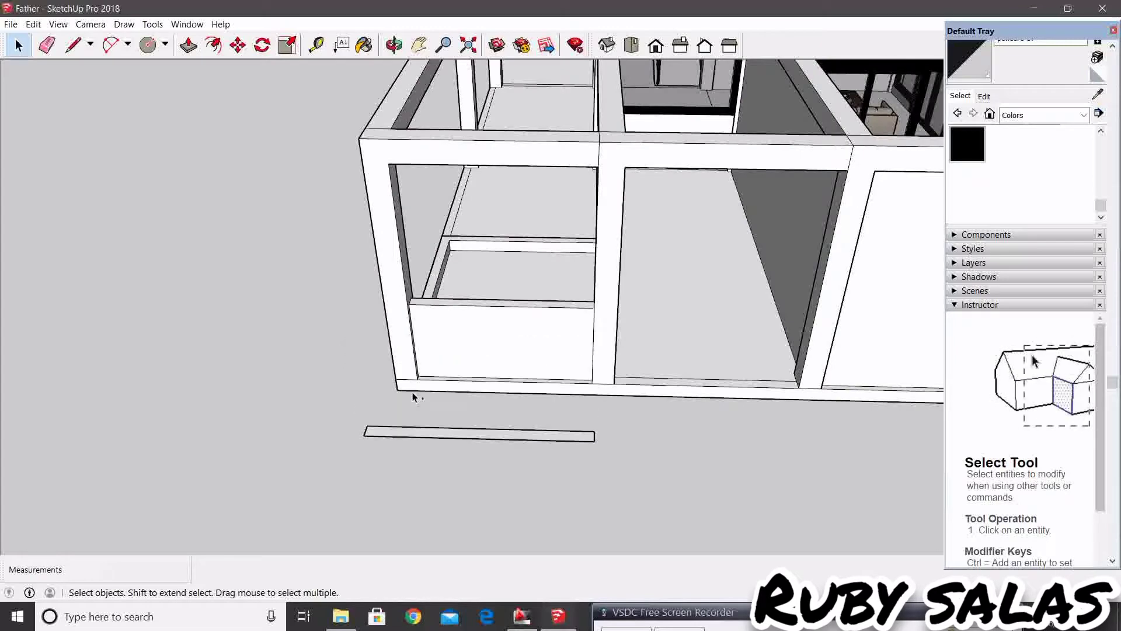
{"action": "type", "text": "20"}
{"action": "key", "text": "Return"}
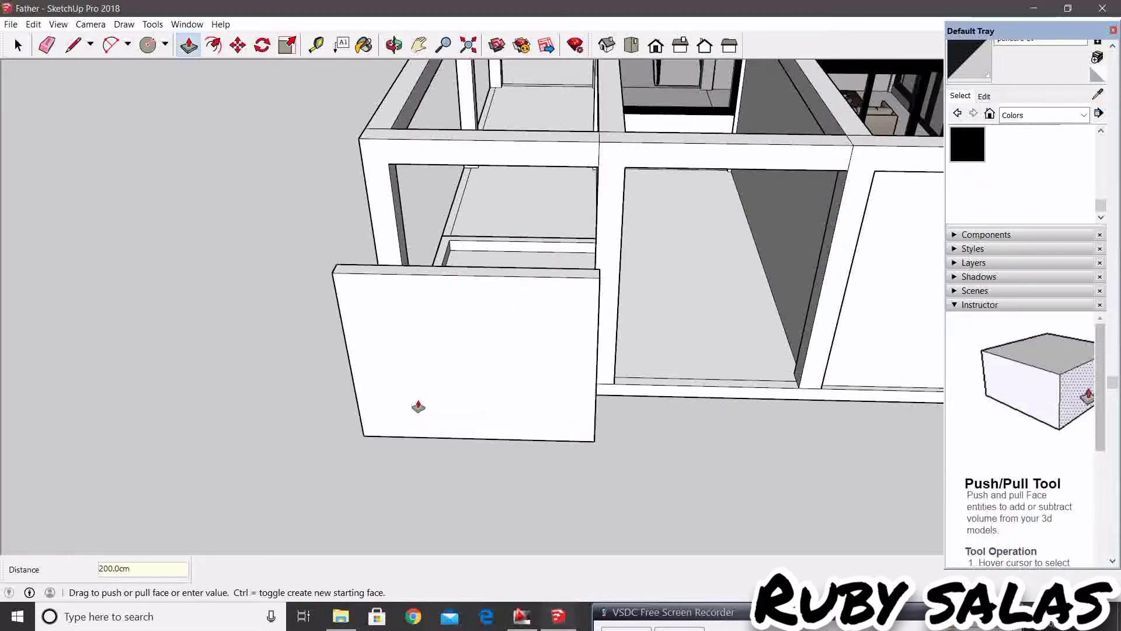
{"action": "key", "text": "space"}
{"action": "middle_click_drag", "start_coordinate": [418, 405], "coordinate": [384, 400]}
Inset the panel face by 10 and push the inner face through to leave an open frame.
{"action": "left_click", "coordinate": [362, 313]}
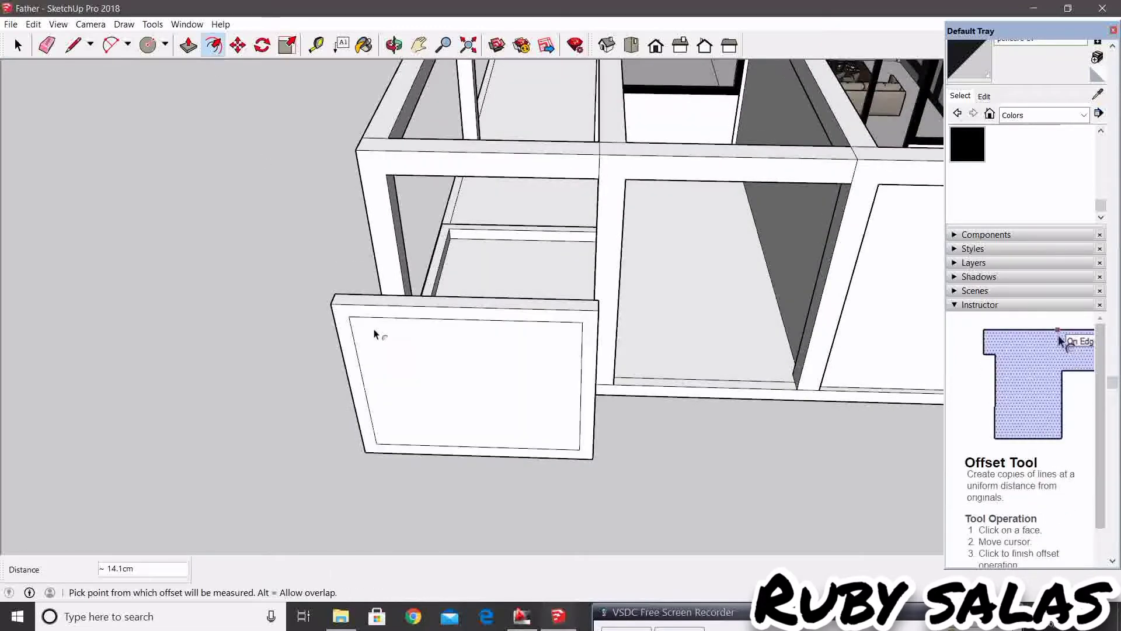
{"action": "key", "text": "Return"}
{"action": "key", "text": "space"}
{"action": "mouse_move", "coordinate": [374, 335]}
{"action": "middle_mouse_down"}
{"action": "mouse_move", "coordinate": [463, 405]}
{"action": "mouse_move", "coordinate": [546, 300]}
{"action": "mouse_move", "coordinate": [492, 418]}
{"action": "middle_mouse_up"}
{"action": "key", "text": "p"}
{"action": "left_click", "coordinate": [463, 405]}
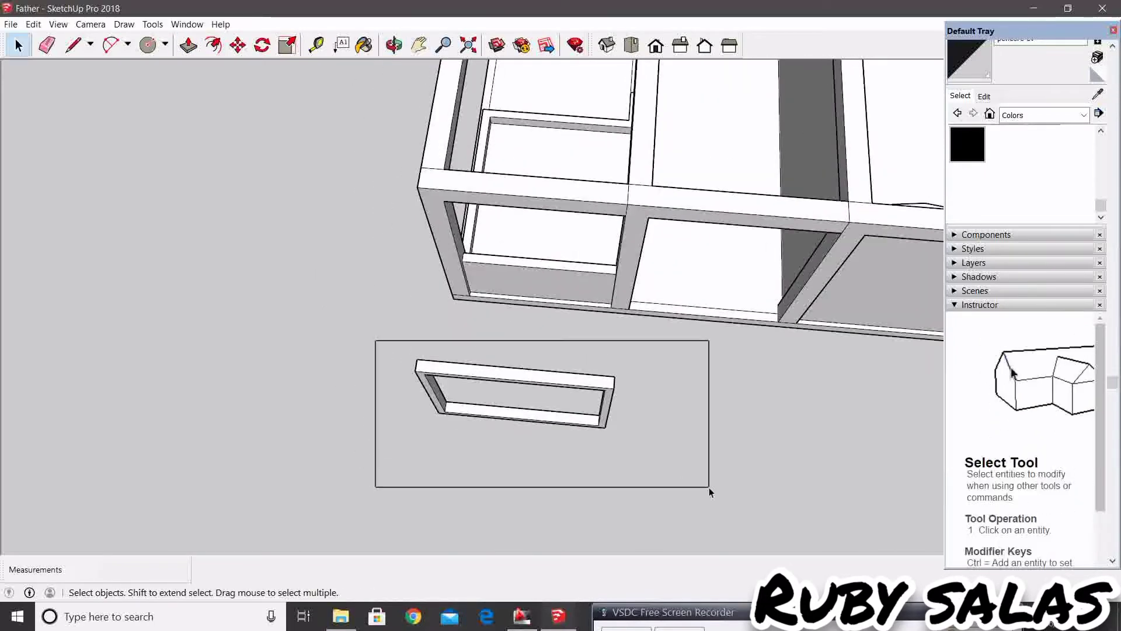
Paint the new frame black.
{"action": "left_click", "coordinate": [972, 140]}
{"action": "left_click", "coordinate": [546, 366]}
{"action": "scroll", "coordinate": [546, 393], "scroll_direction": "up", "scroll_amount": 3}
{"action": "key", "text": "space"}
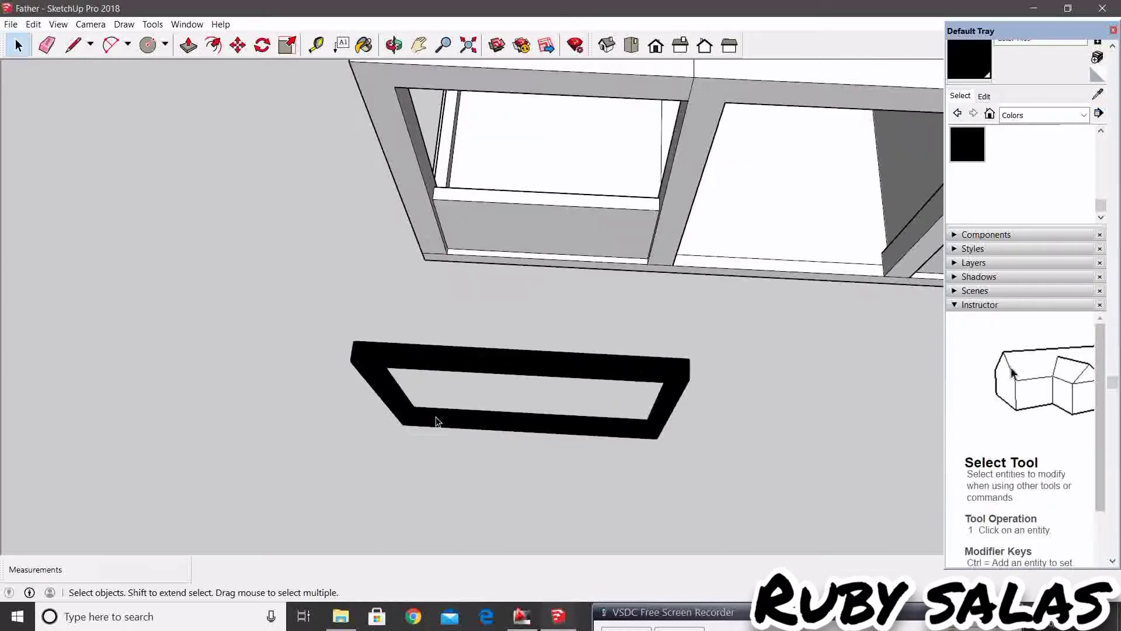
{"action": "scroll", "coordinate": [438, 409], "scroll_direction": "up", "scroll_amount": 2}
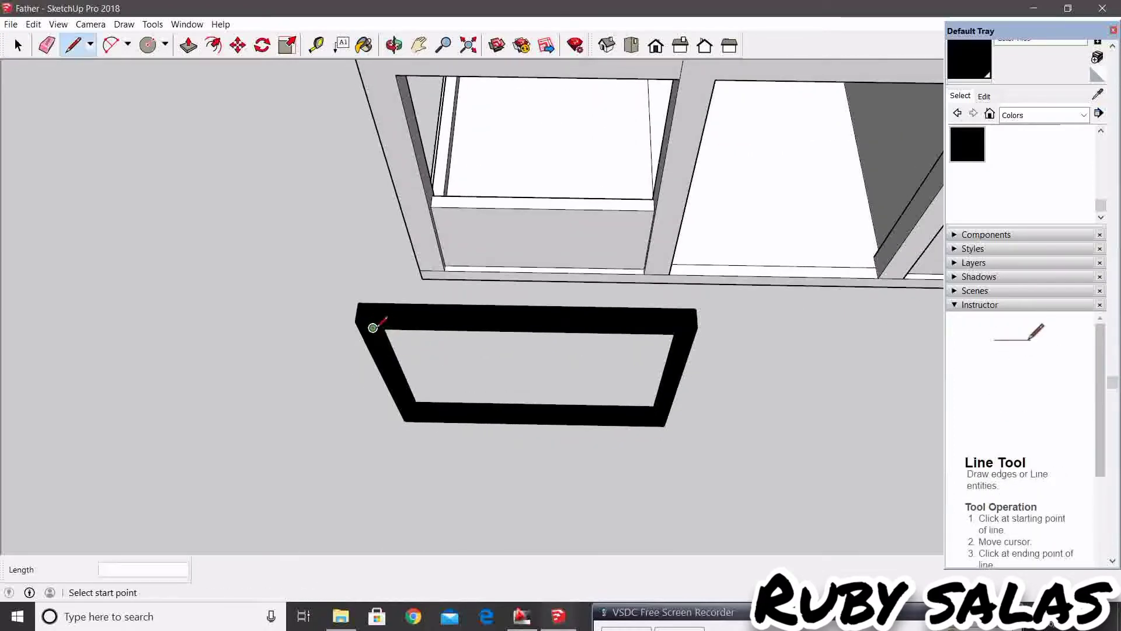
Close the frame's inner opening with a pane face.
{"action": "mouse_move", "coordinate": [457, 365]}
{"action": "middle_mouse_down"}
{"action": "mouse_move", "coordinate": [881, 448]}
{"action": "mouse_move", "coordinate": [818, 226]}
{"action": "middle_mouse_up"}
{"action": "left_click", "coordinate": [762, 319]}
{"action": "key", "text": "space"}
{"action": "scroll", "coordinate": [762, 320], "scroll_direction": "down", "scroll_amount": 5}
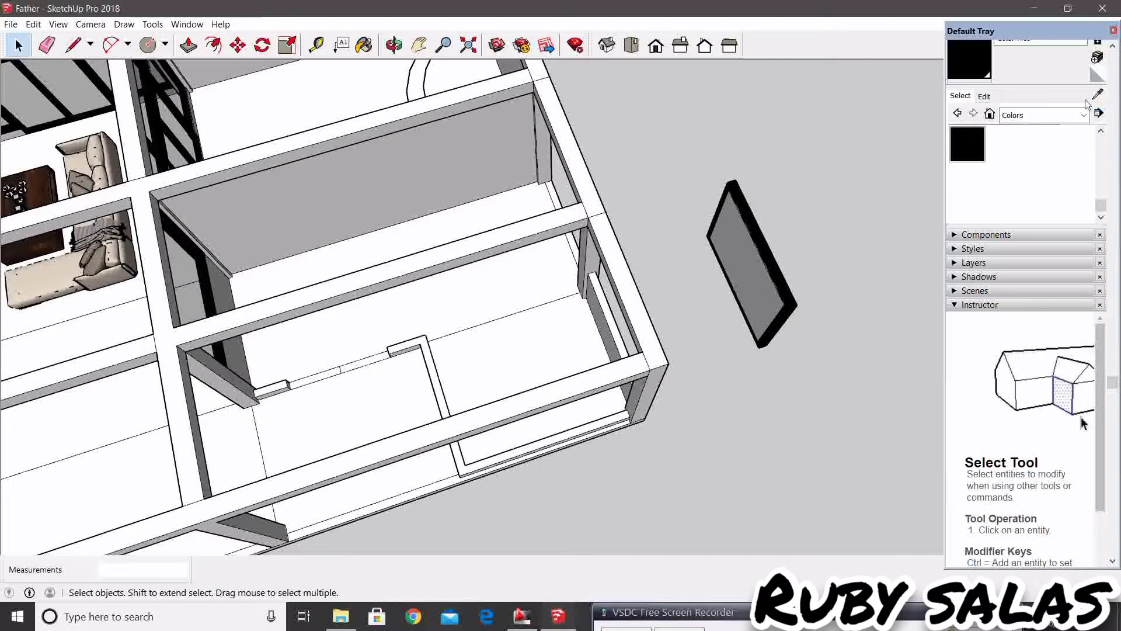
{"action": "scroll", "coordinate": [626, 263], "scroll_direction": "up", "scroll_amount": 2}
{"action": "mouse_move", "coordinate": [626, 263]}
{"action": "middle_mouse_down"}
{"action": "mouse_move", "coordinate": [571, 195]}
{"action": "mouse_move", "coordinate": [481, 418]}
{"action": "middle_mouse_up"}
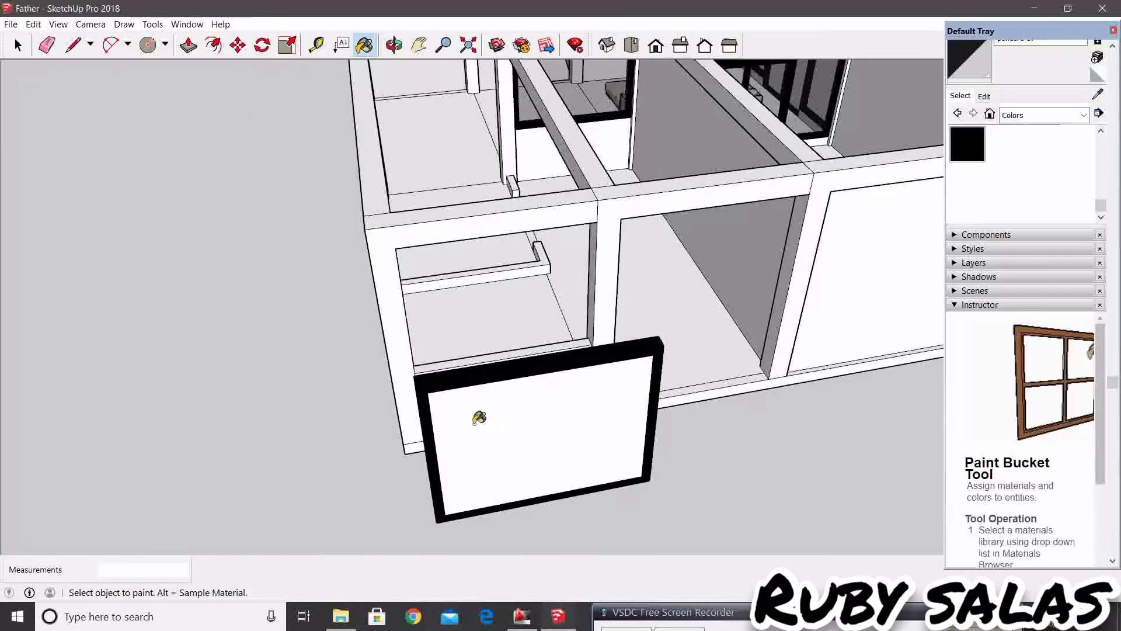
{"action": "key", "text": "space"}
{"action": "middle_click_drag", "start_coordinate": [478, 479], "coordinate": [376, 387]}
Group the black frame and lift it into the wall's window opening.
{"action": "left_click_drag", "start_coordinate": [315, 330], "coordinate": [450, 426]}
{"action": "right_click", "coordinate": [483, 388]}
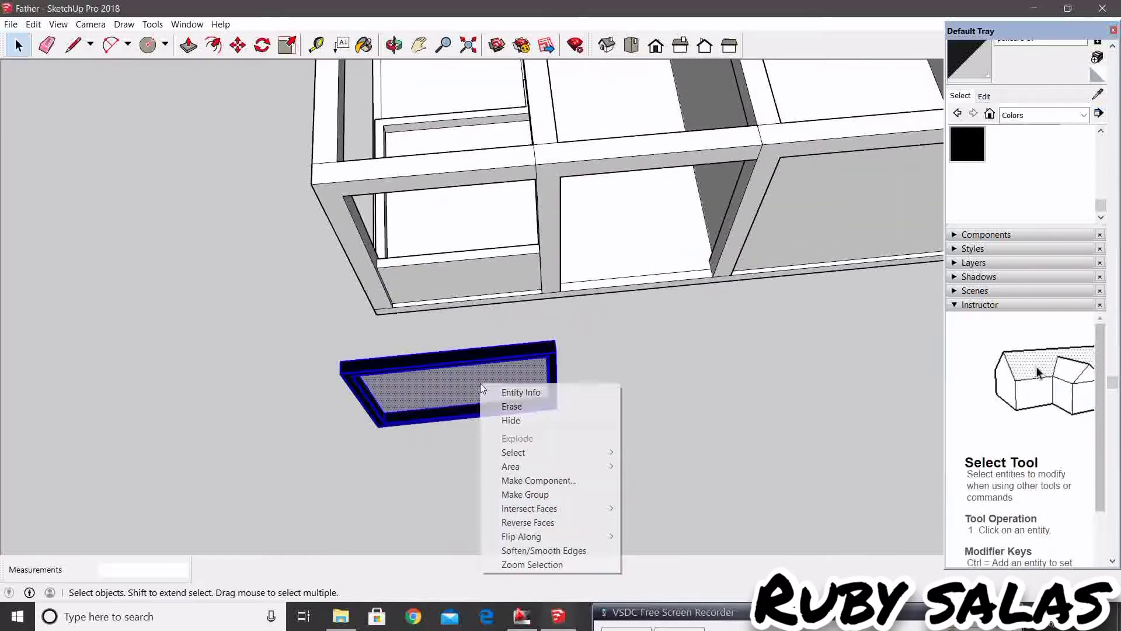
{"action": "left_click", "coordinate": [538, 496]}
{"action": "scroll", "coordinate": [368, 433], "scroll_direction": "up", "scroll_amount": 3}
{"action": "left_click", "coordinate": [383, 416]}
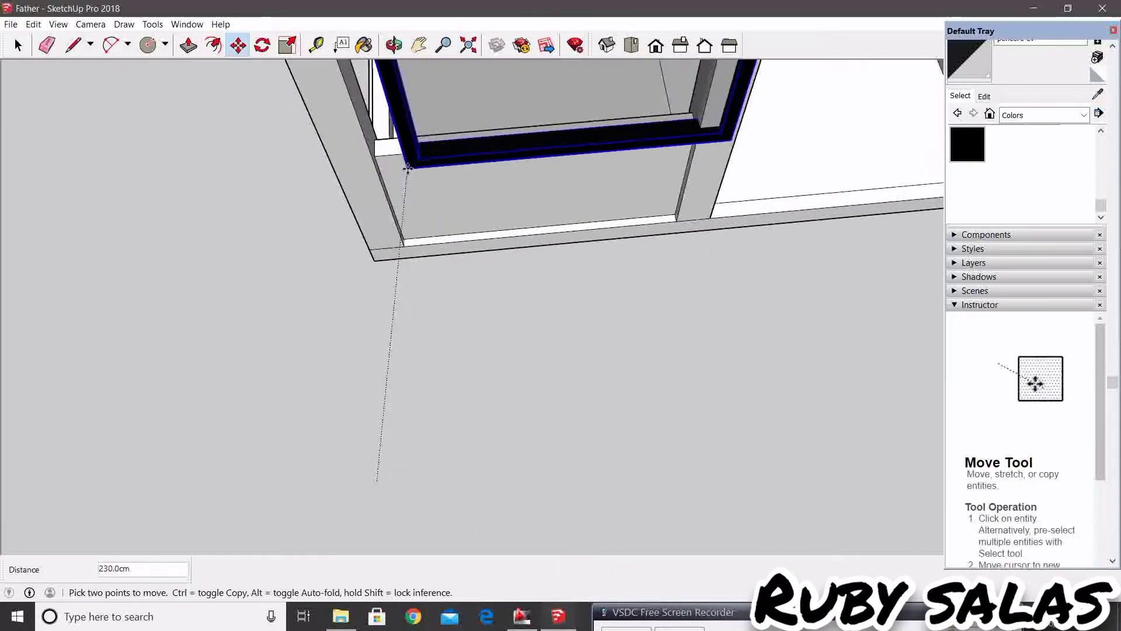
{"action": "scroll", "coordinate": [355, 139], "scroll_direction": "up", "scroll_amount": 3}
{"action": "key", "text": "space"}
{"action": "scroll", "coordinate": [556, 440], "scroll_direction": "down", "scroll_amount": 5}
{"action": "mouse_move", "coordinate": [556, 440]}
{"action": "middle_mouse_down"}
{"action": "mouse_move", "coordinate": [452, 248]}
{"action": "mouse_move", "coordinate": [855, 360]}
{"action": "mouse_move", "coordinate": [691, 384]}
{"action": "mouse_move", "coordinate": [381, 360]}
{"action": "mouse_move", "coordinate": [646, 293]}
{"action": "mouse_move", "coordinate": [613, 303]}
{"action": "mouse_move", "coordinate": [628, 308]}
{"action": "middle_mouse_up"}
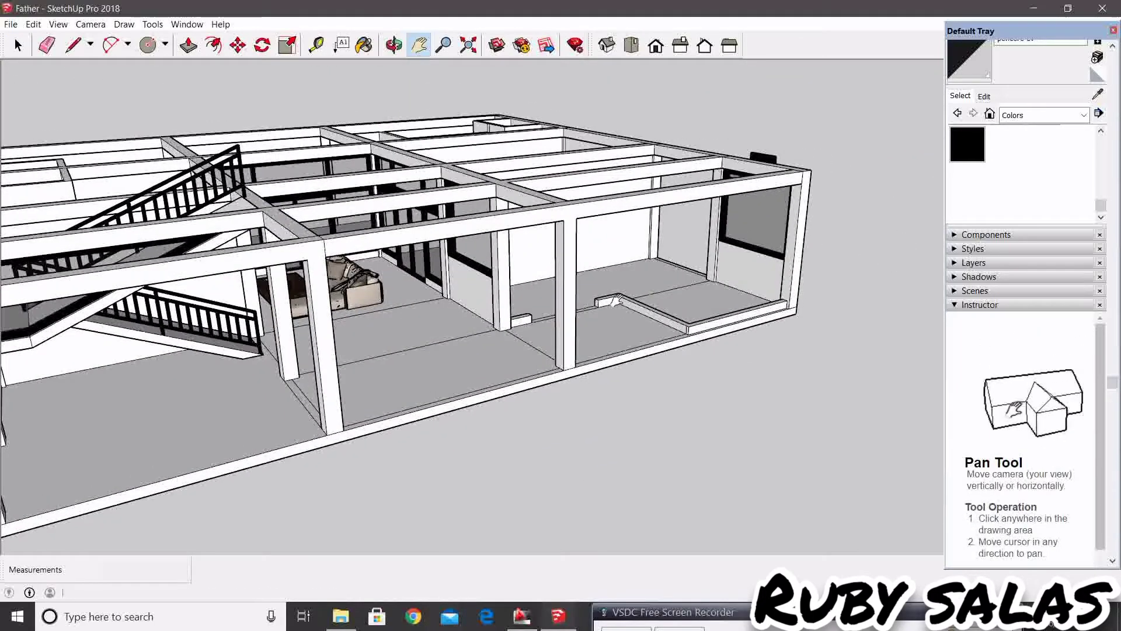
Bring the view in toward the house walls and place the copied edge line.
{"action": "mouse_move", "coordinate": [711, 267]}
{"action": "middle_mouse_down"}
{"action": "mouse_move", "coordinate": [646, 300]}
{"action": "mouse_move", "coordinate": [609, 265]}
{"action": "mouse_move", "coordinate": [615, 216]}
{"action": "mouse_move", "coordinate": [641, 192]}
{"action": "mouse_move", "coordinate": [711, 260]}
{"action": "mouse_move", "coordinate": [743, 233]}
{"action": "middle_mouse_up"}
{"action": "scroll", "coordinate": [508, 280], "scroll_direction": "up", "scroll_amount": 5}
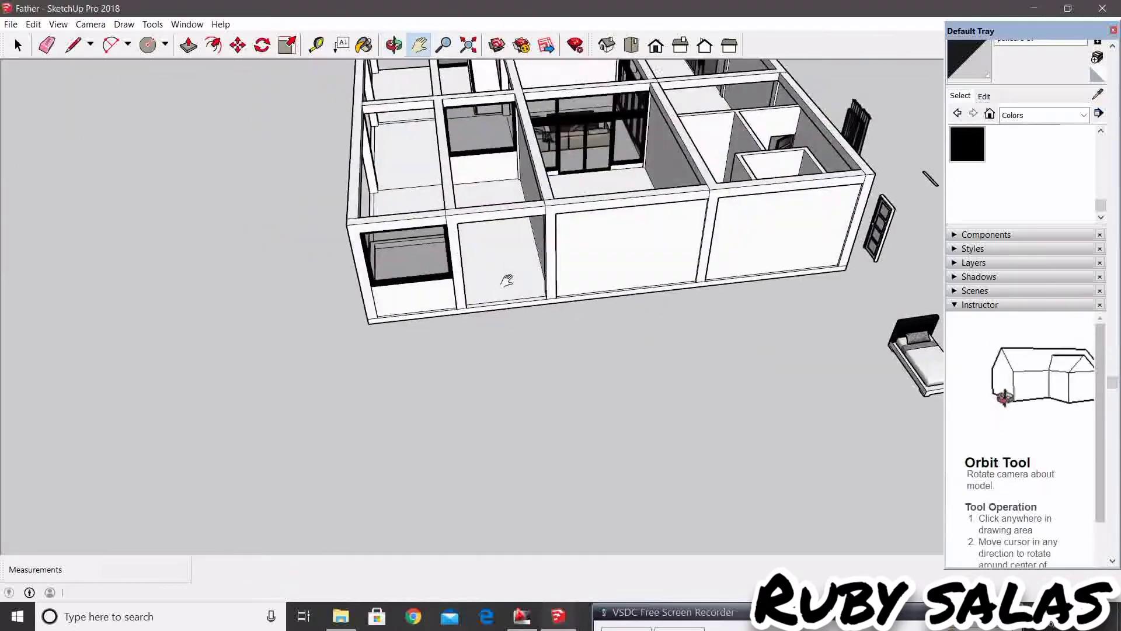
{"action": "mouse_move", "coordinate": [509, 280]}
{"action": "middle_mouse_down", "text": "shift"}
{"action": "mouse_move", "coordinate": [420, 283]}
{"action": "mouse_move", "coordinate": [602, 168]}
{"action": "mouse_move", "coordinate": [660, 239]}
{"action": "mouse_move", "coordinate": [524, 173]}
{"action": "mouse_move", "coordinate": [590, 271]}
{"action": "mouse_move", "coordinate": [668, 225]}
{"action": "mouse_move", "coordinate": [539, 245]}
{"action": "mouse_move", "coordinate": [402, 356]}
{"action": "middle_mouse_up", "text": "shift"}
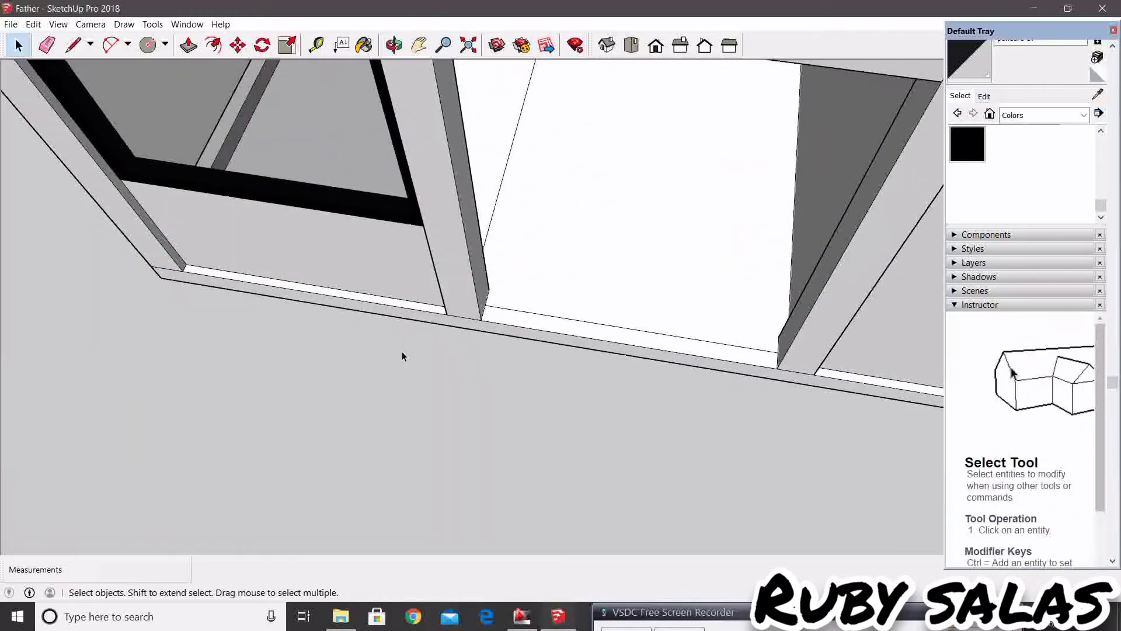
{"action": "scroll", "coordinate": [492, 312], "scroll_direction": "up", "scroll_amount": 1}
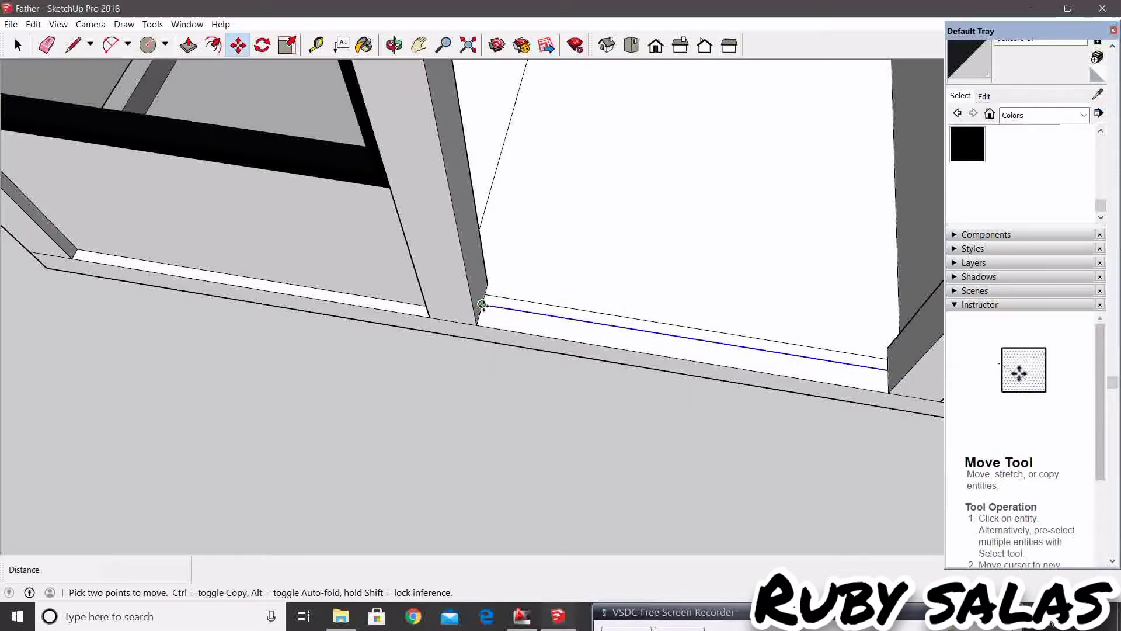
{"action": "left_click", "coordinate": [481, 315]}
{"action": "key", "text": "space"}
{"action": "key", "text": "space"}
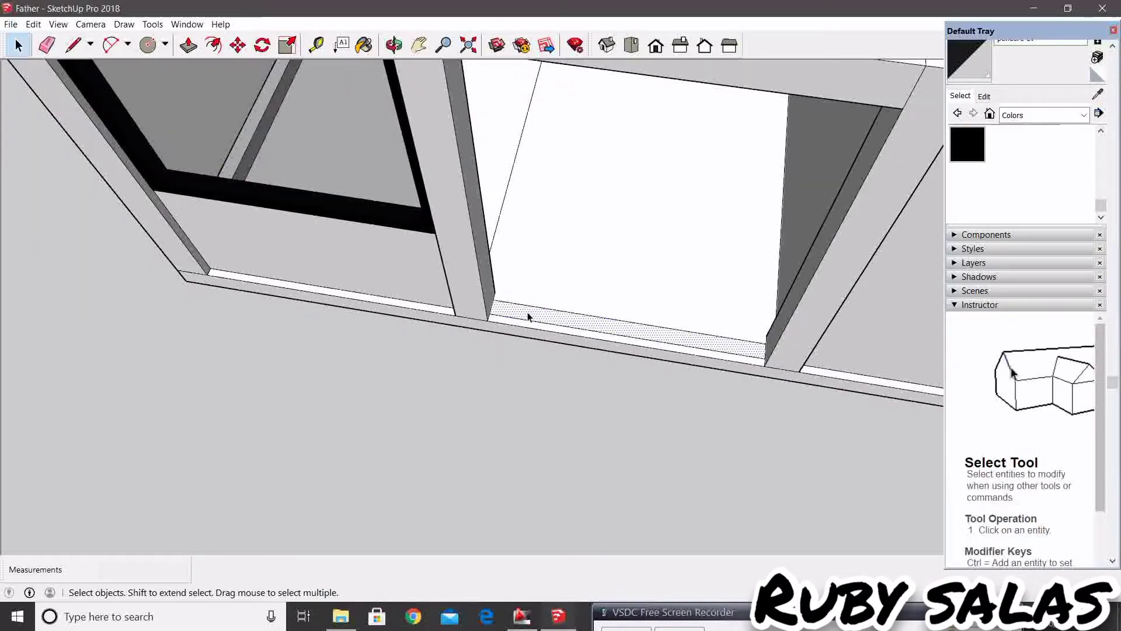
Copy the door opening's sill face down onto the ground below the wall.
{"action": "left_click", "coordinate": [513, 319]}
{"action": "key", "text": "m"}
{"action": "left_click", "coordinate": [484, 313]}
{"action": "key", "text": "ctrl"}
{"action": "scroll", "coordinate": [484, 315], "scroll_direction": "down", "scroll_amount": 2}
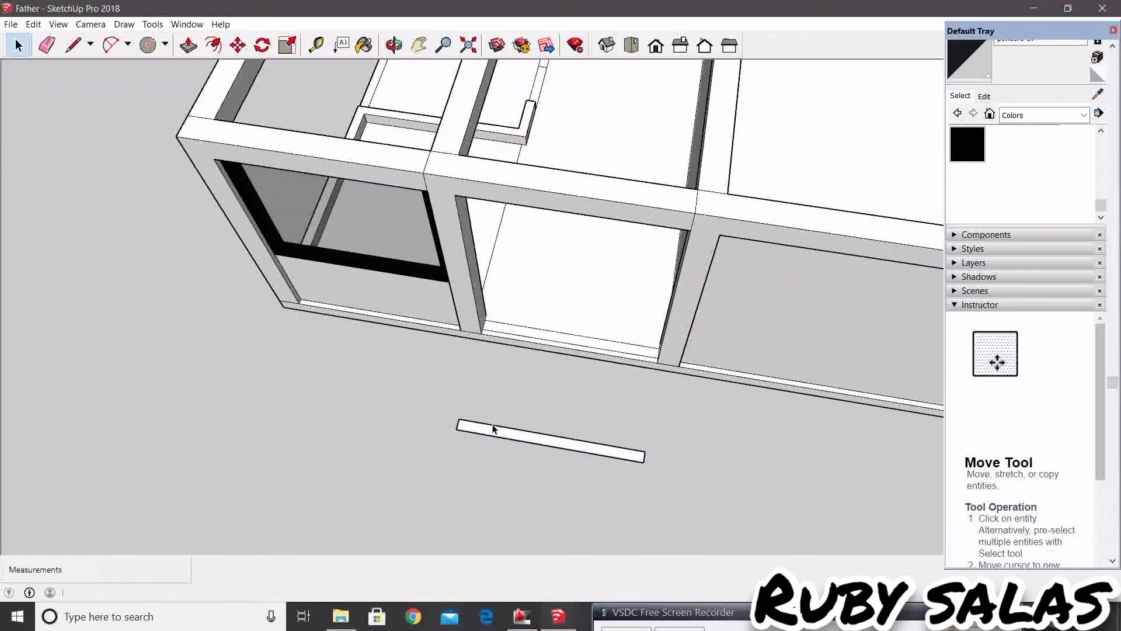
{"action": "middle_click_drag", "start_coordinate": [493, 430], "coordinate": [531, 413], "text": "shift"}
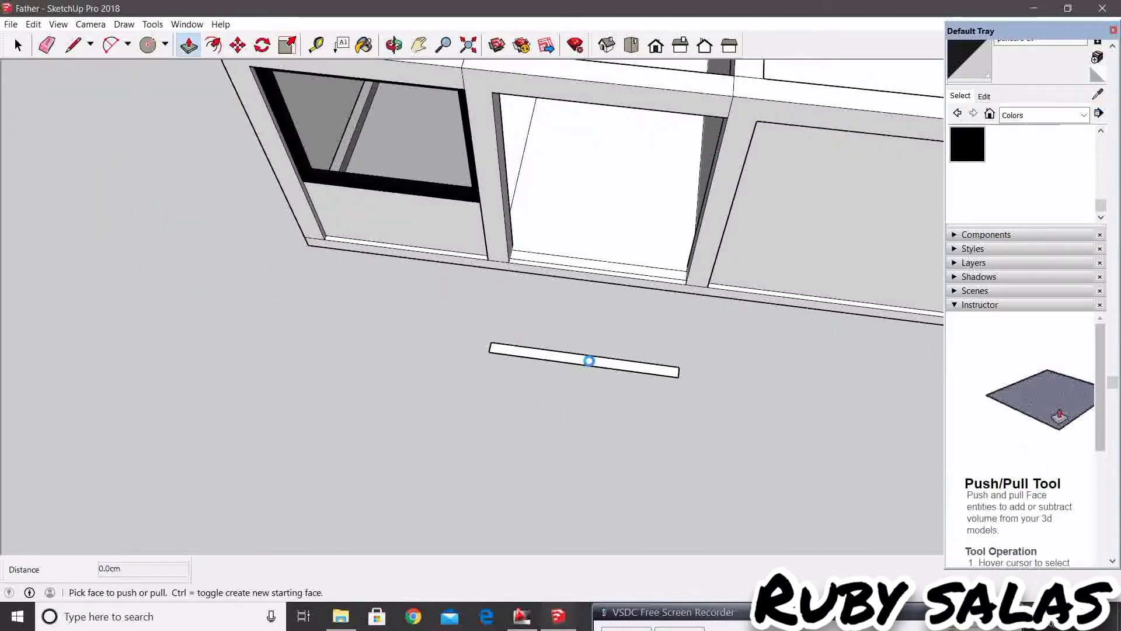
Push/Pull the copied strip up 20 into a thin box.
{"action": "left_click_drag", "start_coordinate": [588, 365], "coordinate": [590, 359]}
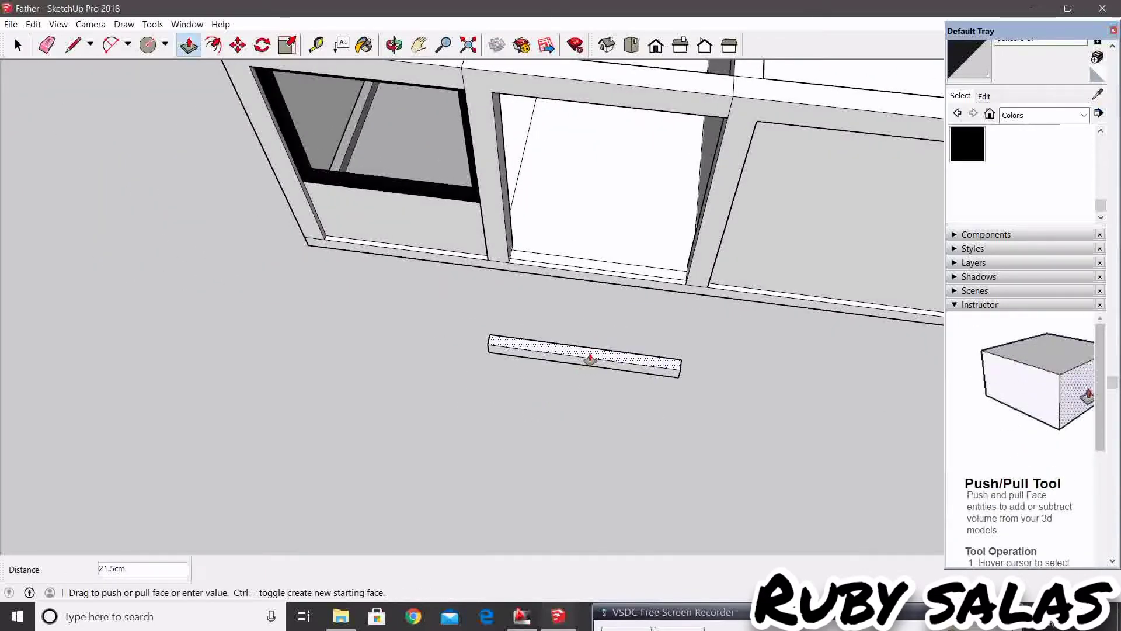
{"action": "key", "text": "Return"}
{"action": "key", "text": "space"}
{"action": "mouse_move", "coordinate": [589, 358]}
{"action": "middle_mouse_down"}
{"action": "mouse_move", "coordinate": [564, 398]}
{"action": "mouse_move", "coordinate": [616, 261]}
{"action": "mouse_move", "coordinate": [681, 281]}
{"action": "middle_mouse_up"}
{"action": "key", "text": "p"}
{"action": "left_click", "coordinate": [615, 261]}
{"action": "key", "text": "space"}
Offset the box's face inward by 10.
{"action": "left_click", "coordinate": [215, 46]}
{"action": "left_click", "coordinate": [531, 300]}
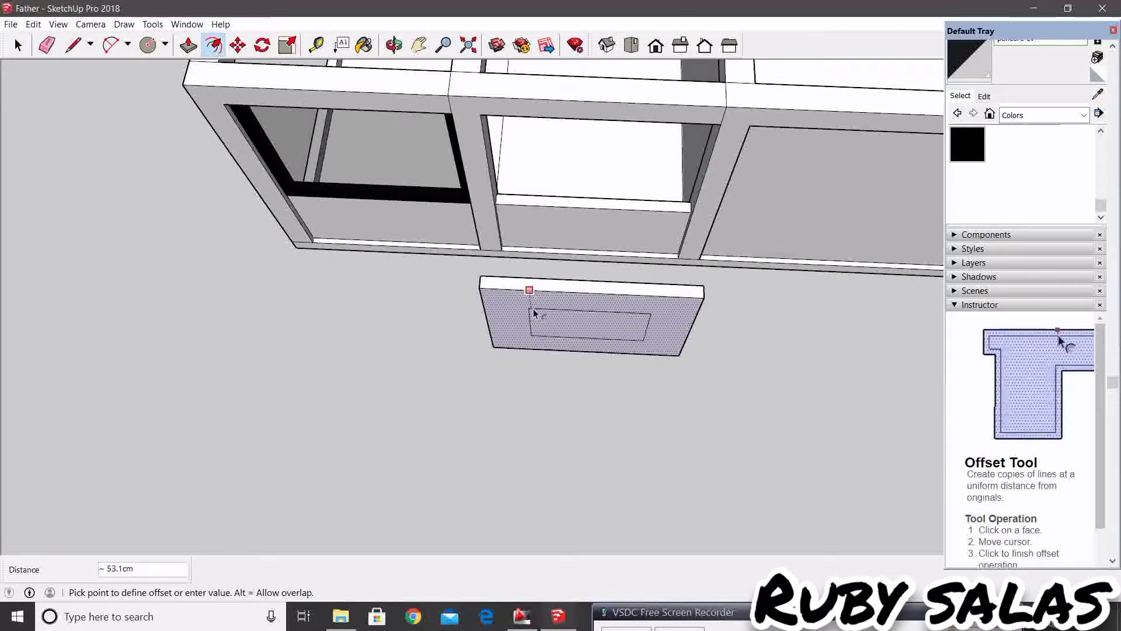
{"action": "type", "text": "10"}
{"action": "key", "text": "Return"}
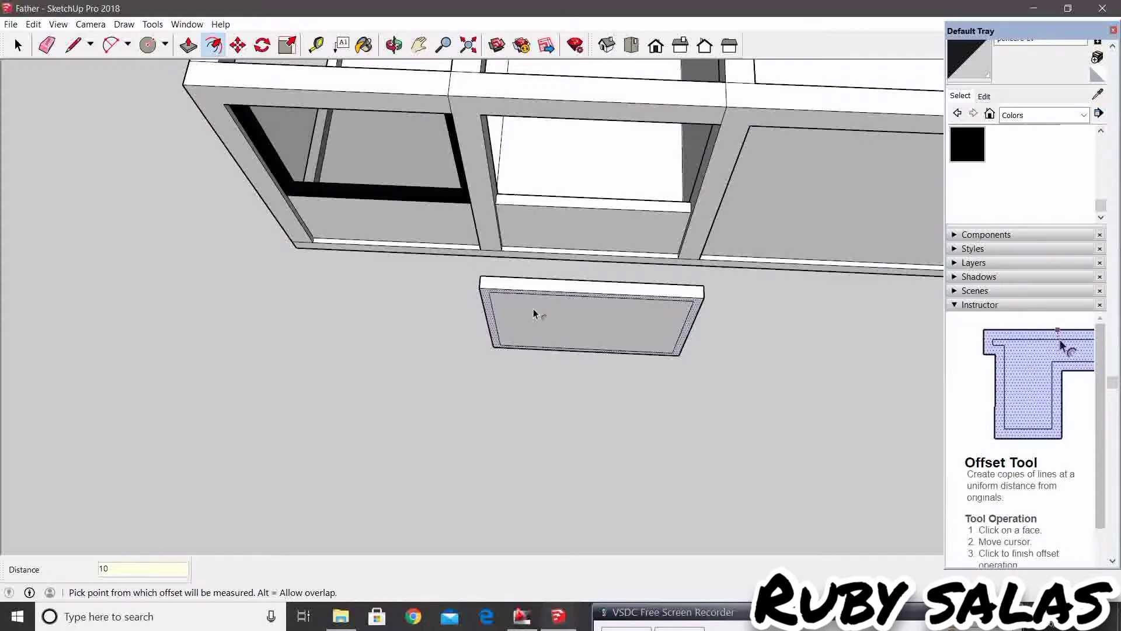
Push the inset inner panel through so the box becomes an open frame.
{"action": "key", "text": "space"}
{"action": "middle_click_drag", "start_coordinate": [558, 379], "coordinate": [546, 372]}
{"action": "key", "text": "p"}
{"action": "left_click", "coordinate": [586, 328]}
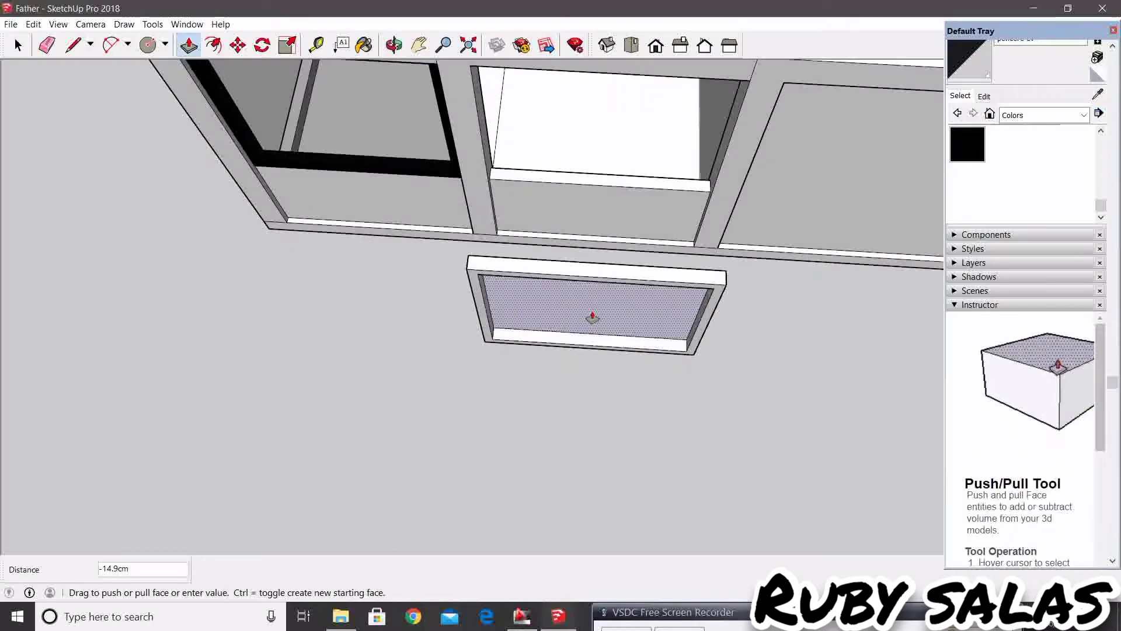
{"action": "left_click", "coordinate": [590, 317]}
{"action": "key", "text": "space"}
{"action": "middle_click_drag", "start_coordinate": [591, 318], "coordinate": [594, 351]}
Select the whole small frame and paint it black.
{"action": "left_click_drag", "start_coordinate": [480, 261], "coordinate": [739, 389]}
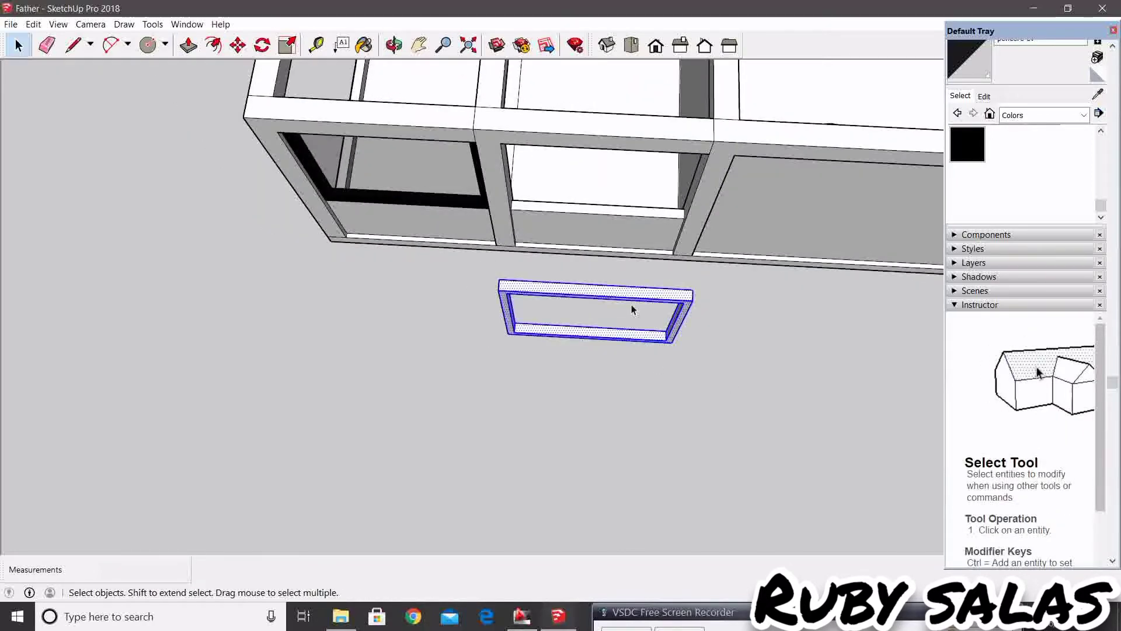
{"action": "middle_click_drag", "start_coordinate": [604, 309], "coordinate": [486, 287]}
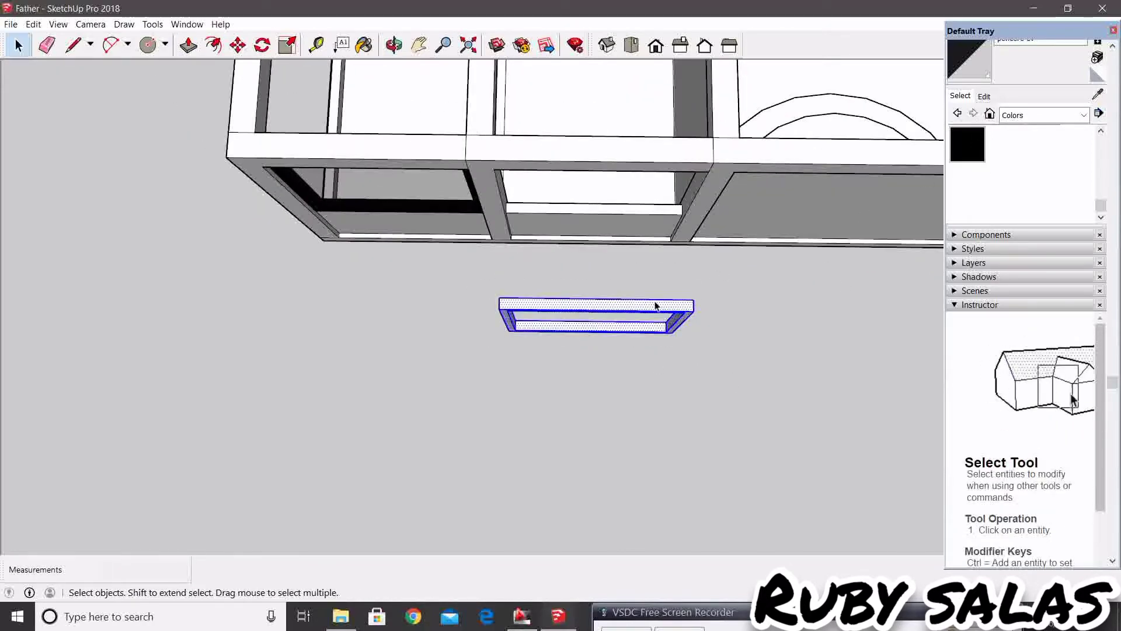
{"action": "left_click", "coordinate": [974, 156]}
{"action": "left_click", "coordinate": [684, 303]}
{"action": "scroll", "coordinate": [676, 303], "scroll_direction": "up", "scroll_amount": 2}
Draw a line closing the inner face and repaint the frame with the sampled black.
{"action": "key", "text": "space"}
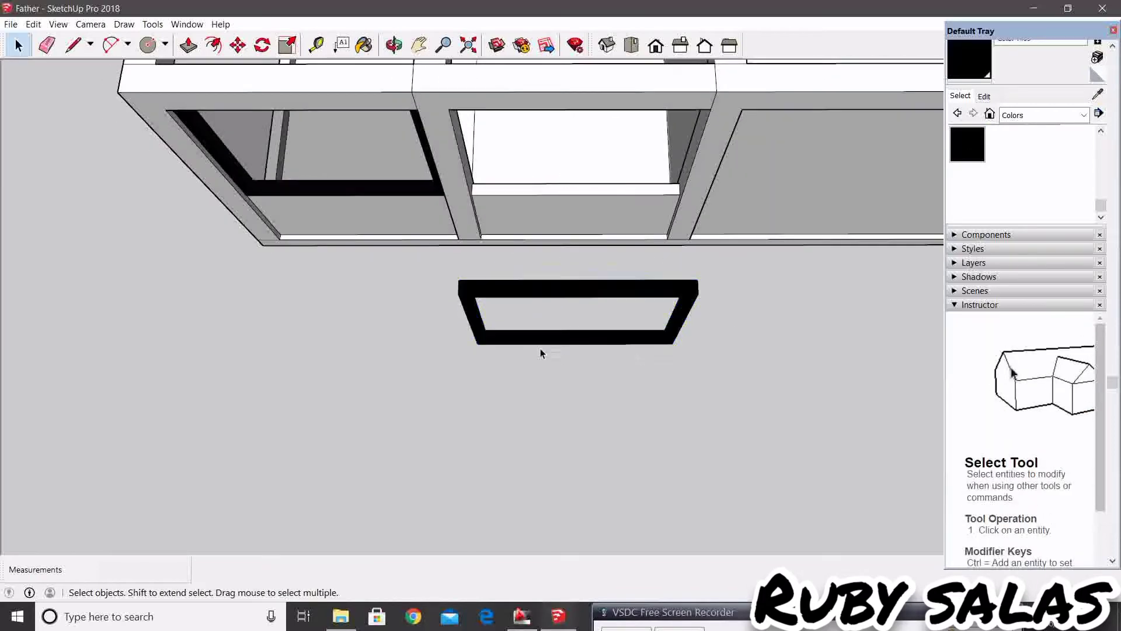
{"action": "key", "text": "l"}
{"action": "scroll", "coordinate": [540, 350], "scroll_direction": "up", "scroll_amount": 2}
{"action": "left_click", "coordinate": [445, 279]}
{"action": "middle_click_drag", "start_coordinate": [466, 321], "coordinate": [460, 401]}
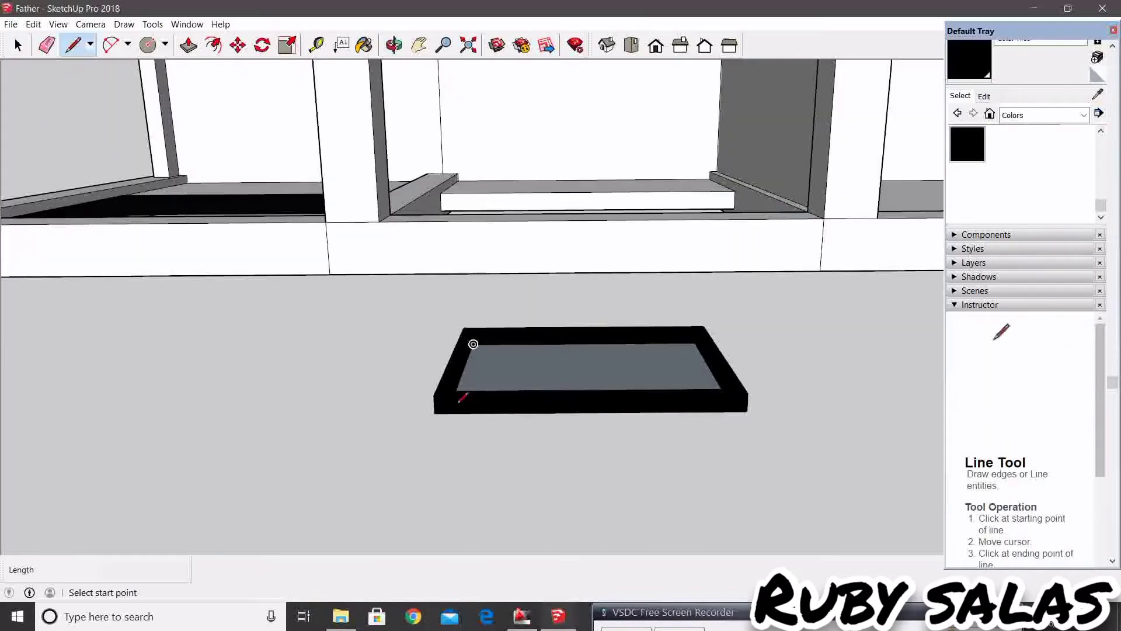
{"action": "middle_click_drag", "start_coordinate": [474, 328], "coordinate": [489, 283]}
{"action": "key", "text": "space"}
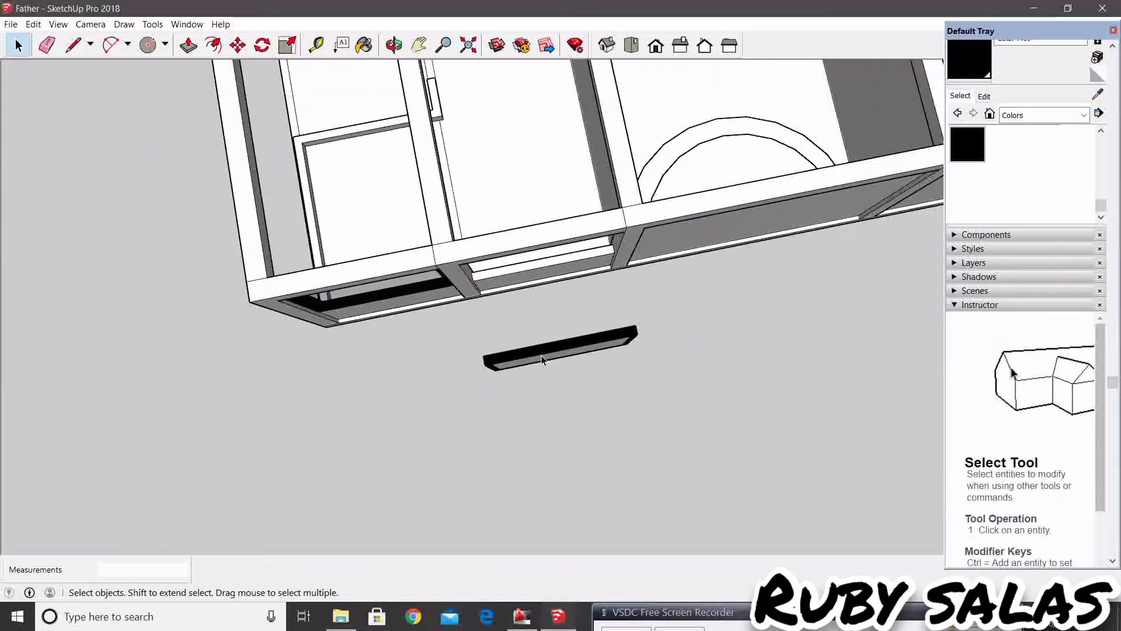
{"action": "left_click", "coordinate": [461, 264], "text": "alt"}
{"action": "left_click", "coordinate": [546, 330]}
{"action": "mouse_move", "coordinate": [545, 330]}
{"action": "middle_mouse_down"}
{"action": "mouse_move", "coordinate": [538, 468]}
{"action": "mouse_move", "coordinate": [571, 365]}
{"action": "mouse_move", "coordinate": [531, 298]}
{"action": "mouse_move", "coordinate": [518, 328]}
{"action": "mouse_move", "coordinate": [526, 358]}
{"action": "mouse_move", "coordinate": [455, 216]}
{"action": "mouse_move", "coordinate": [568, 310]}
{"action": "mouse_move", "coordinate": [584, 287]}
{"action": "mouse_move", "coordinate": [676, 293]}
{"action": "middle_mouse_up"}
{"action": "key", "text": "space"}
Group the frame pieces and move the group toward the neighbouring wall opening.
{"action": "right_click", "coordinate": [550, 271]}
{"action": "left_click", "coordinate": [576, 378]}
{"action": "key", "text": "m"}
{"action": "scroll", "coordinate": [578, 289], "scroll_direction": "up", "scroll_amount": 2}
{"action": "left_click", "coordinate": [677, 292]}
{"action": "mouse_move", "coordinate": [511, 302]}
{"action": "middle_mouse_down", "text": "shift"}
{"action": "mouse_move", "coordinate": [556, 315]}
{"action": "mouse_move", "coordinate": [608, 238]}
{"action": "mouse_move", "coordinate": [624, 252]}
{"action": "middle_mouse_up", "text": "shift"}
{"action": "key", "text": "space"}
{"action": "scroll", "coordinate": [596, 426], "scroll_direction": "down", "scroll_amount": 5}
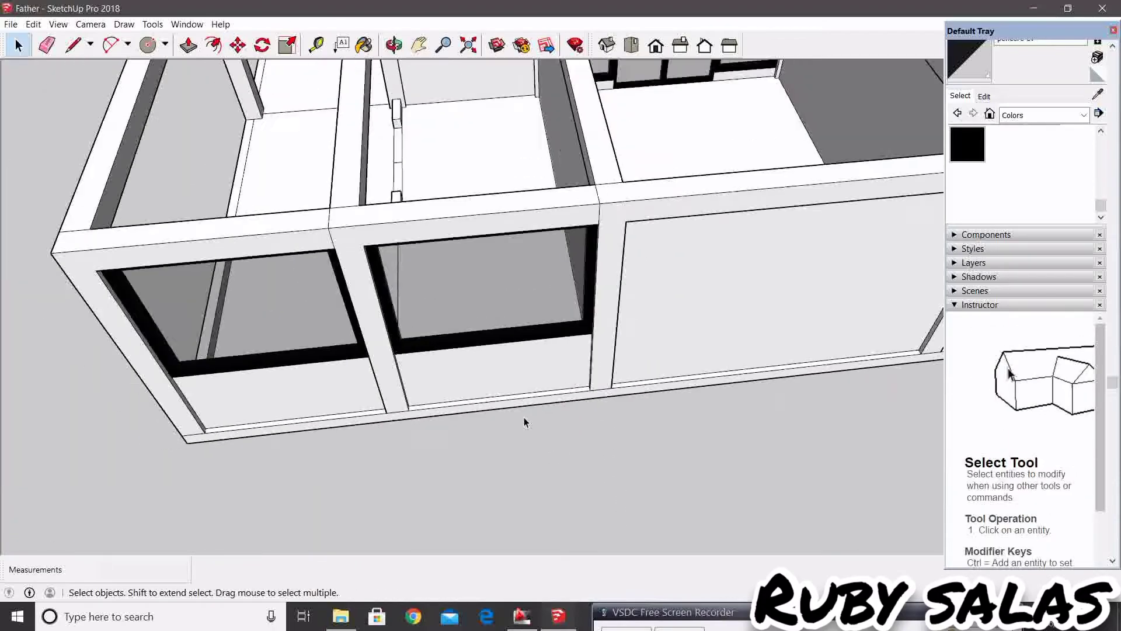
{"action": "scroll", "coordinate": [523, 423], "scroll_direction": "down", "scroll_amount": 3}
{"action": "mouse_move", "coordinate": [524, 423]}
{"action": "middle_mouse_down"}
{"action": "mouse_move", "coordinate": [671, 268]}
{"action": "mouse_move", "coordinate": [656, 413]}
{"action": "mouse_move", "coordinate": [631, 376]}
{"action": "mouse_move", "coordinate": [709, 355]}
{"action": "mouse_move", "coordinate": [551, 424]}
{"action": "middle_mouse_up"}
{"action": "scroll", "coordinate": [666, 351], "scroll_direction": "down", "scroll_amount": 2}
{"action": "scroll", "coordinate": [708, 354], "scroll_direction": "up", "scroll_amount": 3}
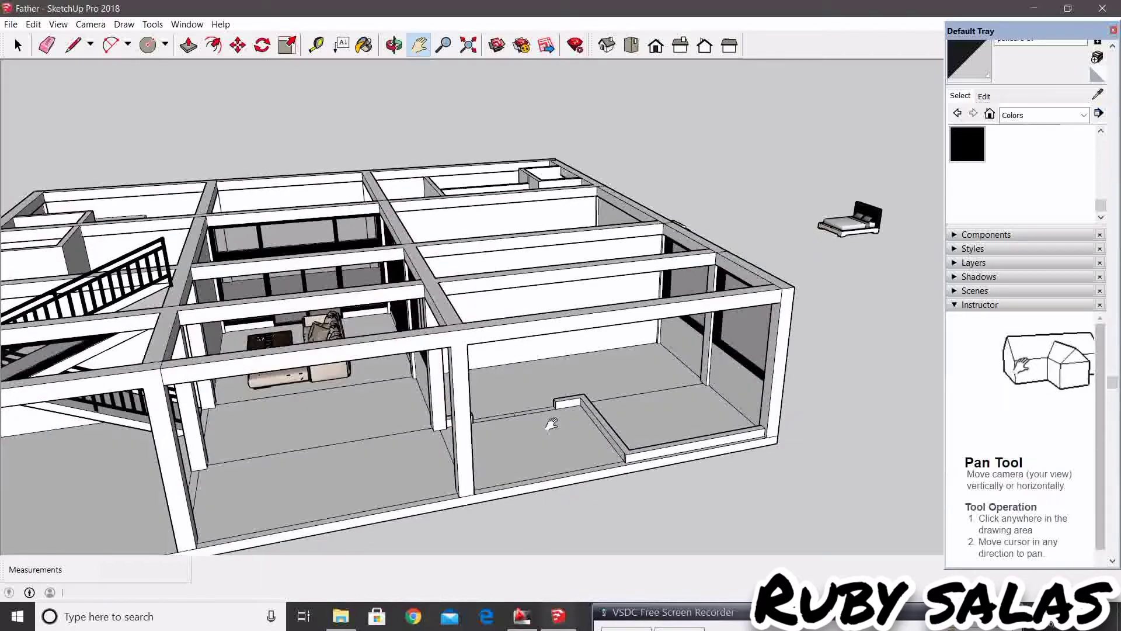
Push/Pull the raised living-room floor strip down flush with the floor.
{"action": "scroll", "coordinate": [543, 414], "scroll_direction": "up", "scroll_amount": 2}
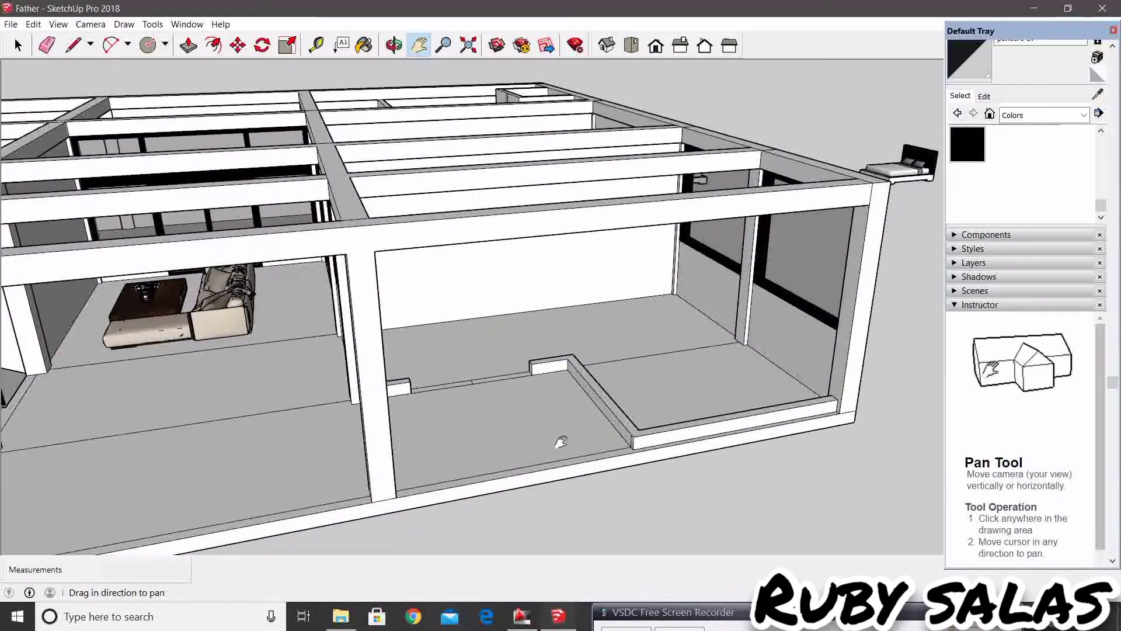
{"action": "scroll", "coordinate": [514, 383], "scroll_direction": "up", "scroll_amount": 2}
{"action": "scroll", "coordinate": [491, 350], "scroll_direction": "up", "scroll_amount": 2}
{"action": "scroll", "coordinate": [474, 324], "scroll_direction": "up", "scroll_amount": 1}
{"action": "scroll", "coordinate": [409, 325], "scroll_direction": "up", "scroll_amount": 1}
{"action": "key", "text": "p"}
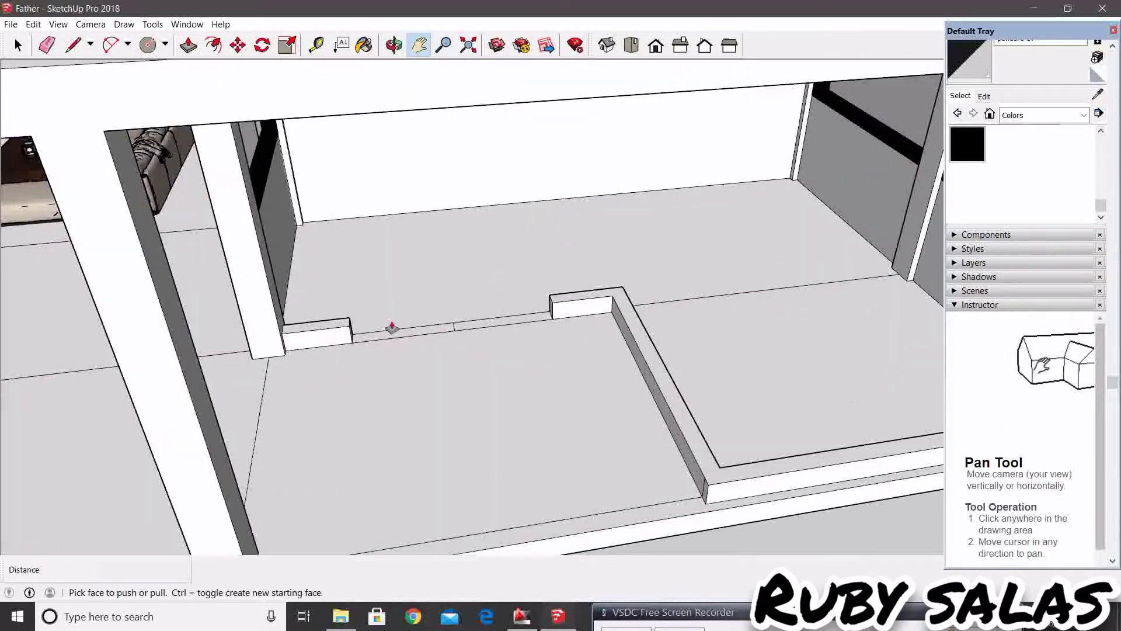
{"action": "left_click", "coordinate": [327, 339]}
{"action": "scroll", "coordinate": [571, 300], "scroll_direction": "down", "scroll_amount": 2}
{"action": "left_click", "coordinate": [558, 313]}
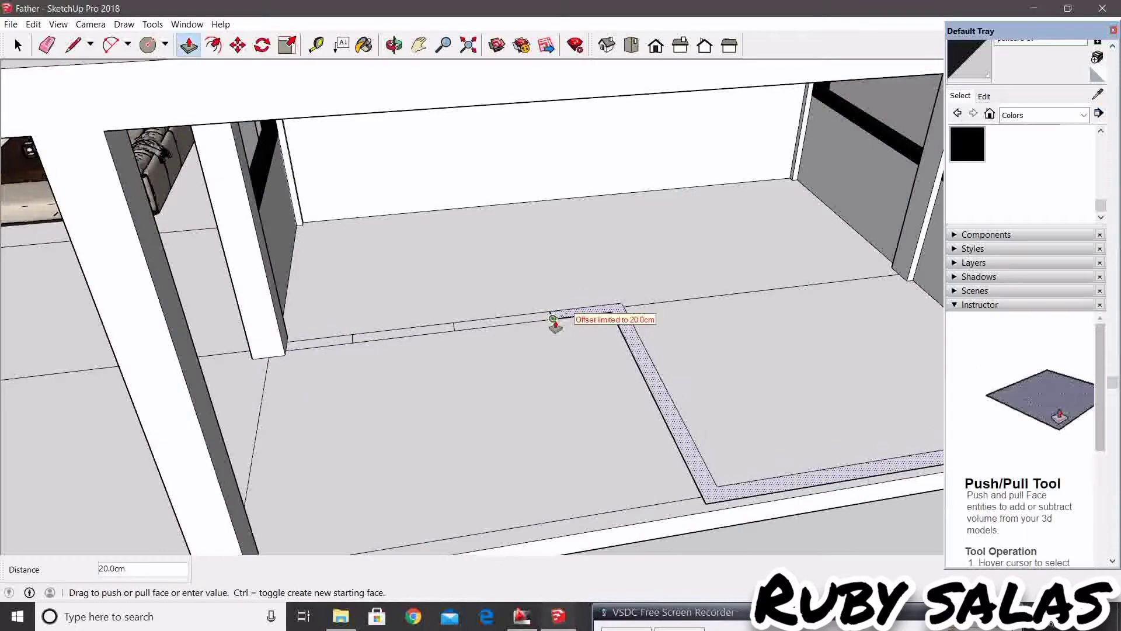
{"action": "scroll", "coordinate": [543, 333], "scroll_direction": "down", "scroll_amount": 3}
{"action": "key", "text": "space"}
{"action": "middle_click_drag", "start_coordinate": [531, 344], "coordinate": [526, 401], "text": "shift"}
Try selecting strip segments and the floor face, then clear the selection.
{"action": "key", "text": "space"}
{"action": "scroll", "coordinate": [395, 310], "scroll_direction": "up", "scroll_amount": 2}
{"action": "scroll", "coordinate": [380, 333], "scroll_direction": "up", "scroll_amount": 2}
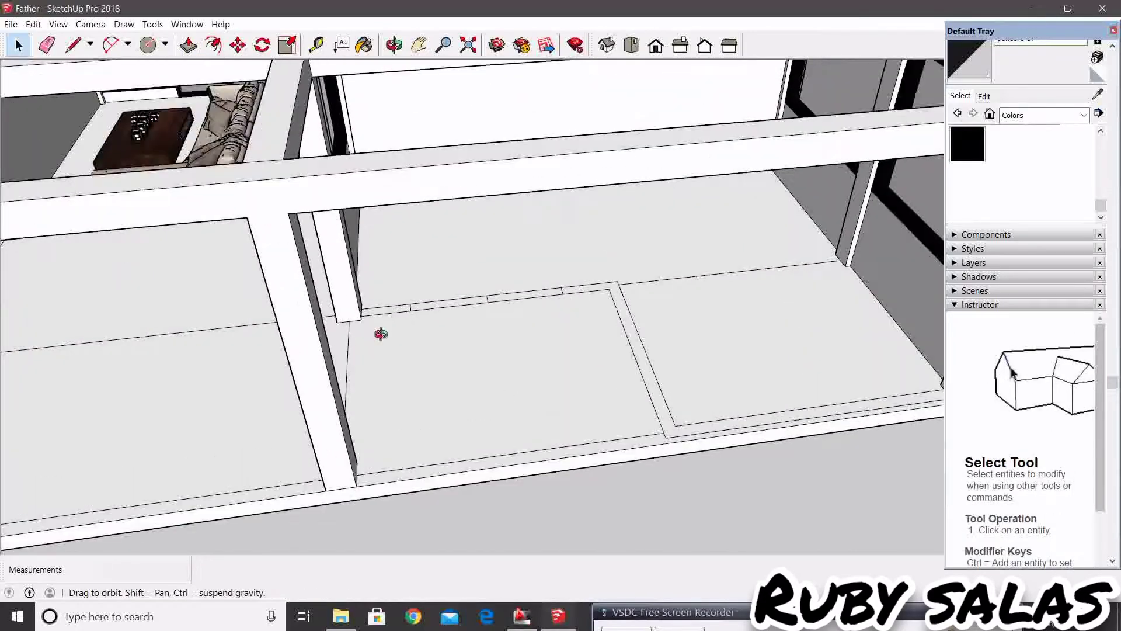
{"action": "scroll", "coordinate": [380, 472], "scroll_direction": "up", "scroll_amount": 2}
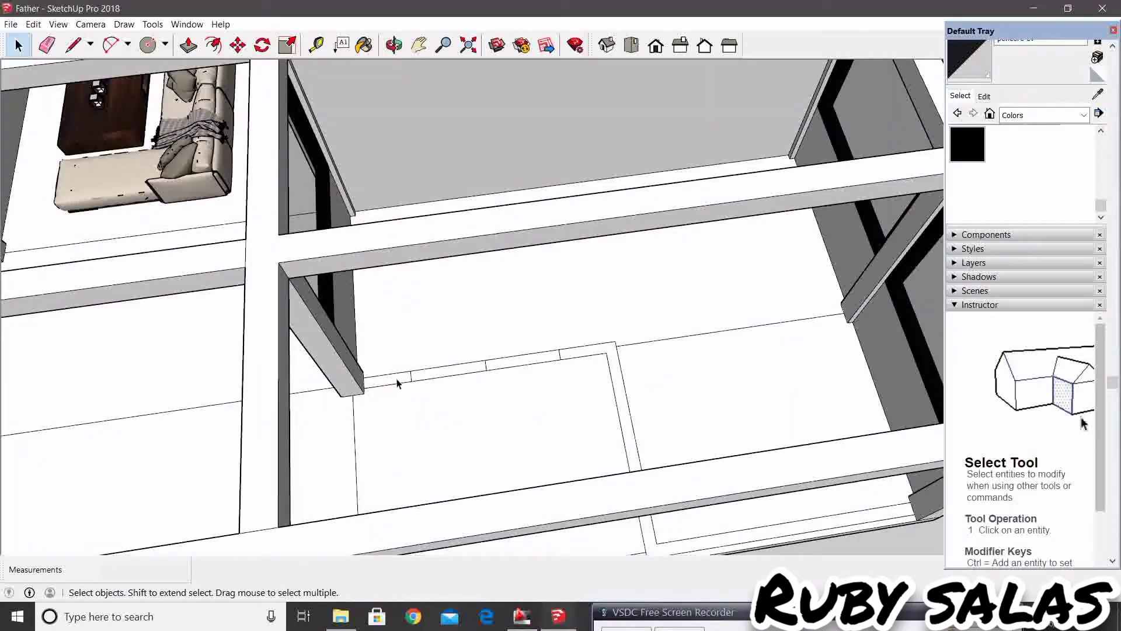
{"action": "left_click", "coordinate": [524, 365], "text": "ctrl"}
{"action": "left_click", "coordinate": [592, 352], "text": "ctrl"}
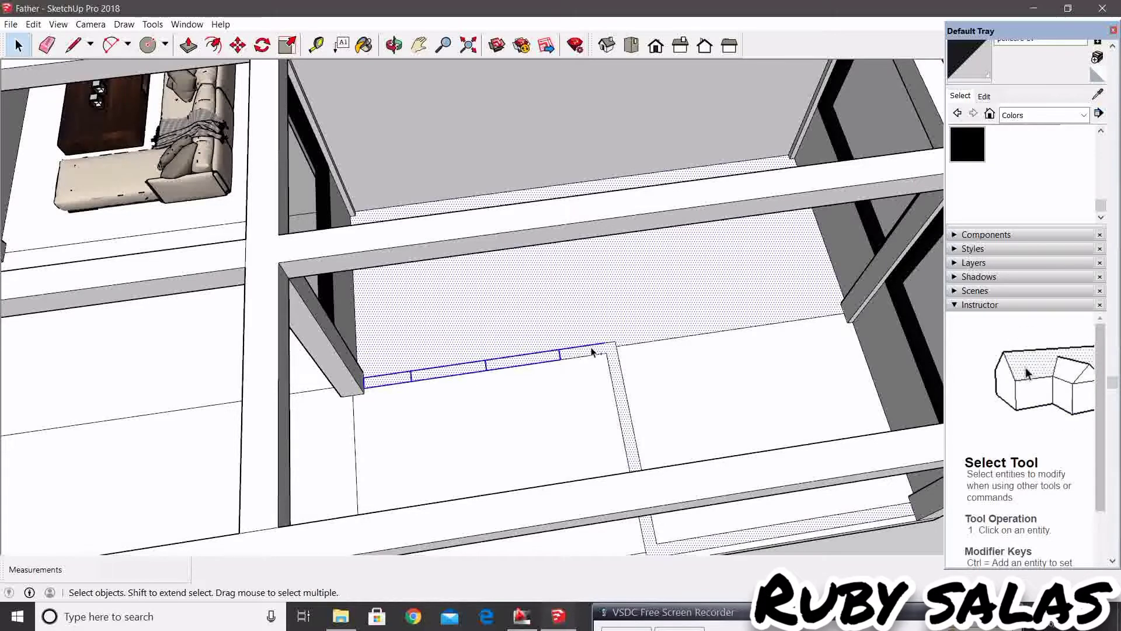
{"action": "scroll", "coordinate": [522, 383], "scroll_direction": "down", "scroll_amount": 3}
{"action": "left_click", "coordinate": [759, 511]}
{"action": "scroll", "coordinate": [605, 485], "scroll_direction": "up", "scroll_amount": 2}
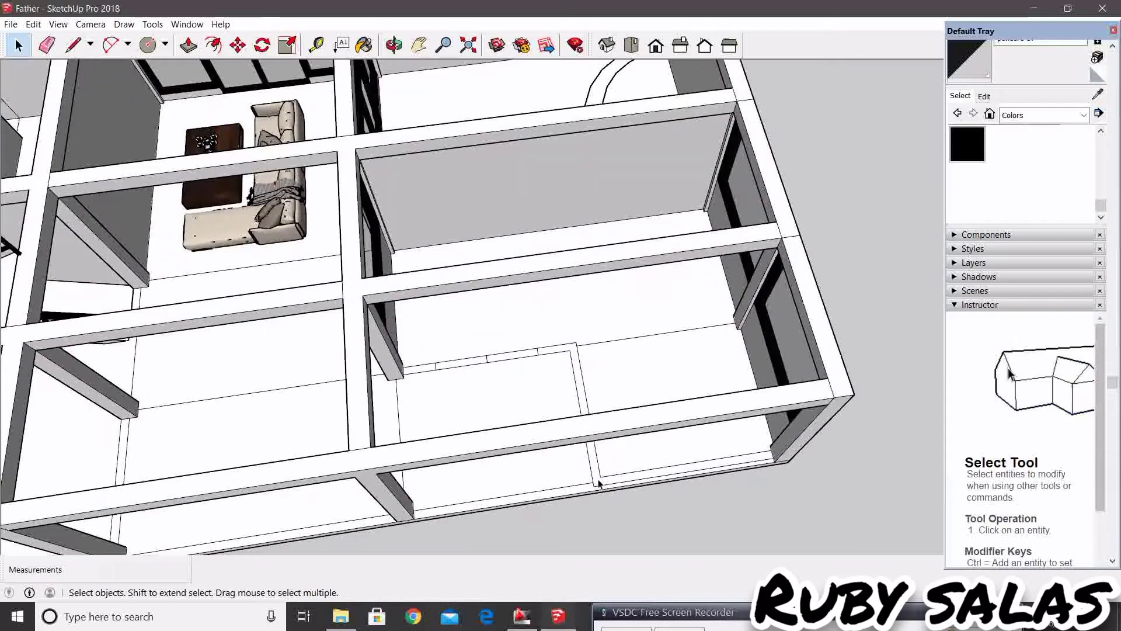
{"action": "left_click", "coordinate": [526, 356], "text": "ctrl"}
{"action": "left_click", "coordinate": [571, 450]}
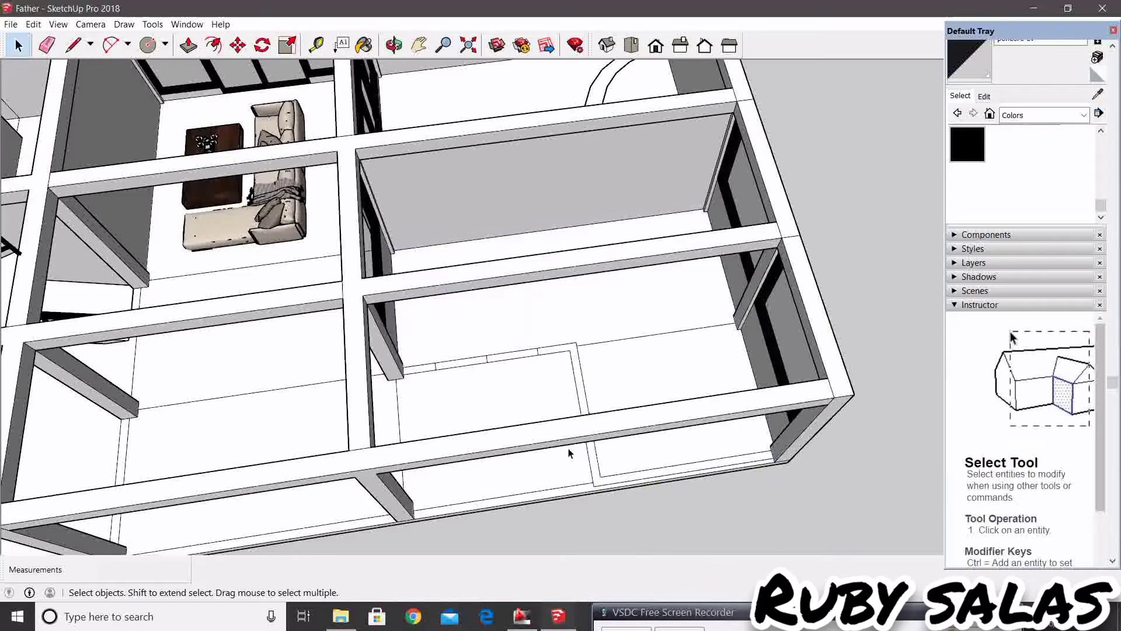
Select the first strip segment, the third segment and the L-shaped strip.
{"action": "scroll", "coordinate": [452, 378], "scroll_direction": "up", "scroll_amount": 2}
{"action": "scroll", "coordinate": [453, 379], "scroll_direction": "up", "scroll_amount": 2}
{"action": "left_click", "coordinate": [396, 359]}
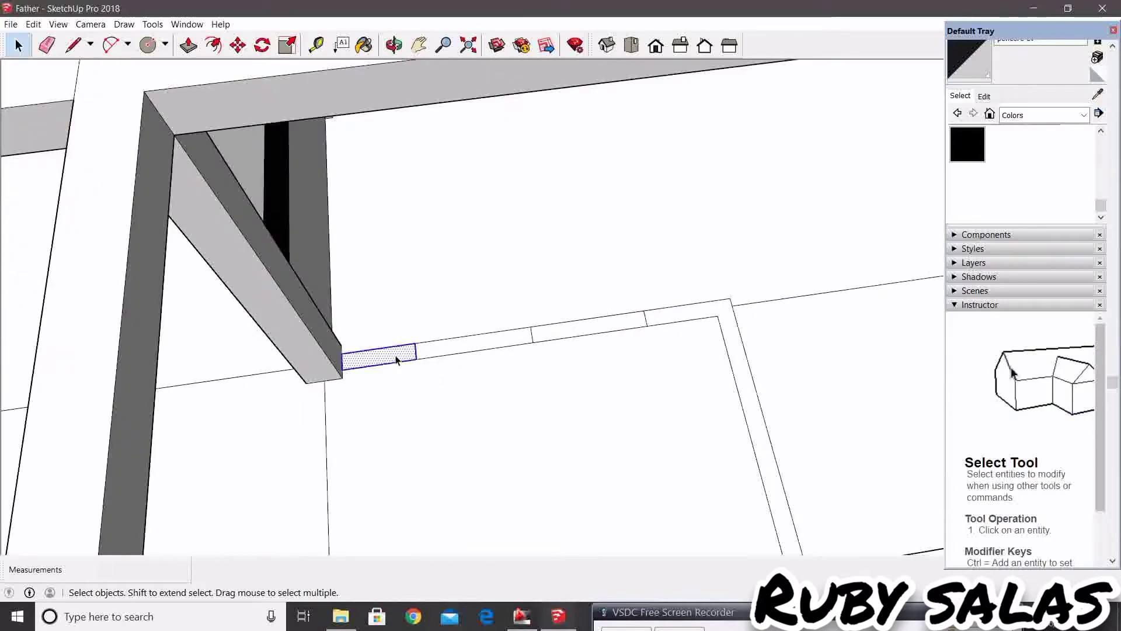
{"action": "left_click", "coordinate": [571, 337], "text": "ctrl"}
{"action": "left_click", "coordinate": [649, 323], "text": "ctrl"}
Move-copy the selected wall outline strips to a spot beside the building.
{"action": "key", "text": "m"}
{"action": "key", "text": "ctrl"}
{"action": "left_click", "coordinate": [648, 326]}
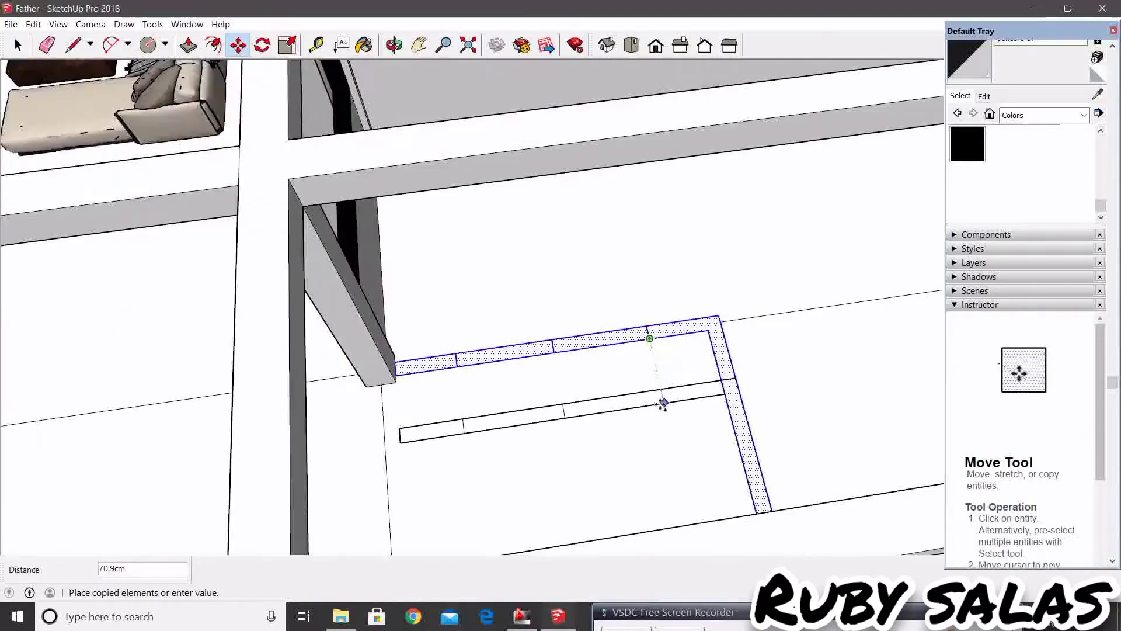
{"action": "scroll", "coordinate": [658, 403], "scroll_direction": "down", "scroll_amount": 5}
{"action": "middle_click_drag", "start_coordinate": [658, 408], "coordinate": [620, 345], "text": "shift"}
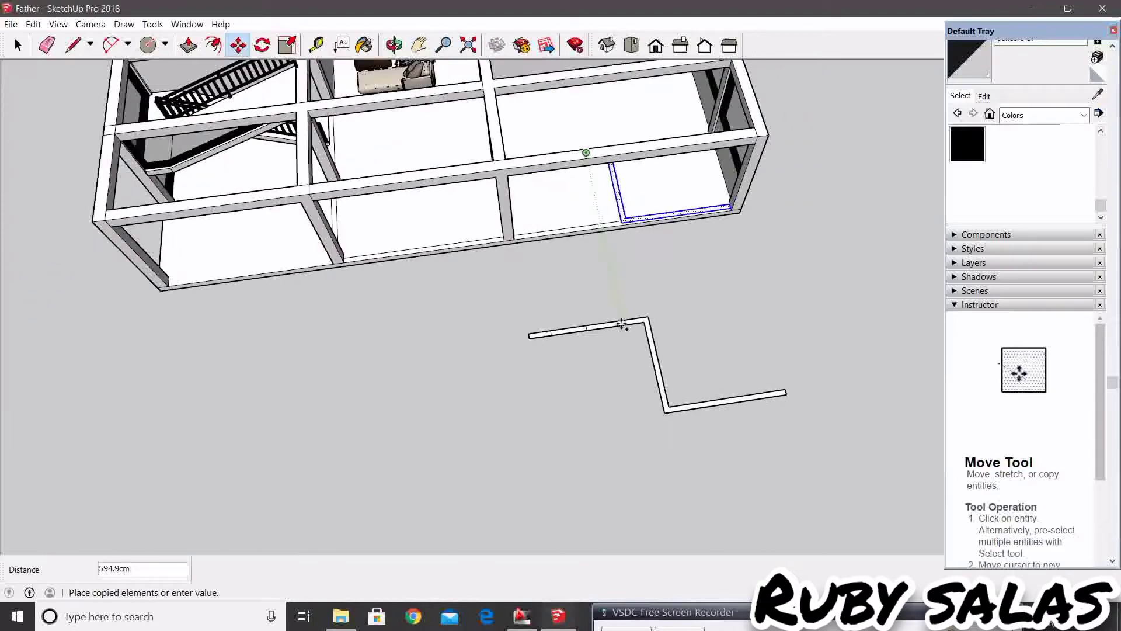
{"action": "key", "text": "space"}
{"action": "scroll", "coordinate": [595, 336], "scroll_direction": "up", "scroll_amount": 2}
{"action": "scroll", "coordinate": [596, 338], "scroll_direction": "up", "scroll_amount": 1}
Raise the end post and the long strip 320 cm into walls.
{"action": "key", "text": "p"}
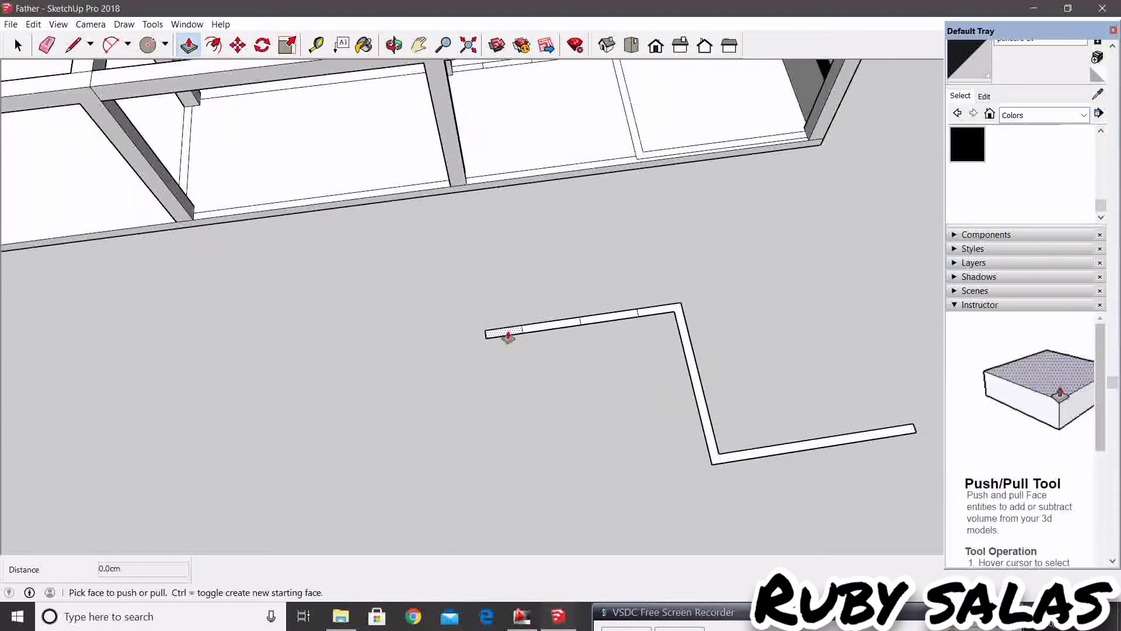
{"action": "left_click", "coordinate": [505, 332]}
{"action": "key", "text": "Return"}
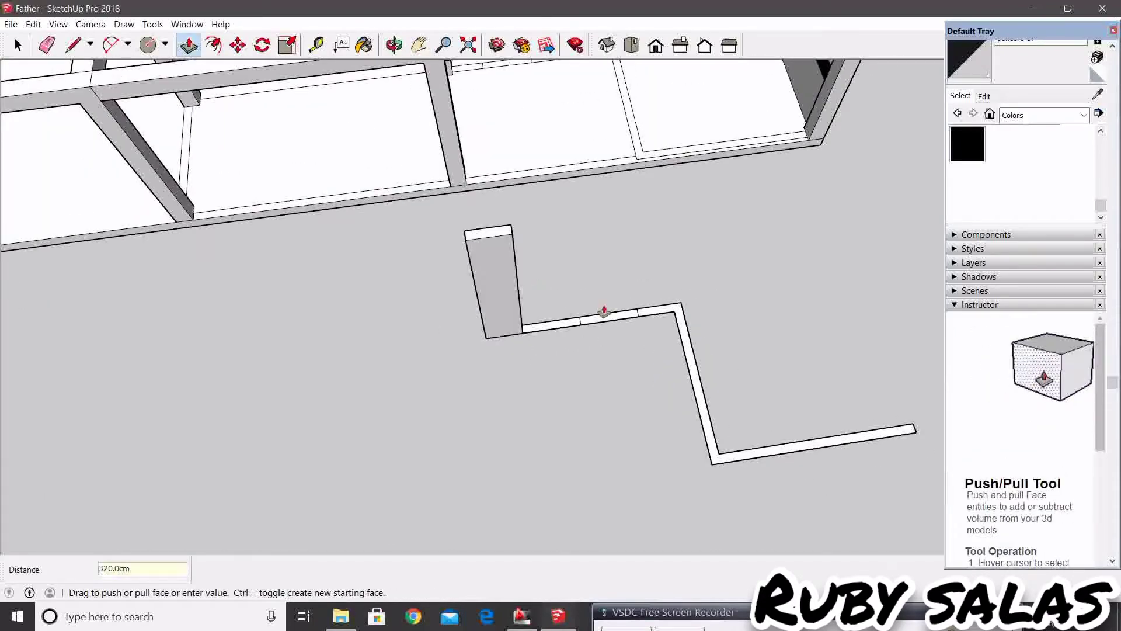
{"action": "left_click", "coordinate": [650, 315]}
{"action": "type", "text": "0"}
{"action": "key", "text": "Return"}
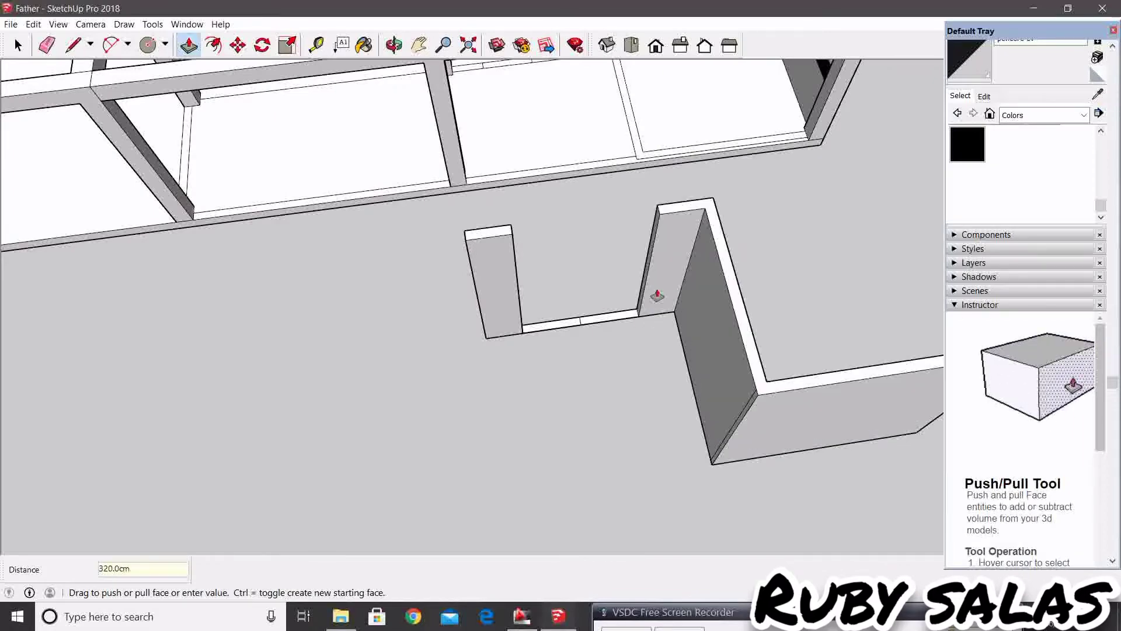
{"action": "key", "text": "space"}
{"action": "middle_click_drag", "start_coordinate": [646, 325], "coordinate": [731, 333]}
{"action": "scroll", "coordinate": [804, 360], "scroll_direction": "up", "scroll_amount": 2}
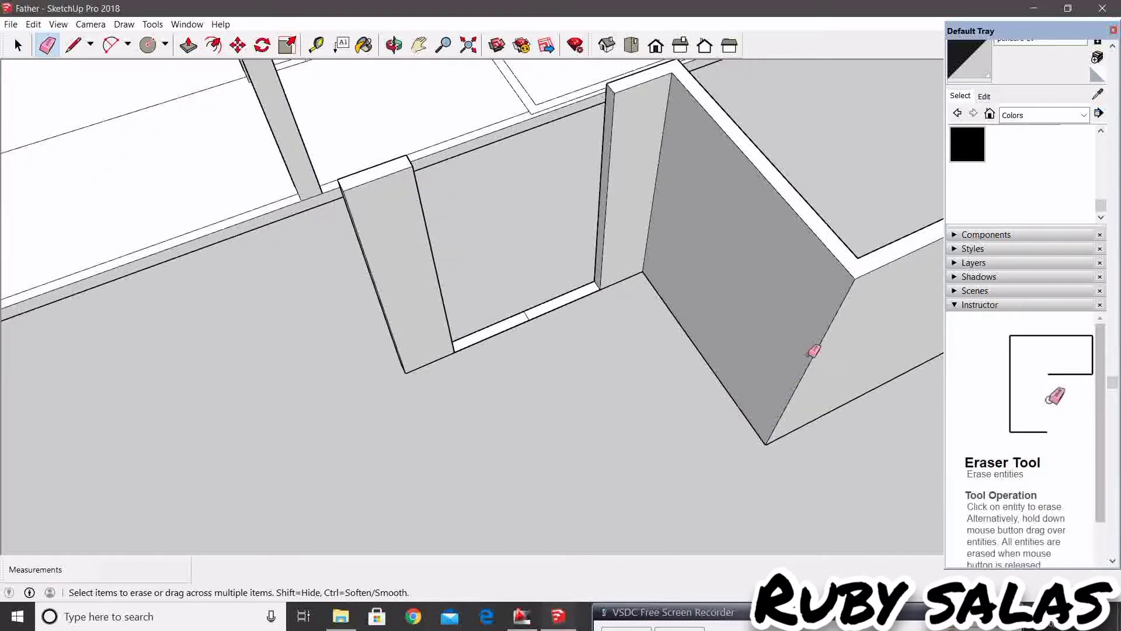
{"action": "mouse_move", "coordinate": [810, 348]}
{"action": "middle_mouse_down", "text": "shift"}
{"action": "mouse_move", "coordinate": [724, 374]}
{"action": "mouse_move", "coordinate": [603, 226]}
{"action": "mouse_move", "coordinate": [533, 226]}
{"action": "mouse_move", "coordinate": [375, 115]}
{"action": "mouse_move", "coordinate": [387, 226]}
{"action": "mouse_move", "coordinate": [428, 197]}
{"action": "middle_mouse_up", "text": "shift"}
Start a line at a wall corner, cancel it, and orbit to a wider house view.
{"action": "key", "text": "l"}
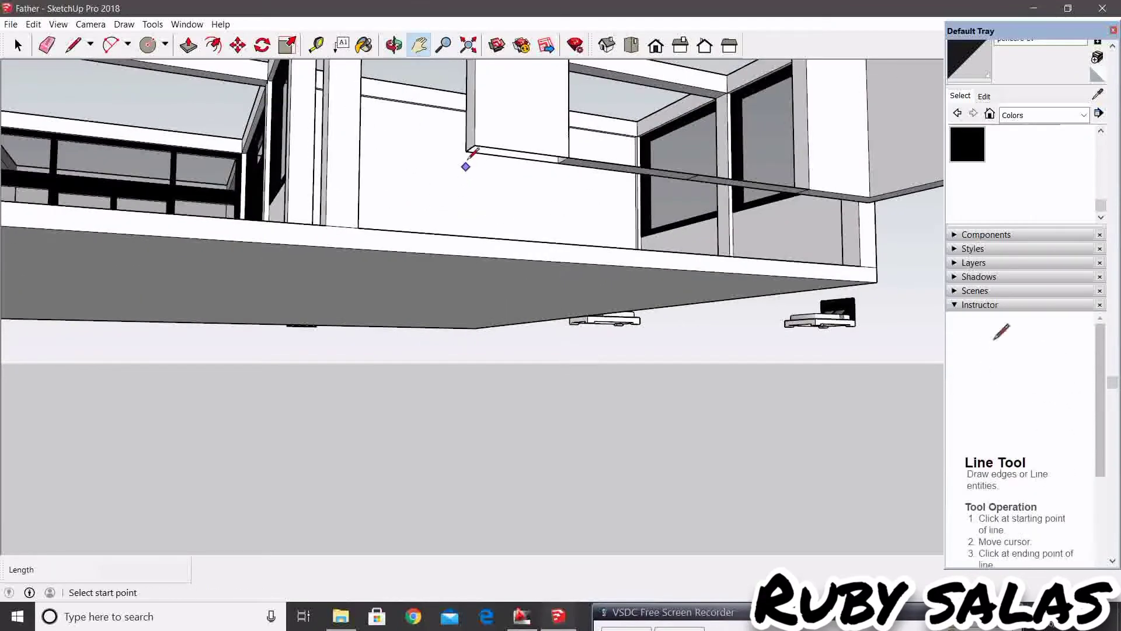
{"action": "scroll", "coordinate": [467, 155], "scroll_direction": "up", "scroll_amount": 1}
{"action": "left_click", "coordinate": [476, 143]}
{"action": "key", "text": "space"}
{"action": "mouse_move", "coordinate": [590, 158]}
{"action": "middle_mouse_down"}
{"action": "mouse_move", "coordinate": [560, 188]}
{"action": "mouse_move", "coordinate": [541, 293]}
{"action": "mouse_move", "coordinate": [573, 255]}
{"action": "mouse_move", "coordinate": [577, 391]}
{"action": "mouse_move", "coordinate": [561, 388]}
{"action": "mouse_move", "coordinate": [596, 383]}
{"action": "mouse_move", "coordinate": [513, 358]}
{"action": "middle_mouse_up"}
{"action": "scroll", "coordinate": [431, 399], "scroll_direction": "up", "scroll_amount": 2}
{"action": "key", "text": "space"}
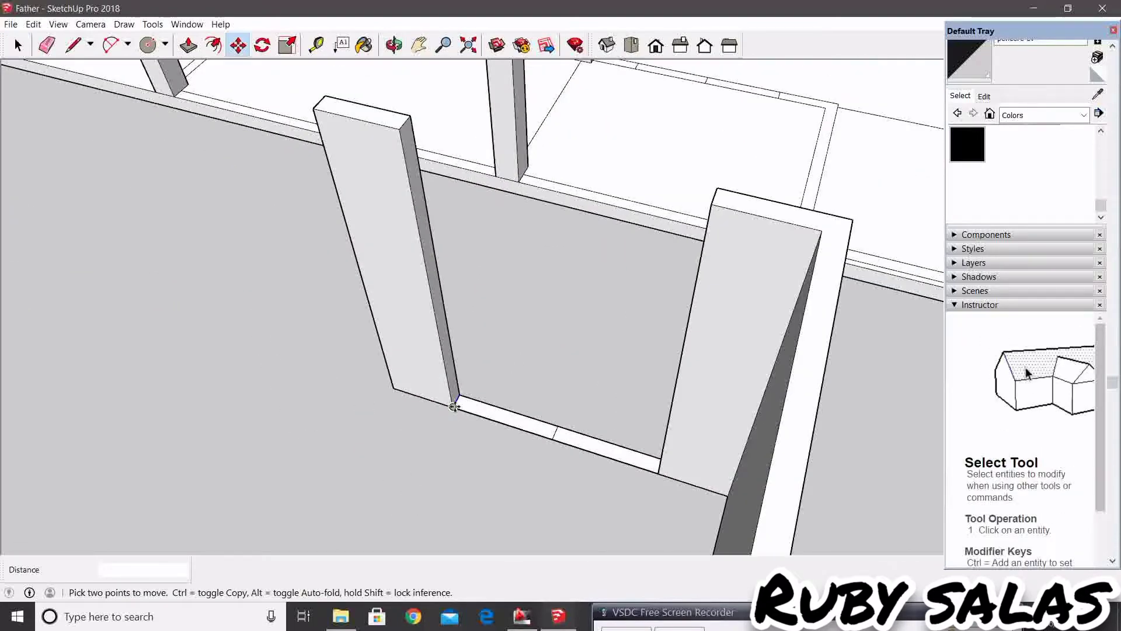
Push/Pull the post's side face across the gap to form the panel above the doorway.
{"action": "key", "text": "space"}
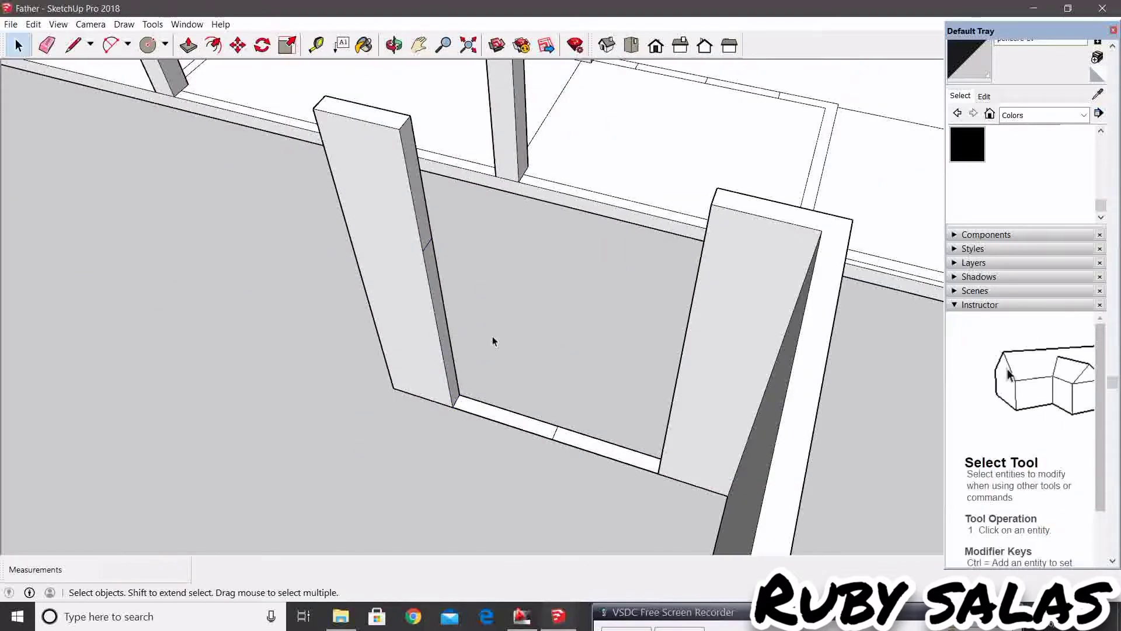
{"action": "key", "text": "p"}
{"action": "left_click", "coordinate": [433, 212]}
{"action": "left_click", "coordinate": [712, 204]}
{"action": "scroll", "coordinate": [712, 204], "scroll_direction": "down", "scroll_amount": 1}
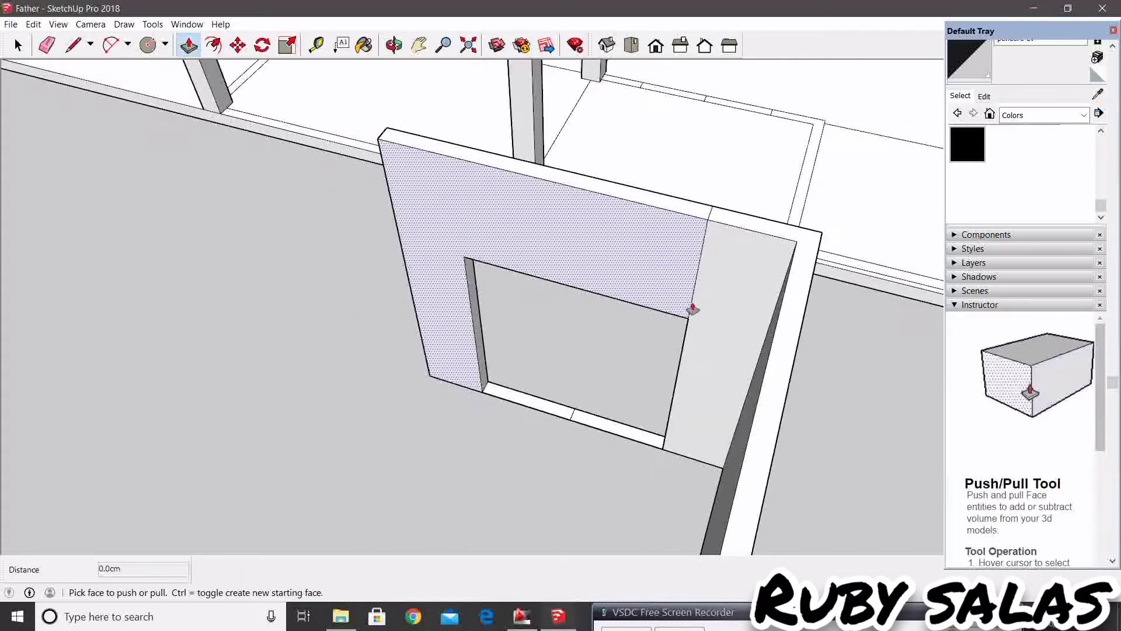
Orbit and pan around the new doorway wall to inspect the door opening.
{"action": "key", "text": "e"}
{"action": "middle_click_drag", "start_coordinate": [783, 333], "coordinate": [253, 393]}
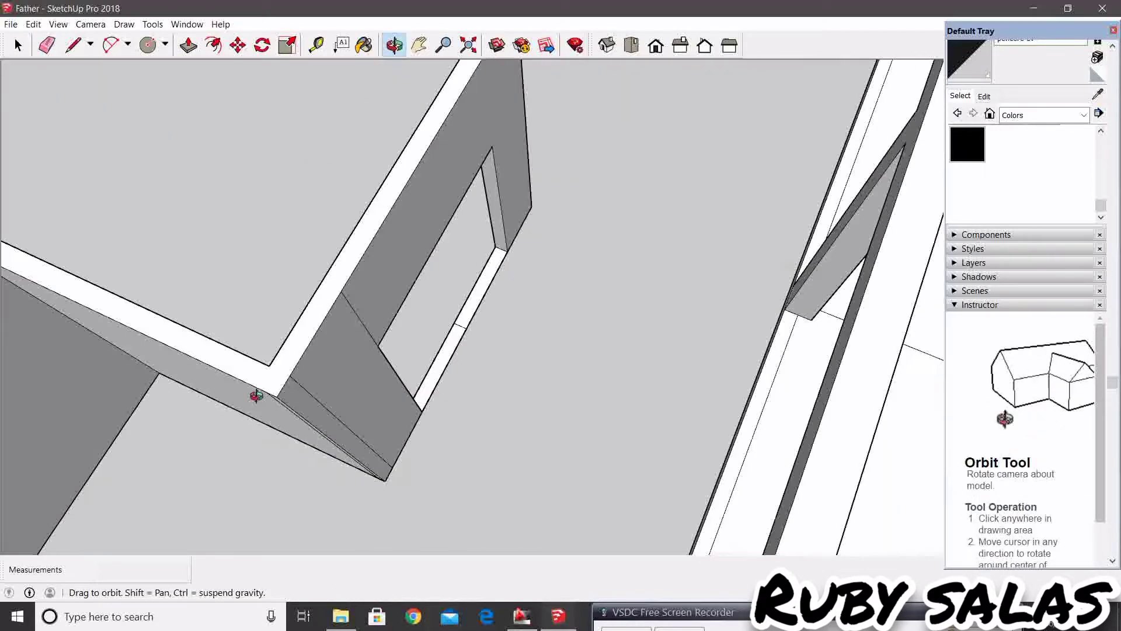
{"action": "key", "text": "space"}
{"action": "mouse_move", "coordinate": [355, 316]}
{"action": "middle_mouse_down"}
{"action": "mouse_move", "coordinate": [366, 353]}
{"action": "mouse_move", "coordinate": [344, 355]}
{"action": "mouse_move", "coordinate": [713, 380]}
{"action": "mouse_move", "coordinate": [636, 351]}
{"action": "mouse_move", "coordinate": [658, 316]}
{"action": "middle_mouse_up"}
{"action": "key", "text": "e"}
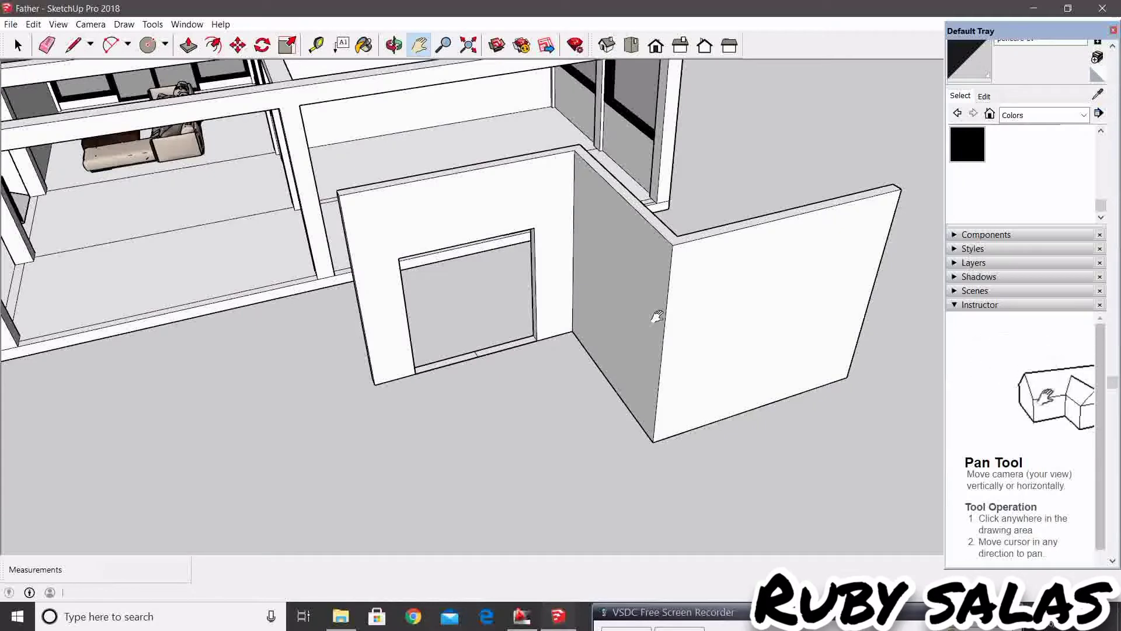
{"action": "left_click_drag", "start_coordinate": [644, 285], "coordinate": [576, 402]}
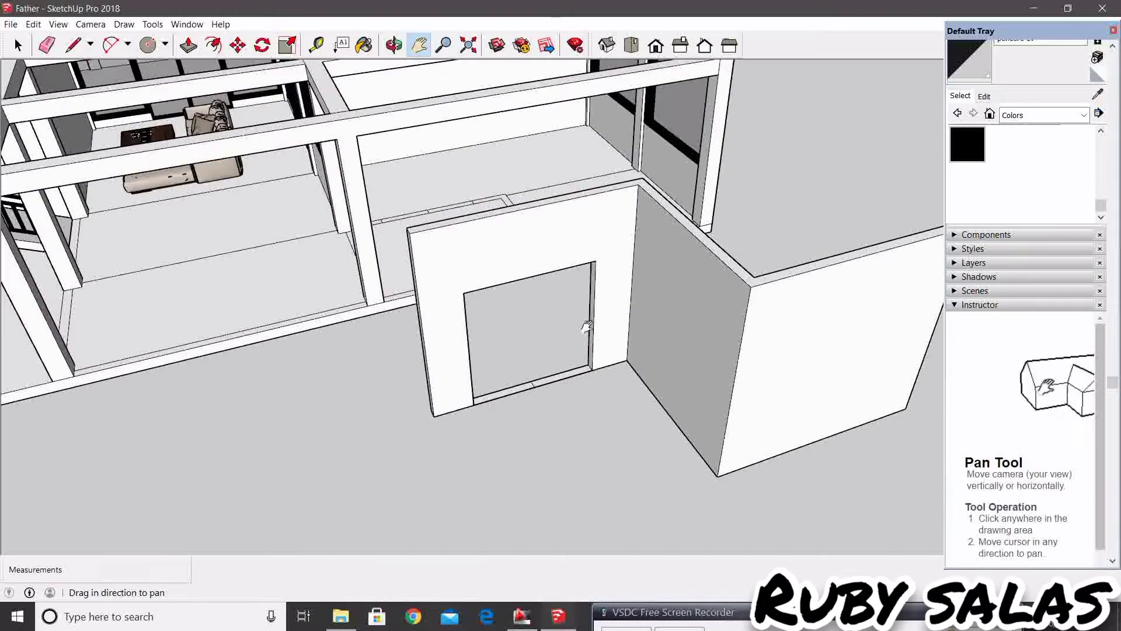
{"action": "mouse_move", "coordinate": [587, 326]}
{"action": "middle_mouse_down"}
{"action": "mouse_move", "coordinate": [593, 287]}
{"action": "mouse_move", "coordinate": [581, 295]}
{"action": "middle_mouse_up"}
{"action": "scroll", "coordinate": [440, 303], "scroll_direction": "up", "scroll_amount": 2}
{"action": "scroll", "coordinate": [467, 320], "scroll_direction": "up", "scroll_amount": 3}
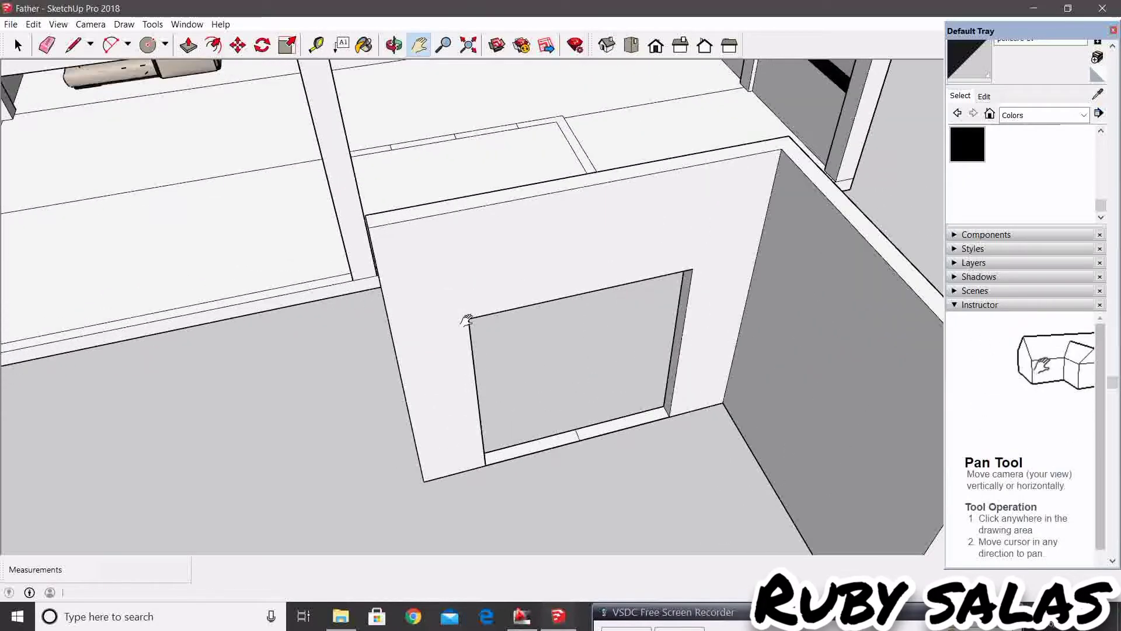
{"action": "middle_click_drag", "start_coordinate": [467, 320], "coordinate": [476, 316]}
{"action": "left_click", "coordinate": [213, 45]}
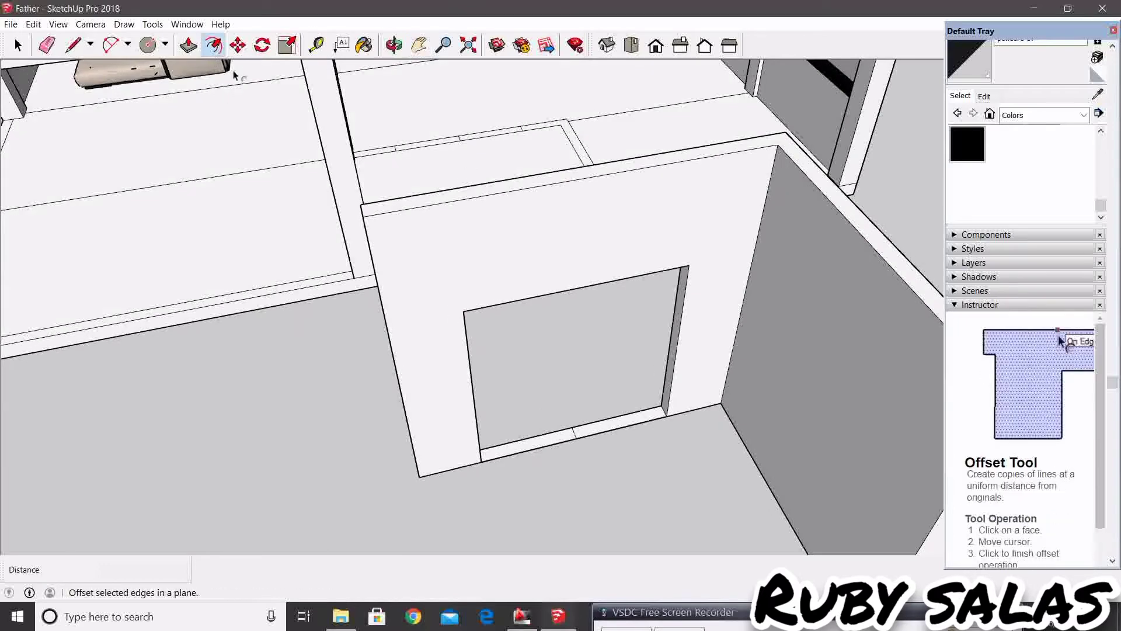
Inset a 10 cm border outline on the doorway wall face.
{"action": "left_click", "coordinate": [471, 198]}
{"action": "key", "text": "Return"}
{"action": "key", "text": "space"}
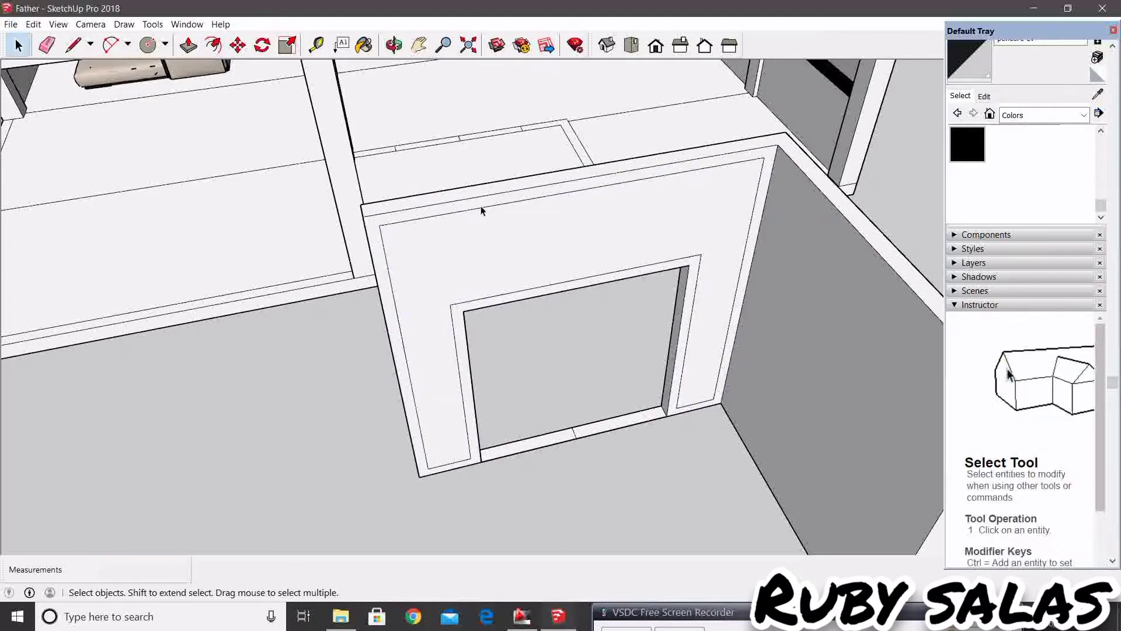
{"action": "middle_click_drag", "start_coordinate": [603, 481], "coordinate": [642, 426], "text": "shift"}
{"action": "scroll", "coordinate": [618, 426], "scroll_direction": "up", "scroll_amount": 2}
Draw a line across the border's left side at the doorway.
{"action": "key", "text": "l"}
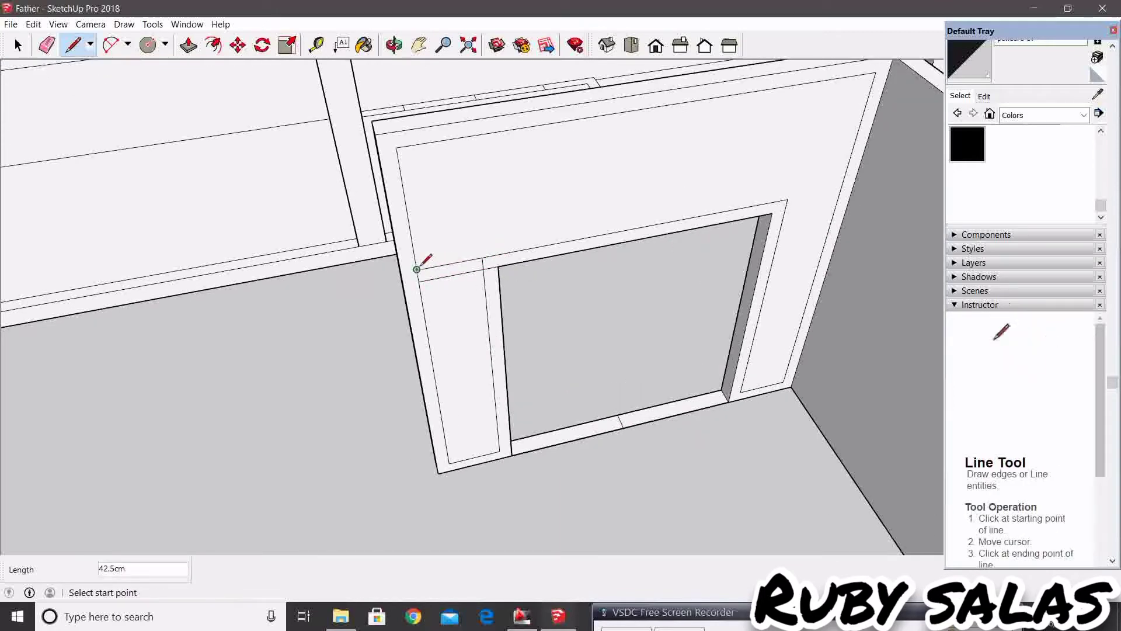
{"action": "mouse_move", "coordinate": [416, 269]}
{"action": "middle_mouse_down"}
{"action": "mouse_move", "coordinate": [790, 207]}
{"action": "mouse_move", "coordinate": [626, 318]}
{"action": "mouse_move", "coordinate": [633, 326]}
{"action": "mouse_move", "coordinate": [653, 282]}
{"action": "middle_mouse_up"}
{"action": "left_click", "coordinate": [866, 186]}
{"action": "key", "text": "space"}
{"action": "scroll", "coordinate": [776, 243], "scroll_direction": "down", "scroll_amount": 3}
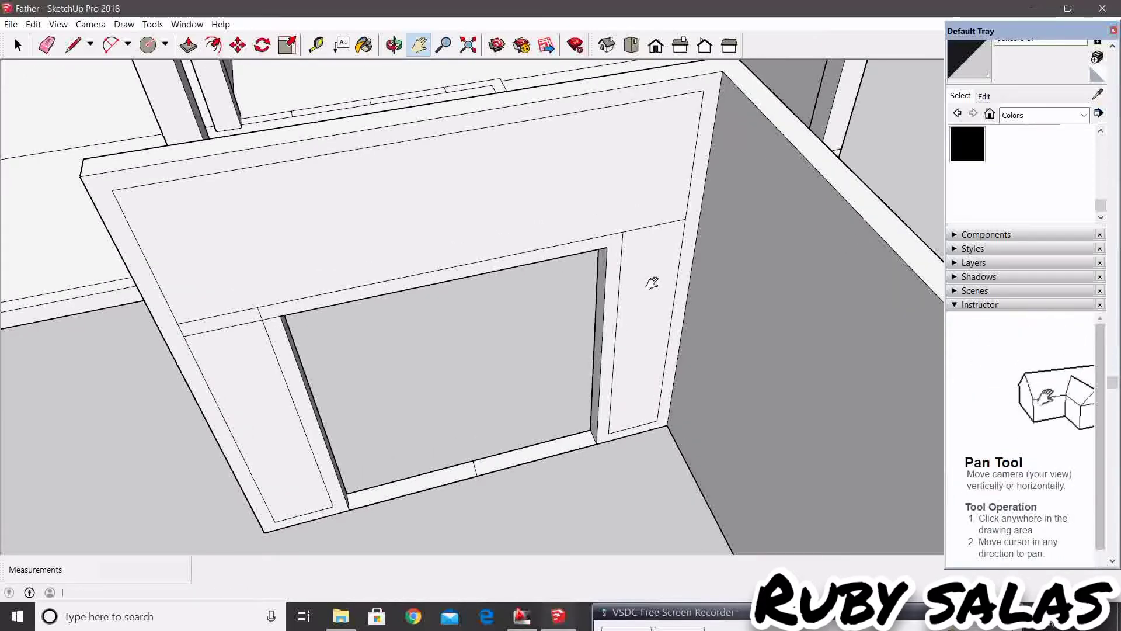
{"action": "middle_click_drag", "start_coordinate": [653, 283], "coordinate": [588, 296]}
{"action": "key", "text": "e"}
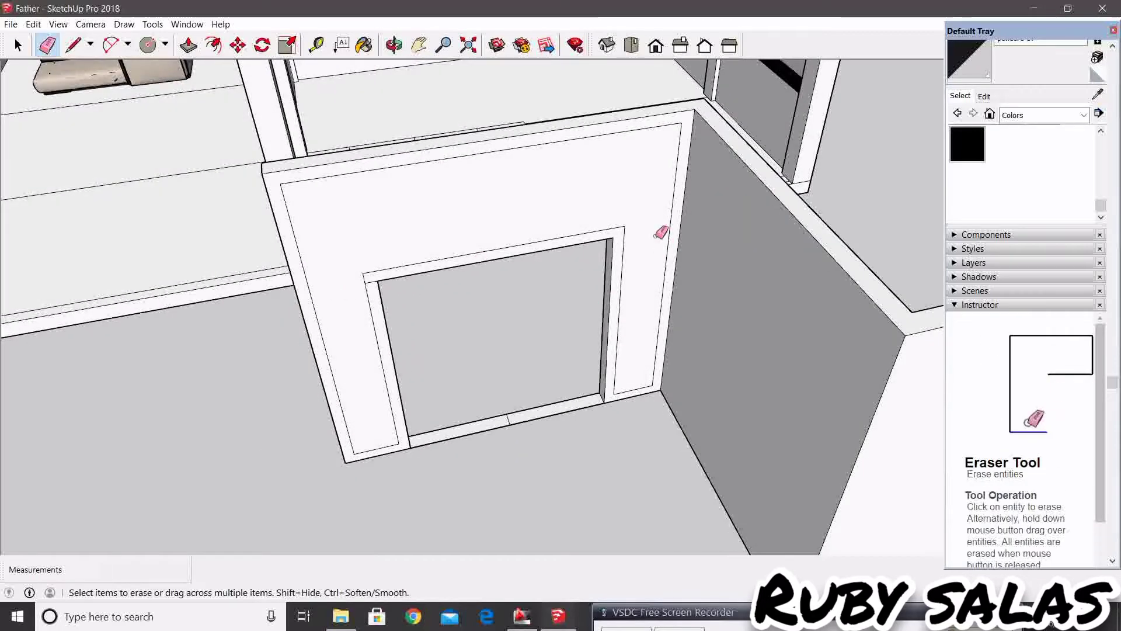
{"action": "scroll", "coordinate": [661, 233], "scroll_direction": "up", "scroll_amount": 2}
{"action": "scroll", "coordinate": [671, 229], "scroll_direction": "up", "scroll_amount": 1}
Draw short lines closing the border at the doorway's bottom corner.
{"action": "key", "text": "l"}
{"action": "scroll", "coordinate": [682, 132], "scroll_direction": "up", "scroll_amount": 2}
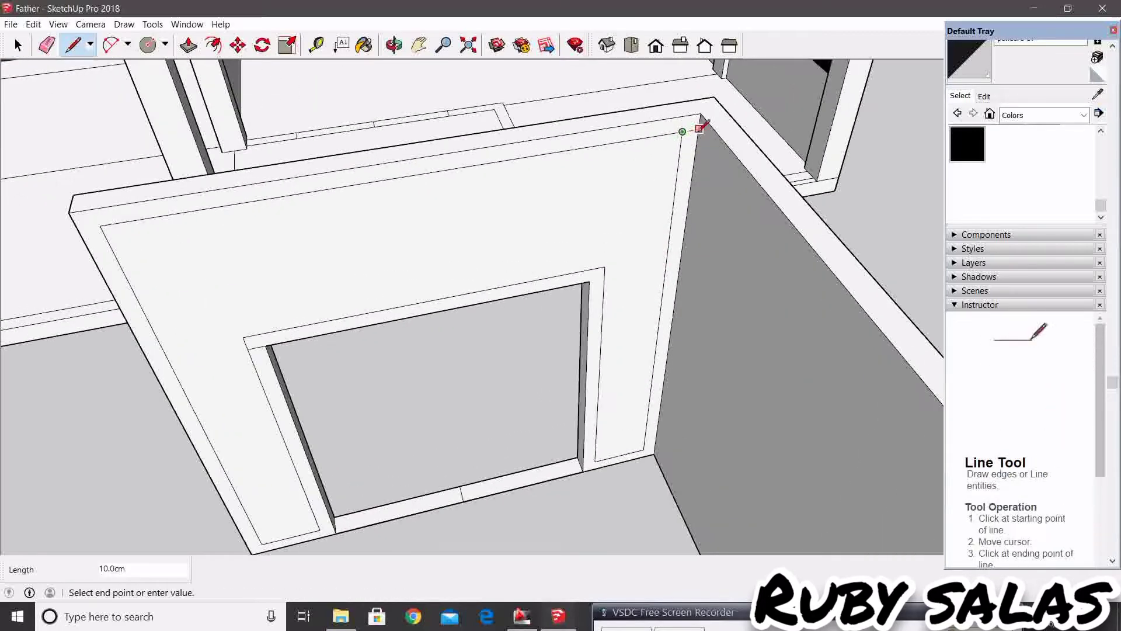
{"action": "key", "text": "e"}
{"action": "mouse_move", "coordinate": [681, 163]}
{"action": "middle_mouse_down"}
{"action": "mouse_move", "coordinate": [614, 428]}
{"action": "mouse_move", "coordinate": [644, 340]}
{"action": "middle_mouse_up"}
{"action": "scroll", "coordinate": [645, 340], "scroll_direction": "up", "scroll_amount": 2}
{"action": "key", "text": "l"}
{"action": "left_click", "coordinate": [705, 309]}
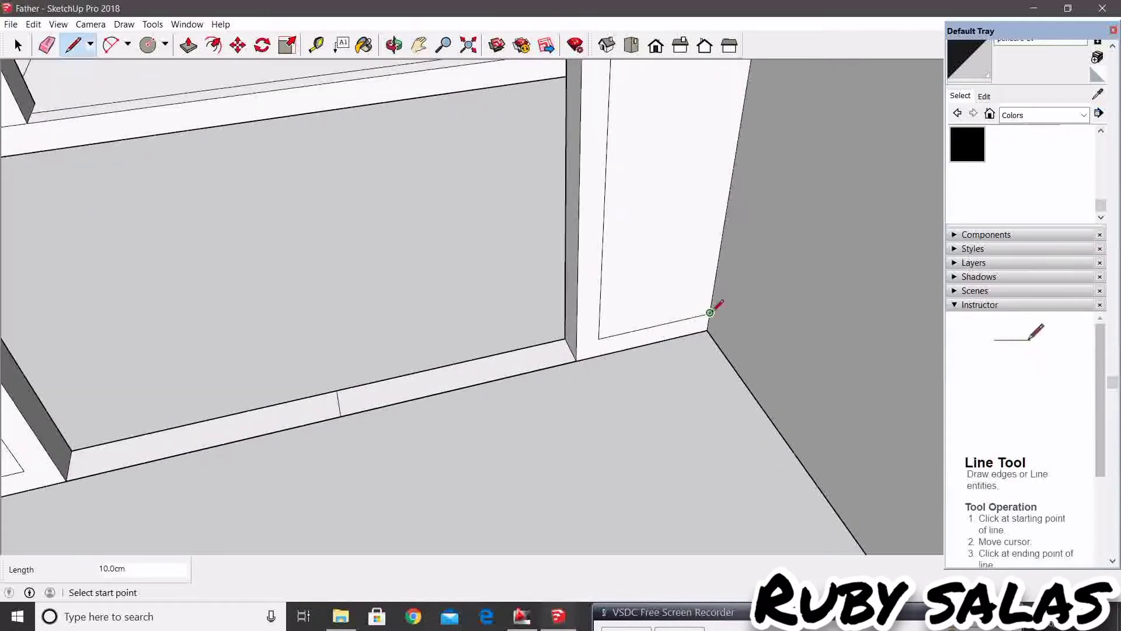
{"action": "left_click", "coordinate": [711, 312]}
{"action": "scroll", "coordinate": [718, 327], "scroll_direction": "down", "scroll_amount": 2}
{"action": "middle_click_drag", "start_coordinate": [726, 344], "coordinate": [659, 318], "text": "shift"}
{"action": "scroll", "coordinate": [659, 318], "scroll_direction": "up", "scroll_amount": 2}
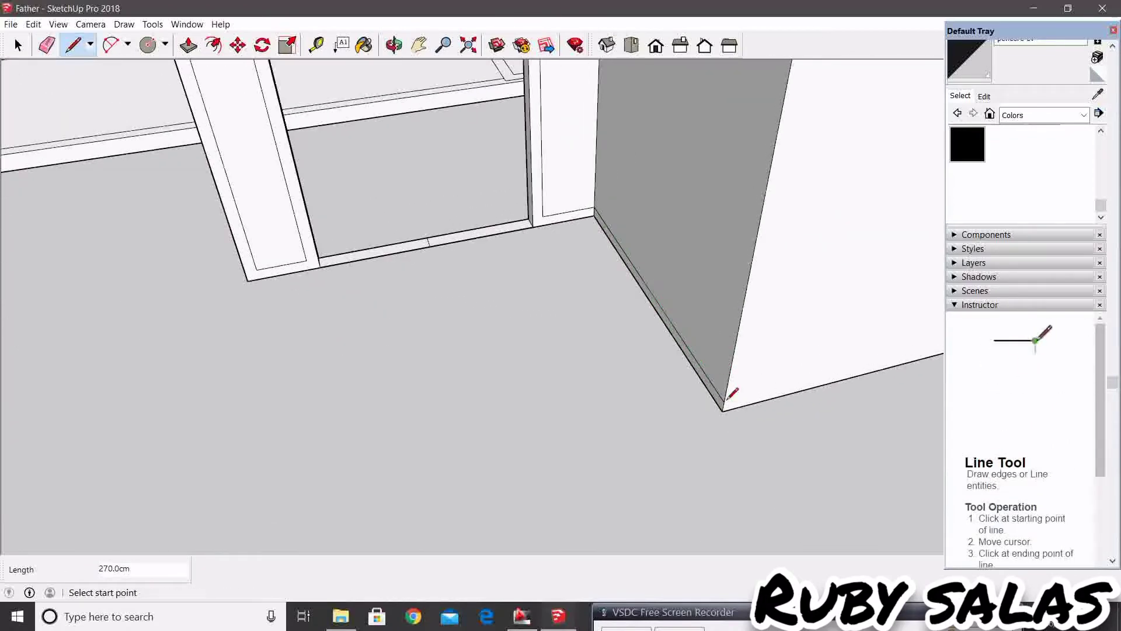
Draw a line along the long wall's base and start insetting the long wall face.
{"action": "left_click", "coordinate": [725, 401]}
{"action": "mouse_move", "coordinate": [725, 401]}
{"action": "middle_mouse_down", "text": "shift"}
{"action": "mouse_move", "coordinate": [501, 425]}
{"action": "mouse_move", "coordinate": [656, 393]}
{"action": "middle_mouse_up", "text": "shift"}
{"action": "scroll", "coordinate": [656, 393], "scroll_direction": "up", "scroll_amount": 1}
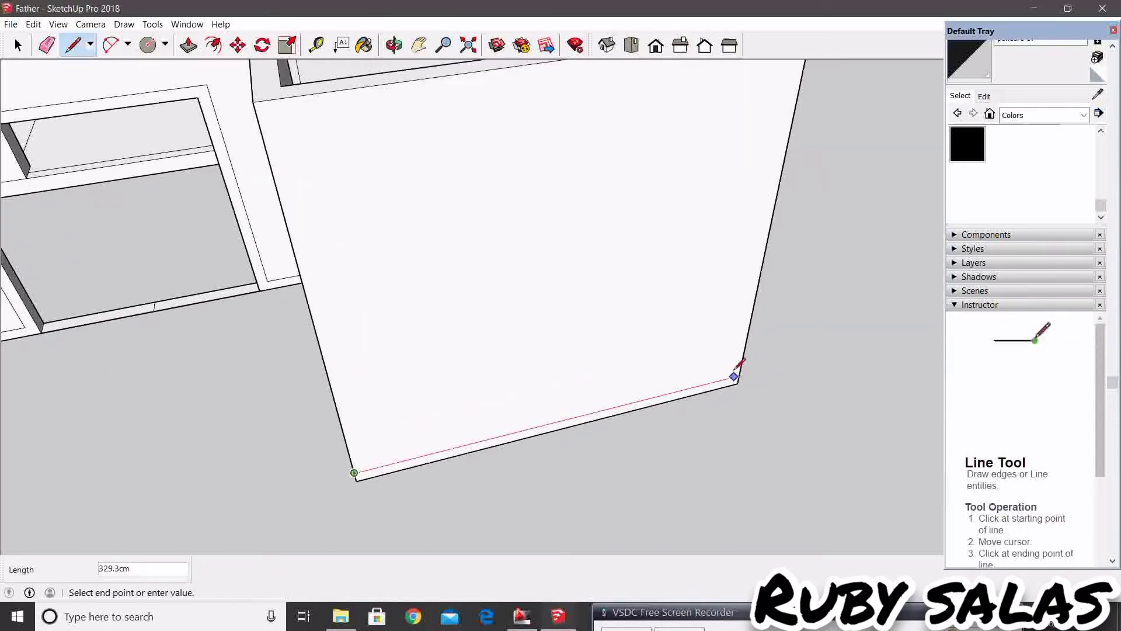
{"action": "left_click", "coordinate": [740, 375]}
{"action": "scroll", "coordinate": [721, 375], "scroll_direction": "down", "scroll_amount": 4}
{"action": "middle_click_drag", "start_coordinate": [720, 375], "coordinate": [759, 313]}
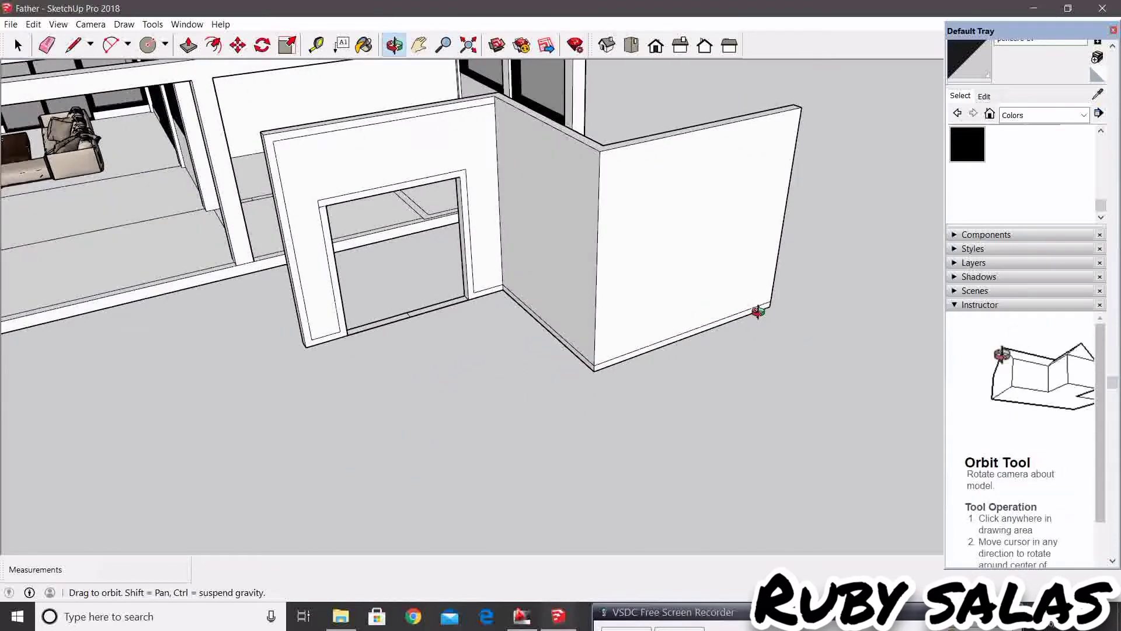
{"action": "key", "text": "space"}
{"action": "left_click", "coordinate": [214, 45]}
{"action": "left_click", "coordinate": [738, 122]}
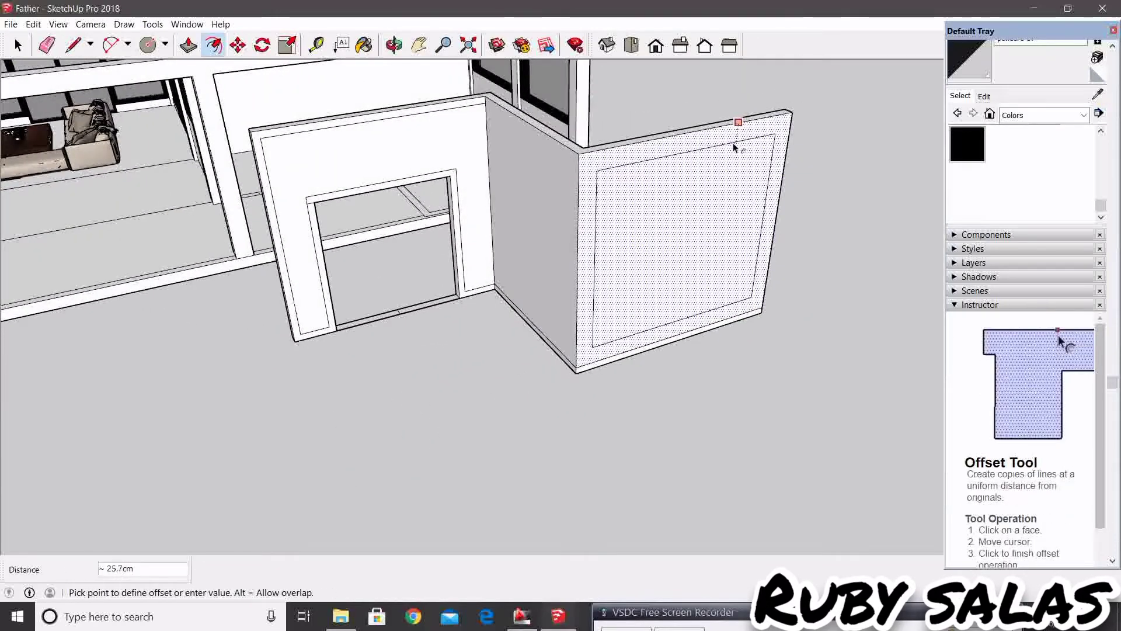
Commit the inset outline on the long wall and select its face.
{"action": "key", "text": "Return"}
{"action": "key", "text": "space"}
{"action": "left_click", "coordinate": [731, 271]}
{"action": "scroll", "coordinate": [577, 321], "scroll_direction": "up", "scroll_amount": 2}
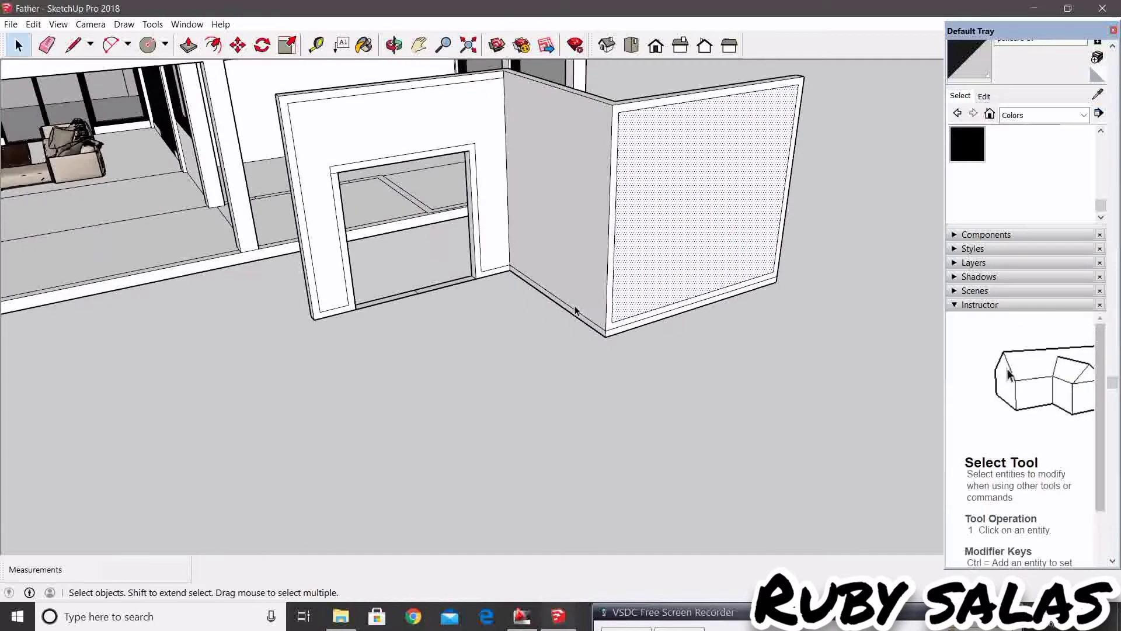
{"action": "scroll", "coordinate": [545, 301], "scroll_direction": "up", "scroll_amount": 2}
{"action": "scroll", "coordinate": [545, 301], "scroll_direction": "up", "scroll_amount": 2}
{"action": "scroll", "coordinate": [489, 276], "scroll_direction": "up", "scroll_amount": 2}
Orbit to face the wall corner and then the long wall.
{"action": "key", "text": "t"}
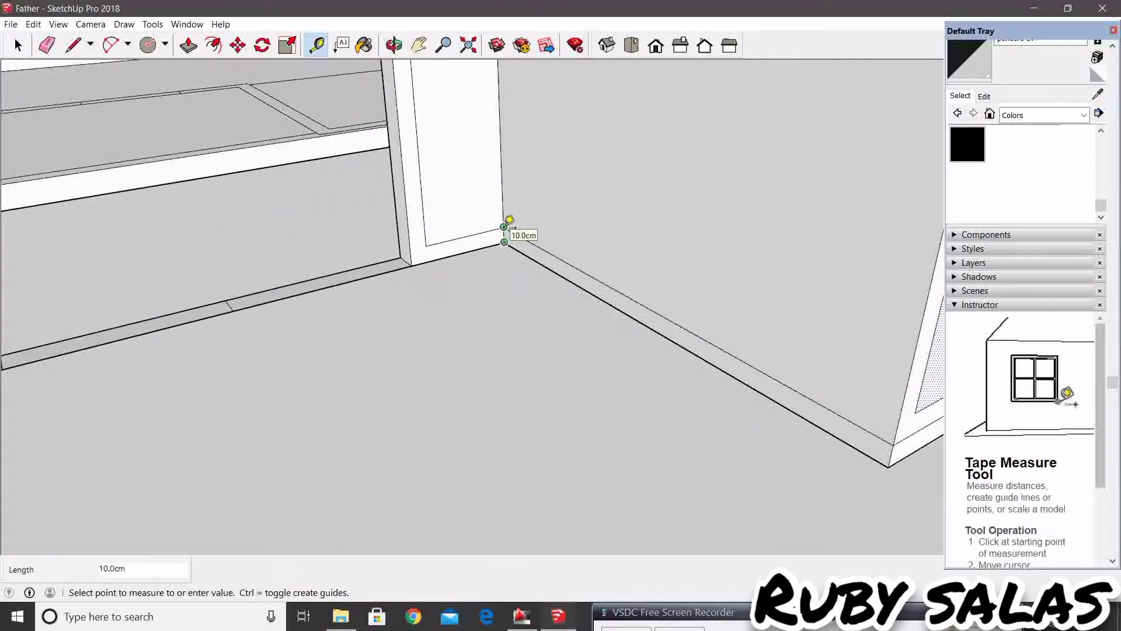
{"action": "key", "text": "space"}
{"action": "mouse_move", "coordinate": [510, 220]}
{"action": "middle_mouse_down"}
{"action": "mouse_move", "coordinate": [721, 313]}
{"action": "mouse_move", "coordinate": [614, 326]}
{"action": "mouse_move", "coordinate": [518, 376]}
{"action": "mouse_move", "coordinate": [699, 336]}
{"action": "middle_mouse_up"}
{"action": "key", "text": "e"}
{"action": "key", "text": "space"}
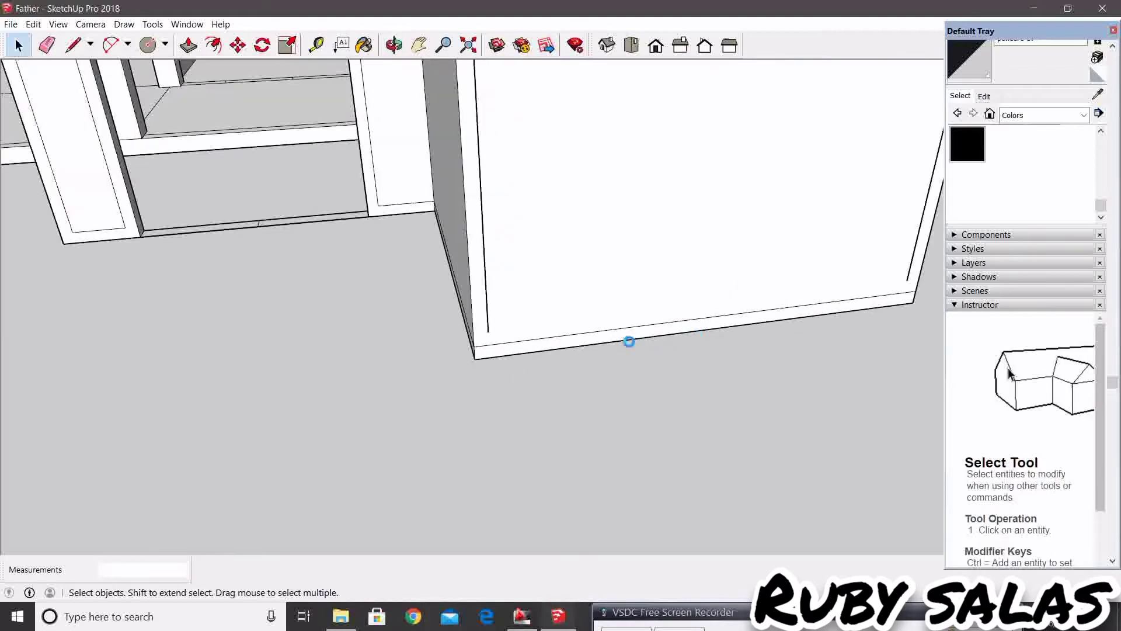
{"action": "scroll", "coordinate": [647, 361], "scroll_direction": "down", "scroll_amount": 2}
{"action": "middle_click_drag", "start_coordinate": [658, 368], "coordinate": [734, 366]}
Orbit out to view the whole wall and its top corner.
{"action": "scroll", "coordinate": [735, 362], "scroll_direction": "up", "scroll_amount": 5}
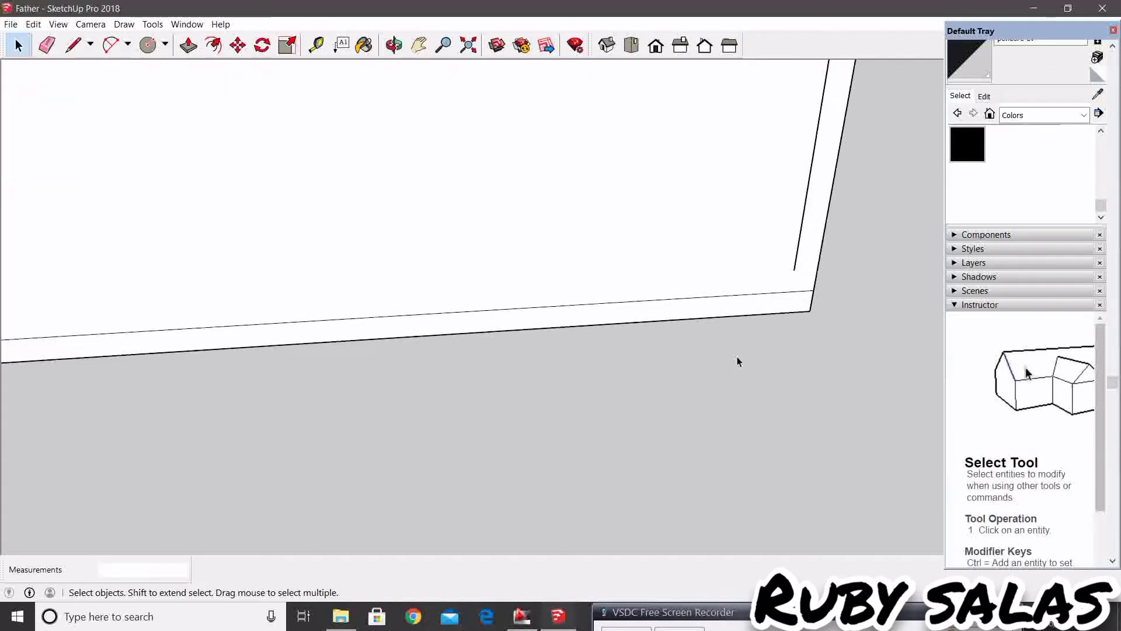
{"action": "key", "text": "l"}
{"action": "key", "text": "space"}
{"action": "scroll", "coordinate": [809, 307], "scroll_direction": "down", "scroll_amount": 3}
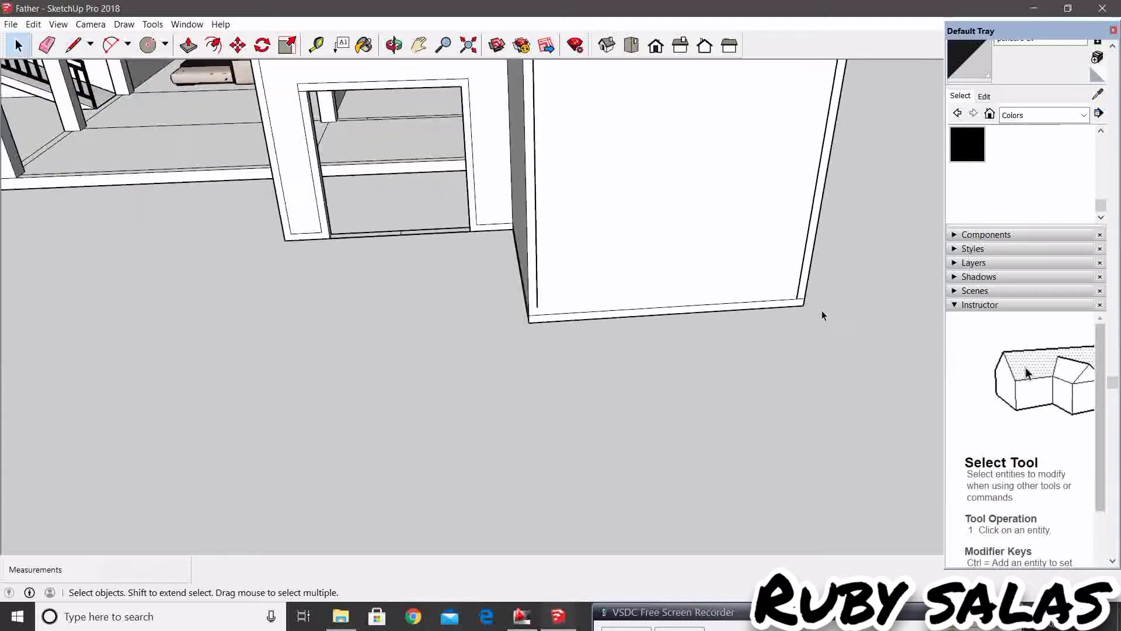
{"action": "middle_click_drag", "start_coordinate": [822, 313], "coordinate": [813, 305]}
{"action": "mouse_move", "coordinate": [672, 320]}
{"action": "middle_mouse_down"}
{"action": "mouse_move", "coordinate": [746, 325]}
{"action": "mouse_move", "coordinate": [735, 253]}
{"action": "middle_mouse_up"}
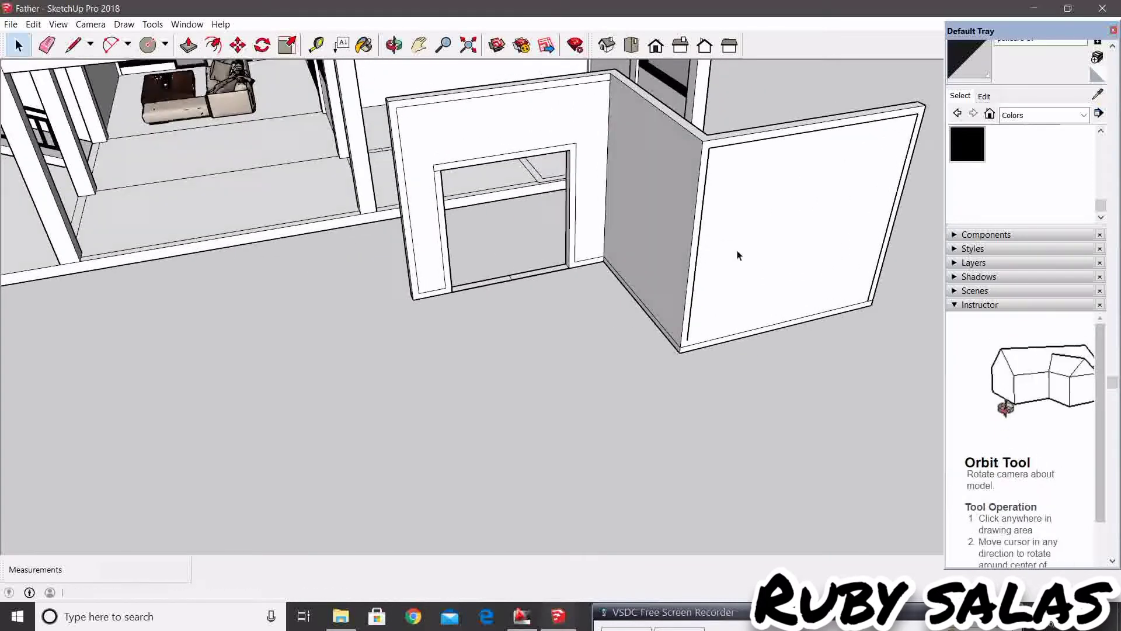
{"action": "scroll", "coordinate": [730, 175], "scroll_direction": "up", "scroll_amount": 2}
Start a line at the wall's top corner, then cancel it.
{"action": "key", "text": "l"}
{"action": "scroll", "coordinate": [704, 141], "scroll_direction": "up", "scroll_amount": 1}
{"action": "left_click", "coordinate": [693, 143]}
{"action": "scroll", "coordinate": [693, 143], "scroll_direction": "down", "scroll_amount": 2}
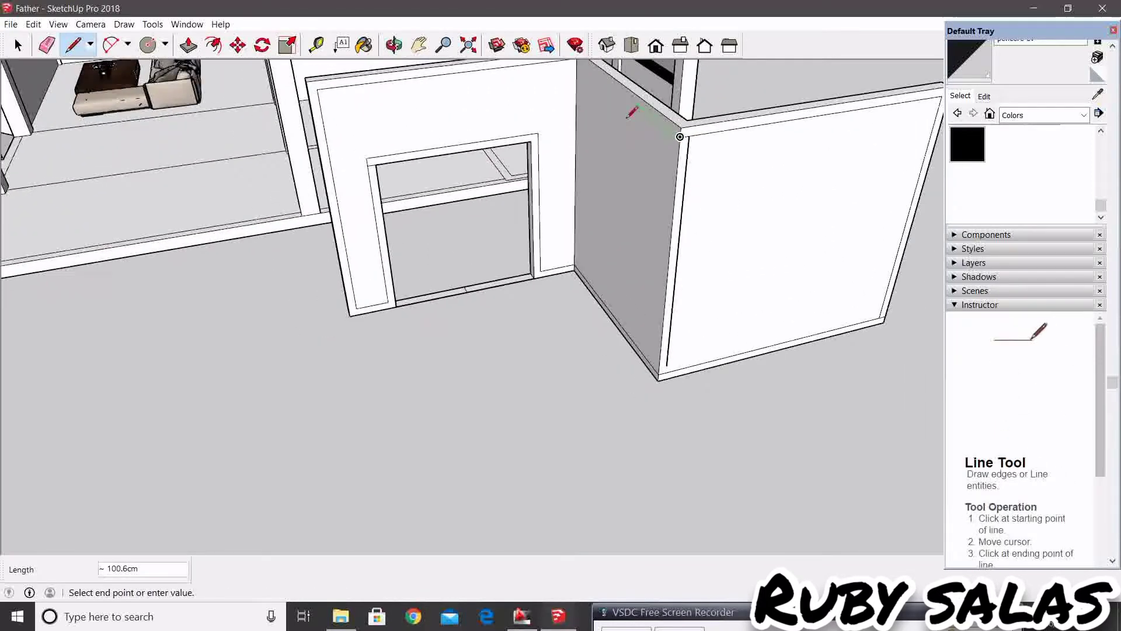
{"action": "middle_click_drag", "start_coordinate": [677, 134], "coordinate": [744, 333]}
{"action": "scroll", "coordinate": [818, 339], "scroll_direction": "up", "scroll_amount": 1}
{"action": "key", "text": "space"}
{"action": "scroll", "coordinate": [695, 243], "scroll_direction": "down", "scroll_amount": 2}
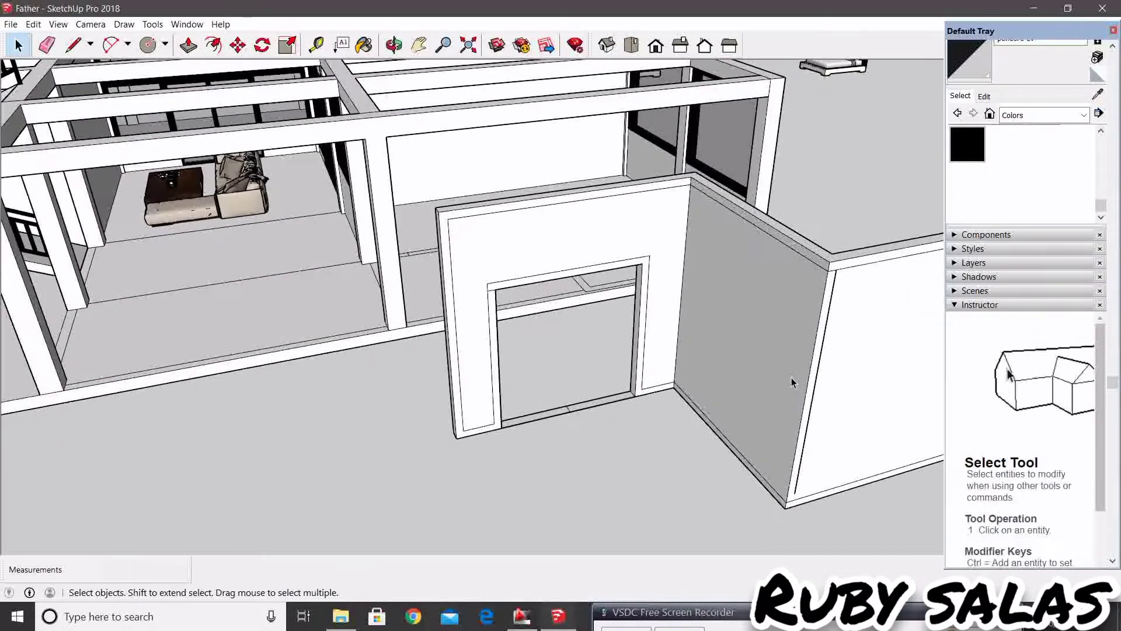
Orbit around the wall and doorway to view them from new angles.
{"action": "mouse_move", "coordinate": [791, 386]}
{"action": "middle_mouse_down", "text": "shift"}
{"action": "mouse_move", "coordinate": [663, 330]}
{"action": "mouse_move", "coordinate": [709, 326]}
{"action": "mouse_move", "coordinate": [806, 380]}
{"action": "middle_mouse_up", "text": "shift"}
{"action": "key", "text": "e"}
{"action": "key", "text": "space"}
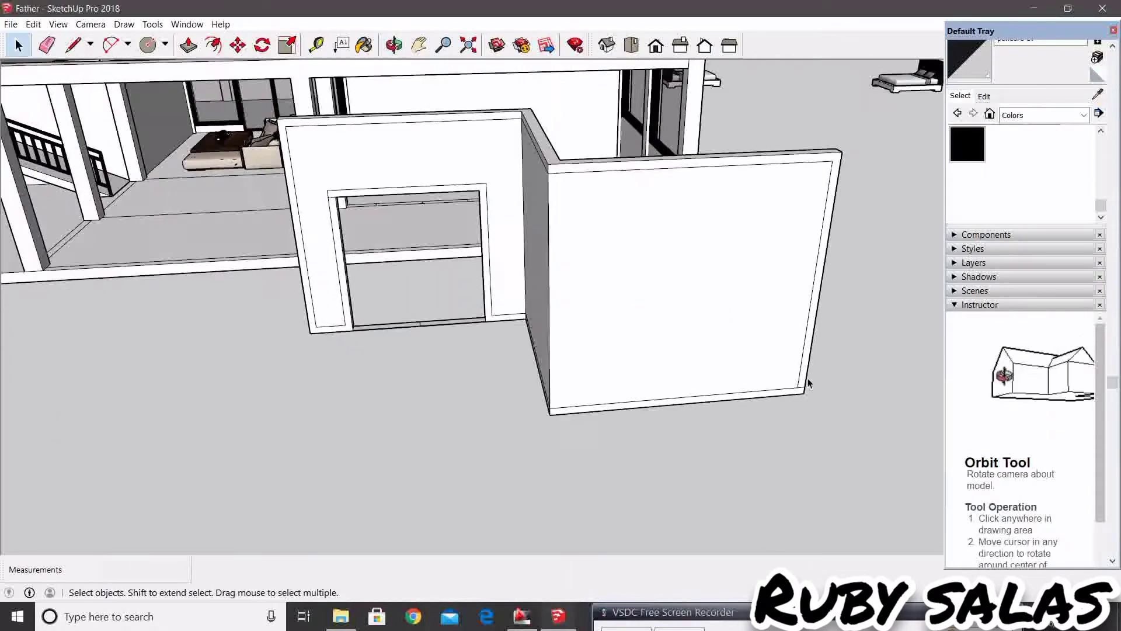
{"action": "scroll", "coordinate": [800, 389], "scroll_direction": "up", "scroll_amount": 2}
{"action": "key", "text": "e"}
{"action": "key", "text": "space"}
{"action": "scroll", "coordinate": [759, 390], "scroll_direction": "down", "scroll_amount": 3}
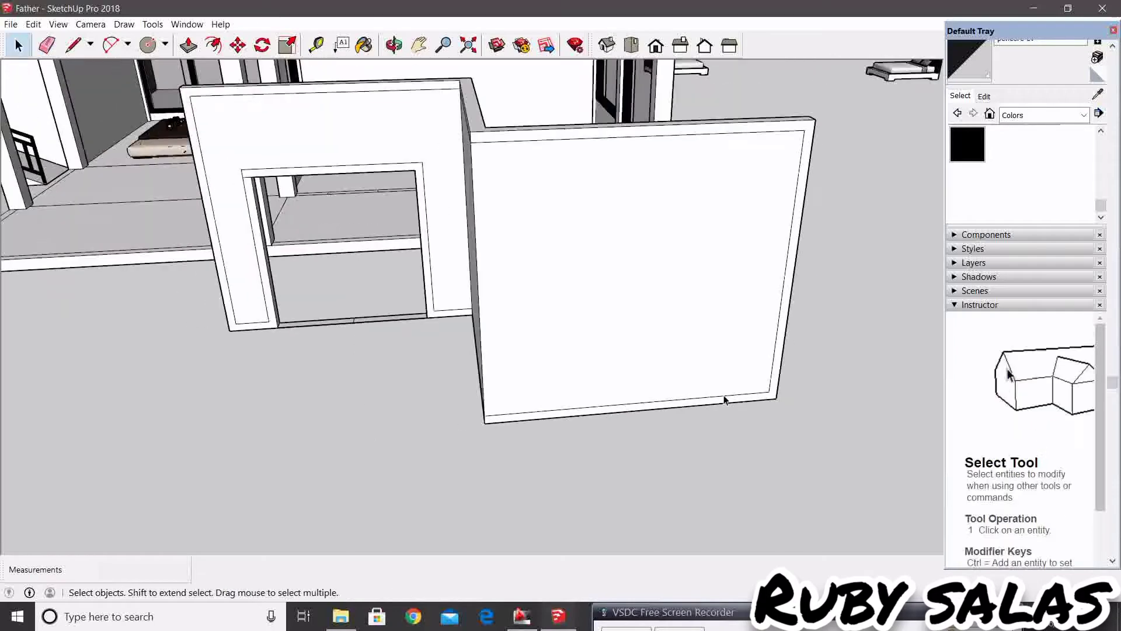
{"action": "mouse_move", "coordinate": [726, 395]}
{"action": "middle_mouse_down"}
{"action": "mouse_move", "coordinate": [669, 390]}
{"action": "mouse_move", "coordinate": [783, 375]}
{"action": "mouse_move", "coordinate": [552, 323]}
{"action": "middle_mouse_up"}
{"action": "scroll", "coordinate": [668, 390], "scroll_direction": "down", "scroll_amount": 1}
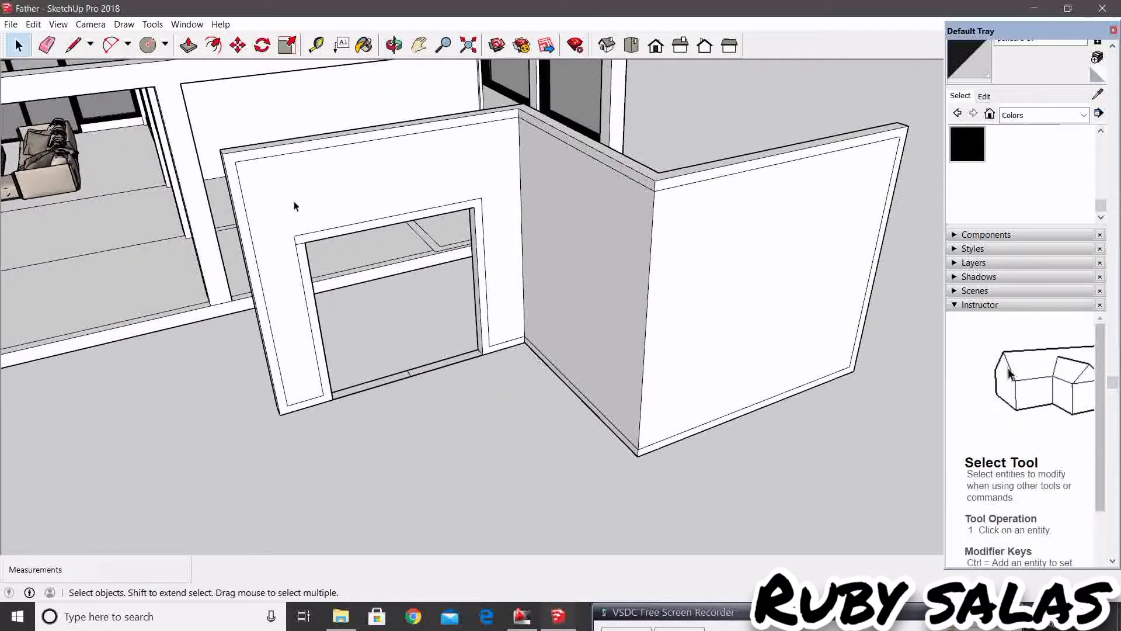
Push the doorway wall's inner face 15 cm through, leaving an open frame.
{"action": "key", "text": "p"}
{"action": "left_click", "coordinate": [368, 195]}
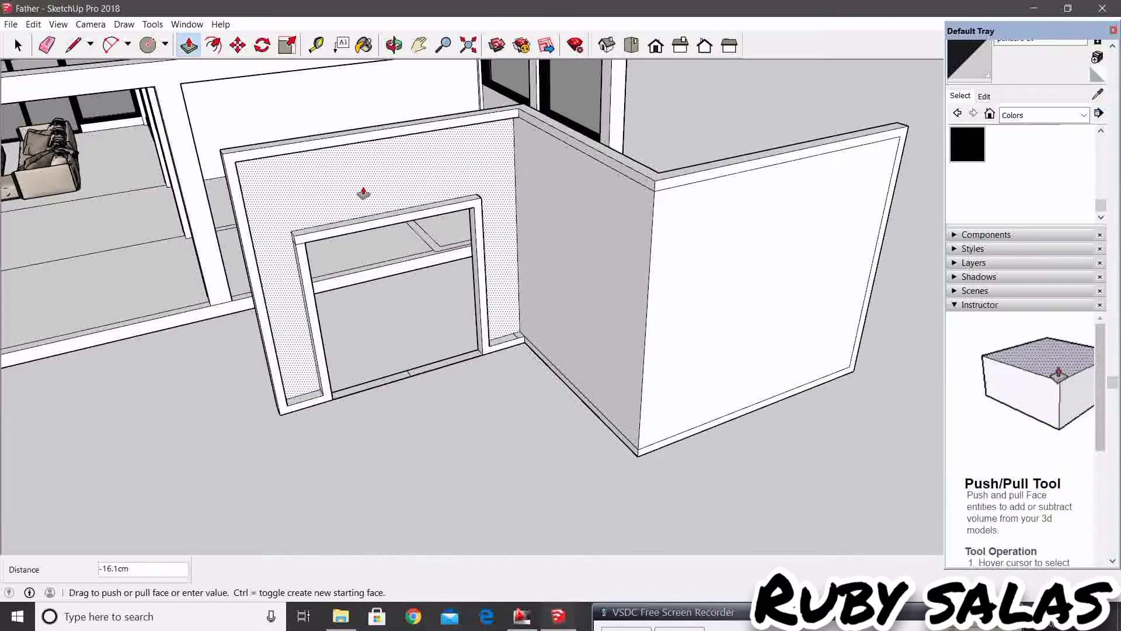
{"action": "key", "text": "Return"}
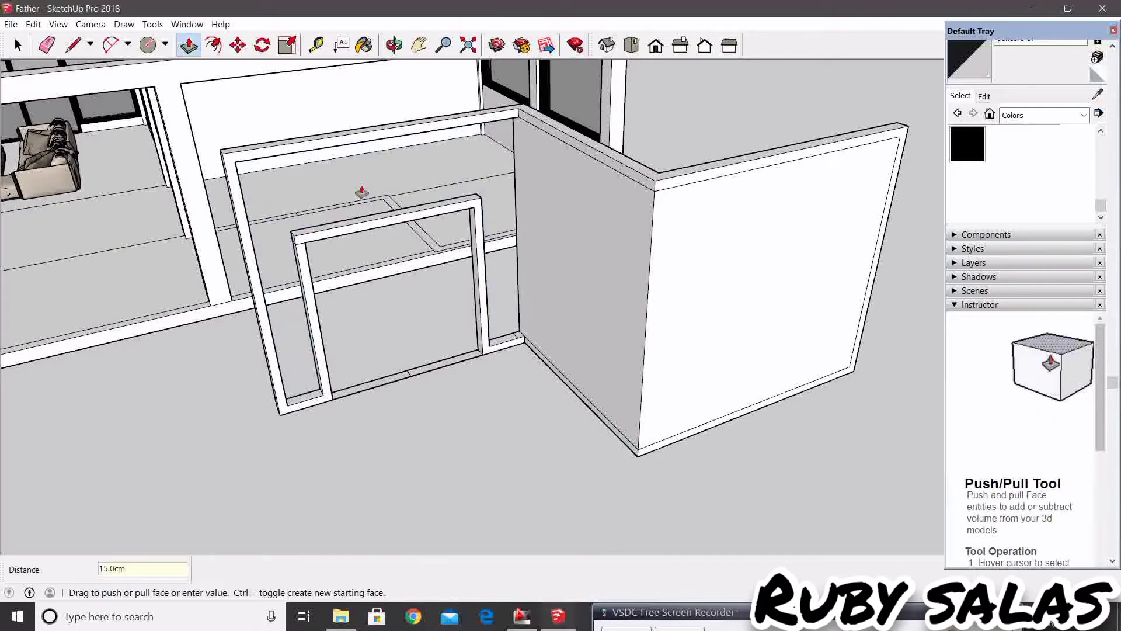
{"action": "mouse_move", "coordinate": [363, 192]}
{"action": "middle_mouse_down"}
{"action": "mouse_move", "coordinate": [440, 243]}
{"action": "mouse_move", "coordinate": [488, 306]}
{"action": "mouse_move", "coordinate": [613, 323]}
{"action": "mouse_move", "coordinate": [248, 333]}
{"action": "mouse_move", "coordinate": [545, 283]}
{"action": "middle_mouse_up"}
Push the corner wall's face in slightly and select the right wall face.
{"action": "left_click", "coordinate": [613, 323]}
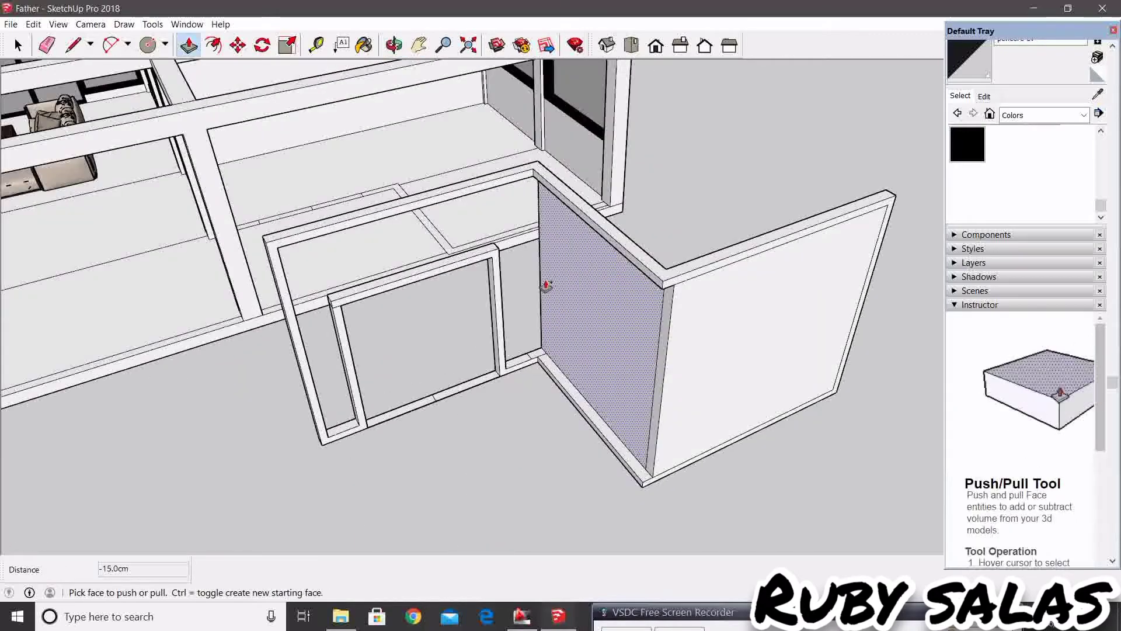
{"action": "left_click", "coordinate": [545, 286]}
{"action": "left_click", "coordinate": [597, 330]}
{"action": "mouse_move", "coordinate": [620, 353]}
{"action": "middle_mouse_down"}
{"action": "mouse_move", "coordinate": [629, 368]}
{"action": "mouse_move", "coordinate": [676, 365]}
{"action": "middle_mouse_up"}
{"action": "key", "text": "space"}
{"action": "left_click", "coordinate": [726, 353]}
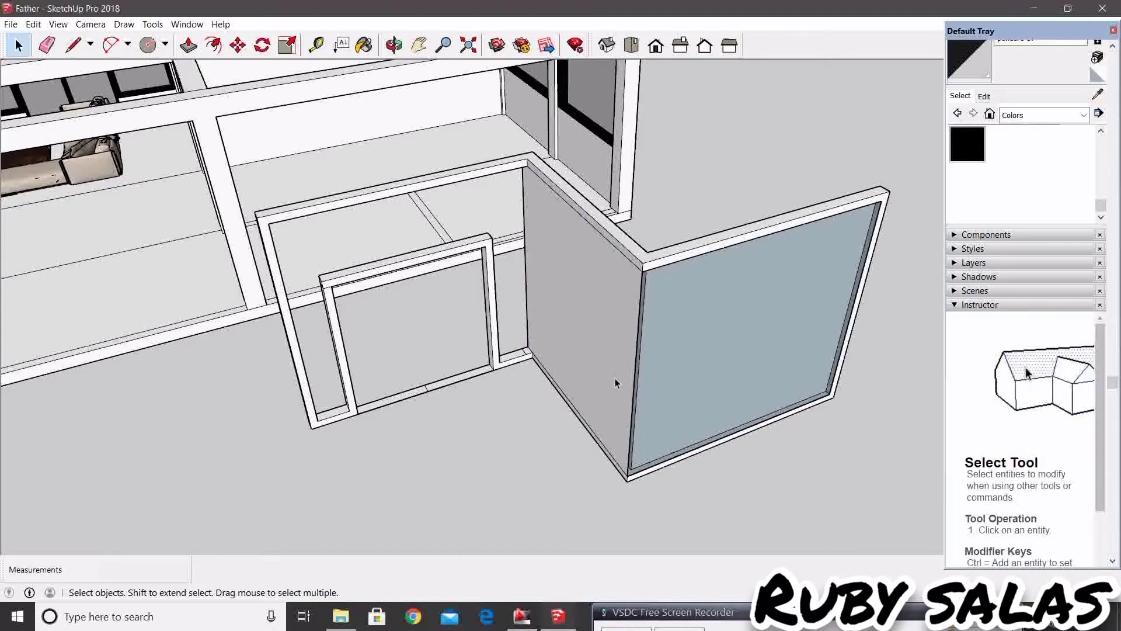
{"action": "mouse_move", "coordinate": [622, 380]}
{"action": "middle_mouse_down"}
{"action": "mouse_move", "coordinate": [696, 351]}
{"action": "mouse_move", "coordinate": [729, 316]}
{"action": "middle_mouse_up"}
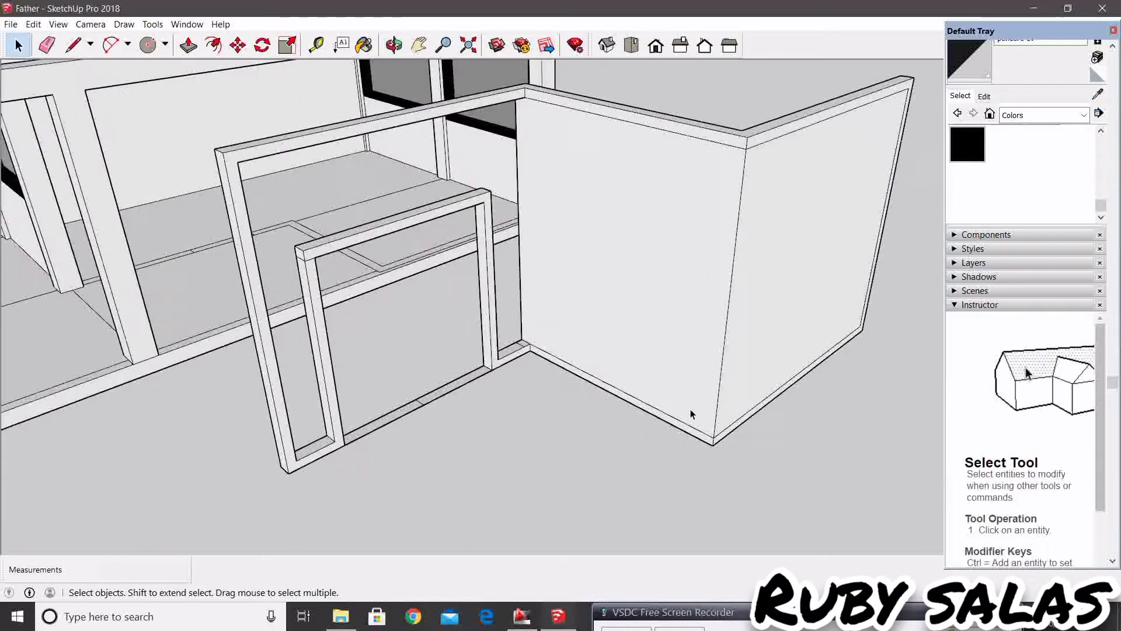
{"action": "scroll", "coordinate": [691, 414], "scroll_direction": "up", "scroll_amount": 2}
Copy the vertical corner edge 10 cm inward.
{"action": "key", "text": "m"}
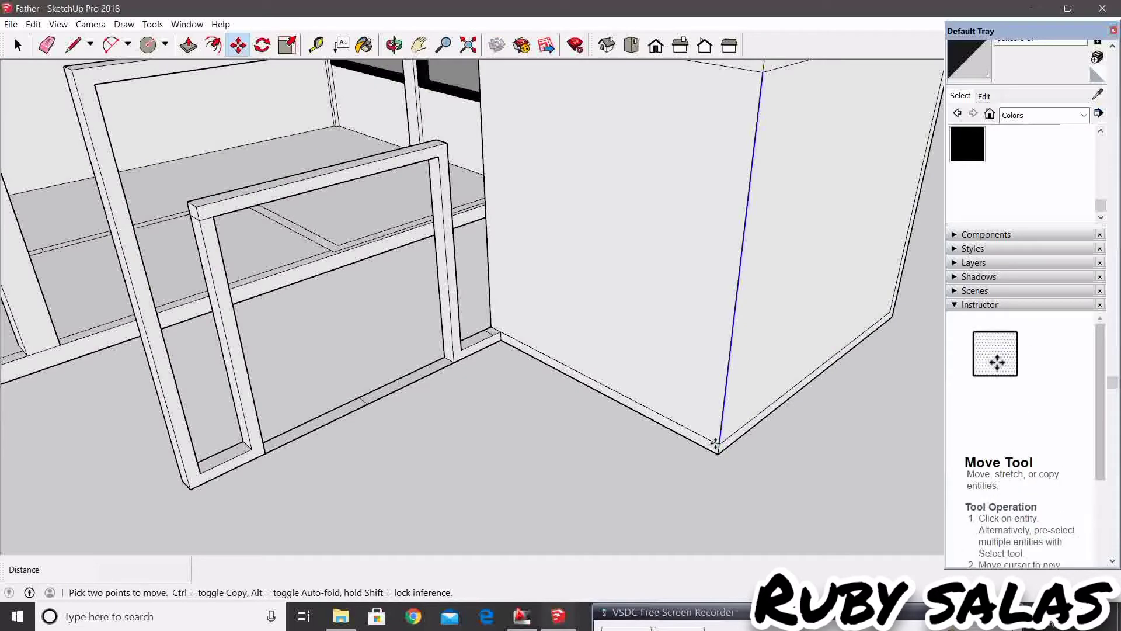
{"action": "left_click", "coordinate": [715, 443]}
{"action": "key", "text": "ctrl"}
{"action": "key", "text": "Return"}
{"action": "key", "text": "space"}
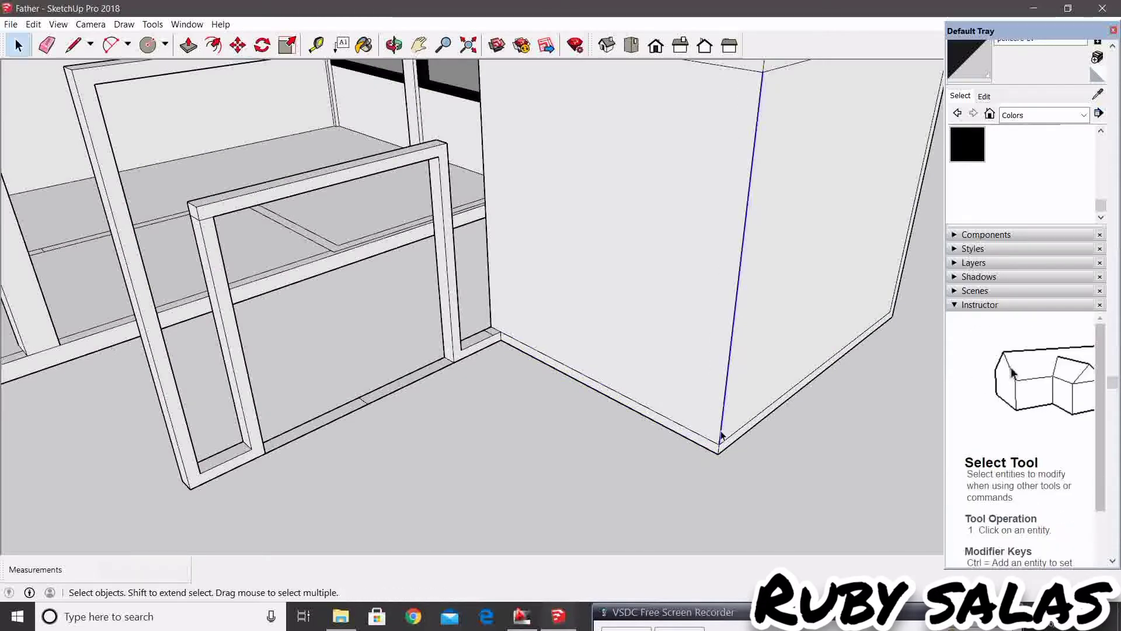
Start a second copy of the corner edge, then cancel it.
{"action": "scroll", "coordinate": [706, 441], "scroll_direction": "up", "scroll_amount": 1}
{"action": "key", "text": "m"}
{"action": "left_click", "coordinate": [714, 442]}
{"action": "key", "text": "ctrl"}
{"action": "key", "text": "Escape"}
{"action": "key", "text": "space"}
{"action": "scroll", "coordinate": [709, 436], "scroll_direction": "down", "scroll_amount": 3}
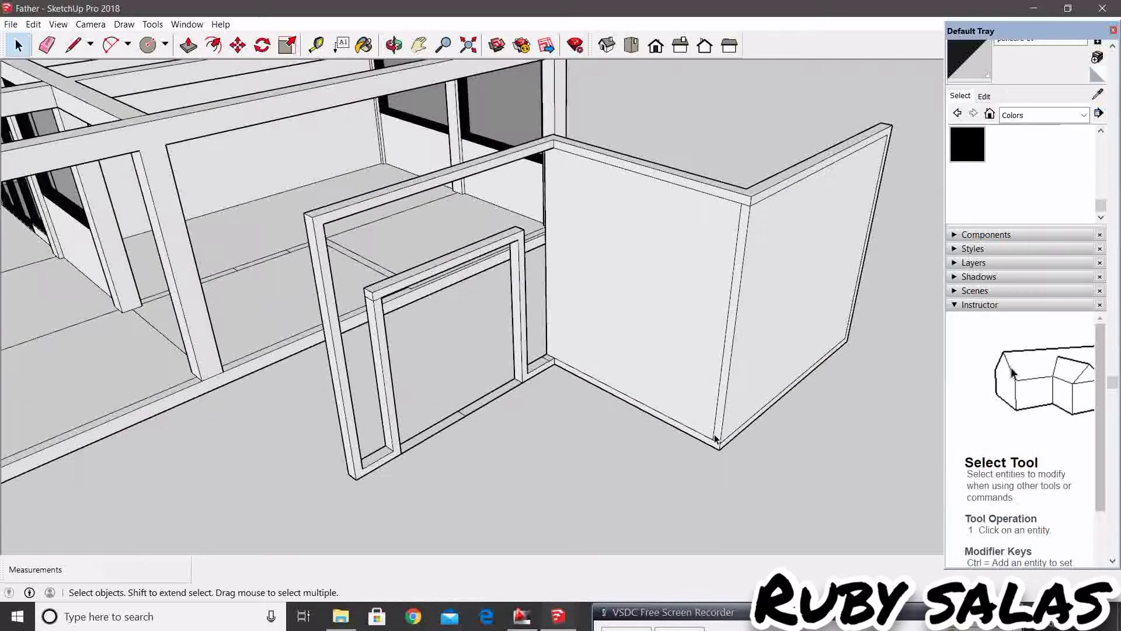
{"action": "scroll", "coordinate": [686, 394], "scroll_direction": "up", "scroll_amount": 1}
{"action": "mouse_move", "coordinate": [671, 340]}
{"action": "middle_mouse_down"}
{"action": "mouse_move", "coordinate": [588, 320]}
{"action": "mouse_move", "coordinate": [626, 413]}
{"action": "middle_mouse_up"}
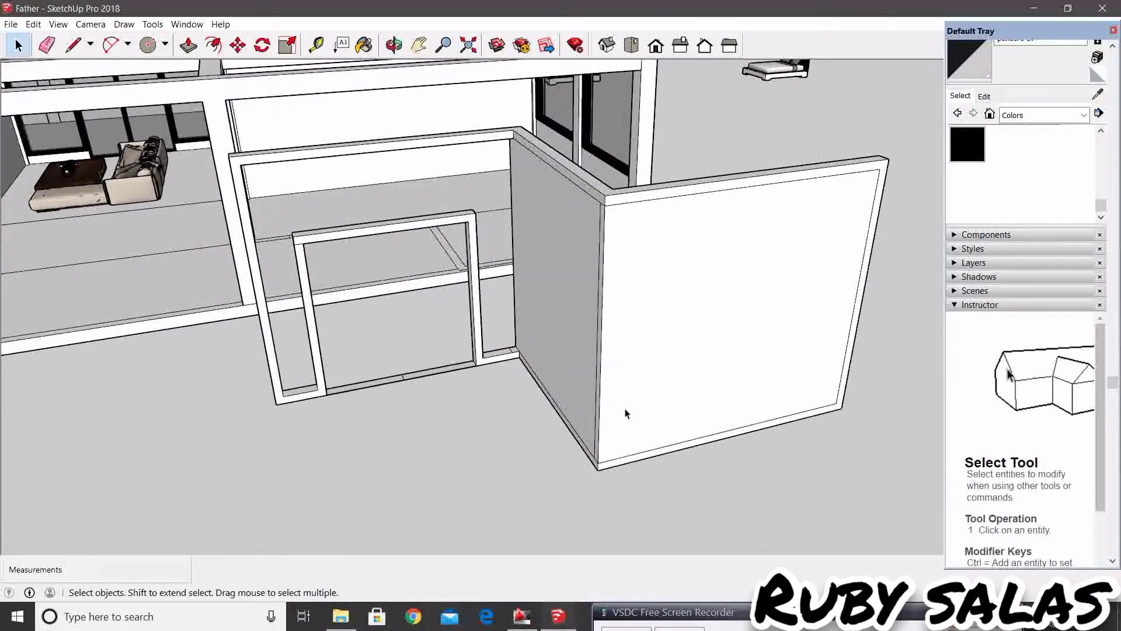
Push the right wall's inner face through so it becomes an open frame.
{"action": "key", "text": "m"}
{"action": "scroll", "coordinate": [599, 452], "scroll_direction": "up", "scroll_amount": 1}
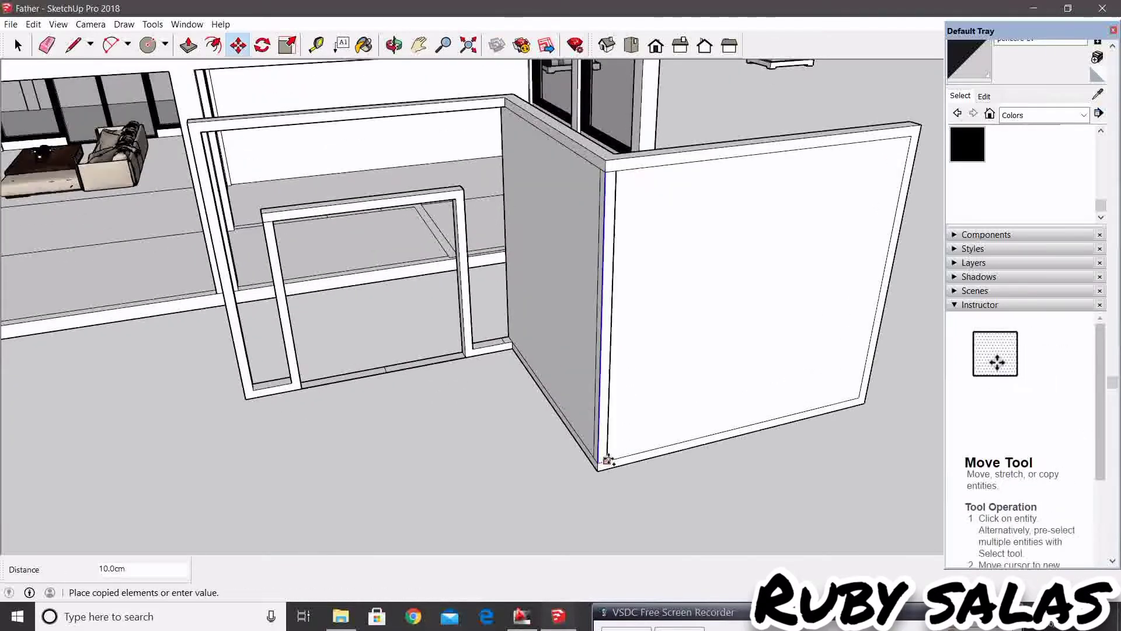
{"action": "middle_click_drag", "start_coordinate": [633, 351], "coordinate": [595, 374]}
{"action": "key", "text": "p"}
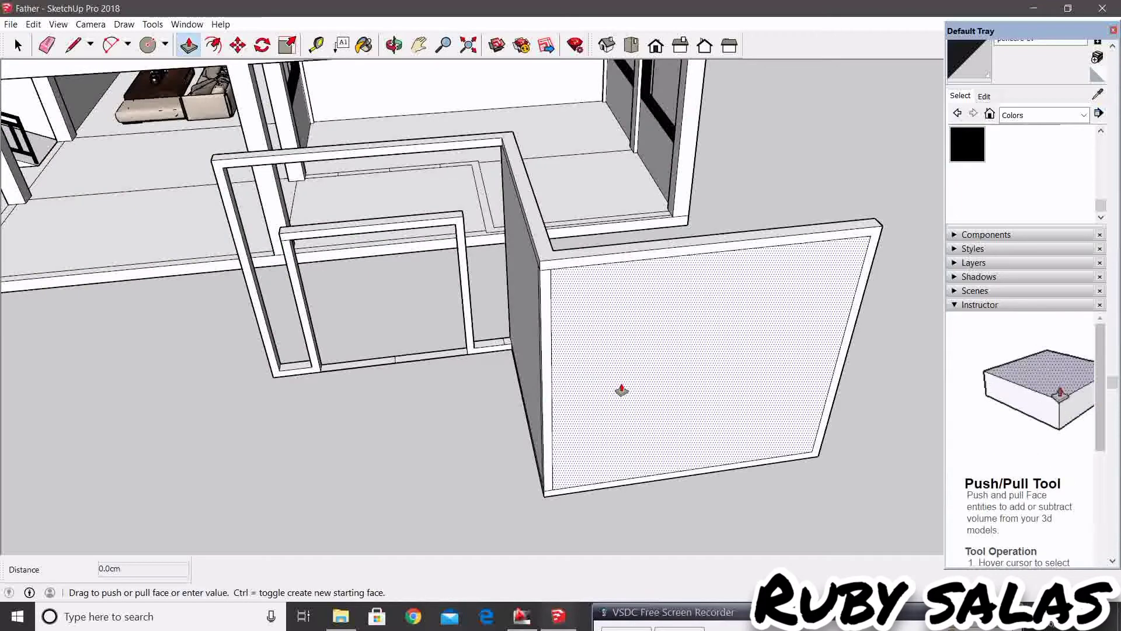
{"action": "type", "text": "-15"}
{"action": "left_click", "coordinate": [632, 384]}
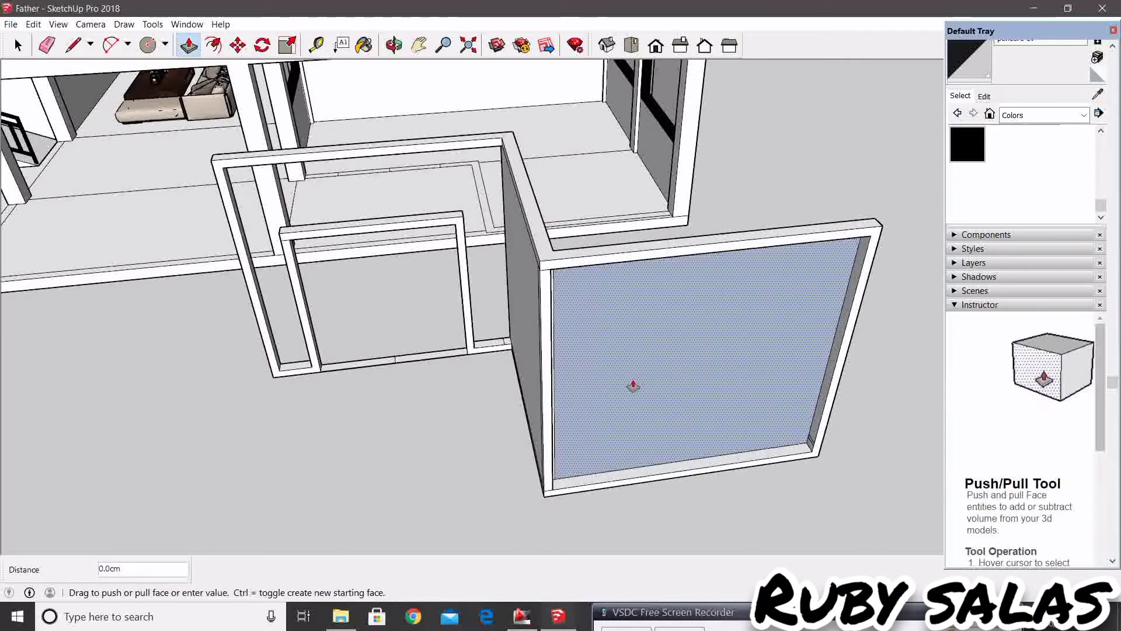
{"action": "key", "text": "space"}
{"action": "left_click", "coordinate": [658, 383]}
{"action": "mouse_move", "coordinate": [658, 383]}
{"action": "middle_mouse_down"}
{"action": "mouse_move", "coordinate": [766, 464]}
{"action": "mouse_move", "coordinate": [759, 310]}
{"action": "mouse_move", "coordinate": [796, 370]}
{"action": "mouse_move", "coordinate": [897, 333]}
{"action": "middle_mouse_up"}
Orbit to the rear wall corner and begin a line there.
{"action": "key", "text": "e"}
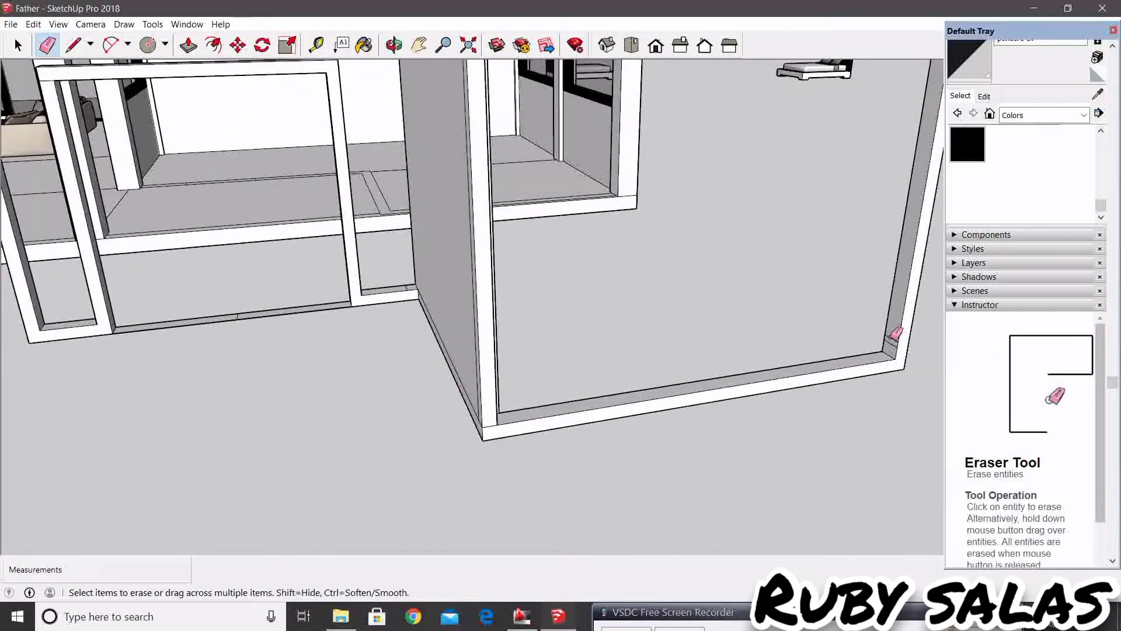
{"action": "mouse_move", "coordinate": [836, 366]}
{"action": "middle_mouse_down"}
{"action": "mouse_move", "coordinate": [550, 400]}
{"action": "mouse_move", "coordinate": [315, 400]}
{"action": "mouse_move", "coordinate": [568, 379]}
{"action": "mouse_move", "coordinate": [376, 401]}
{"action": "mouse_move", "coordinate": [576, 246]}
{"action": "mouse_move", "coordinate": [404, 156]}
{"action": "middle_mouse_up"}
{"action": "scroll", "coordinate": [404, 156], "scroll_direction": "up", "scroll_amount": 1}
{"action": "left_click", "coordinate": [355, 98]}
{"action": "middle_click_drag", "start_coordinate": [354, 98], "coordinate": [388, 120]}
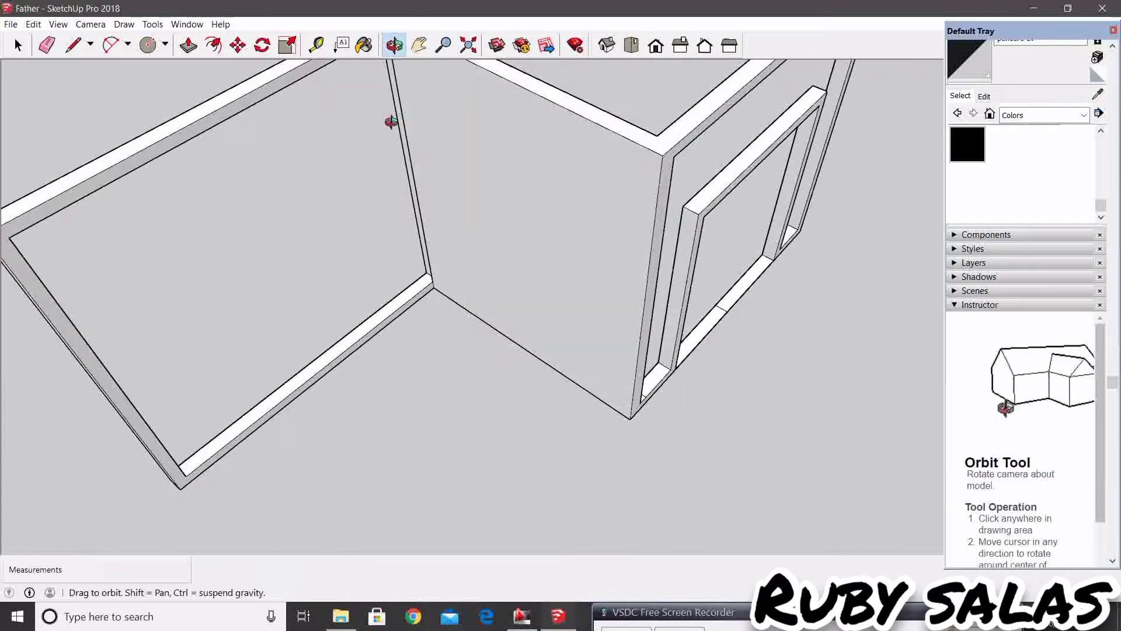
{"action": "middle_click_drag", "start_coordinate": [646, 156], "coordinate": [619, 157]}
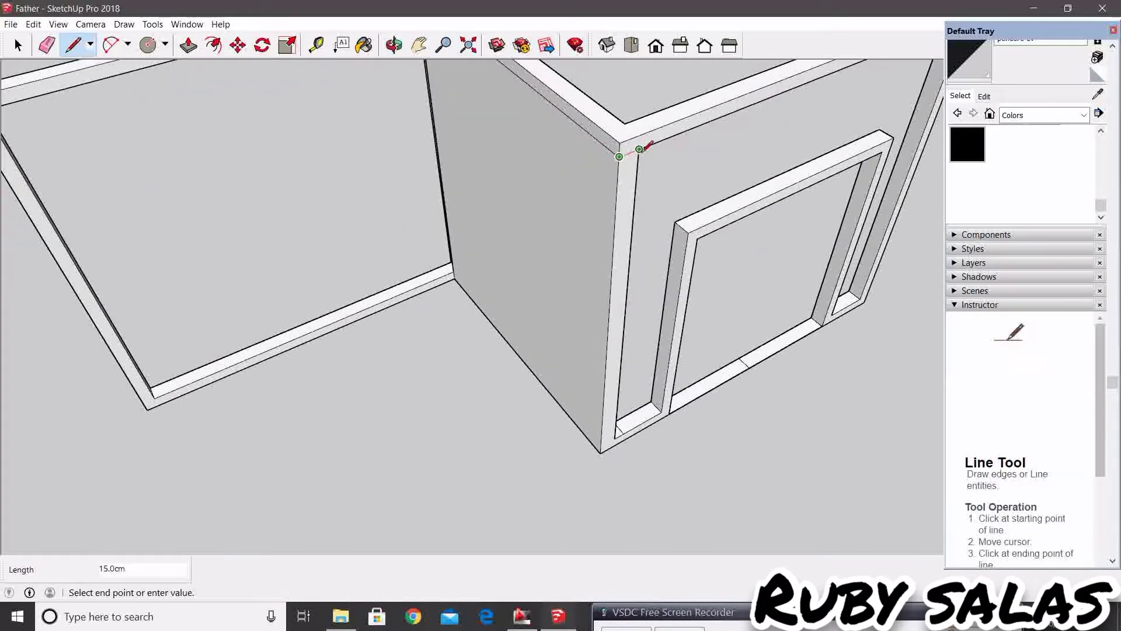
{"action": "key", "text": "space"}
Finish the line along the wall corner at its endpoint.
{"action": "scroll", "coordinate": [507, 339], "scroll_direction": "up", "scroll_amount": 3}
{"action": "scroll", "coordinate": [426, 301], "scroll_direction": "up", "scroll_amount": 2}
{"action": "key", "text": "l"}
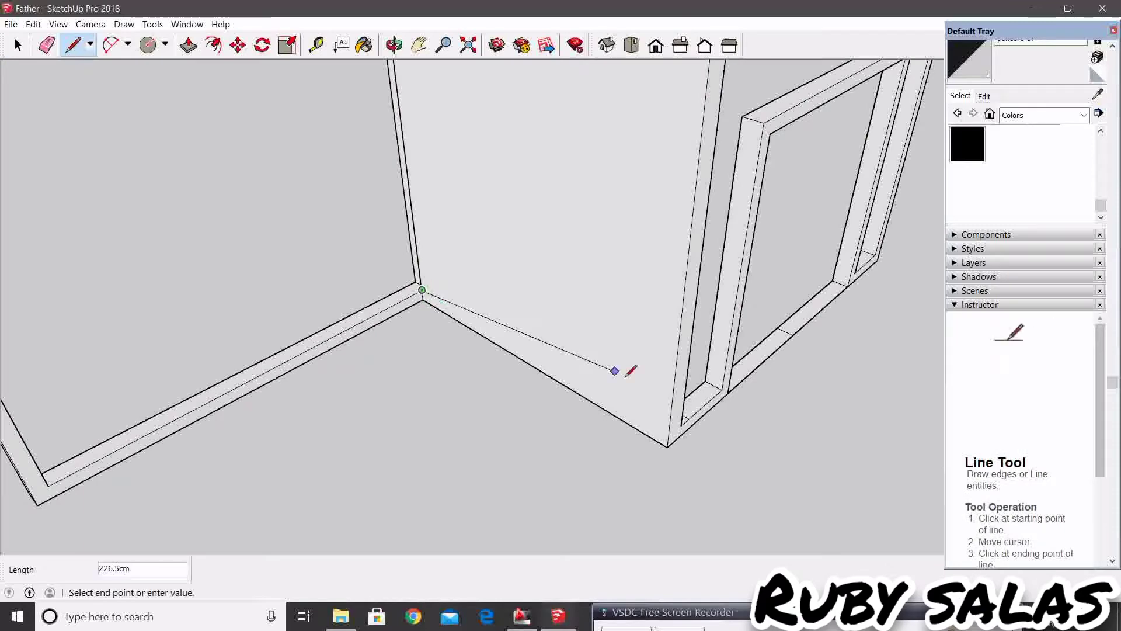
{"action": "left_click", "coordinate": [666, 430]}
{"action": "scroll", "coordinate": [666, 431], "scroll_direction": "up", "scroll_amount": 1}
{"action": "scroll", "coordinate": [672, 433], "scroll_direction": "up", "scroll_amount": 1}
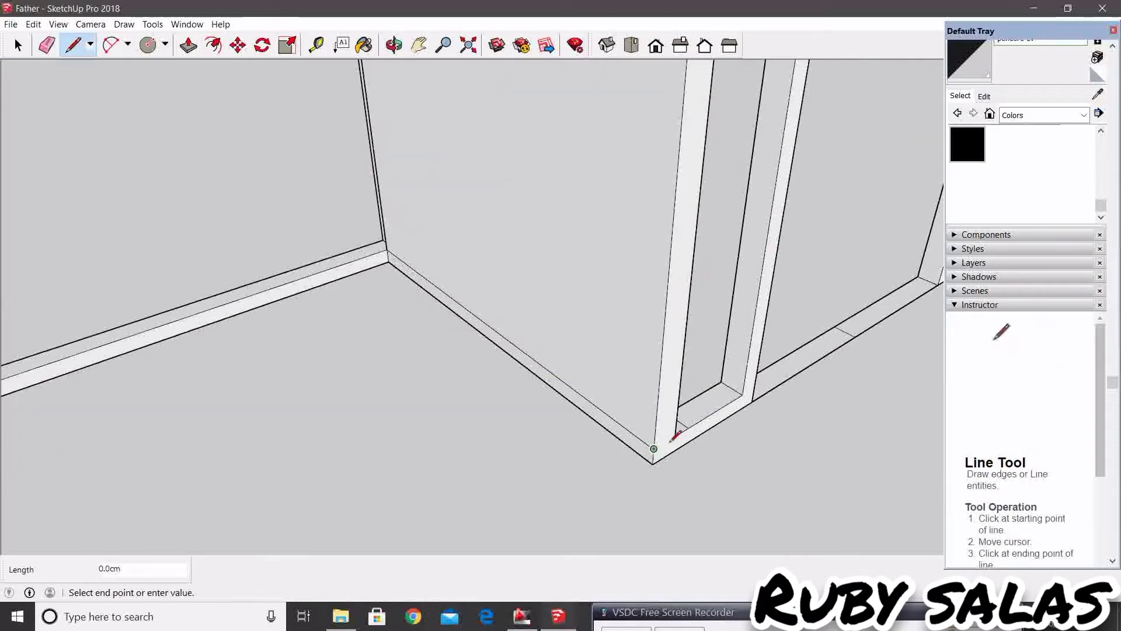
{"action": "key", "text": "space"}
{"action": "scroll", "coordinate": [643, 427], "scroll_direction": "down", "scroll_amount": 3}
{"action": "middle_click_drag", "start_coordinate": [613, 421], "coordinate": [613, 355]}
Delete the rear wall's face and erase the leftover vertical line.
{"action": "left_click", "coordinate": [589, 290]}
{"action": "mouse_move", "coordinate": [589, 290]}
{"action": "middle_mouse_down"}
{"action": "mouse_move", "coordinate": [641, 286]}
{"action": "mouse_move", "coordinate": [582, 288]}
{"action": "mouse_move", "coordinate": [541, 330]}
{"action": "middle_mouse_up"}
{"action": "key", "text": "Delete"}
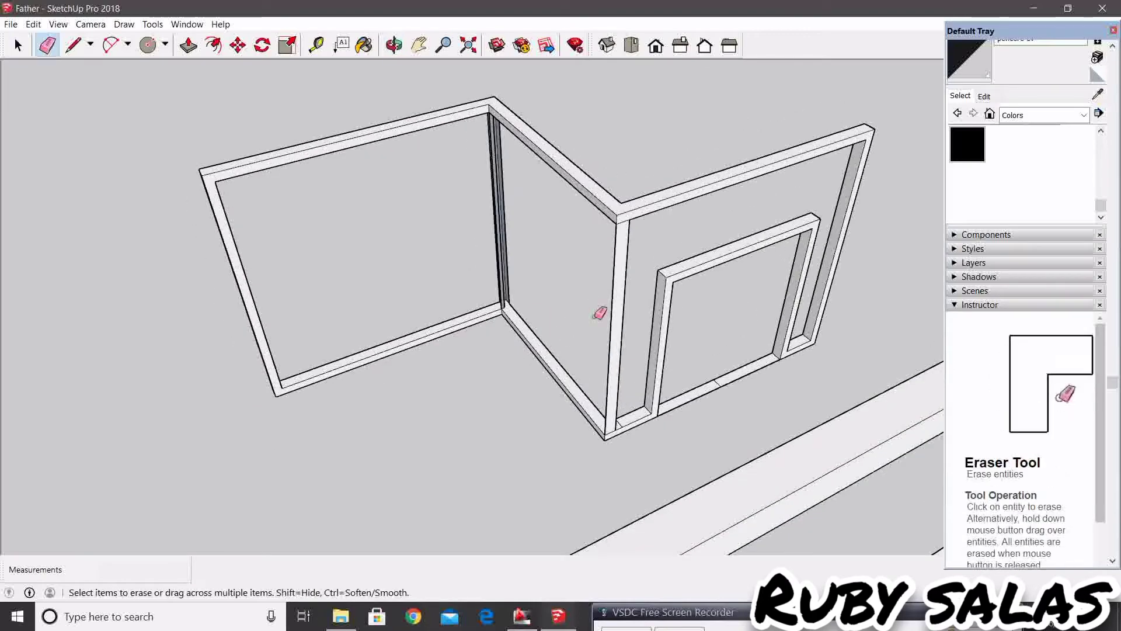
{"action": "left_click", "coordinate": [623, 294]}
{"action": "mouse_move", "coordinate": [622, 294]}
{"action": "middle_mouse_down"}
{"action": "mouse_move", "coordinate": [608, 331]}
{"action": "mouse_move", "coordinate": [466, 233]}
{"action": "middle_mouse_up"}
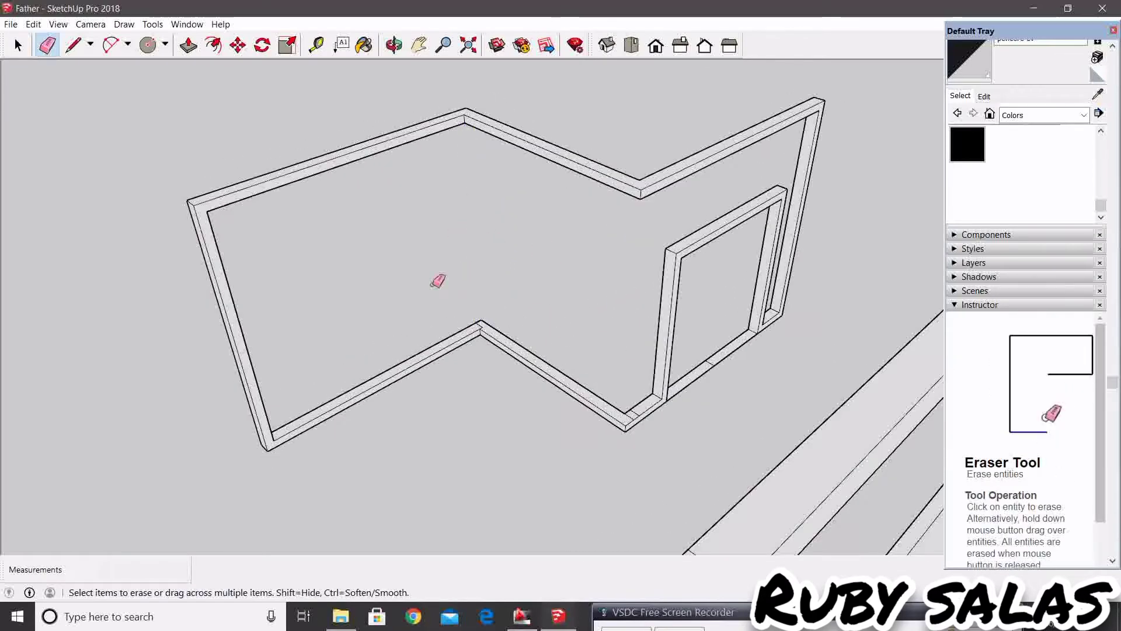
{"action": "mouse_move", "coordinate": [437, 281]}
{"action": "middle_mouse_down"}
{"action": "mouse_move", "coordinate": [548, 355]}
{"action": "mouse_move", "coordinate": [746, 316]}
{"action": "mouse_move", "coordinate": [471, 382]}
{"action": "mouse_move", "coordinate": [447, 423]}
{"action": "mouse_move", "coordinate": [446, 406]}
{"action": "mouse_move", "coordinate": [546, 408]}
{"action": "mouse_move", "coordinate": [519, 248]}
{"action": "middle_mouse_up"}
Orbit toward the wall corner to review the open frames.
{"action": "scroll", "coordinate": [544, 250], "scroll_direction": "up", "scroll_amount": 2}
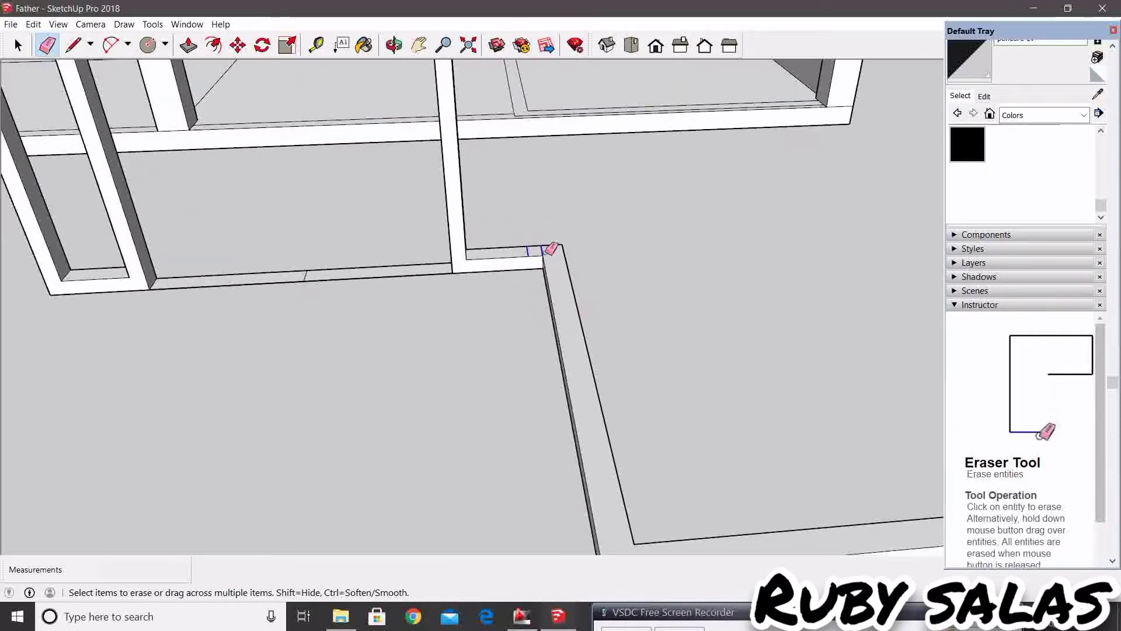
{"action": "scroll", "coordinate": [551, 249], "scroll_direction": "down", "scroll_amount": 5}
{"action": "mouse_move", "coordinate": [491, 323]}
{"action": "middle_mouse_down"}
{"action": "mouse_move", "coordinate": [533, 345]}
{"action": "mouse_move", "coordinate": [464, 453]}
{"action": "mouse_move", "coordinate": [375, 371]}
{"action": "middle_mouse_up"}
{"action": "scroll", "coordinate": [476, 326], "scroll_direction": "up", "scroll_amount": 2}
{"action": "scroll", "coordinate": [475, 335], "scroll_direction": "down", "scroll_amount": 5}
{"action": "key", "text": "space"}
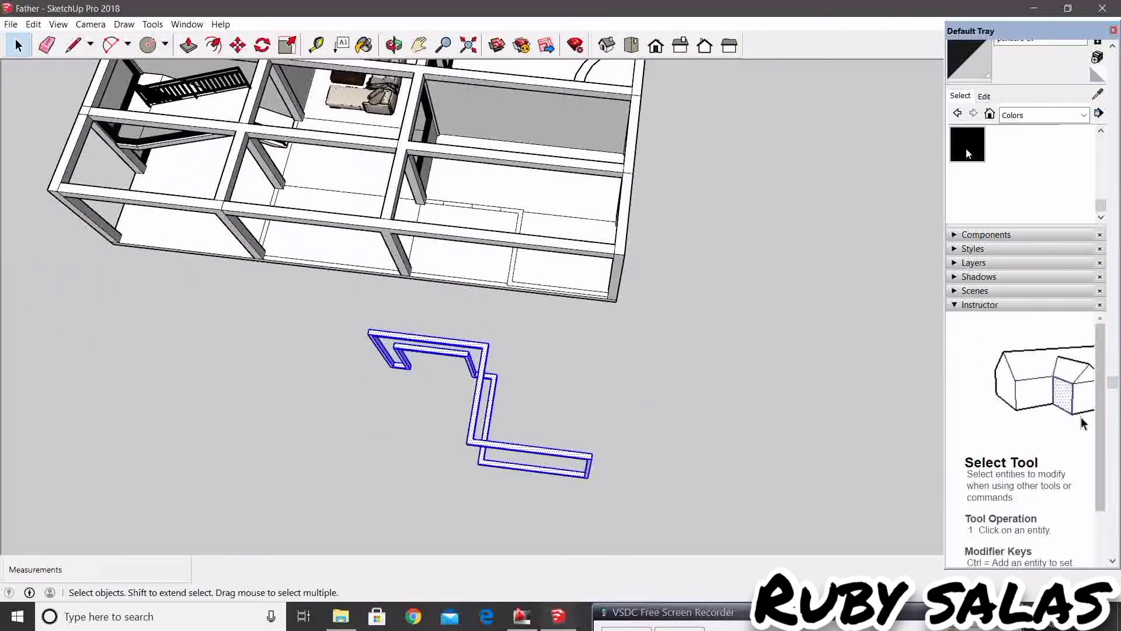
Paint the selected frame piece black and orbit around it to inspect it.
{"action": "left_click", "coordinate": [484, 371]}
{"action": "key", "text": "space"}
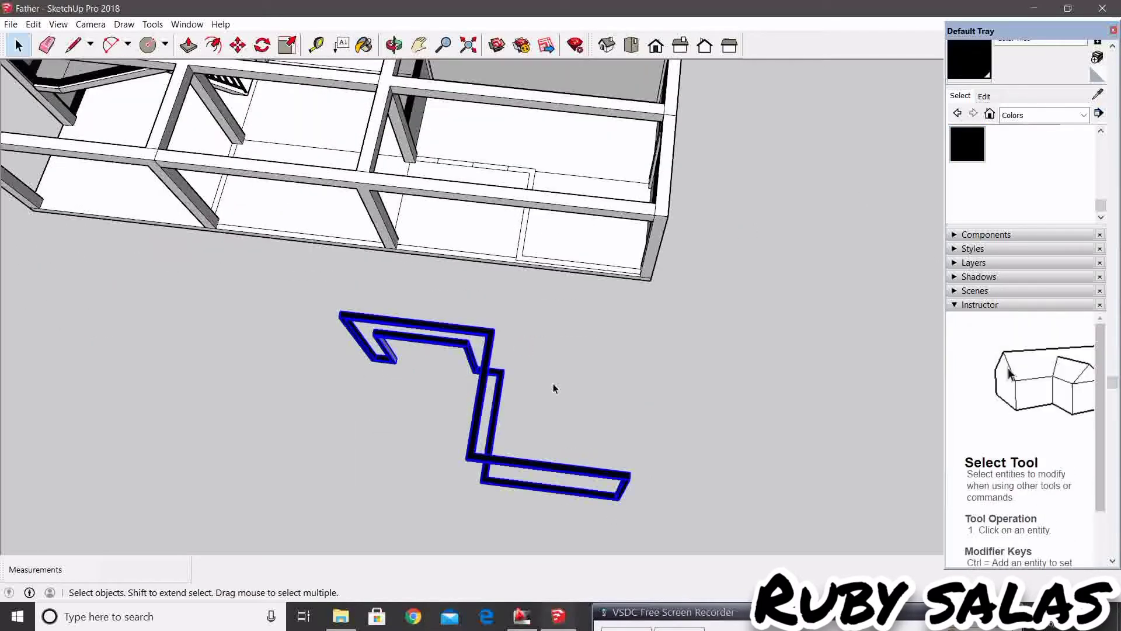
{"action": "mouse_move", "coordinate": [556, 386]}
{"action": "middle_mouse_down"}
{"action": "mouse_move", "coordinate": [636, 240]}
{"action": "mouse_move", "coordinate": [650, 333]}
{"action": "mouse_move", "coordinate": [583, 333]}
{"action": "mouse_move", "coordinate": [609, 298]}
{"action": "middle_mouse_up"}
{"action": "mouse_move", "coordinate": [564, 332]}
{"action": "middle_mouse_down"}
{"action": "mouse_move", "coordinate": [488, 363]}
{"action": "mouse_move", "coordinate": [639, 399]}
{"action": "middle_mouse_up"}
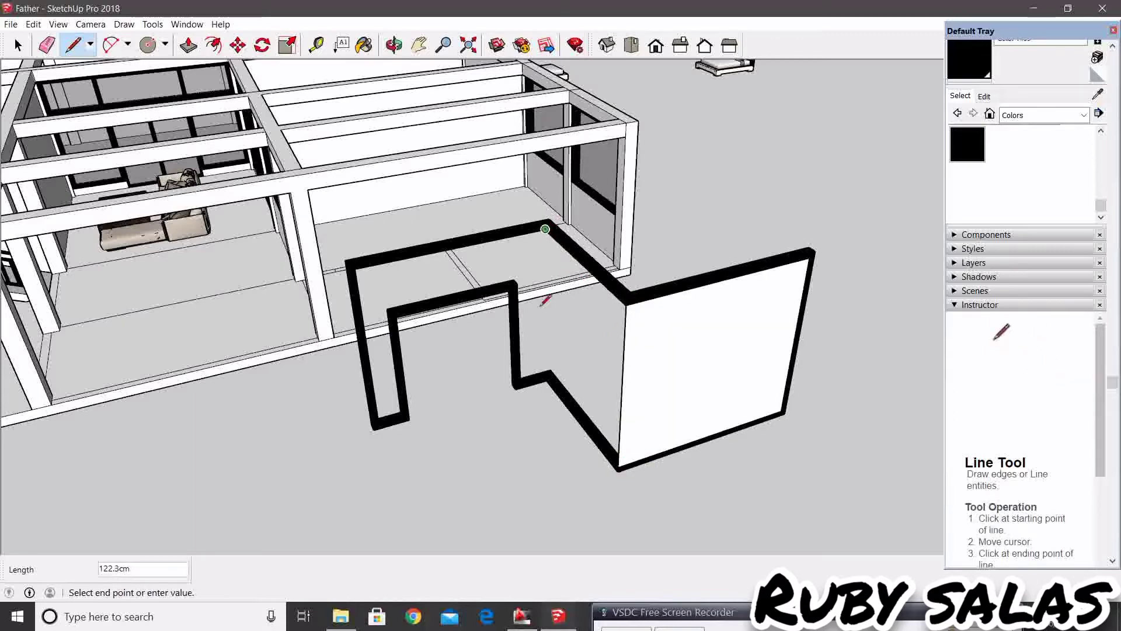
{"action": "scroll", "coordinate": [549, 375], "scroll_direction": "up", "scroll_amount": 3}
{"action": "scroll", "coordinate": [592, 383], "scroll_direction": "up", "scroll_amount": 3}
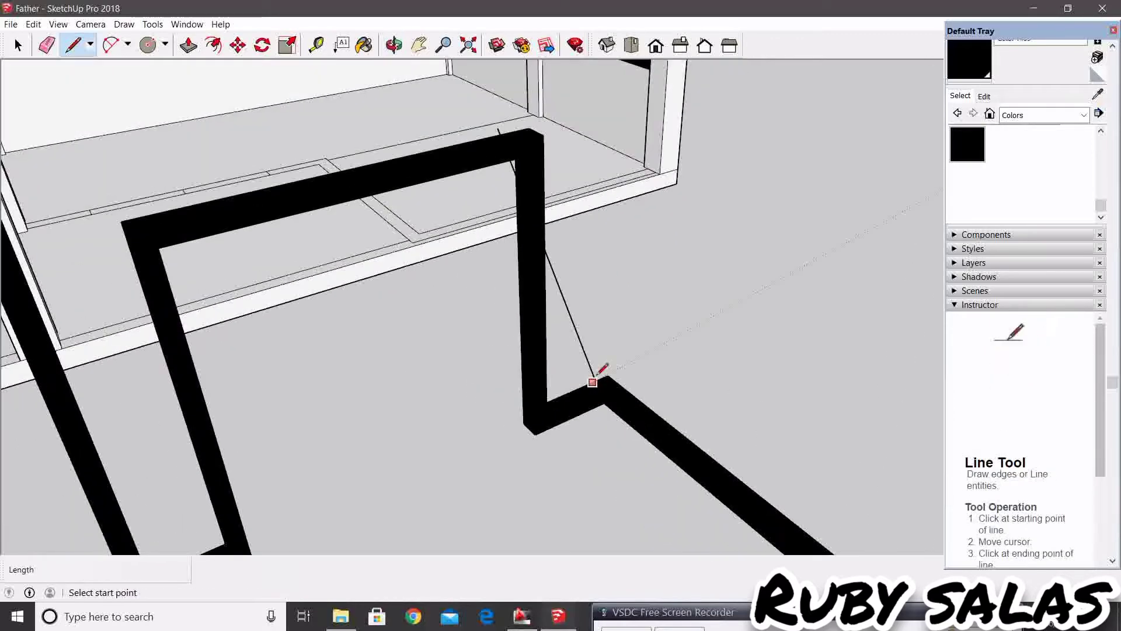
{"action": "scroll", "coordinate": [584, 356], "scroll_direction": "up", "scroll_amount": 2}
{"action": "key", "text": "space"}
{"action": "middle_click_drag", "start_coordinate": [581, 342], "coordinate": [541, 405]}
{"action": "key", "text": "space"}
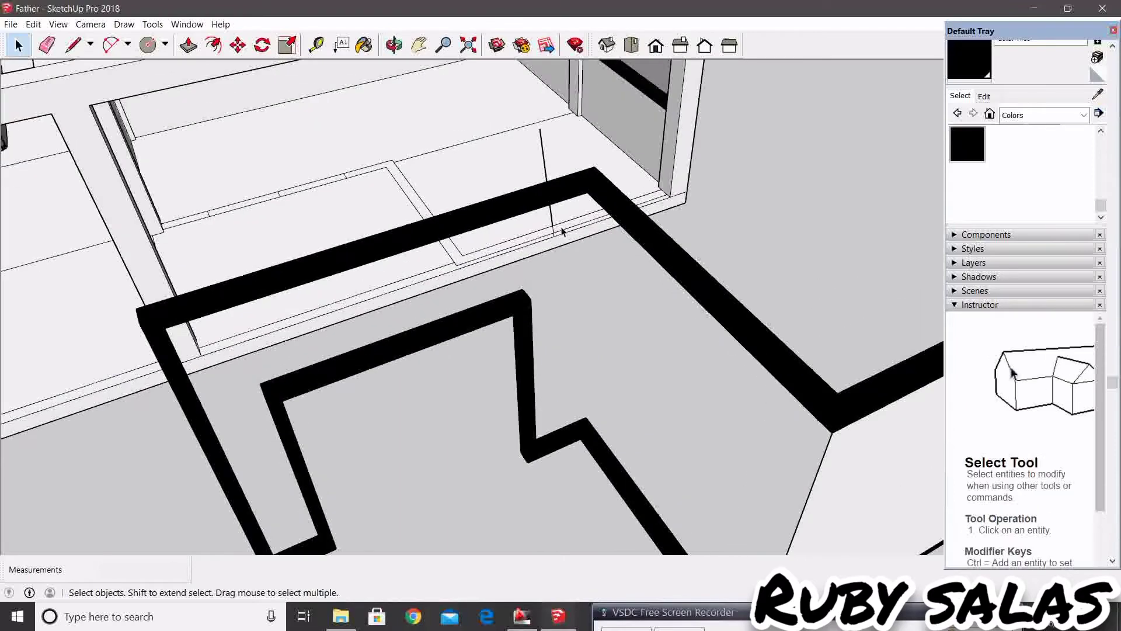
{"action": "middle_click_drag", "start_coordinate": [565, 239], "coordinate": [586, 268]}
Finish the line at the wall's inner corner endpoint, then zoom out to the whole model.
{"action": "key", "text": "l"}
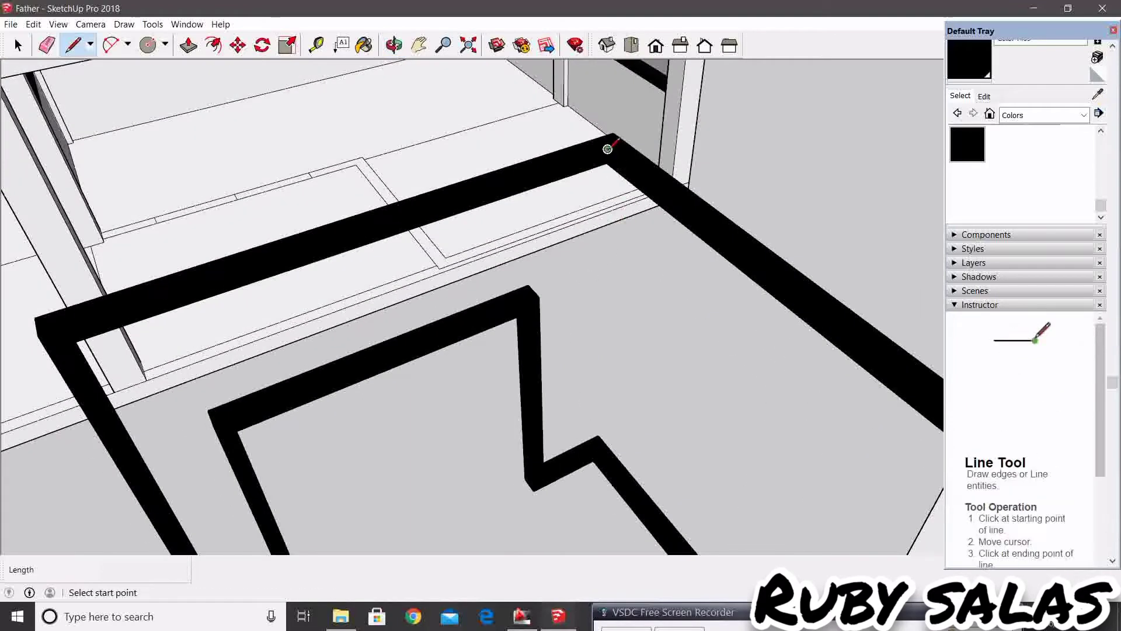
{"action": "scroll", "coordinate": [593, 453], "scroll_direction": "down", "scroll_amount": 3}
{"action": "key", "text": "space"}
{"action": "mouse_move", "coordinate": [625, 395]}
{"action": "middle_mouse_down"}
{"action": "mouse_move", "coordinate": [551, 358]}
{"action": "mouse_move", "coordinate": [618, 356]}
{"action": "mouse_move", "coordinate": [631, 181]}
{"action": "mouse_move", "coordinate": [826, 296]}
{"action": "mouse_move", "coordinate": [566, 337]}
{"action": "middle_mouse_up"}
{"action": "scroll", "coordinate": [548, 374], "scroll_direction": "down", "scroll_amount": 3}
{"action": "scroll", "coordinate": [630, 180], "scroll_direction": "up", "scroll_amount": 3}
{"action": "scroll", "coordinate": [826, 296], "scroll_direction": "up", "scroll_amount": 2}
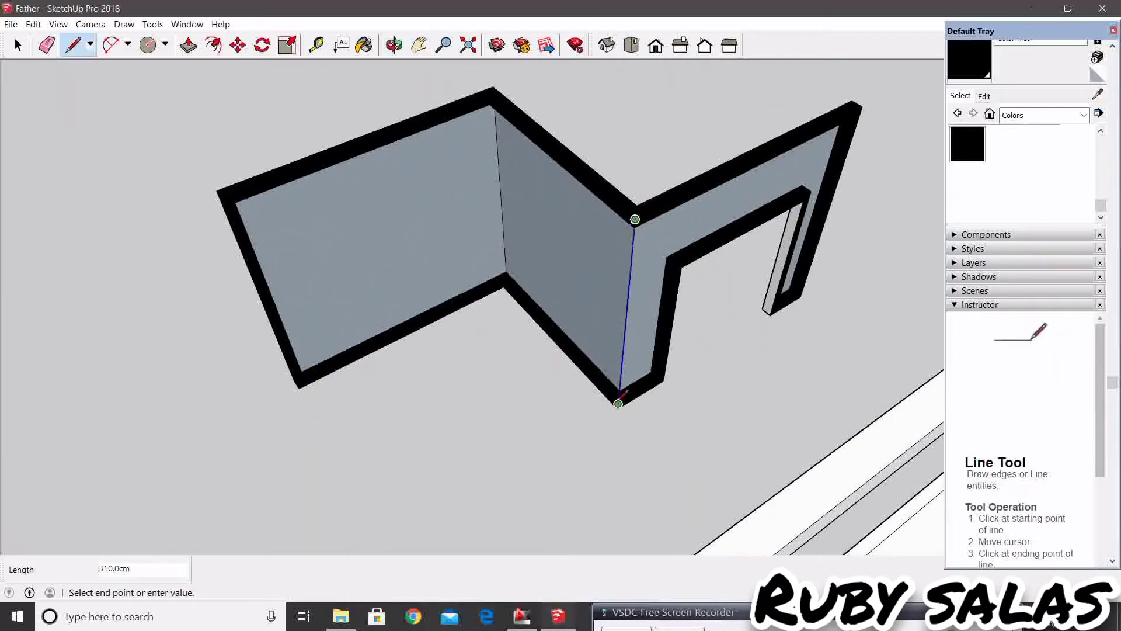
{"action": "left_click", "coordinate": [503, 281]}
{"action": "scroll", "coordinate": [526, 280], "scroll_direction": "down", "scroll_amount": 3}
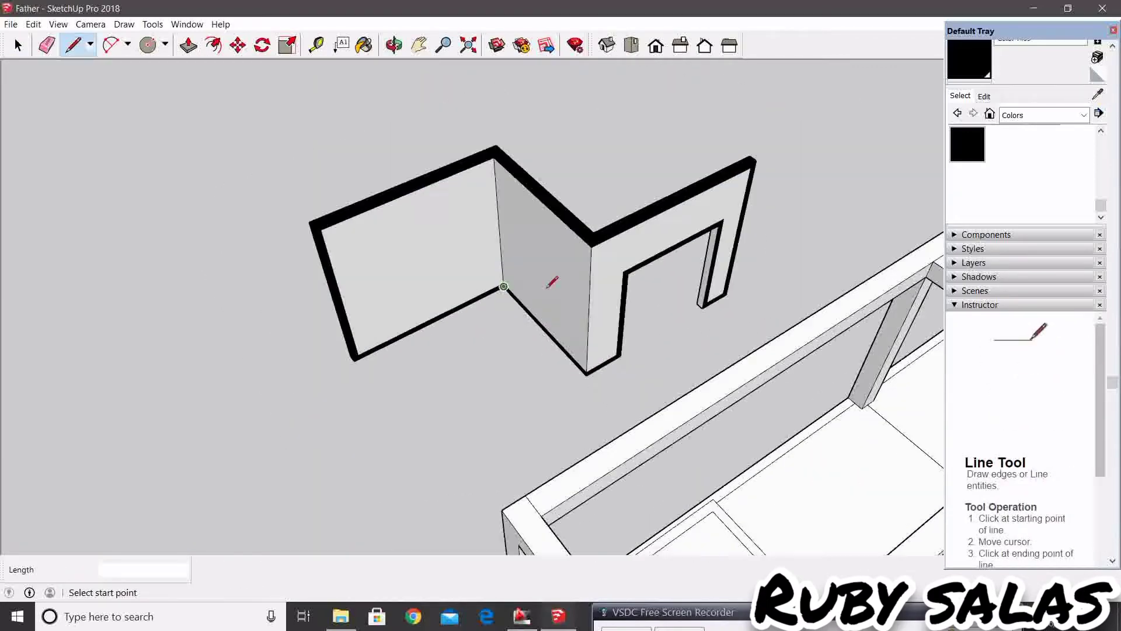
{"action": "mouse_move", "coordinate": [549, 280]}
{"action": "middle_mouse_down"}
{"action": "mouse_move", "coordinate": [537, 283]}
{"action": "mouse_move", "coordinate": [788, 300]}
{"action": "mouse_move", "coordinate": [521, 368]}
{"action": "mouse_move", "coordinate": [759, 400]}
{"action": "mouse_move", "coordinate": [451, 351]}
{"action": "mouse_move", "coordinate": [700, 327]}
{"action": "middle_mouse_up"}
{"action": "key", "text": "space"}
{"action": "scroll", "coordinate": [522, 368], "scroll_direction": "down", "scroll_amount": 3}
{"action": "scroll", "coordinate": [656, 325], "scroll_direction": "down", "scroll_amount": 2}
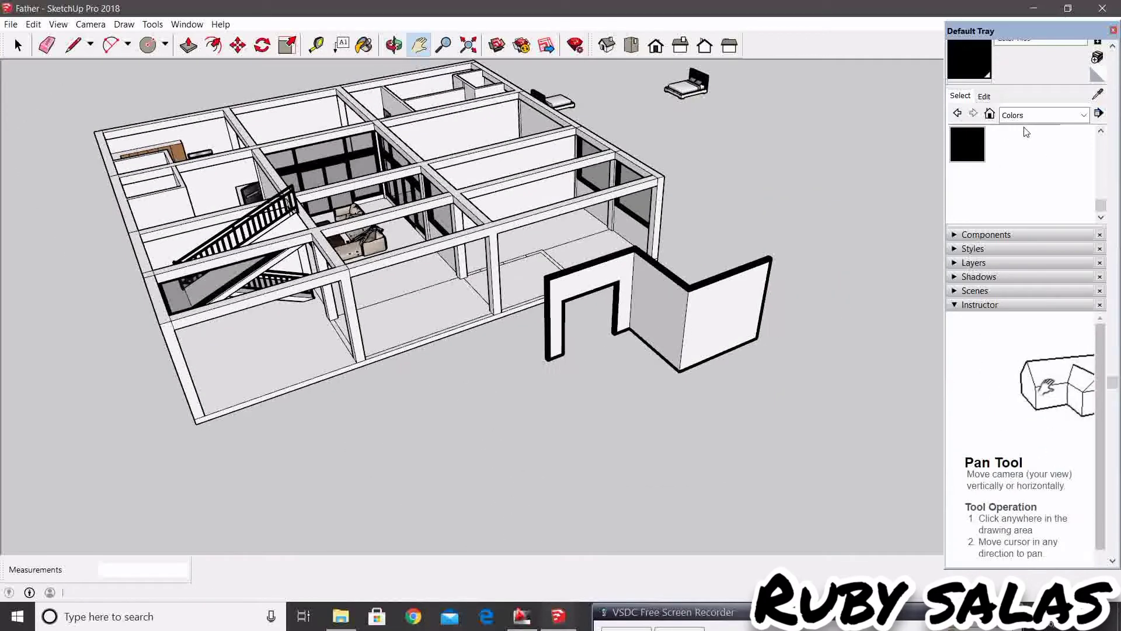
Recolour the L-shaped wall's white face grey and orbit over the wall.
{"action": "scroll", "coordinate": [661, 190], "scroll_direction": "up", "scroll_amount": 3}
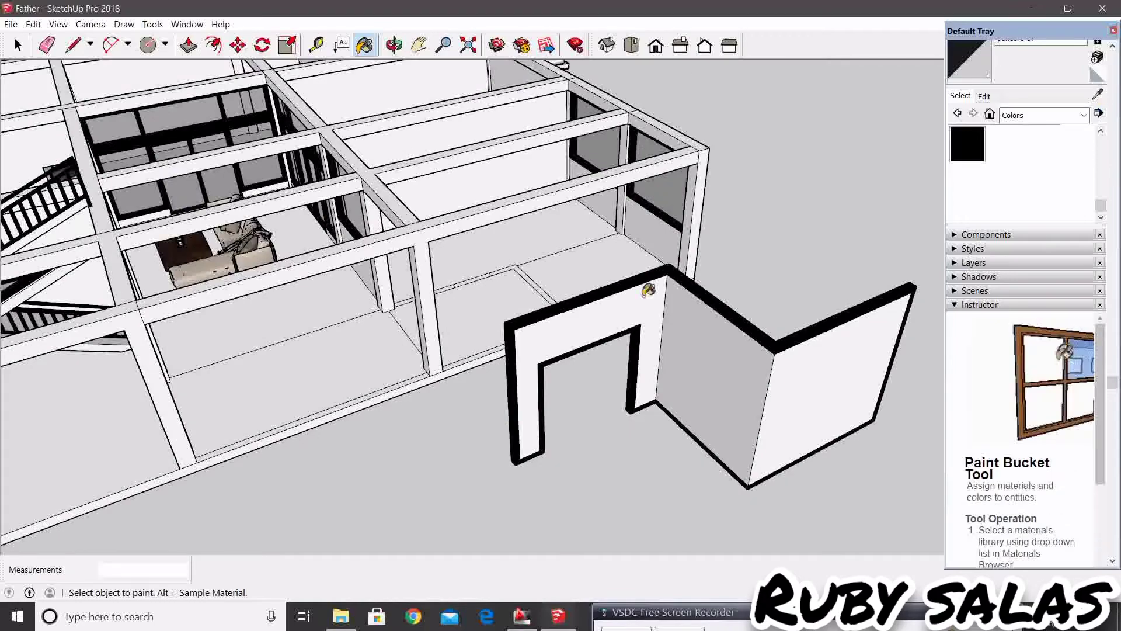
{"action": "left_click", "coordinate": [755, 368]}
{"action": "mouse_move", "coordinate": [755, 368]}
{"action": "middle_mouse_down"}
{"action": "mouse_move", "coordinate": [376, 343]}
{"action": "mouse_move", "coordinate": [623, 290]}
{"action": "mouse_move", "coordinate": [365, 386]}
{"action": "mouse_move", "coordinate": [395, 345]}
{"action": "middle_mouse_up"}
{"action": "mouse_move", "coordinate": [499, 293]}
{"action": "middle_mouse_down"}
{"action": "mouse_move", "coordinate": [453, 280]}
{"action": "mouse_move", "coordinate": [467, 257]}
{"action": "mouse_move", "coordinate": [461, 238]}
{"action": "mouse_move", "coordinate": [537, 301]}
{"action": "mouse_move", "coordinate": [766, 273]}
{"action": "middle_mouse_up"}
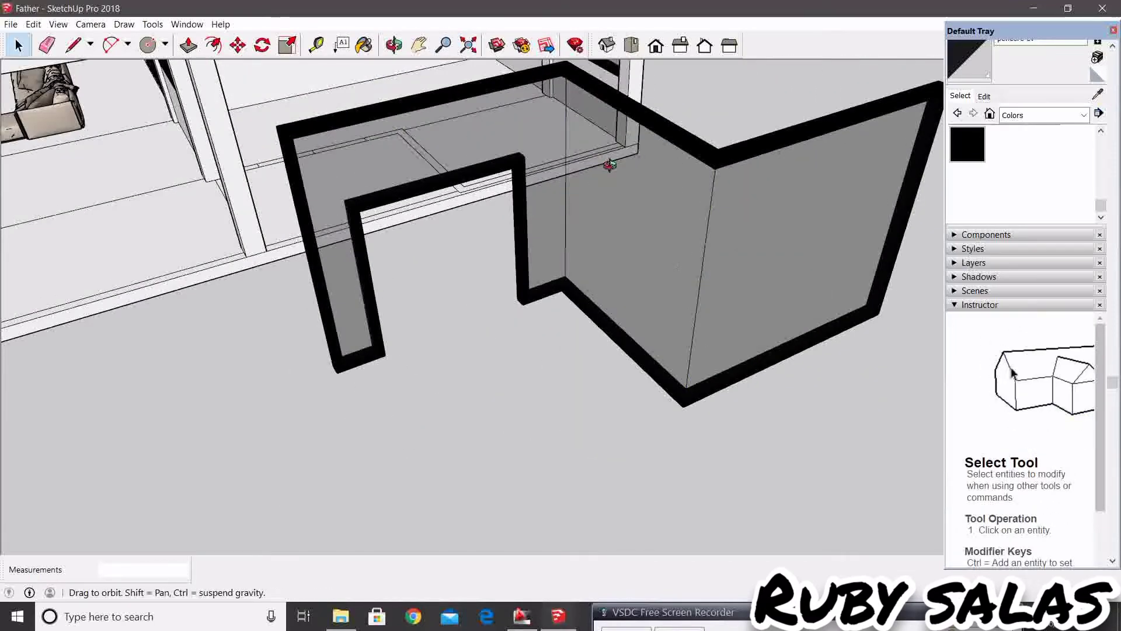
{"action": "mouse_move", "coordinate": [609, 166]}
{"action": "middle_mouse_down"}
{"action": "mouse_move", "coordinate": [251, 221]}
{"action": "mouse_move", "coordinate": [265, 236]}
{"action": "middle_mouse_up"}
Hide the two unwanted edges on the L-shaped wall piece.
{"action": "left_click", "coordinate": [293, 272]}
{"action": "mouse_move", "coordinate": [293, 272]}
{"action": "middle_mouse_down", "text": "shift"}
{"action": "mouse_move", "coordinate": [415, 243]}
{"action": "mouse_move", "coordinate": [275, 233]}
{"action": "mouse_move", "coordinate": [549, 253]}
{"action": "mouse_move", "coordinate": [526, 275]}
{"action": "mouse_move", "coordinate": [556, 380]}
{"action": "mouse_move", "coordinate": [744, 345]}
{"action": "mouse_move", "coordinate": [939, 366]}
{"action": "mouse_move", "coordinate": [789, 363]}
{"action": "mouse_move", "coordinate": [632, 399]}
{"action": "mouse_move", "coordinate": [561, 280]}
{"action": "mouse_move", "coordinate": [561, 313]}
{"action": "mouse_move", "coordinate": [563, 271]}
{"action": "mouse_move", "coordinate": [553, 266]}
{"action": "middle_mouse_up", "text": "shift"}
{"action": "left_click", "coordinate": [559, 291]}
{"action": "scroll", "coordinate": [560, 281], "scroll_direction": "up", "scroll_amount": 3}
{"action": "scroll", "coordinate": [573, 307], "scroll_direction": "up", "scroll_amount": 3}
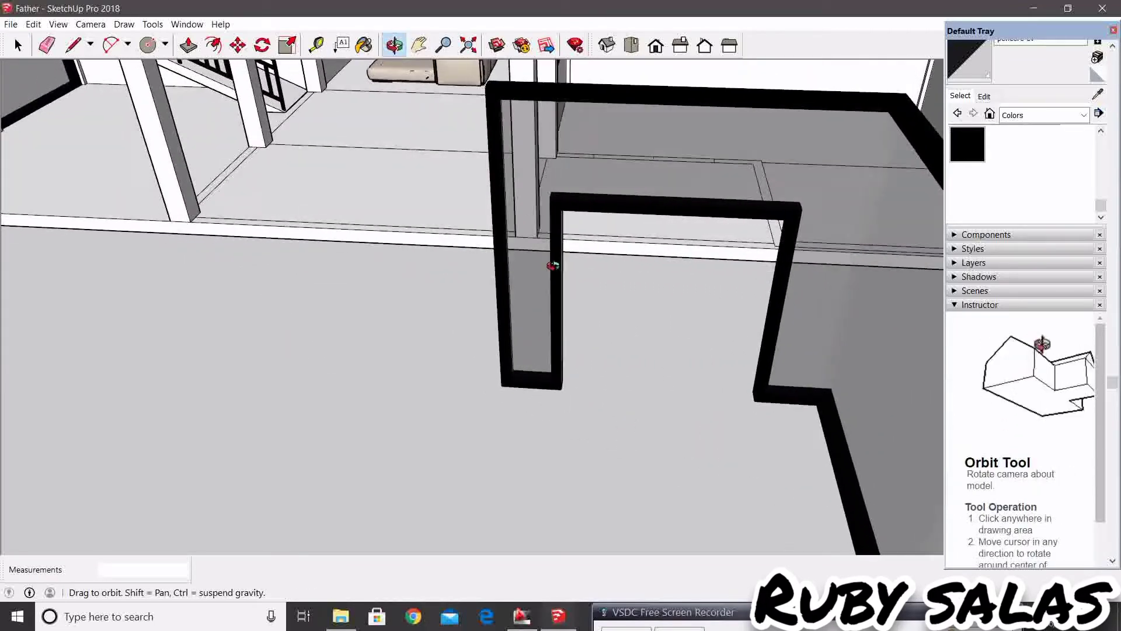
{"action": "scroll", "coordinate": [552, 267], "scroll_direction": "down", "scroll_amount": 2}
{"action": "scroll", "coordinate": [549, 257], "scroll_direction": "down", "scroll_amount": 1}
{"action": "scroll", "coordinate": [549, 260], "scroll_direction": "down", "scroll_amount": 1}
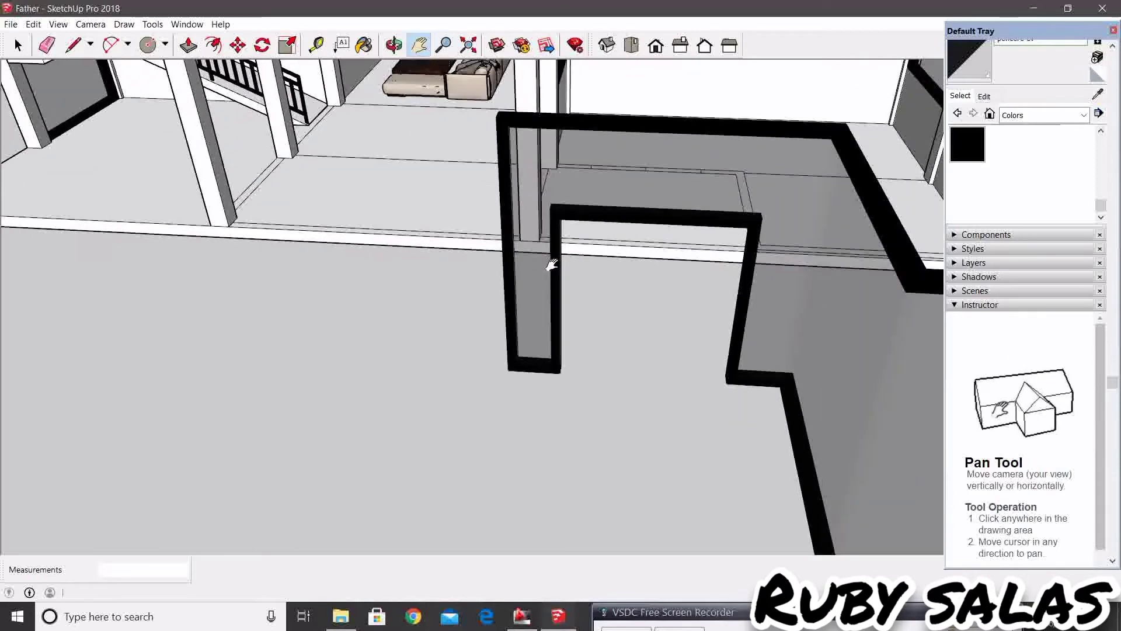
{"action": "scroll", "coordinate": [596, 282], "scroll_direction": "down", "scroll_amount": 3}
{"action": "mouse_move", "coordinate": [596, 281]}
{"action": "middle_mouse_down"}
{"action": "mouse_move", "coordinate": [606, 338]}
{"action": "mouse_move", "coordinate": [671, 288]}
{"action": "middle_mouse_up"}
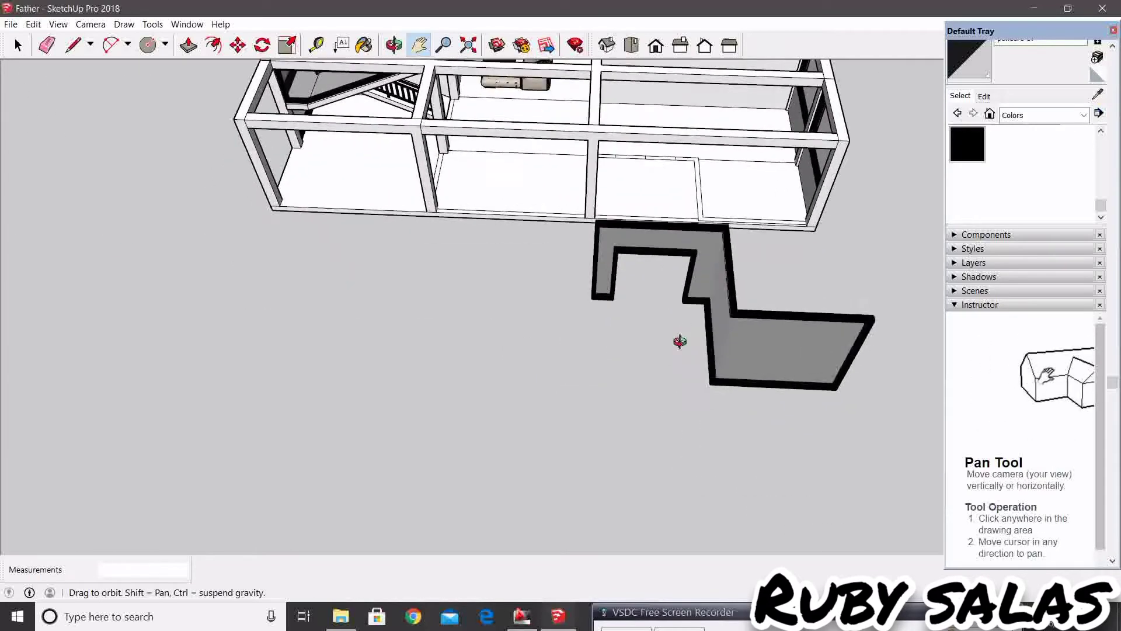
{"action": "middle_click_drag", "start_coordinate": [678, 341], "coordinate": [677, 360]}
Turn the selected L-shaped wall piece into a group.
{"action": "scroll", "coordinate": [699, 275], "scroll_direction": "up", "scroll_amount": 2}
{"action": "scroll", "coordinate": [703, 300], "scroll_direction": "up", "scroll_amount": 2}
{"action": "scroll", "coordinate": [755, 258], "scroll_direction": "up", "scroll_amount": 2}
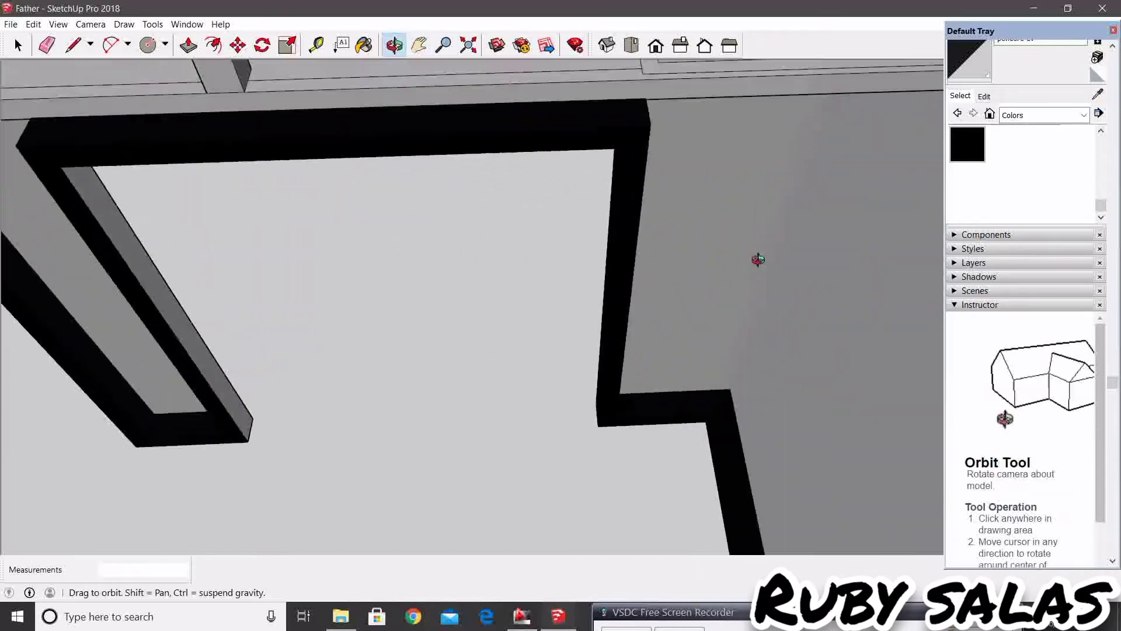
{"action": "scroll", "coordinate": [748, 300], "scroll_direction": "up", "scroll_amount": 2}
{"action": "scroll", "coordinate": [748, 300], "scroll_direction": "down", "scroll_amount": 2}
{"action": "scroll", "coordinate": [736, 327], "scroll_direction": "down", "scroll_amount": 2}
{"action": "mouse_move", "coordinate": [744, 356]}
{"action": "middle_mouse_down"}
{"action": "mouse_move", "coordinate": [656, 368]}
{"action": "mouse_move", "coordinate": [681, 348]}
{"action": "middle_mouse_up"}
{"action": "key", "text": "space"}
{"action": "left_click", "coordinate": [735, 454]}
{"action": "scroll", "coordinate": [718, 379], "scroll_direction": "up", "scroll_amount": 3}
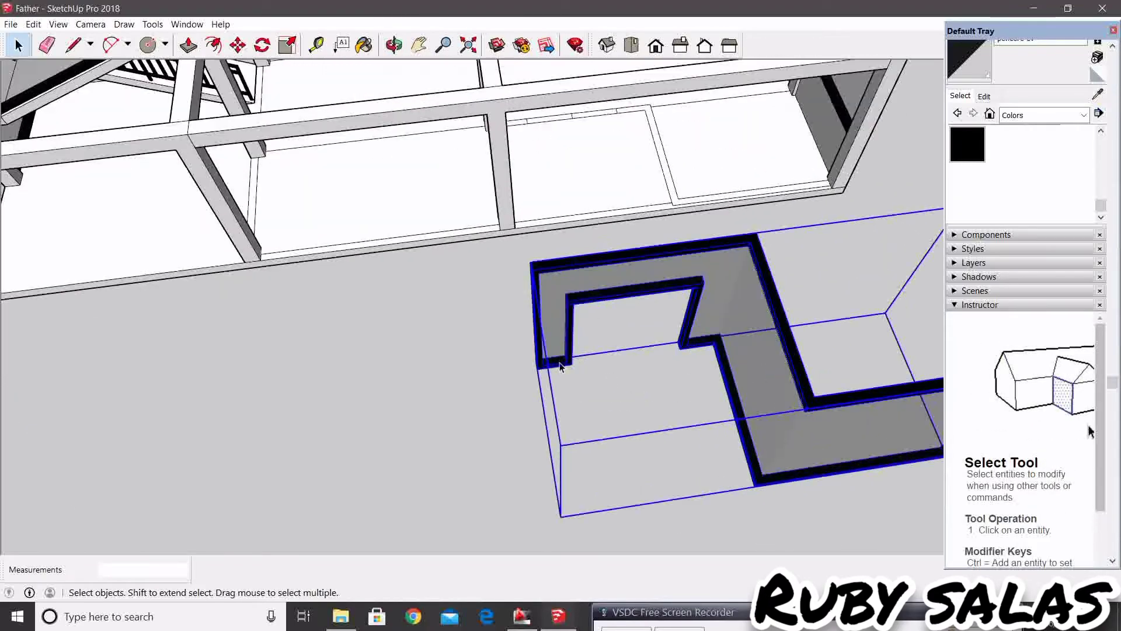
{"action": "mouse_move", "coordinate": [719, 380]}
{"action": "middle_mouse_down"}
{"action": "mouse_move", "coordinate": [743, 273]}
{"action": "mouse_move", "coordinate": [633, 278]}
{"action": "middle_mouse_up"}
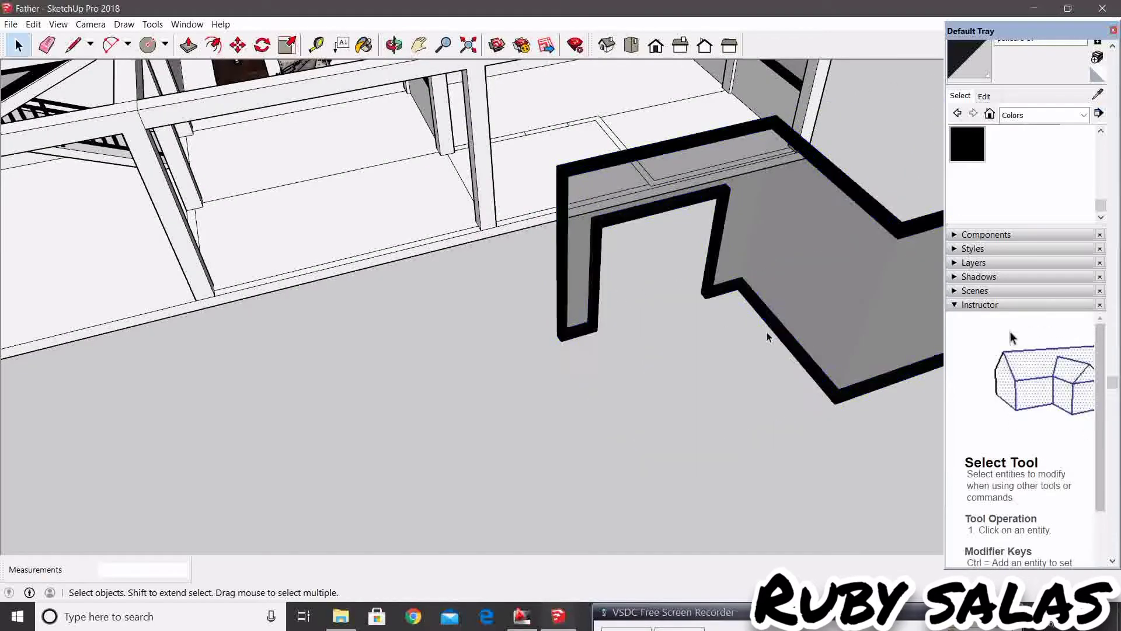
{"action": "scroll", "coordinate": [767, 337], "scroll_direction": "down", "scroll_amount": 3}
{"action": "middle_click_drag", "start_coordinate": [645, 320], "coordinate": [628, 345]}
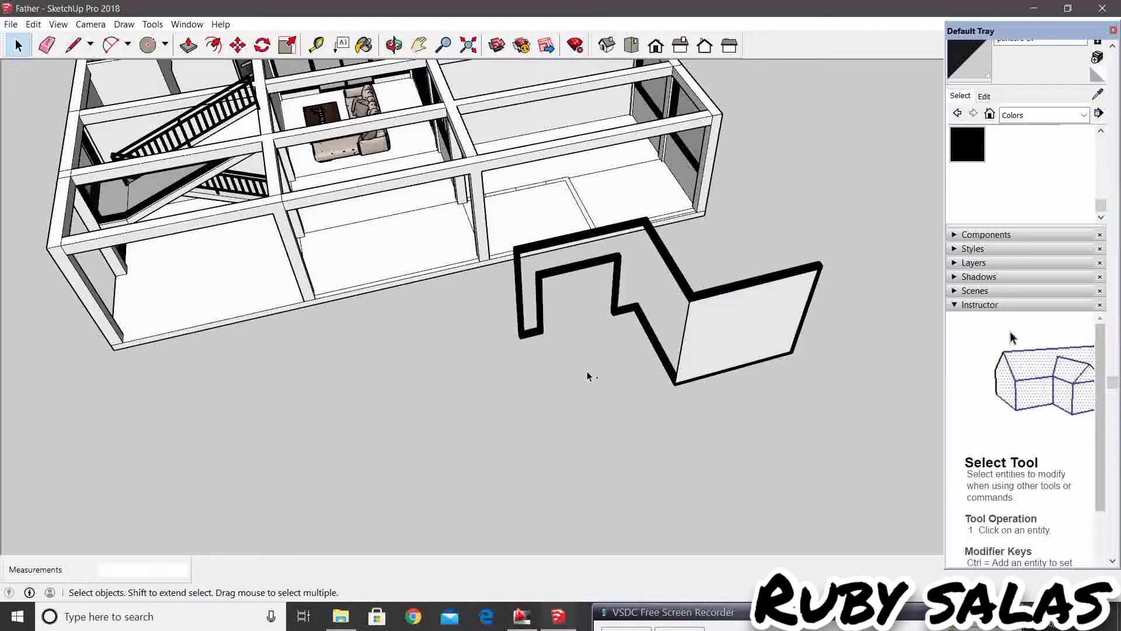
{"action": "scroll", "coordinate": [586, 360], "scroll_direction": "up", "scroll_amount": 2}
Erase the wall panels so only the frame remains, bringing the frame's inner corner into view.
{"action": "key", "text": "e"}
{"action": "key", "text": "space"}
{"action": "scroll", "coordinate": [614, 300], "scroll_direction": "down", "scroll_amount": 1}
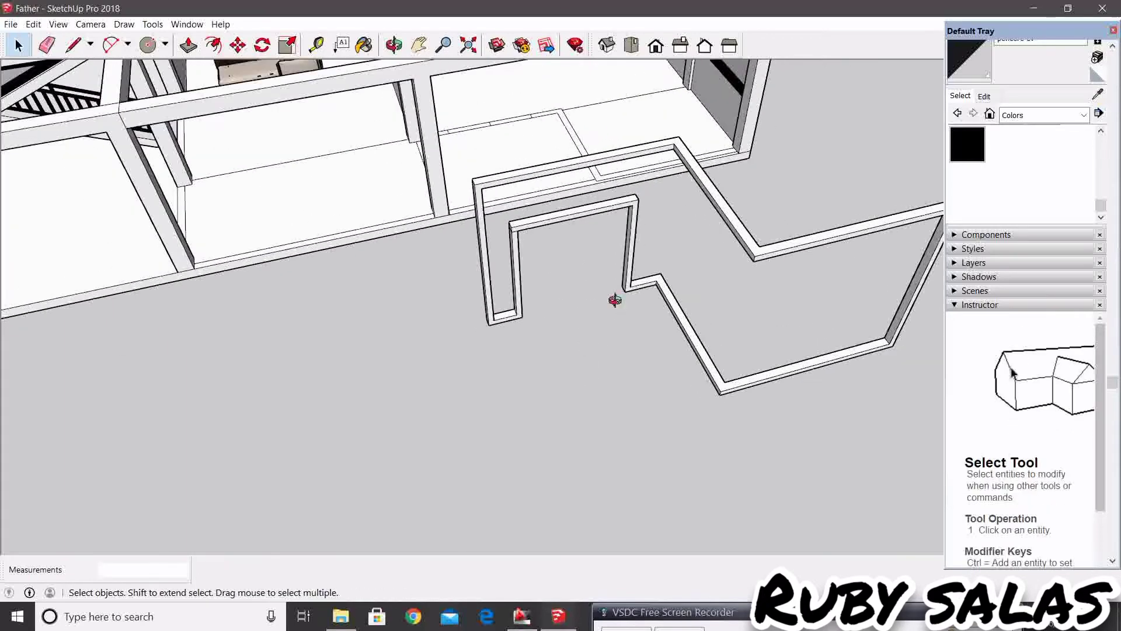
{"action": "mouse_move", "coordinate": [614, 300]}
{"action": "middle_mouse_down", "text": "shift"}
{"action": "mouse_move", "coordinate": [618, 426]}
{"action": "mouse_move", "coordinate": [413, 397]}
{"action": "mouse_move", "coordinate": [428, 408]}
{"action": "mouse_move", "coordinate": [215, 453]}
{"action": "mouse_move", "coordinate": [532, 391]}
{"action": "mouse_move", "coordinate": [524, 376]}
{"action": "mouse_move", "coordinate": [555, 368]}
{"action": "mouse_move", "coordinate": [397, 349]}
{"action": "middle_mouse_up", "text": "shift"}
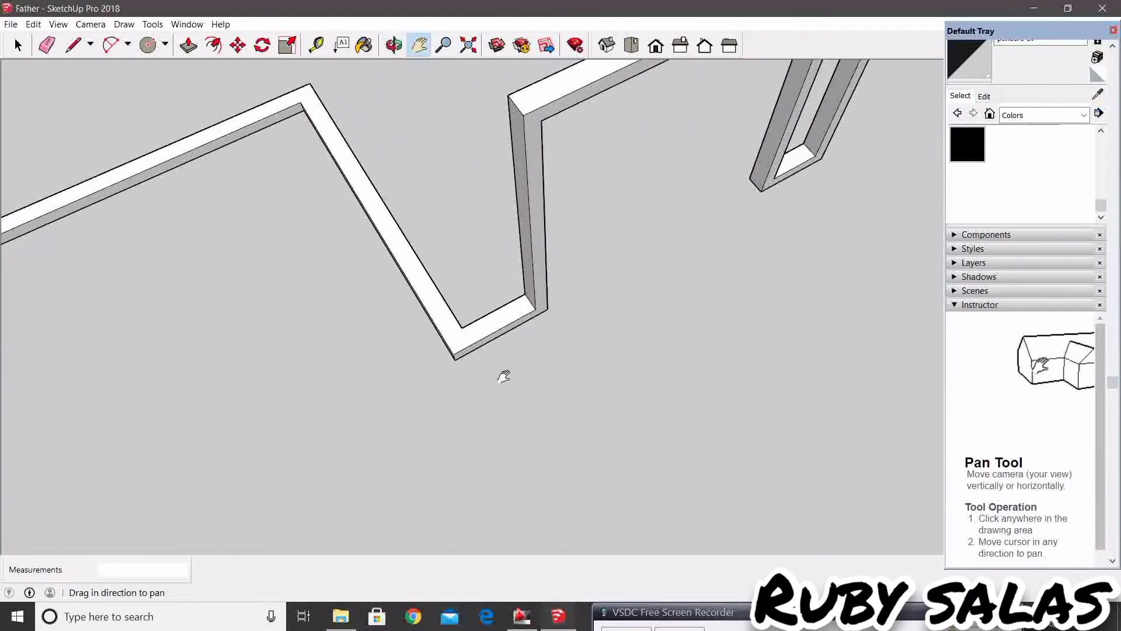
{"action": "middle_click_drag", "start_coordinate": [503, 376], "coordinate": [625, 369], "text": "shift"}
{"action": "scroll", "coordinate": [470, 345], "scroll_direction": "up", "scroll_amount": 3}
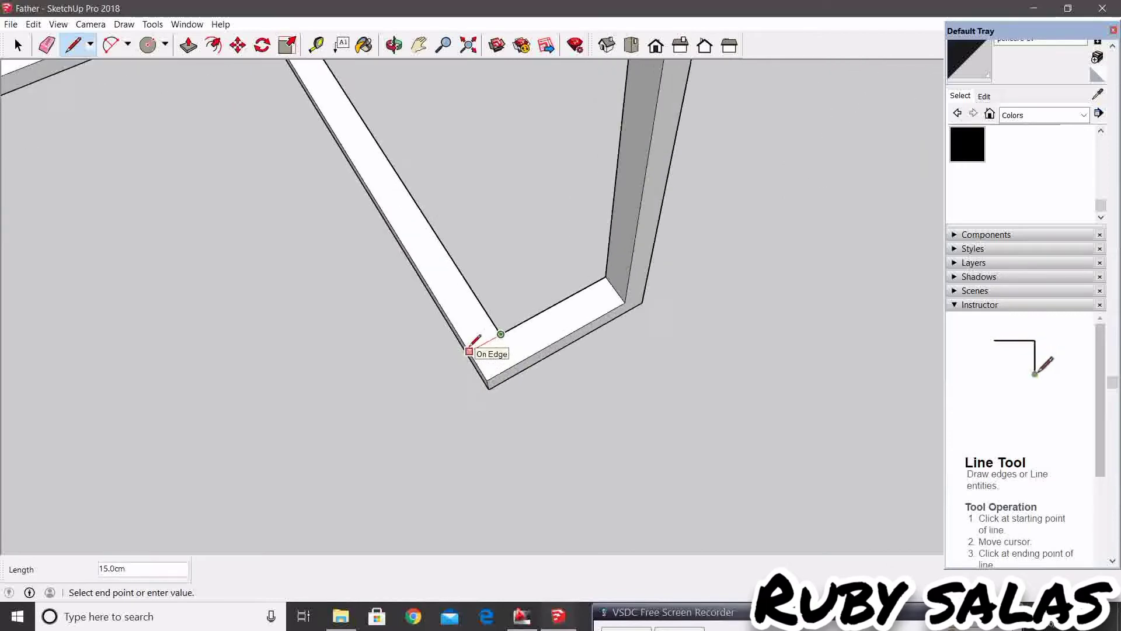
Draw a short edge across the frame corner and push/pull the new face to extend the frame.
{"action": "left_click", "coordinate": [503, 341]}
{"action": "key", "text": "space"}
{"action": "scroll", "coordinate": [514, 377], "scroll_direction": "down", "scroll_amount": 2}
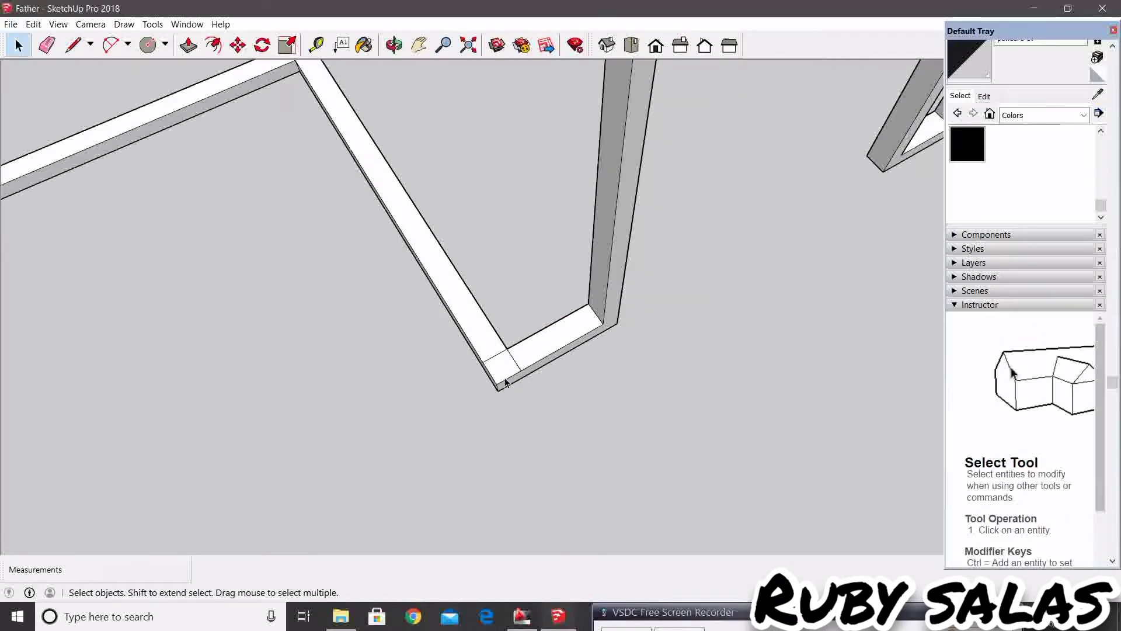
{"action": "scroll", "coordinate": [503, 344], "scroll_direction": "down", "scroll_amount": 2}
{"action": "left_click", "coordinate": [493, 358]}
{"action": "mouse_move", "coordinate": [493, 358]}
{"action": "middle_mouse_down"}
{"action": "mouse_move", "coordinate": [464, 183]}
{"action": "mouse_move", "coordinate": [566, 233]}
{"action": "mouse_move", "coordinate": [536, 249]}
{"action": "middle_mouse_up"}
{"action": "left_click", "coordinate": [460, 175]}
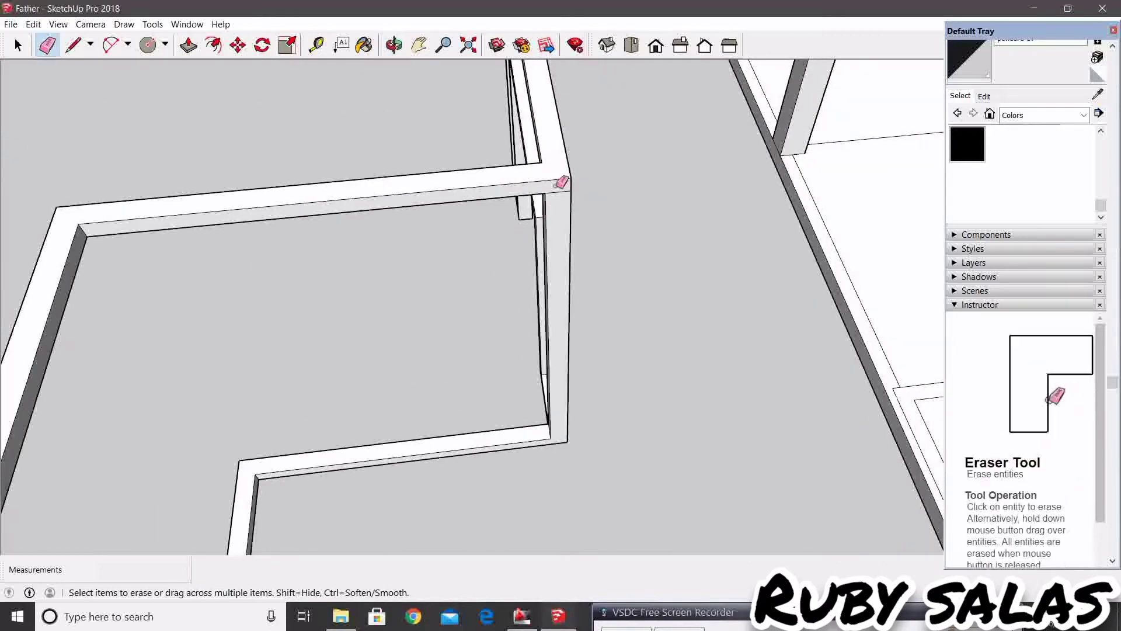
{"action": "mouse_move", "coordinate": [562, 183]}
{"action": "middle_mouse_down"}
{"action": "mouse_move", "coordinate": [874, 326]}
{"action": "mouse_move", "coordinate": [703, 261]}
{"action": "mouse_move", "coordinate": [685, 261]}
{"action": "mouse_move", "coordinate": [676, 320]}
{"action": "middle_mouse_up"}
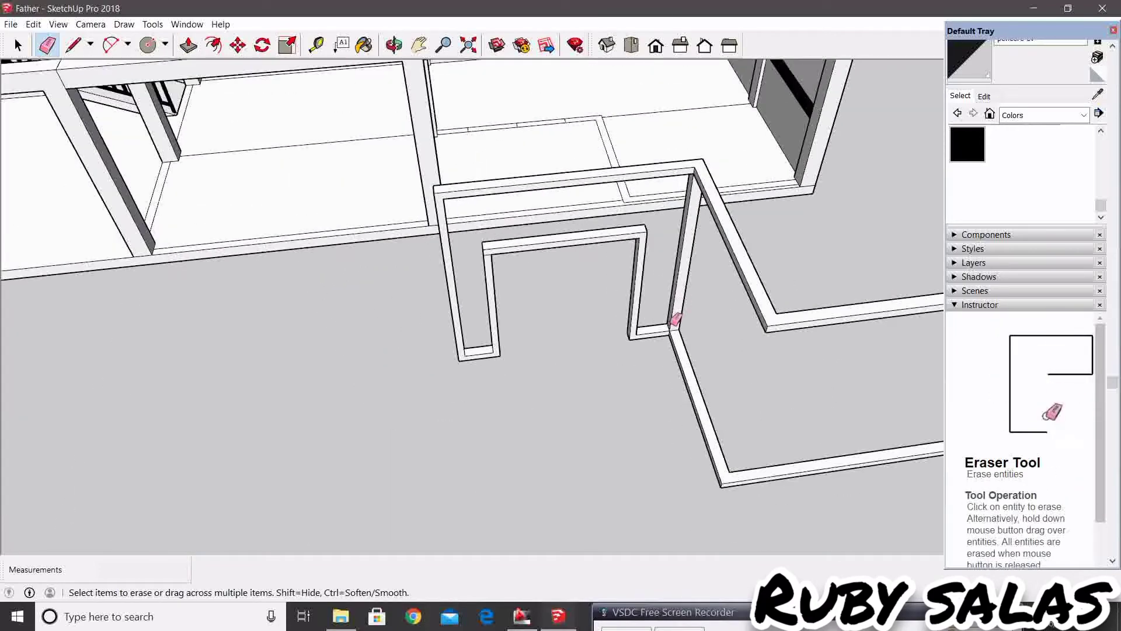
{"action": "scroll", "coordinate": [677, 320], "scroll_direction": "up", "scroll_amount": 2}
{"action": "scroll", "coordinate": [683, 321], "scroll_direction": "up", "scroll_amount": 3}
Move the view along the frame to check the cleaned-up corner.
{"action": "key", "text": "space"}
{"action": "scroll", "coordinate": [718, 351], "scroll_direction": "down", "scroll_amount": 3}
{"action": "mouse_move", "coordinate": [720, 358]}
{"action": "middle_mouse_down", "text": "shift"}
{"action": "mouse_move", "coordinate": [504, 367]}
{"action": "mouse_move", "coordinate": [668, 350]}
{"action": "mouse_move", "coordinate": [578, 393]}
{"action": "mouse_move", "coordinate": [565, 352]}
{"action": "mouse_move", "coordinate": [638, 438]}
{"action": "middle_mouse_up", "text": "shift"}
{"action": "scroll", "coordinate": [438, 325], "scroll_direction": "up", "scroll_amount": 2}
{"action": "scroll", "coordinate": [531, 315], "scroll_direction": "up", "scroll_amount": 3}
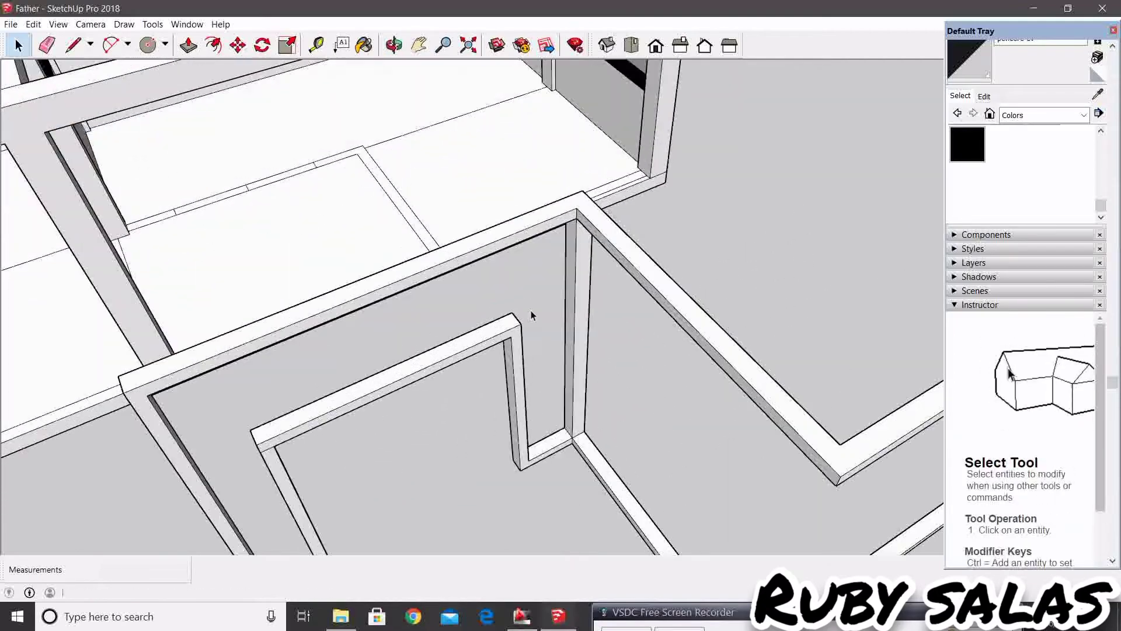
{"action": "mouse_move", "coordinate": [532, 315]}
{"action": "middle_mouse_down"}
{"action": "mouse_move", "coordinate": [518, 280]}
{"action": "mouse_move", "coordinate": [541, 328]}
{"action": "mouse_move", "coordinate": [395, 258]}
{"action": "mouse_move", "coordinate": [620, 316]}
{"action": "mouse_move", "coordinate": [655, 304]}
{"action": "middle_mouse_up"}
{"action": "scroll", "coordinate": [511, 282], "scroll_direction": "up", "scroll_amount": 3}
{"action": "key", "text": "l"}
{"action": "scroll", "coordinate": [513, 273], "scroll_direction": "up", "scroll_amount": 2}
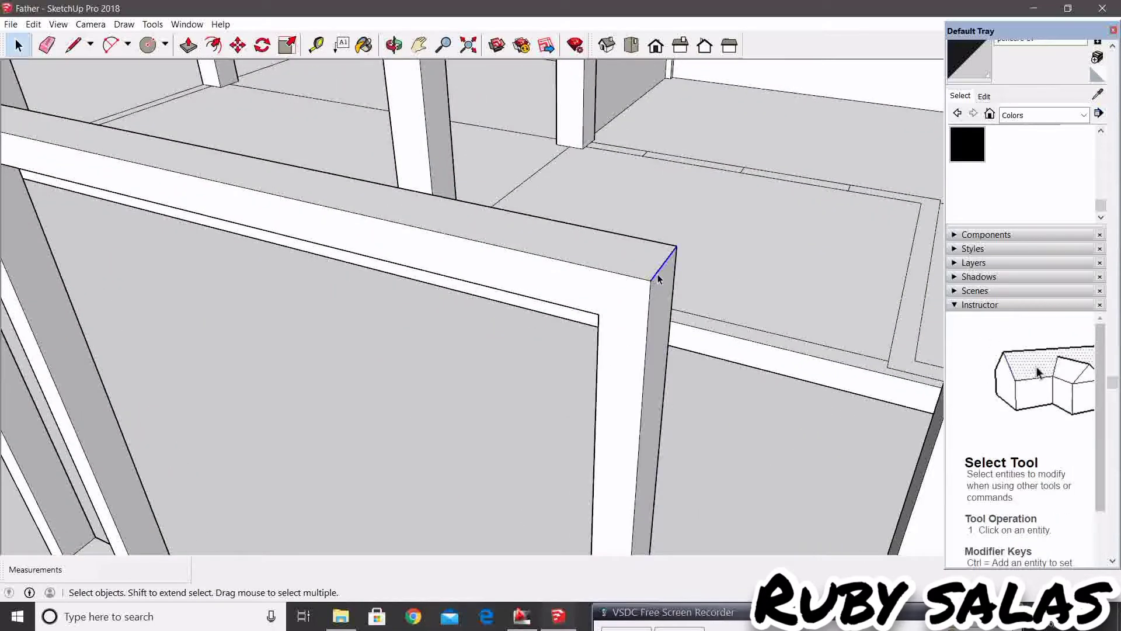
Return to Select and orbit to a steep top-down view of the frame beside the house.
{"action": "key", "text": "space"}
{"action": "mouse_move", "coordinate": [649, 324]}
{"action": "middle_mouse_down"}
{"action": "mouse_move", "coordinate": [672, 312]}
{"action": "mouse_move", "coordinate": [853, 362]}
{"action": "mouse_move", "coordinate": [699, 408]}
{"action": "middle_mouse_up"}
{"action": "key", "text": "p"}
{"action": "scroll", "coordinate": [611, 345], "scroll_direction": "up", "scroll_amount": 2}
{"action": "scroll", "coordinate": [615, 356], "scroll_direction": "up", "scroll_amount": 2}
{"action": "scroll", "coordinate": [584, 344], "scroll_direction": "up", "scroll_amount": 2}
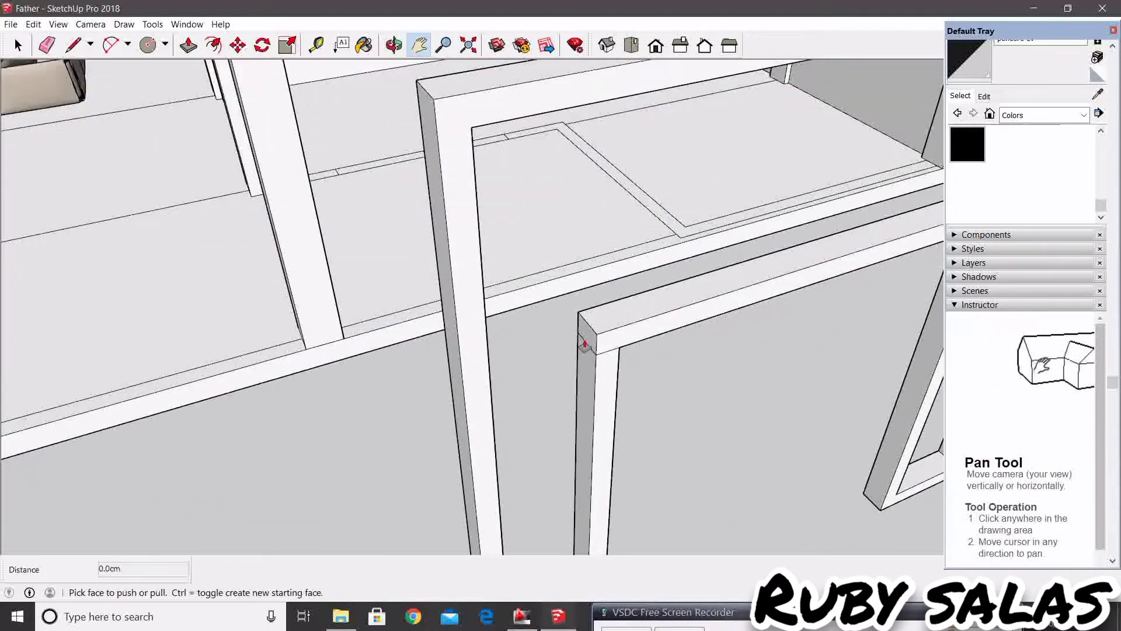
{"action": "key", "text": "space"}
{"action": "scroll", "coordinate": [636, 406], "scroll_direction": "down", "scroll_amount": 5}
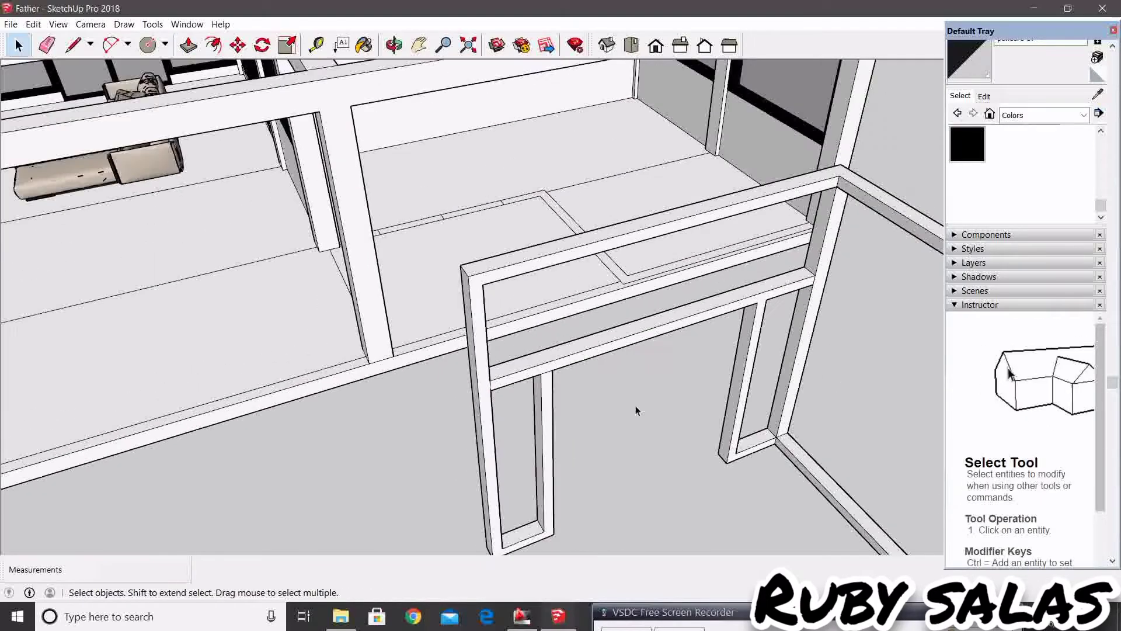
{"action": "mouse_move", "coordinate": [636, 405]}
{"action": "middle_mouse_down"}
{"action": "mouse_move", "coordinate": [688, 430]}
{"action": "mouse_move", "coordinate": [606, 422]}
{"action": "middle_mouse_up"}
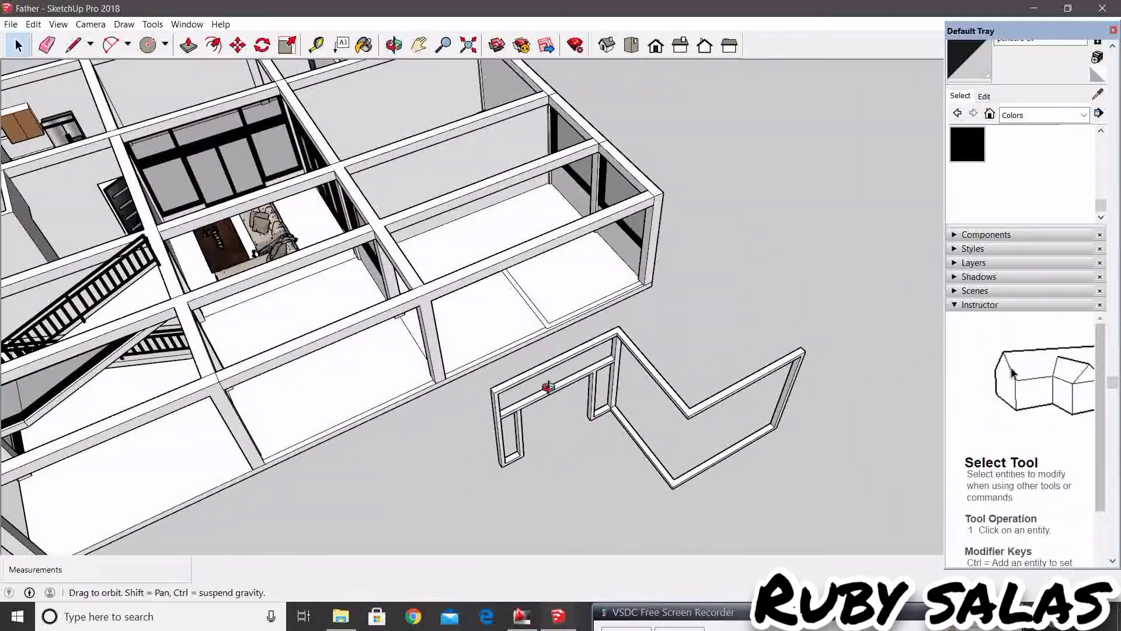
{"action": "scroll", "coordinate": [545, 383], "scroll_direction": "down", "scroll_amount": 3}
{"action": "mouse_move", "coordinate": [545, 383]}
{"action": "middle_mouse_down", "text": "shift"}
{"action": "mouse_move", "coordinate": [538, 468]}
{"action": "mouse_move", "coordinate": [489, 318]}
{"action": "mouse_move", "coordinate": [528, 213]}
{"action": "mouse_move", "coordinate": [447, 357]}
{"action": "middle_mouse_up", "text": "shift"}
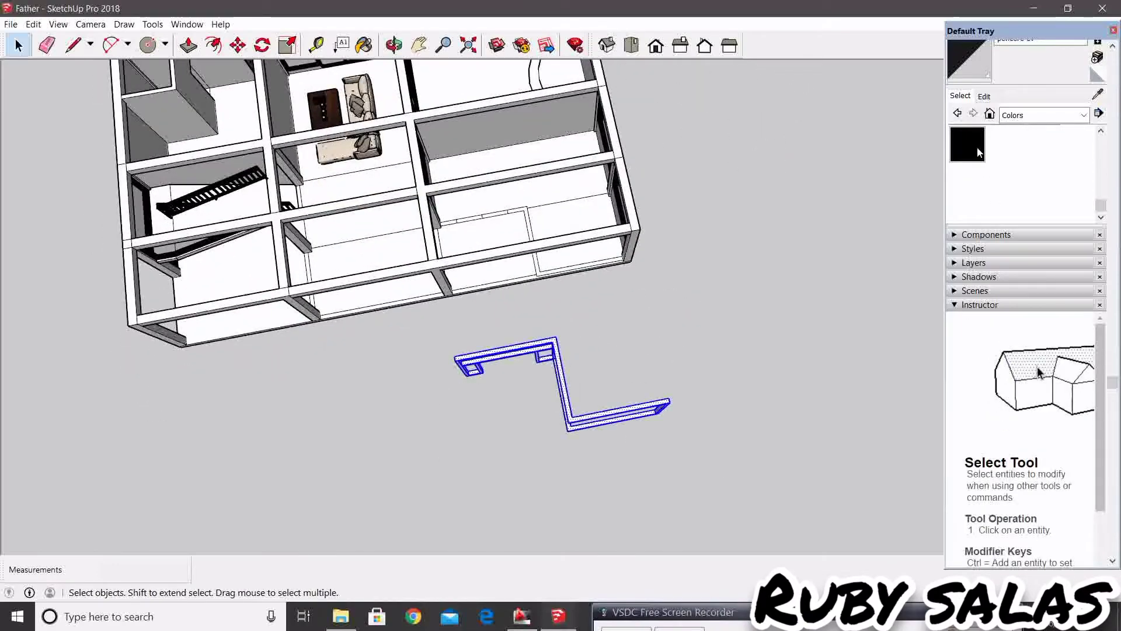
Paint the selected frame black and orbit in closer to it.
{"action": "left_click", "coordinate": [566, 367]}
{"action": "middle_click_drag", "start_coordinate": [561, 376], "coordinate": [608, 230]}
{"action": "scroll", "coordinate": [571, 310], "scroll_direction": "up", "scroll_amount": 3}
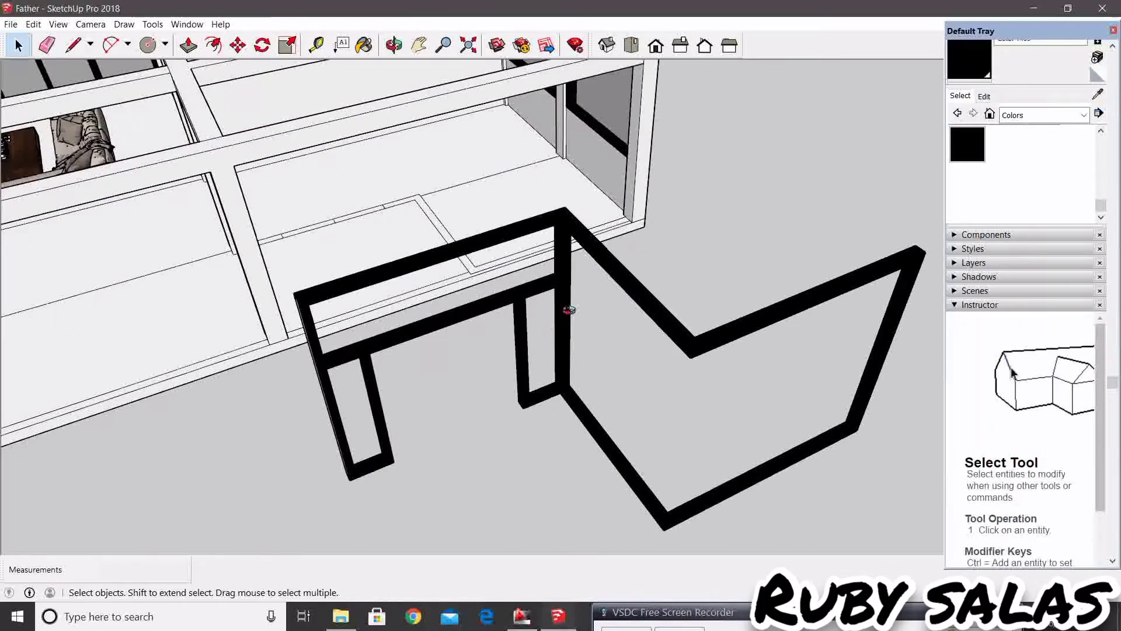
{"action": "scroll", "coordinate": [571, 310], "scroll_direction": "up", "scroll_amount": 2}
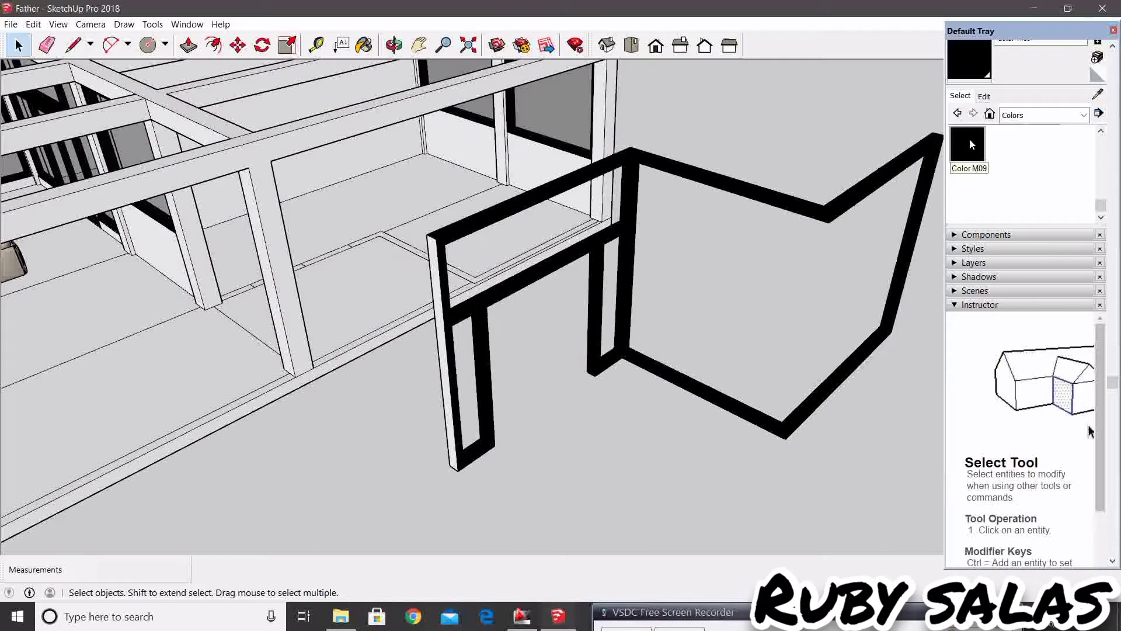
{"action": "mouse_move", "coordinate": [441, 306]}
{"action": "middle_mouse_down"}
{"action": "mouse_move", "coordinate": [493, 473]}
{"action": "mouse_move", "coordinate": [607, 382]}
{"action": "middle_mouse_up"}
{"action": "key", "text": "space"}
{"action": "scroll", "coordinate": [523, 431], "scroll_direction": "up", "scroll_amount": 1}
Trace a line to close the panel above the door opening with a face.
{"action": "key", "text": "l"}
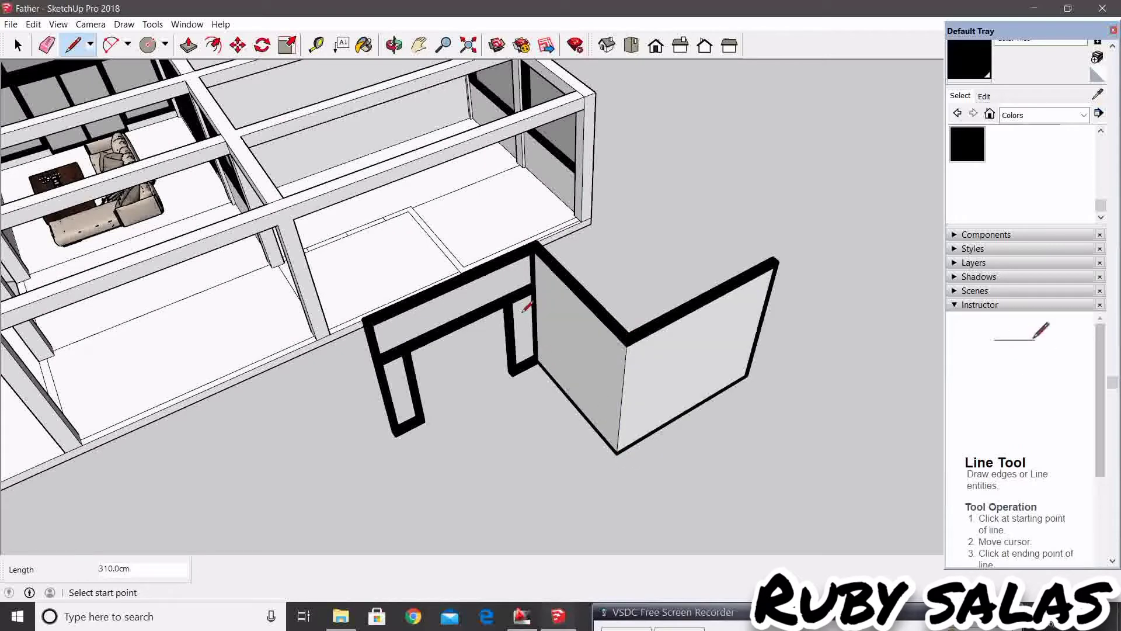
{"action": "scroll", "coordinate": [524, 310], "scroll_direction": "up", "scroll_amount": 2}
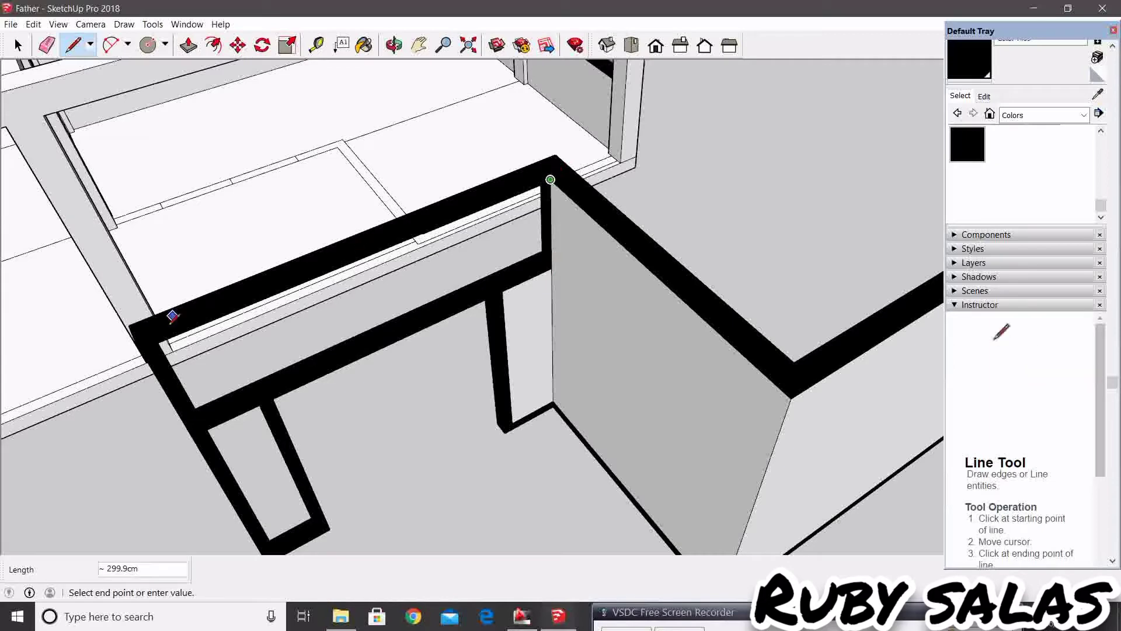
{"action": "left_click", "coordinate": [156, 341]}
{"action": "key", "text": "space"}
{"action": "scroll", "coordinate": [269, 412], "scroll_direction": "down", "scroll_amount": 3}
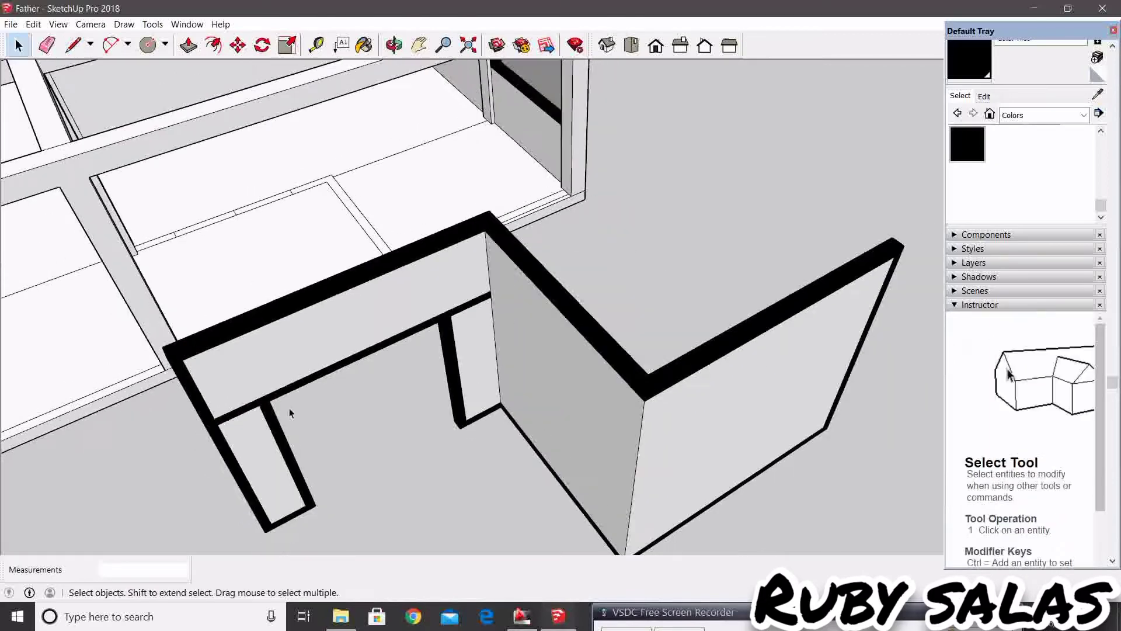
Draw edges closing the beam's front face and splitting the wall panel face.
{"action": "mouse_move", "coordinate": [288, 413]}
{"action": "middle_mouse_down"}
{"action": "mouse_move", "coordinate": [829, 413]}
{"action": "mouse_move", "coordinate": [743, 274]}
{"action": "middle_mouse_up"}
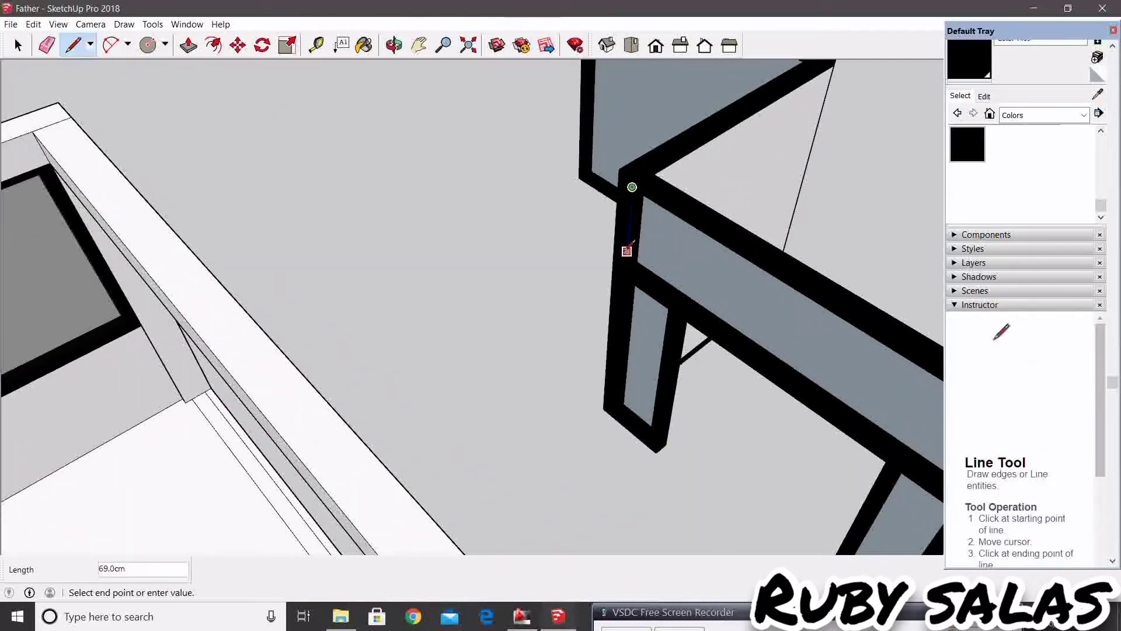
{"action": "left_click", "coordinate": [626, 268]}
{"action": "left_click", "coordinate": [616, 395]}
{"action": "key", "text": "space"}
{"action": "scroll", "coordinate": [615, 395], "scroll_direction": "down", "scroll_amount": 3}
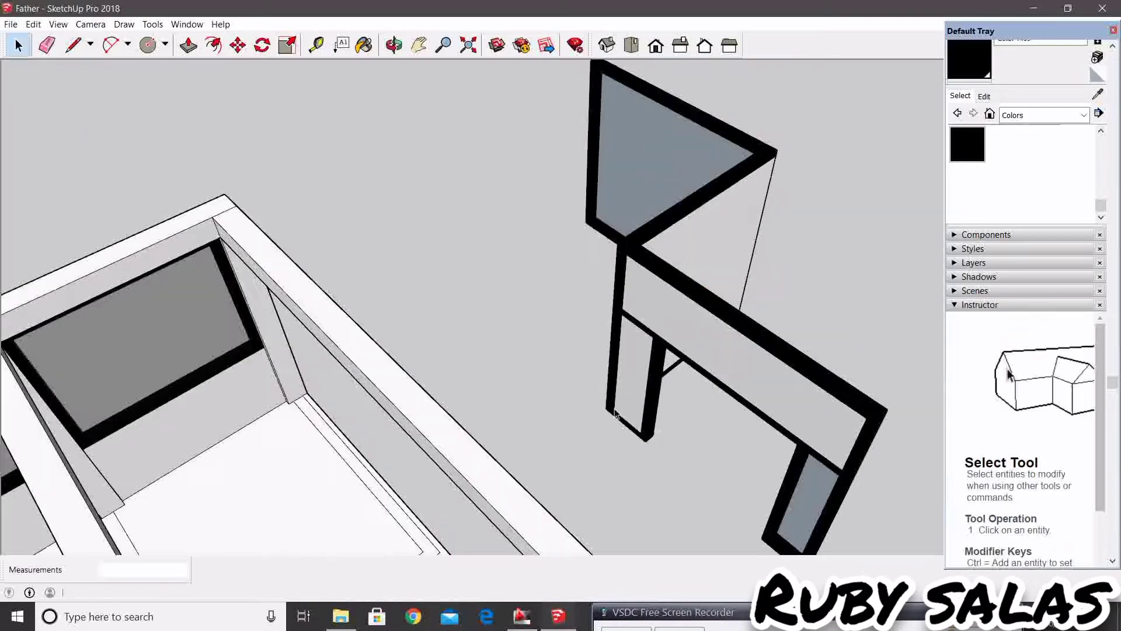
{"action": "mouse_move", "coordinate": [616, 395]}
{"action": "middle_mouse_down"}
{"action": "mouse_move", "coordinate": [531, 325]}
{"action": "mouse_move", "coordinate": [656, 337]}
{"action": "mouse_move", "coordinate": [663, 363]}
{"action": "mouse_move", "coordinate": [488, 368]}
{"action": "mouse_move", "coordinate": [500, 237]}
{"action": "middle_mouse_up"}
{"action": "key", "text": "l"}
{"action": "key", "text": "space"}
{"action": "scroll", "coordinate": [607, 327], "scroll_direction": "down", "scroll_amount": 3}
{"action": "key", "text": "l"}
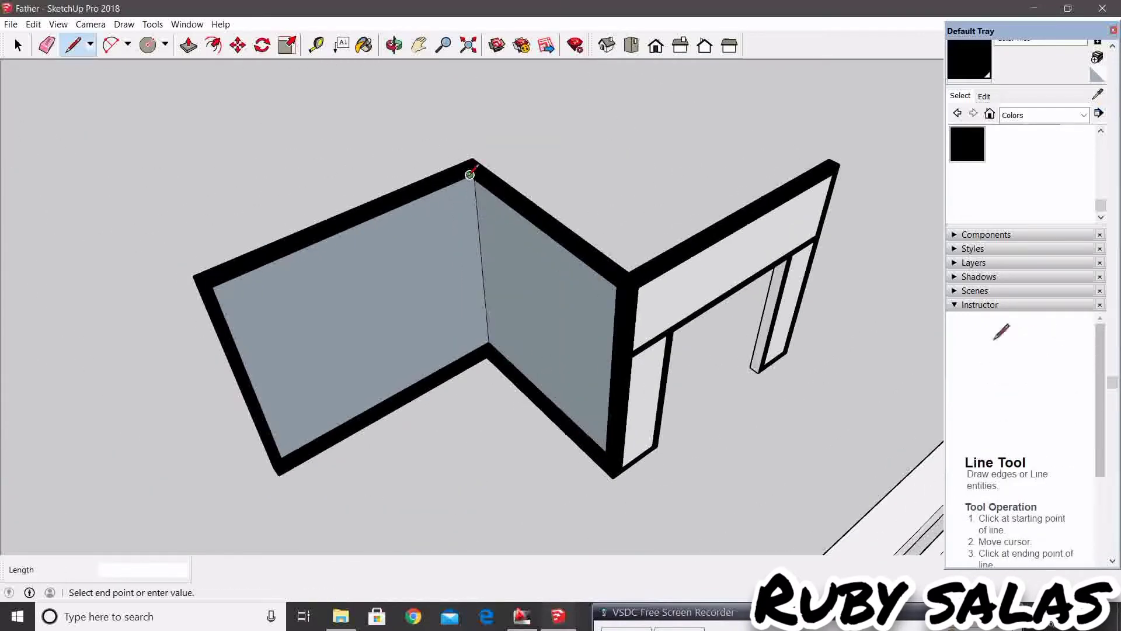
{"action": "left_click", "coordinate": [486, 356]}
Orbit around the house to a steep top-down view of the black-framed panel.
{"action": "scroll", "coordinate": [494, 350], "scroll_direction": "down", "scroll_amount": 3}
{"action": "middle_click_drag", "start_coordinate": [494, 350], "coordinate": [521, 366]}
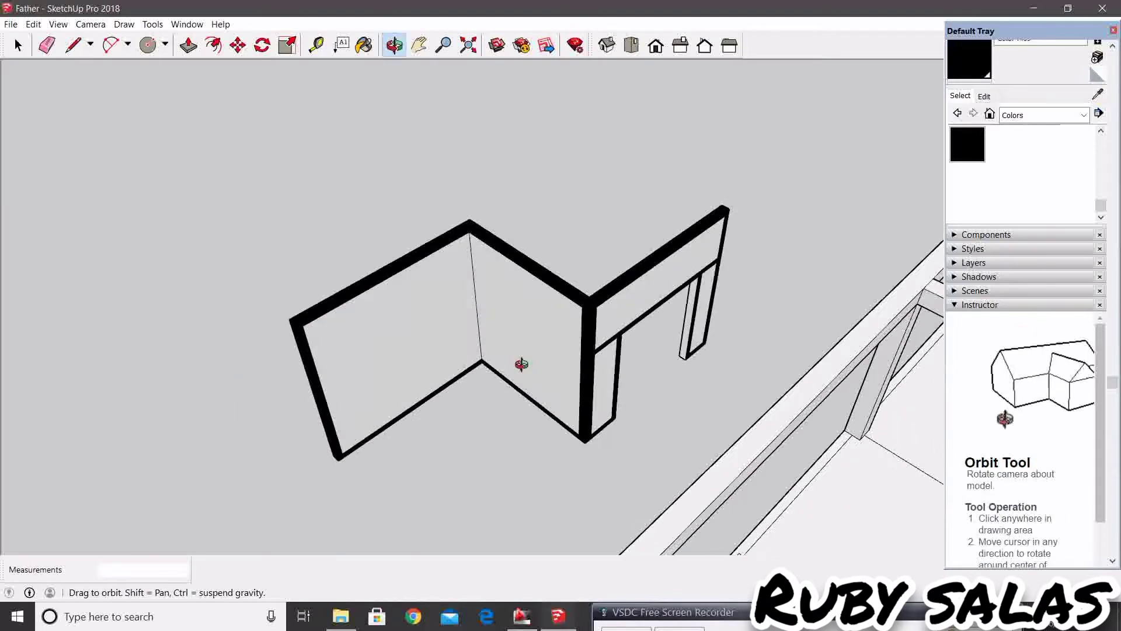
{"action": "key", "text": "space"}
{"action": "scroll", "coordinate": [671, 393], "scroll_direction": "down", "scroll_amount": 3}
{"action": "mouse_move", "coordinate": [671, 393]}
{"action": "middle_mouse_down"}
{"action": "mouse_move", "coordinate": [892, 349]}
{"action": "mouse_move", "coordinate": [529, 365]}
{"action": "mouse_move", "coordinate": [1055, 191]}
{"action": "middle_mouse_up"}
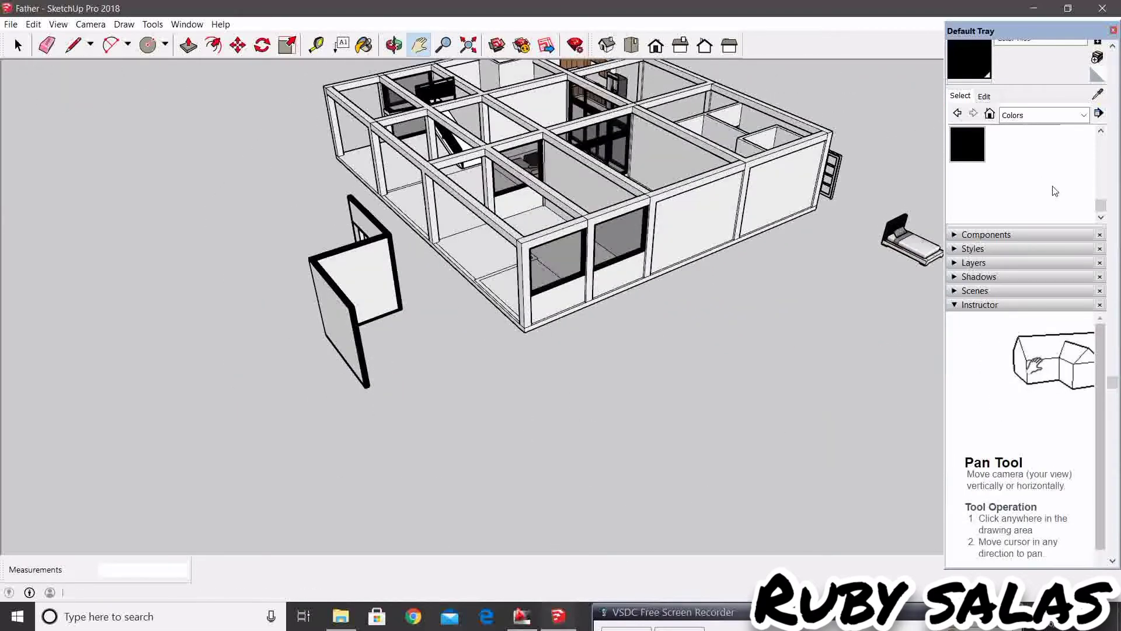
{"action": "scroll", "coordinate": [388, 281], "scroll_direction": "up", "scroll_amount": 3}
{"action": "mouse_move", "coordinate": [318, 306]}
{"action": "middle_mouse_down"}
{"action": "mouse_move", "coordinate": [272, 257]}
{"action": "mouse_move", "coordinate": [796, 268]}
{"action": "mouse_move", "coordinate": [641, 301]}
{"action": "middle_mouse_up"}
{"action": "scroll", "coordinate": [313, 243], "scroll_direction": "down", "scroll_amount": 2}
{"action": "scroll", "coordinate": [709, 319], "scroll_direction": "up", "scroll_amount": 2}
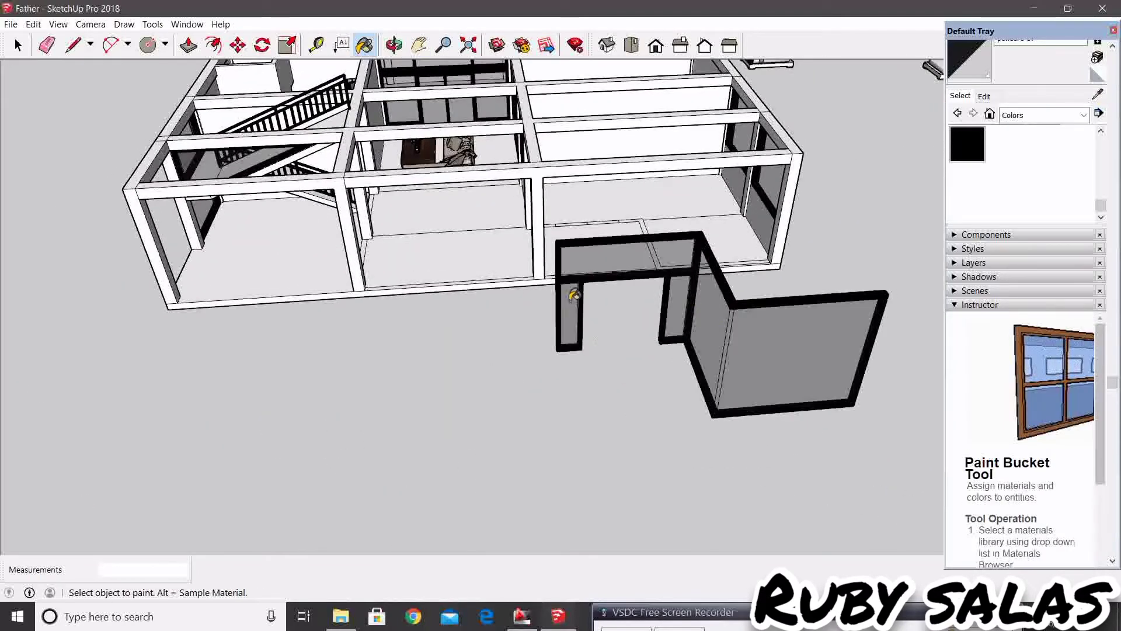
Use the edge's right-click menu on the panel's inside-corner seam, then view the house and panel from above.
{"action": "key", "text": "space"}
{"action": "scroll", "coordinate": [608, 328], "scroll_direction": "down", "scroll_amount": 3}
{"action": "scroll", "coordinate": [642, 344], "scroll_direction": "up", "scroll_amount": 3}
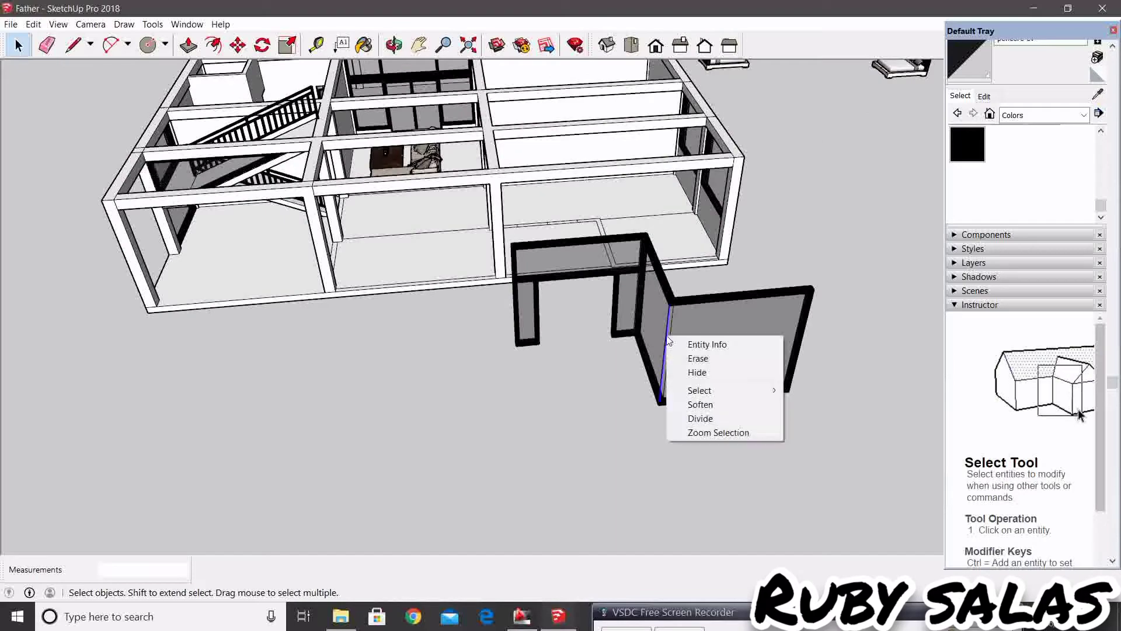
{"action": "left_click", "coordinate": [708, 307]}
{"action": "middle_click_drag", "start_coordinate": [708, 307], "coordinate": [304, 236]}
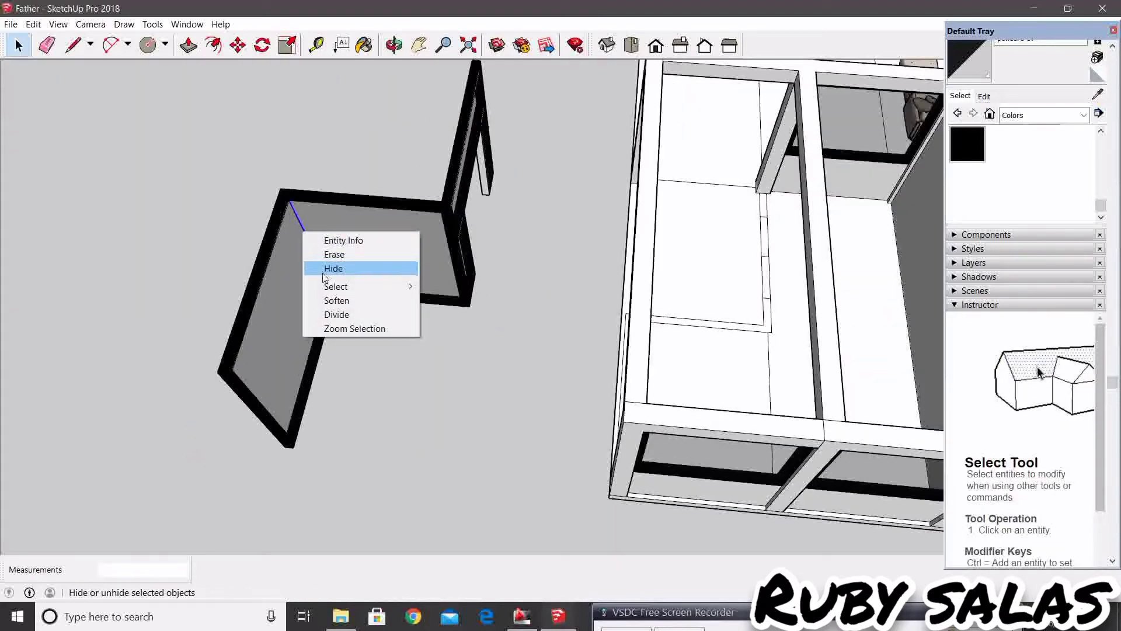
{"action": "mouse_move", "coordinate": [310, 291]}
{"action": "middle_mouse_down"}
{"action": "mouse_move", "coordinate": [858, 310]}
{"action": "mouse_move", "coordinate": [641, 290]}
{"action": "mouse_move", "coordinate": [513, 389]}
{"action": "middle_mouse_up"}
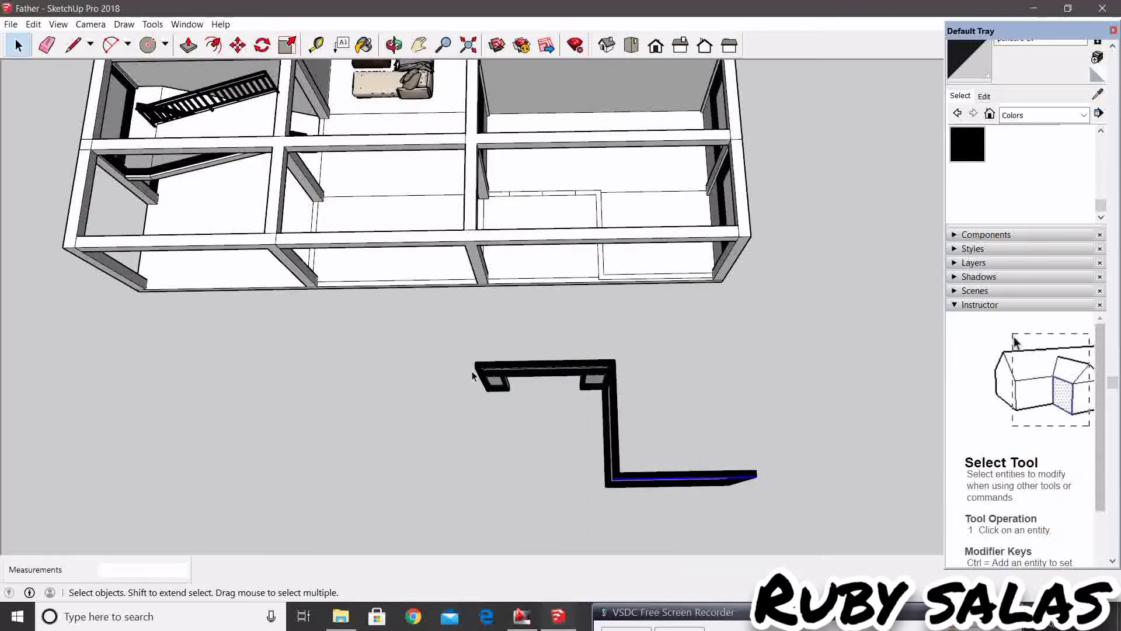
Make the black-framed wall panel into a group.
{"action": "left_click", "coordinate": [683, 396]}
{"action": "middle_click_drag", "start_coordinate": [656, 401], "coordinate": [576, 363]}
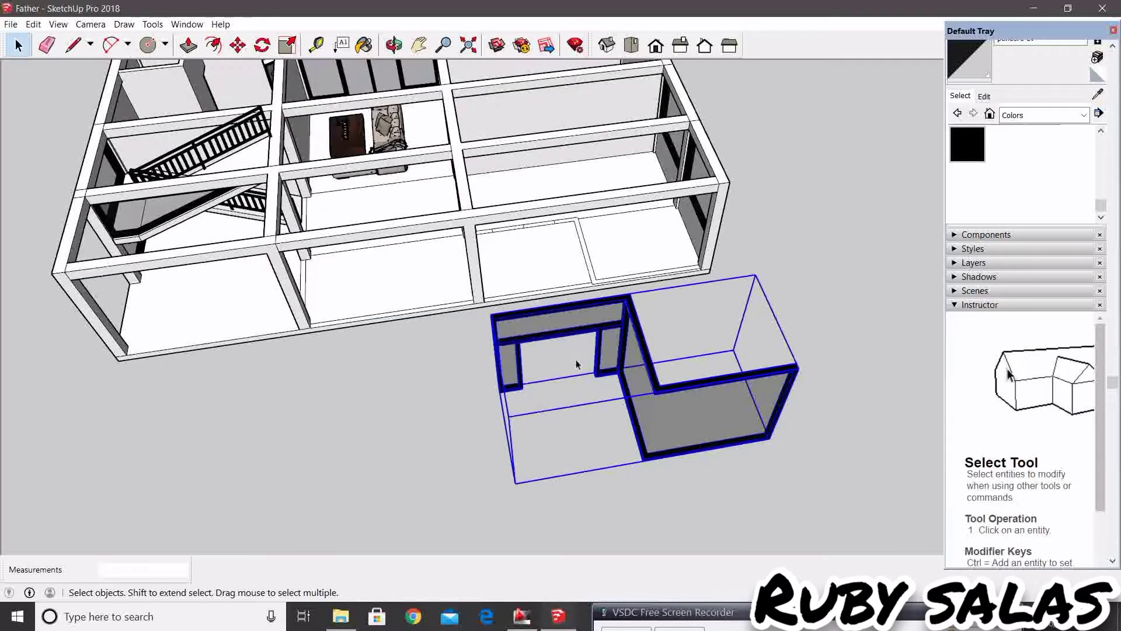
{"action": "scroll", "coordinate": [489, 394], "scroll_direction": "up", "scroll_amount": 5}
{"action": "scroll", "coordinate": [490, 395], "scroll_direction": "up", "scroll_amount": 1}
{"action": "scroll", "coordinate": [619, 403], "scroll_direction": "up", "scroll_amount": 2}
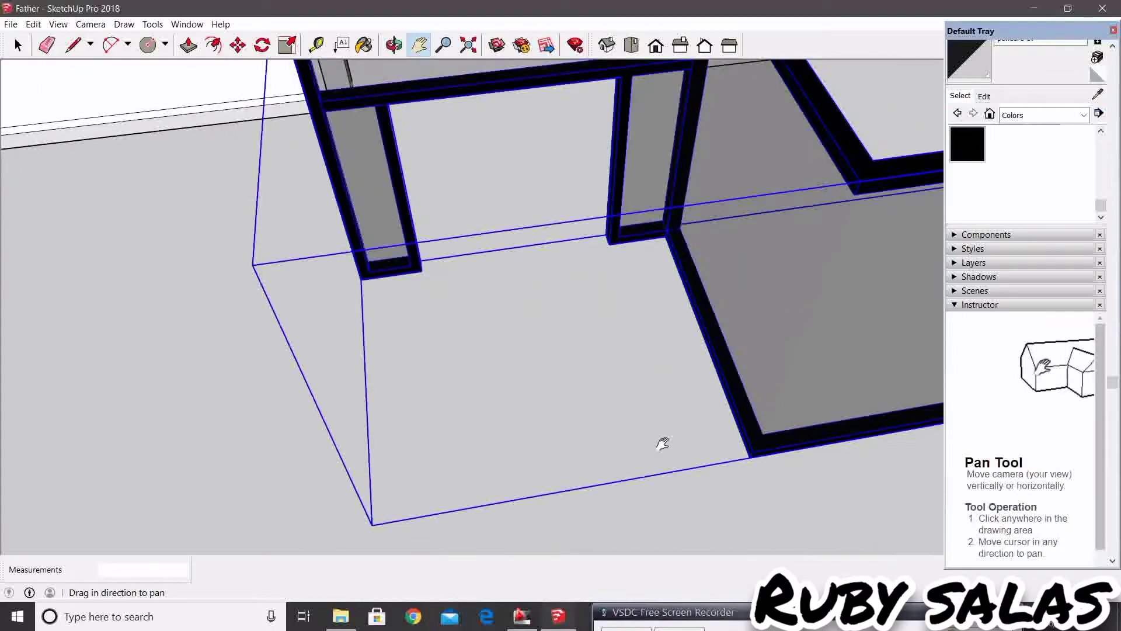
Move the panel group into the house's corner room.
{"action": "key", "text": "m"}
{"action": "scroll", "coordinate": [660, 445], "scroll_direction": "up", "scroll_amount": 1}
{"action": "left_click", "coordinate": [763, 457]}
{"action": "scroll", "coordinate": [724, 380], "scroll_direction": "down", "scroll_amount": 3}
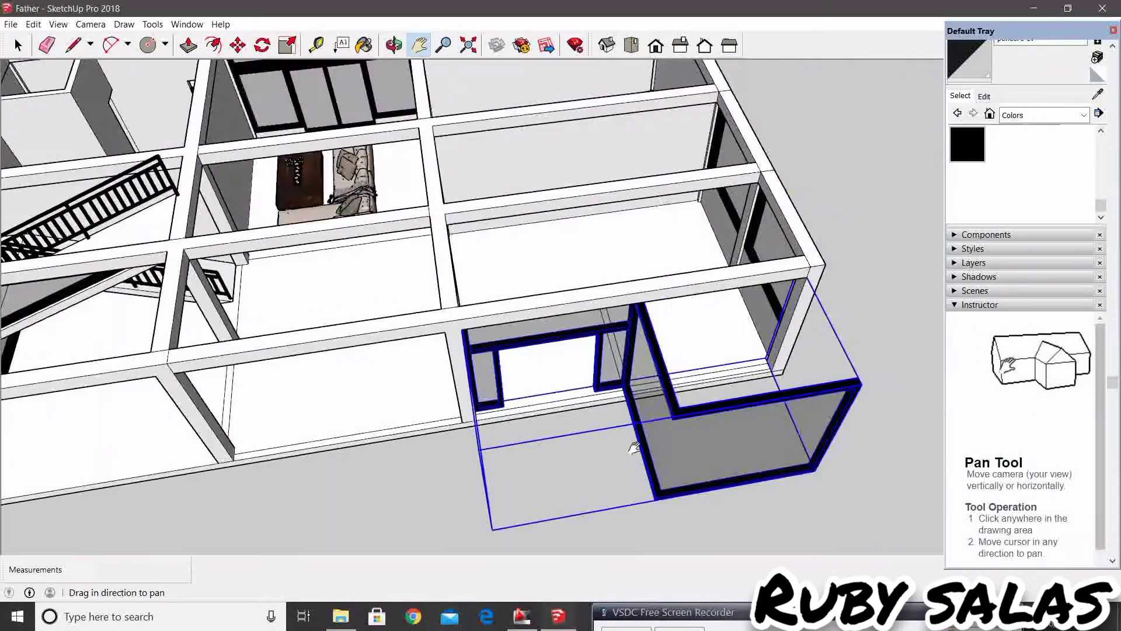
{"action": "middle_click_drag", "start_coordinate": [725, 380], "coordinate": [643, 362], "text": "shift"}
{"action": "scroll", "coordinate": [616, 370], "scroll_direction": "up", "scroll_amount": 4}
{"action": "left_click", "coordinate": [616, 371]}
{"action": "key", "text": "space"}
Orbit around the house to check the placed panel and the floor framing.
{"action": "scroll", "coordinate": [646, 458], "scroll_direction": "down", "scroll_amount": 5}
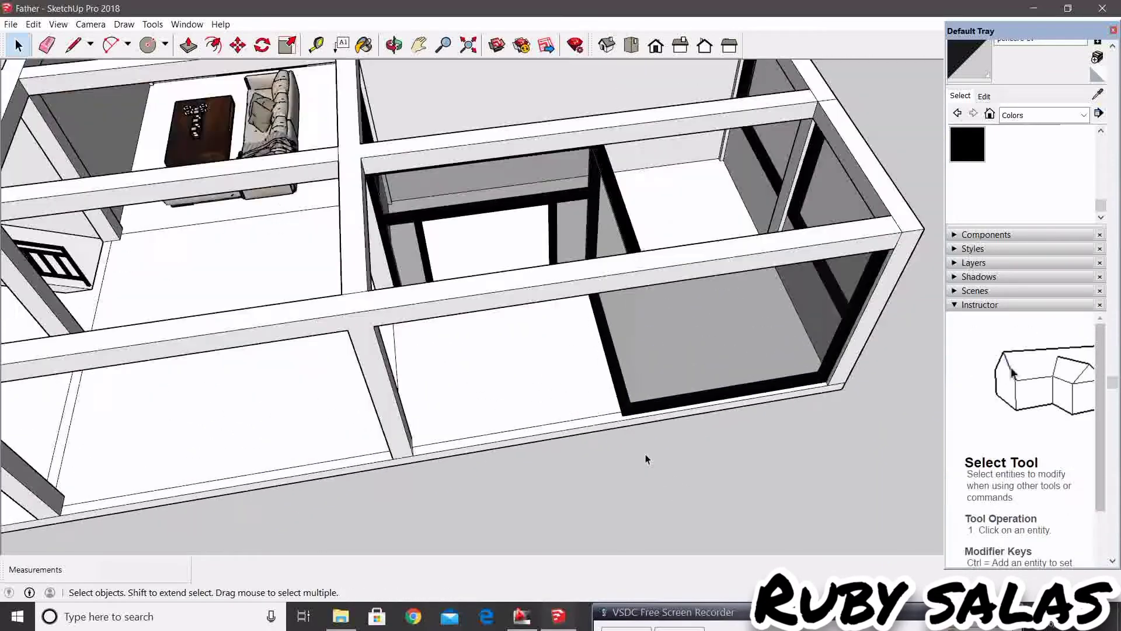
{"action": "middle_click_drag", "start_coordinate": [646, 458], "coordinate": [666, 296]}
{"action": "scroll", "coordinate": [719, 329], "scroll_direction": "up", "scroll_amount": 3}
{"action": "scroll", "coordinate": [584, 338], "scroll_direction": "down", "scroll_amount": 3}
{"action": "scroll", "coordinate": [513, 330], "scroll_direction": "down", "scroll_amount": 3}
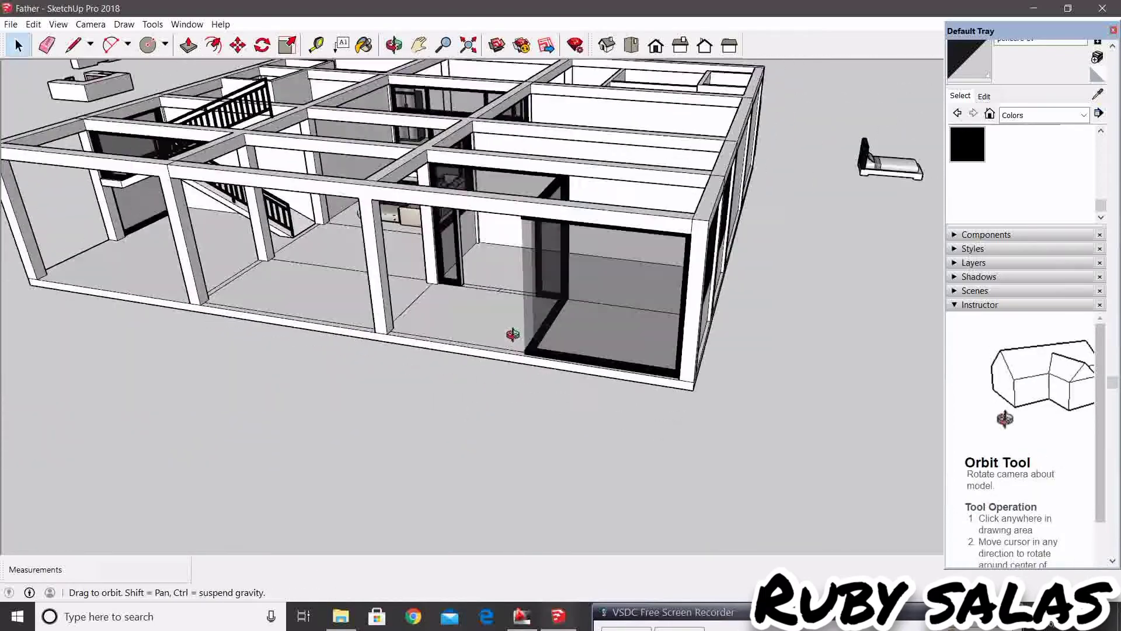
{"action": "middle_click_drag", "start_coordinate": [513, 330], "coordinate": [580, 225]}
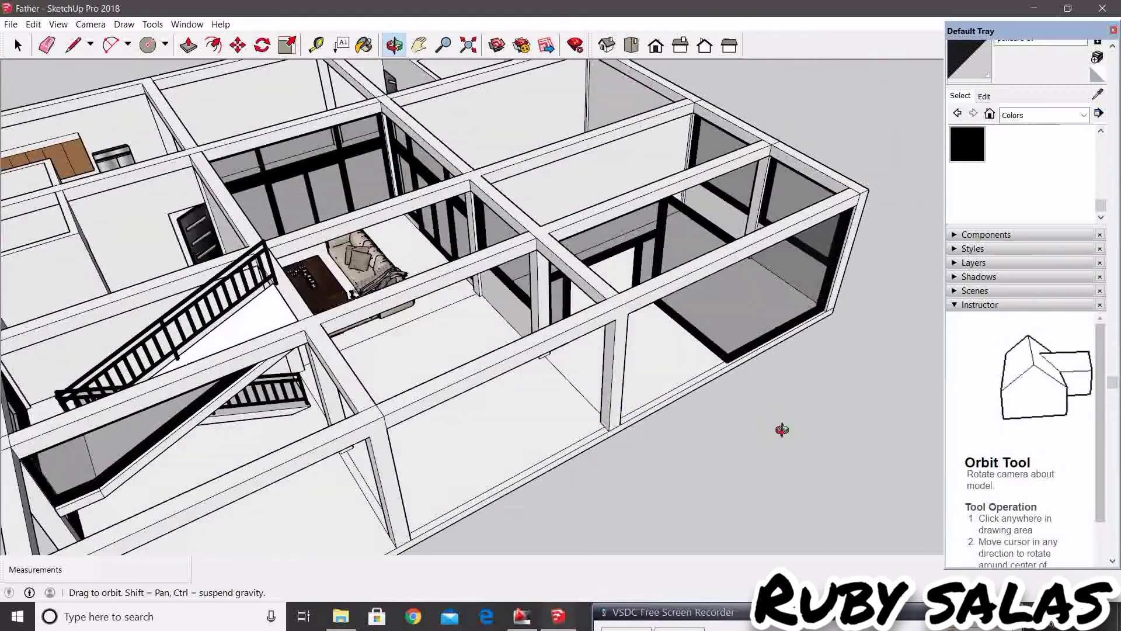
{"action": "left_click_drag", "start_coordinate": [727, 398], "coordinate": [776, 441]}
{"action": "key", "text": "space"}
{"action": "scroll", "coordinate": [548, 140], "scroll_direction": "up", "scroll_amount": 5}
{"action": "scroll", "coordinate": [571, 458], "scroll_direction": "down", "scroll_amount": 5}
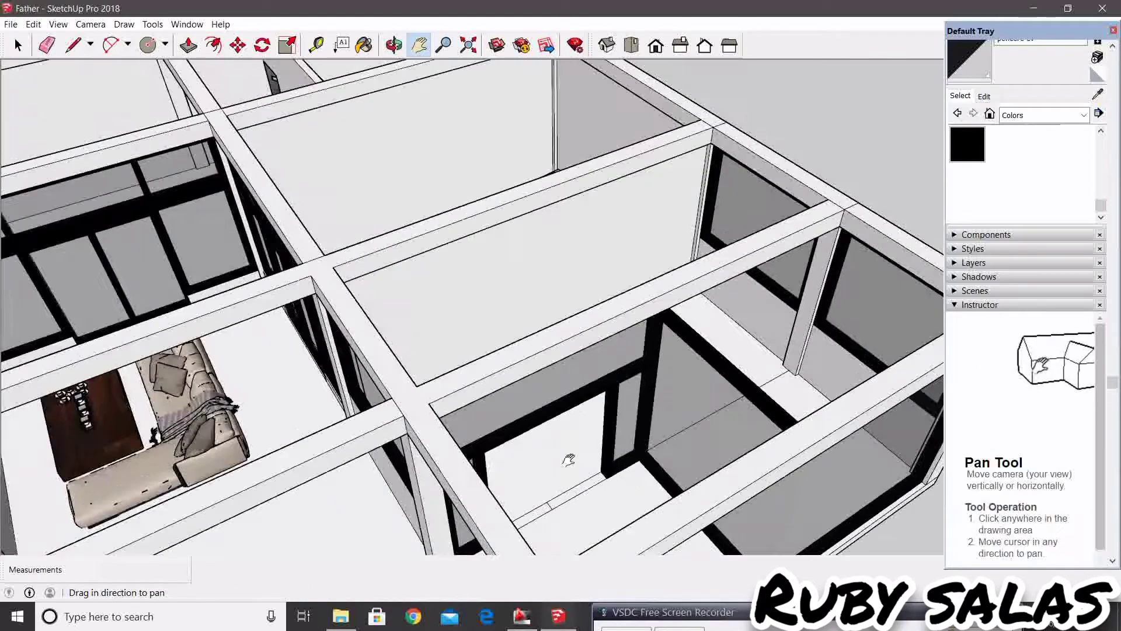
{"action": "mouse_move", "coordinate": [570, 458]}
{"action": "middle_mouse_down"}
{"action": "mouse_move", "coordinate": [467, 253]}
{"action": "mouse_move", "coordinate": [419, 283]}
{"action": "middle_mouse_up"}
{"action": "scroll", "coordinate": [385, 317], "scroll_direction": "down", "scroll_amount": 3}
{"action": "mouse_move", "coordinate": [386, 316]}
{"action": "middle_mouse_down"}
{"action": "mouse_move", "coordinate": [591, 321]}
{"action": "mouse_move", "coordinate": [551, 316]}
{"action": "middle_mouse_up"}
{"action": "scroll", "coordinate": [538, 405], "scroll_direction": "up", "scroll_amount": 2}
{"action": "scroll", "coordinate": [530, 379], "scroll_direction": "up", "scroll_amount": 4}
Copy the threshold board onto an empty floor area beside the house.
{"action": "key", "text": "space"}
{"action": "scroll", "coordinate": [492, 369], "scroll_direction": "up", "scroll_amount": 3}
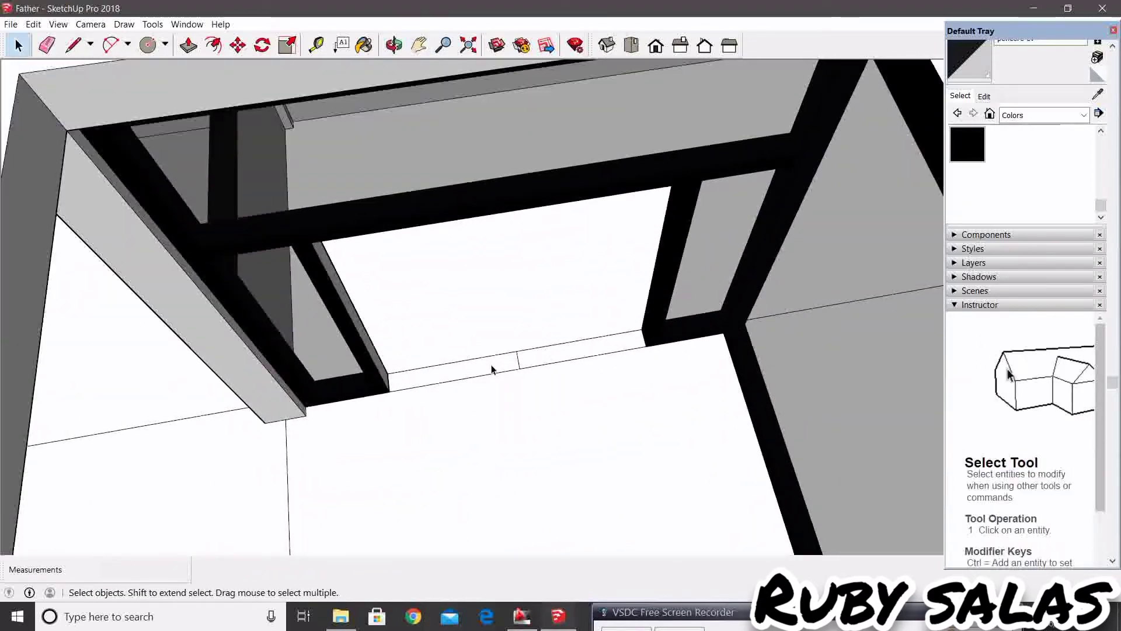
{"action": "key", "text": "m"}
{"action": "left_click", "coordinate": [521, 371]}
{"action": "key", "text": "ctrl"}
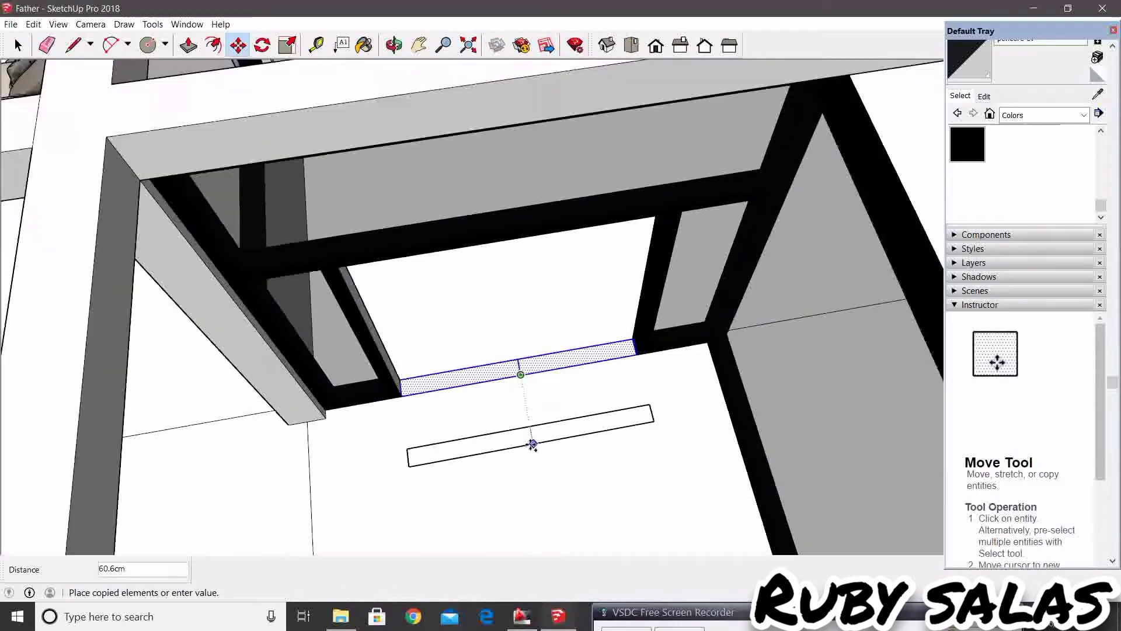
{"action": "scroll", "coordinate": [531, 446], "scroll_direction": "down", "scroll_amount": 3}
{"action": "mouse_move", "coordinate": [531, 445]}
{"action": "middle_mouse_down", "text": "shift"}
{"action": "mouse_move", "coordinate": [514, 263]}
{"action": "mouse_move", "coordinate": [538, 415]}
{"action": "middle_mouse_up", "text": "shift"}
{"action": "left_click", "coordinate": [540, 417]}
{"action": "scroll", "coordinate": [540, 417], "scroll_direction": "up", "scroll_amount": 5}
{"action": "key", "text": "space"}
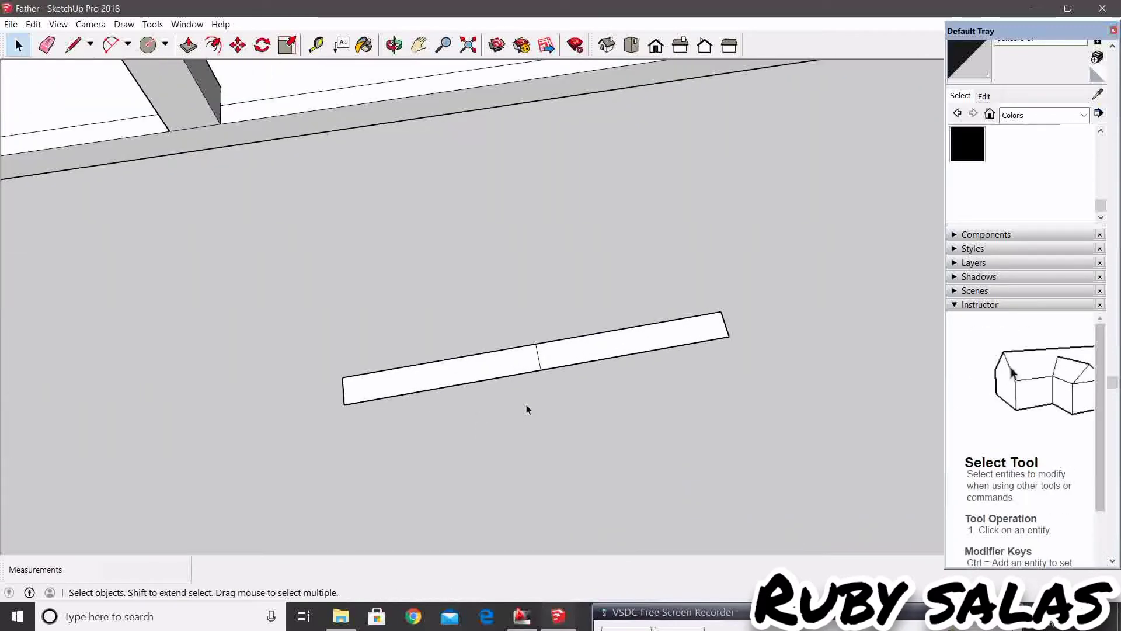
Draw a line along the copied board and erase its right half.
{"action": "key", "text": "l"}
{"action": "left_click", "coordinate": [720, 323]}
{"action": "key", "text": "space"}
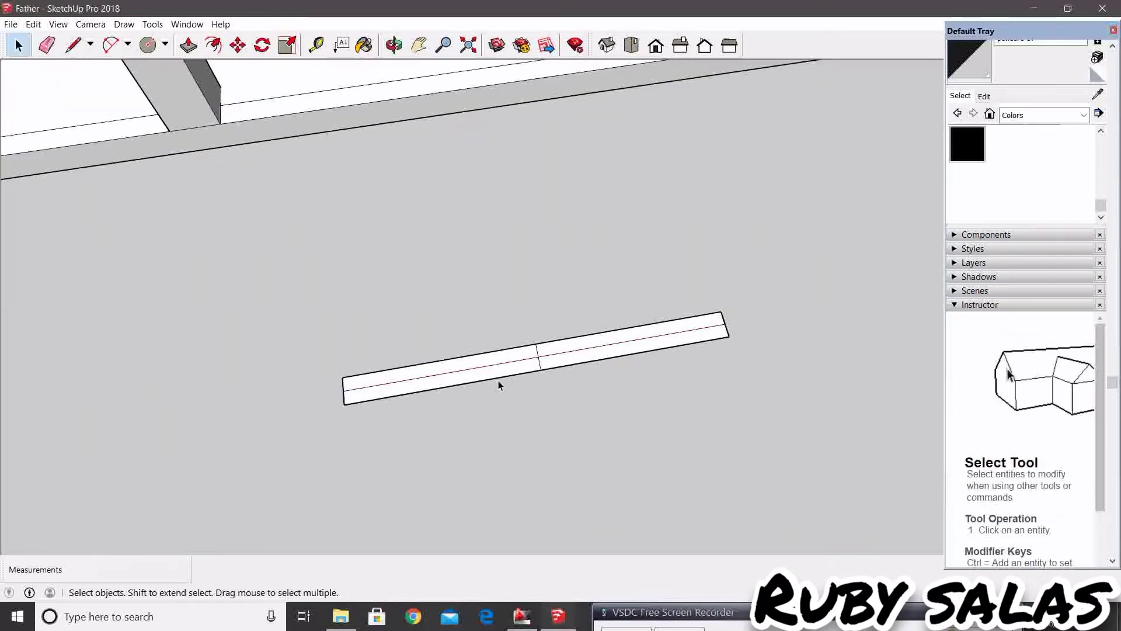
{"action": "scroll", "coordinate": [448, 389], "scroll_direction": "up", "scroll_amount": 2}
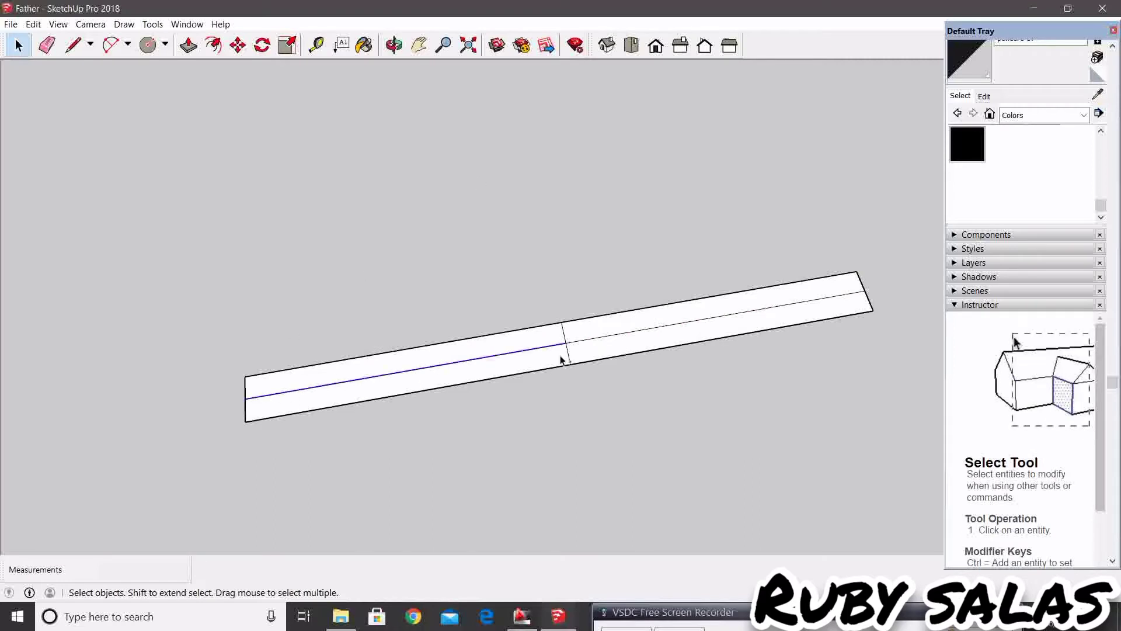
{"action": "key", "text": "e"}
{"action": "left_click_drag", "start_coordinate": [595, 326], "coordinate": [843, 284]}
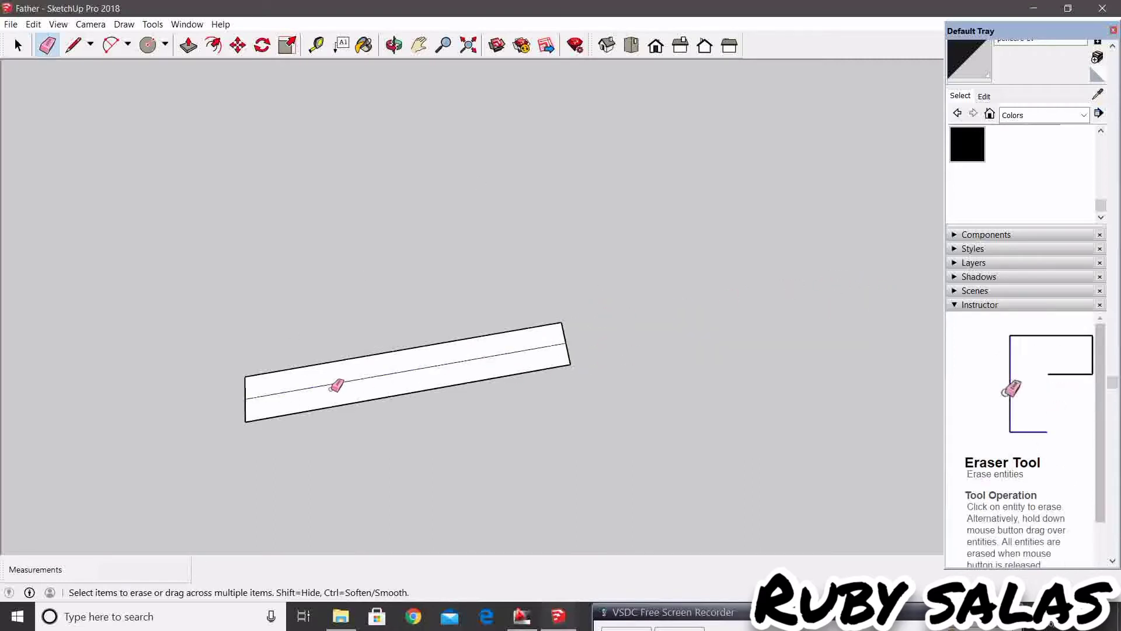
{"action": "key", "text": "space"}
Copy the board's edge line to its midpoint.
{"action": "left_click", "coordinate": [258, 395]}
{"action": "scroll", "coordinate": [245, 410], "scroll_direction": "up", "scroll_amount": 2}
{"action": "key", "text": "m"}
{"action": "key", "text": "ctrl"}
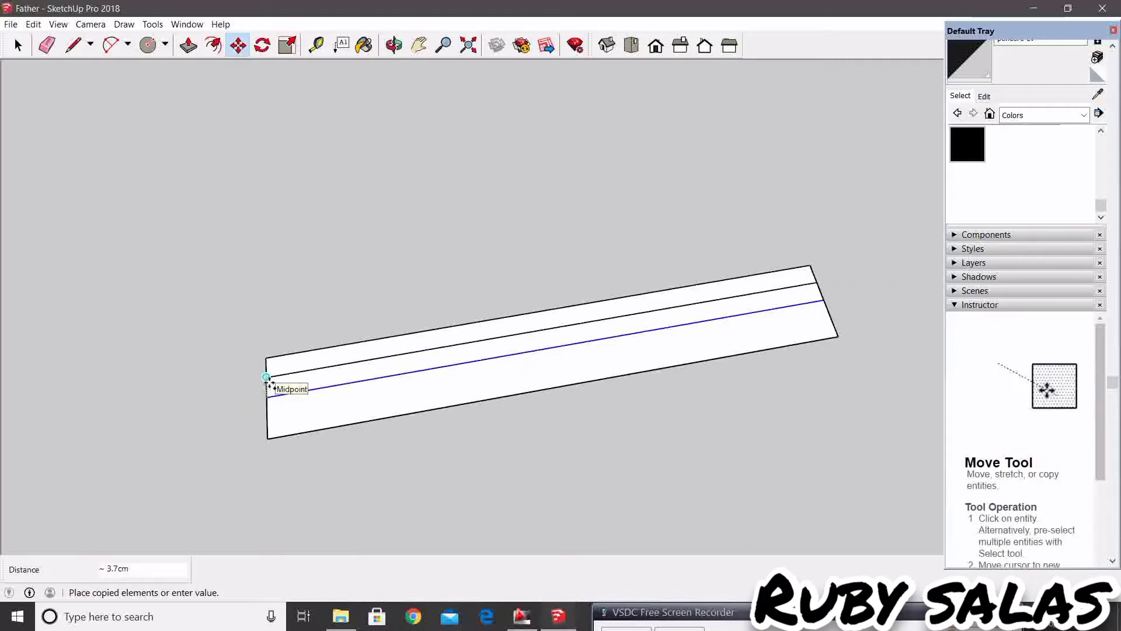
{"action": "key", "text": "m"}
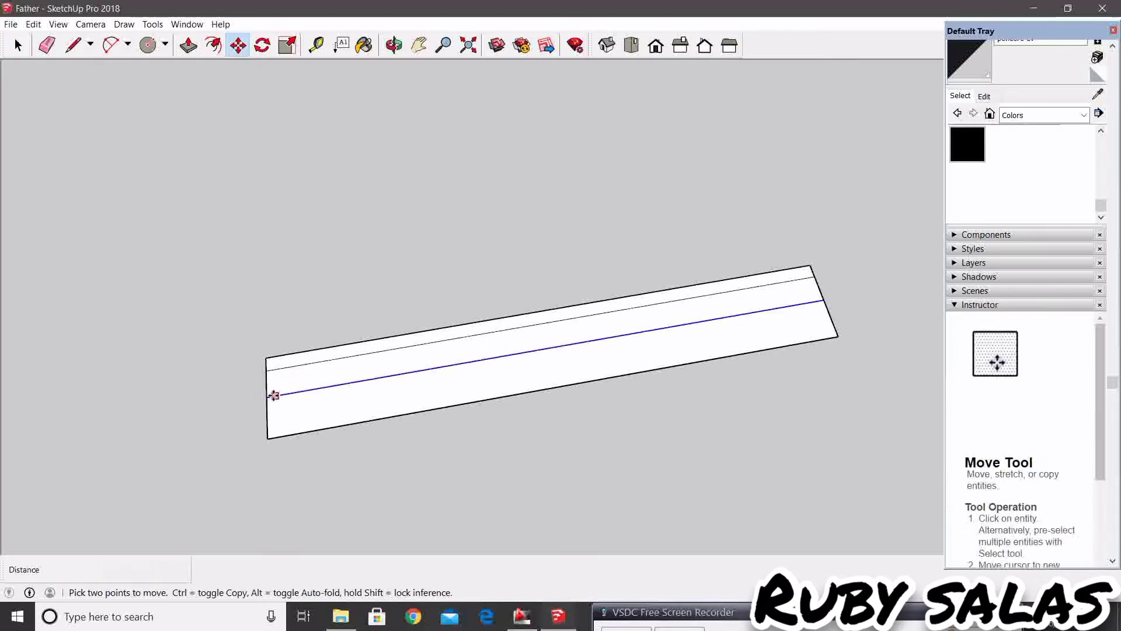
{"action": "left_click", "coordinate": [267, 417]}
{"action": "key", "text": "space"}
{"action": "scroll", "coordinate": [233, 357], "scroll_direction": "up", "scroll_amount": 3}
Erase the extra lines and pull the board face up into a tall upright panel.
{"action": "key", "text": "e"}
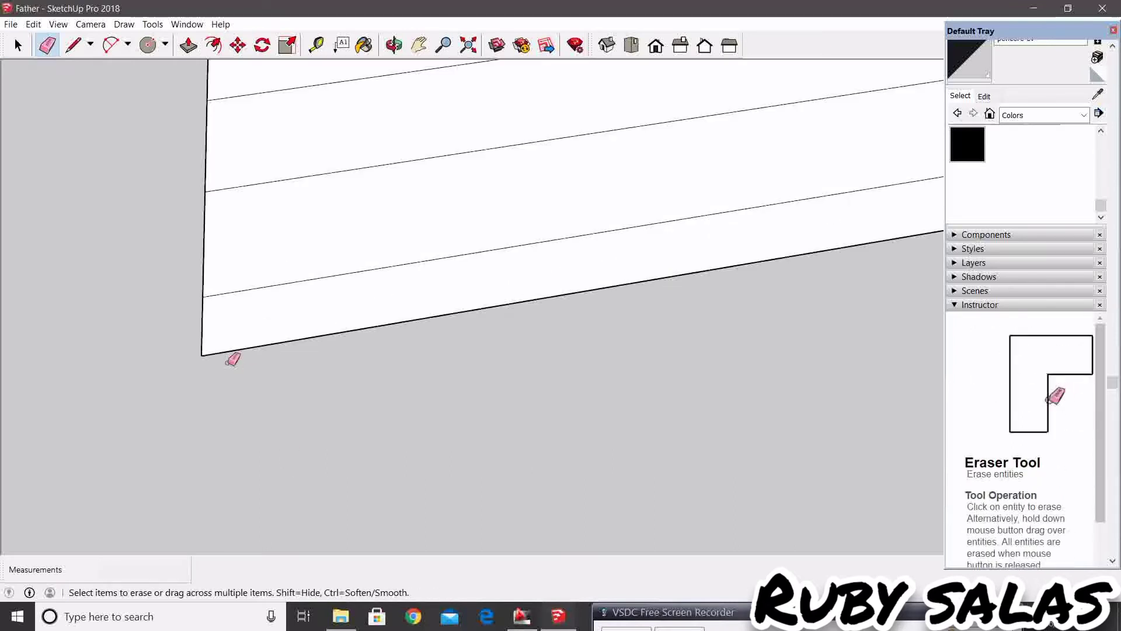
{"action": "scroll", "coordinate": [225, 288], "scroll_direction": "down", "scroll_amount": 3}
{"action": "left_click_drag", "start_coordinate": [225, 288], "coordinate": [493, 237]}
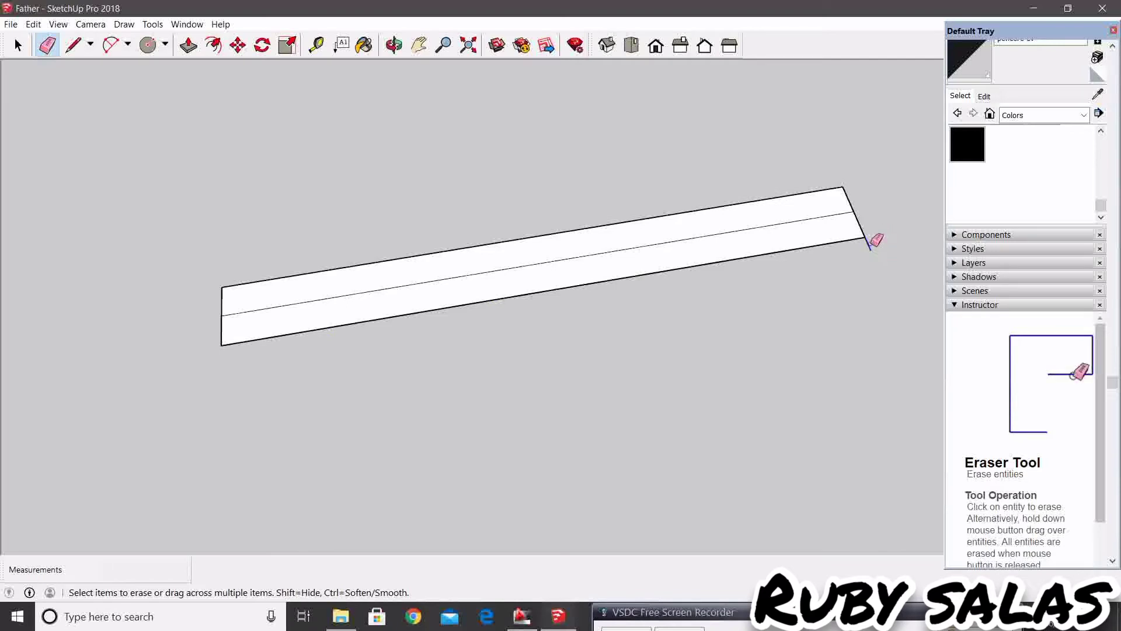
{"action": "key", "text": "space"}
{"action": "scroll", "coordinate": [728, 272], "scroll_direction": "down", "scroll_amount": 5}
{"action": "key", "text": "p"}
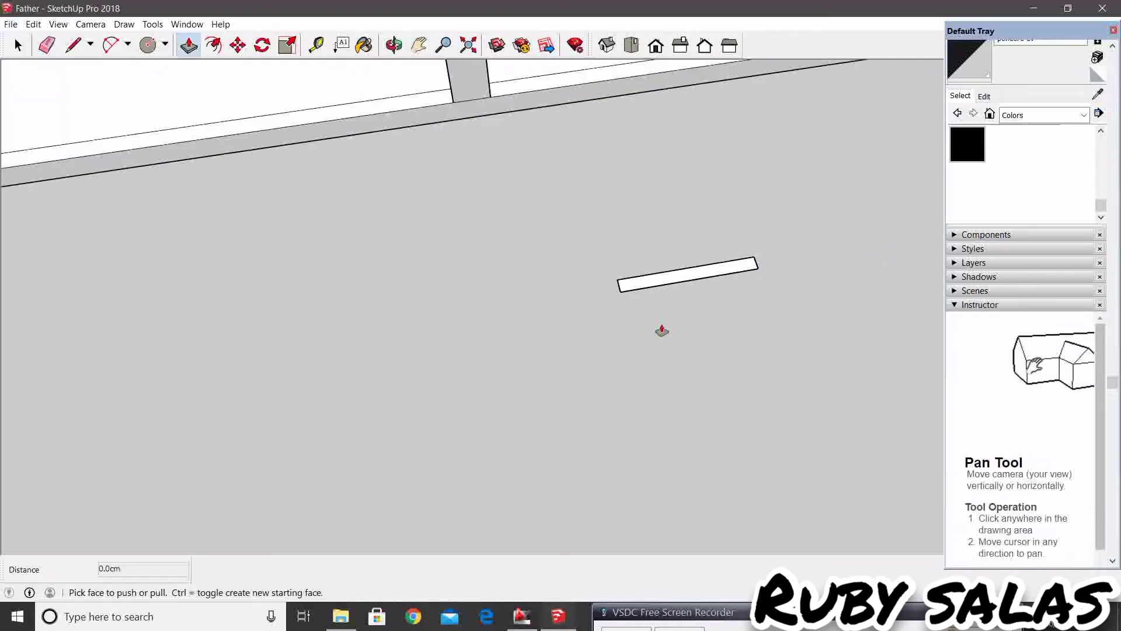
{"action": "left_click_drag", "start_coordinate": [676, 286], "coordinate": [672, 247]}
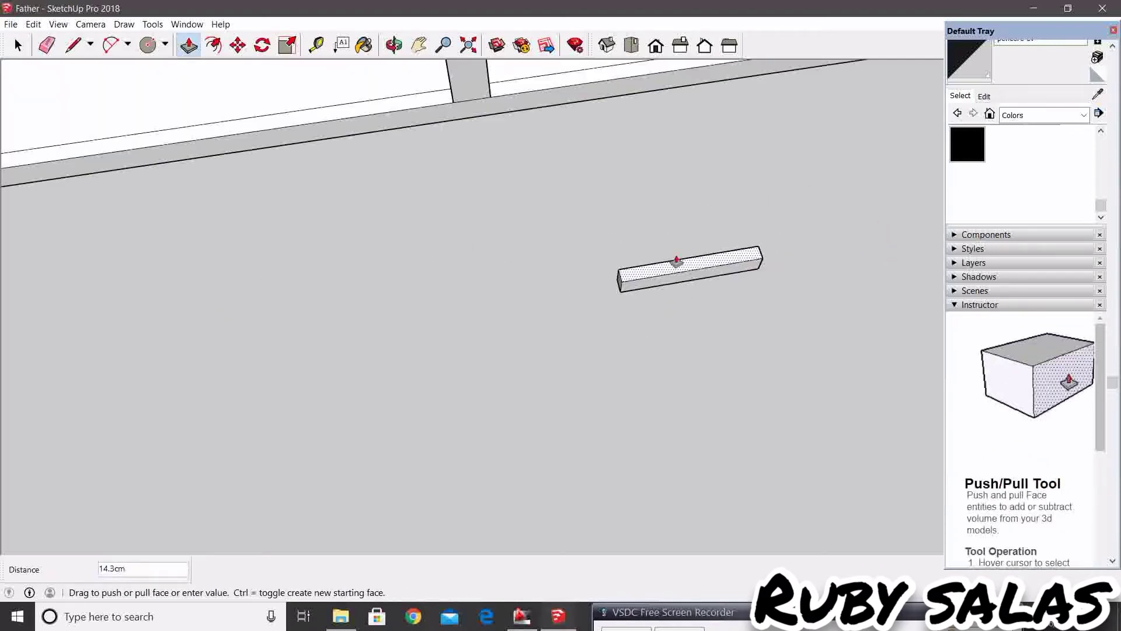
{"action": "key", "text": "Return"}
{"action": "key", "text": "h"}
{"action": "scroll", "coordinate": [612, 268], "scroll_direction": "down", "scroll_amount": 3}
Inset an outline on the slab's front face and recess the inner face.
{"action": "scroll", "coordinate": [584, 262], "scroll_direction": "up", "scroll_amount": 3}
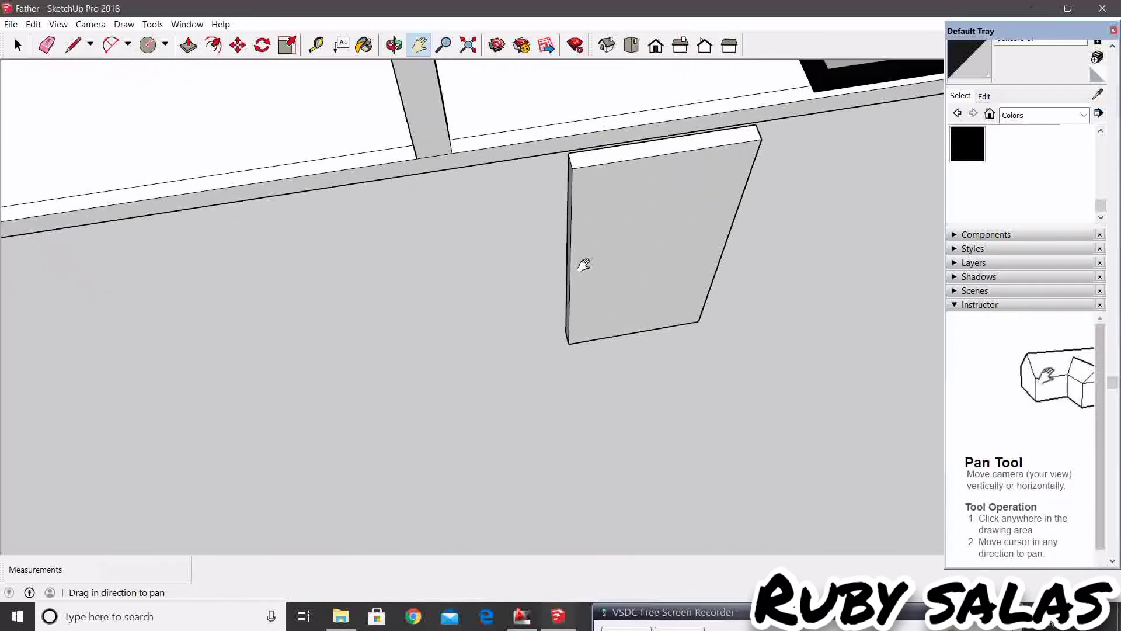
{"action": "left_click", "coordinate": [599, 174]}
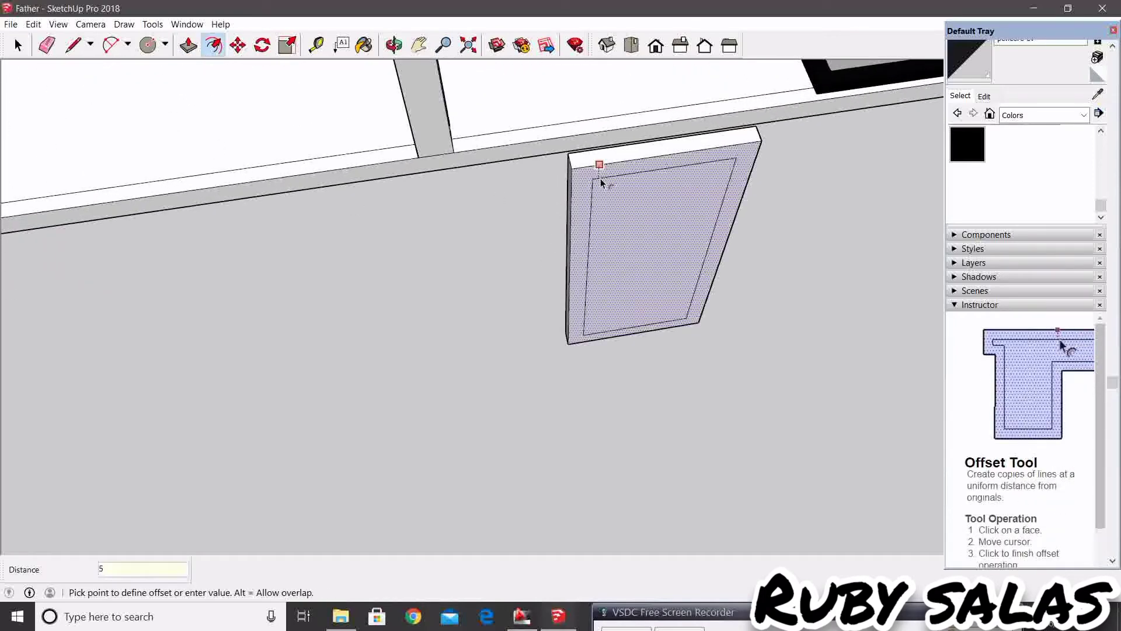
{"action": "key", "text": "space"}
{"action": "scroll", "coordinate": [685, 298], "scroll_direction": "up", "scroll_amount": 1}
{"action": "key", "text": "p"}
{"action": "scroll", "coordinate": [671, 292], "scroll_direction": "up", "scroll_amount": 1}
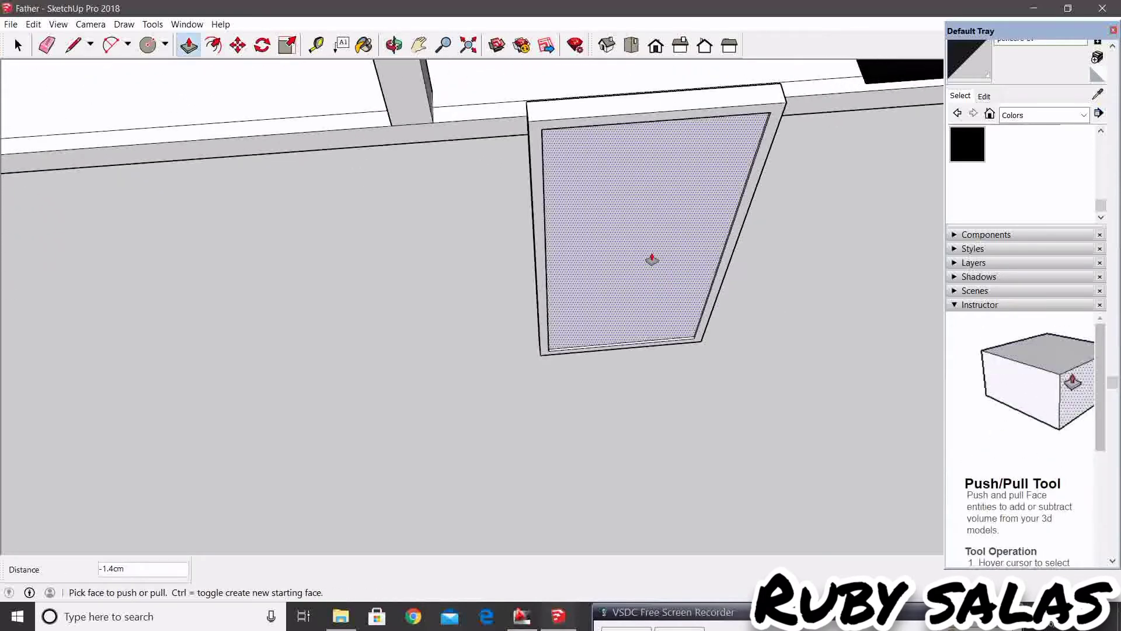
{"action": "double_click", "coordinate": [653, 258]}
{"action": "mouse_move", "coordinate": [651, 258]}
{"action": "middle_mouse_down"}
{"action": "mouse_move", "coordinate": [296, 255]}
{"action": "mouse_move", "coordinate": [496, 275]}
{"action": "mouse_move", "coordinate": [638, 313]}
{"action": "mouse_move", "coordinate": [606, 313]}
{"action": "mouse_move", "coordinate": [643, 356]}
{"action": "middle_mouse_up"}
{"action": "key", "text": "space"}
Push the inset face through to open the centre of the frame.
{"action": "key", "text": "p"}
{"action": "scroll", "coordinate": [633, 275], "scroll_direction": "up", "scroll_amount": 1}
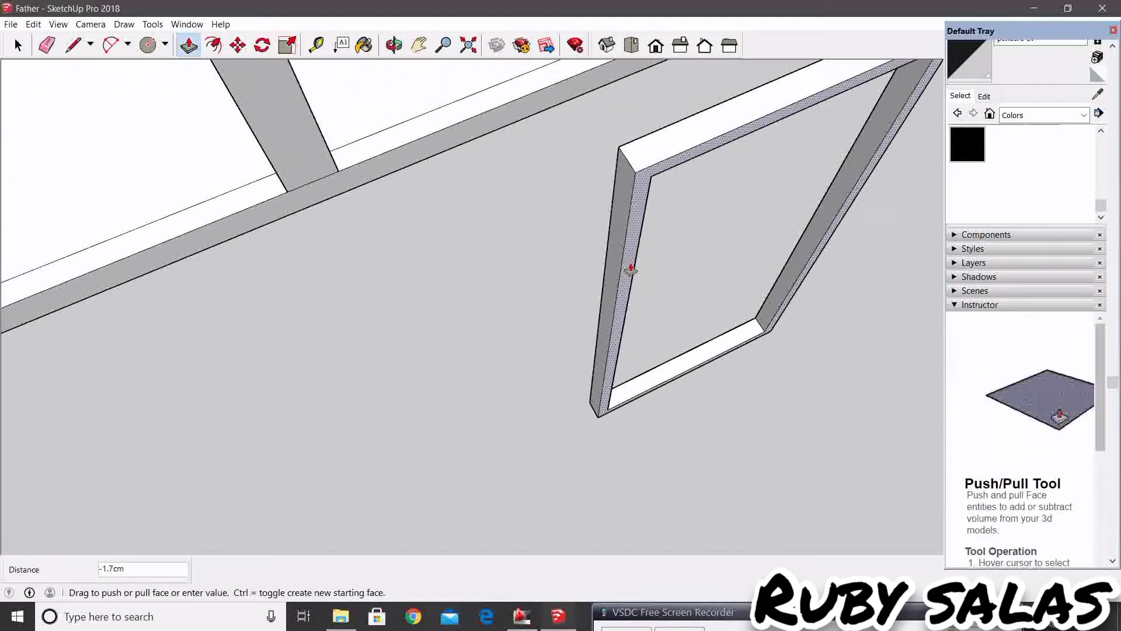
{"action": "left_click", "coordinate": [631, 270]}
{"action": "mouse_move", "coordinate": [632, 270]}
{"action": "middle_mouse_down"}
{"action": "mouse_move", "coordinate": [528, 257]}
{"action": "mouse_move", "coordinate": [659, 237]}
{"action": "mouse_move", "coordinate": [636, 315]}
{"action": "mouse_move", "coordinate": [573, 278]}
{"action": "middle_mouse_up"}
{"action": "key", "text": "space"}
{"action": "scroll", "coordinate": [660, 237], "scroll_direction": "down", "scroll_amount": 3}
Select the window frame and apply paint to it with the Paint Bucket.
{"action": "left_click", "coordinate": [573, 278]}
{"action": "key", "text": "b"}
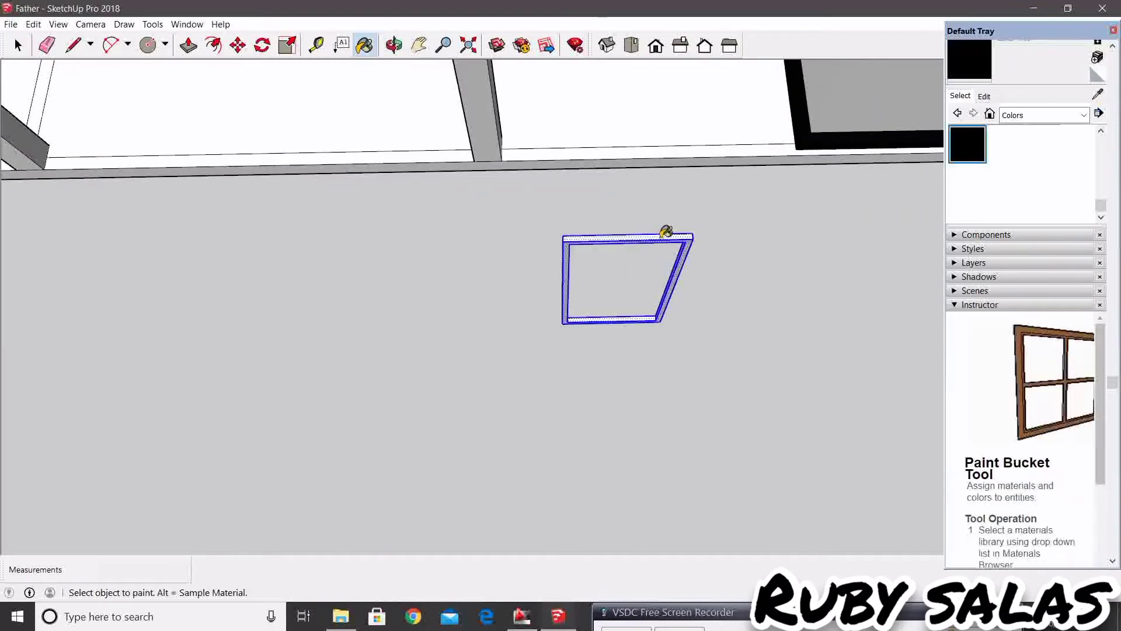
{"action": "left_click", "coordinate": [666, 232]}
{"action": "scroll", "coordinate": [711, 247], "scroll_direction": "up", "scroll_amount": 3}
{"action": "key", "text": "space"}
{"action": "key", "text": "l"}
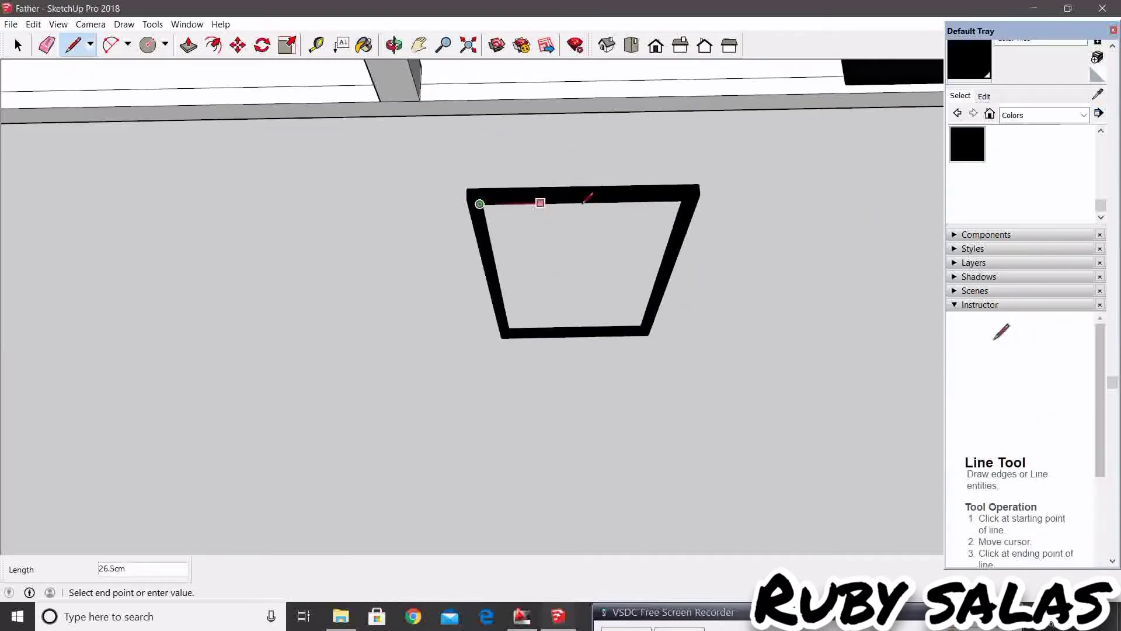
{"action": "key", "text": "space"}
{"action": "mouse_move", "coordinate": [687, 200]}
{"action": "middle_mouse_down"}
{"action": "mouse_move", "coordinate": [641, 155]}
{"action": "mouse_move", "coordinate": [604, 177]}
{"action": "mouse_move", "coordinate": [670, 219]}
{"action": "middle_mouse_up"}
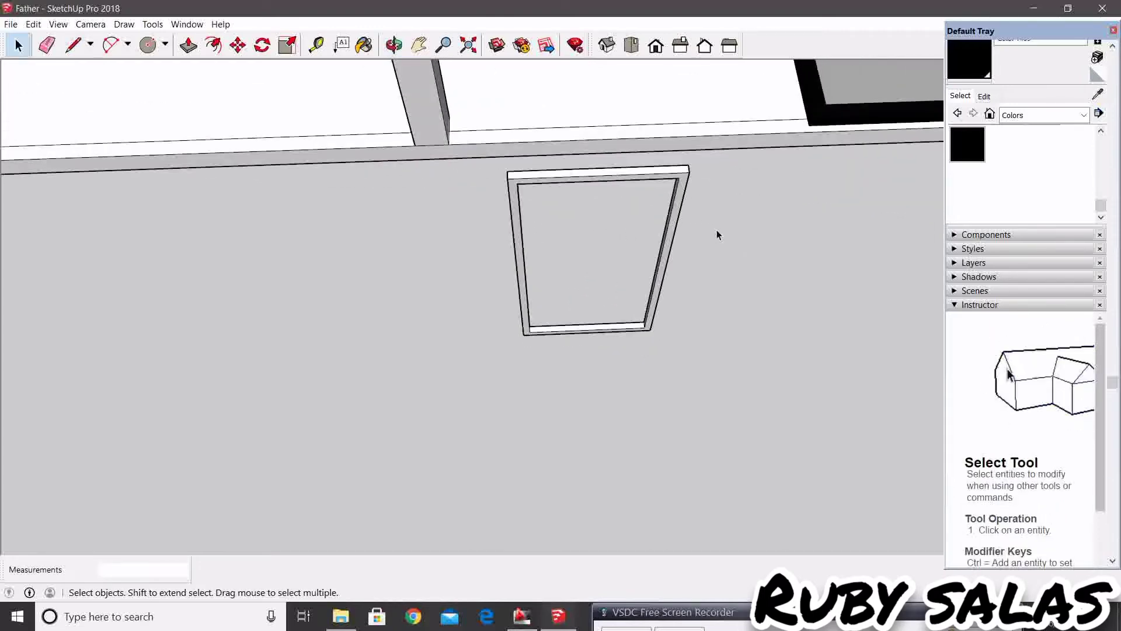
Fill the frame opening into a solid slab with Push/Pull.
{"action": "mouse_move", "coordinate": [701, 229]}
{"action": "middle_mouse_down"}
{"action": "mouse_move", "coordinate": [671, 243]}
{"action": "mouse_move", "coordinate": [631, 236]}
{"action": "mouse_move", "coordinate": [583, 247]}
{"action": "mouse_move", "coordinate": [577, 236]}
{"action": "mouse_move", "coordinate": [625, 257]}
{"action": "middle_mouse_up"}
{"action": "key", "text": "p"}
{"action": "double_click", "coordinate": [604, 229]}
{"action": "key", "text": "space"}
{"action": "key", "text": "t"}
{"action": "key", "text": "space"}
{"action": "mouse_move", "coordinate": [527, 168]}
{"action": "middle_mouse_down"}
{"action": "mouse_move", "coordinate": [528, 245]}
{"action": "mouse_move", "coordinate": [571, 278]}
{"action": "mouse_move", "coordinate": [556, 366]}
{"action": "mouse_move", "coordinate": [485, 395]}
{"action": "middle_mouse_up"}
{"action": "key", "text": "p"}
{"action": "key", "text": "space"}
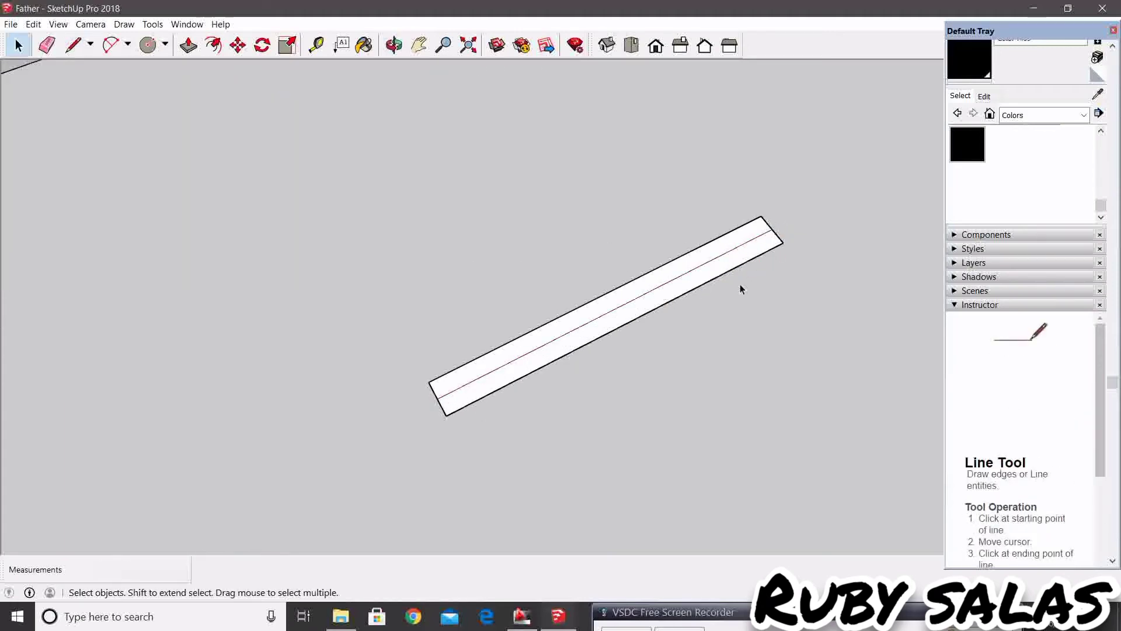
Push/Pull the slab face out by 10 to thicken it.
{"action": "key", "text": "e"}
{"action": "key", "text": "space"}
{"action": "key", "text": "p"}
{"action": "left_click", "coordinate": [689, 263]}
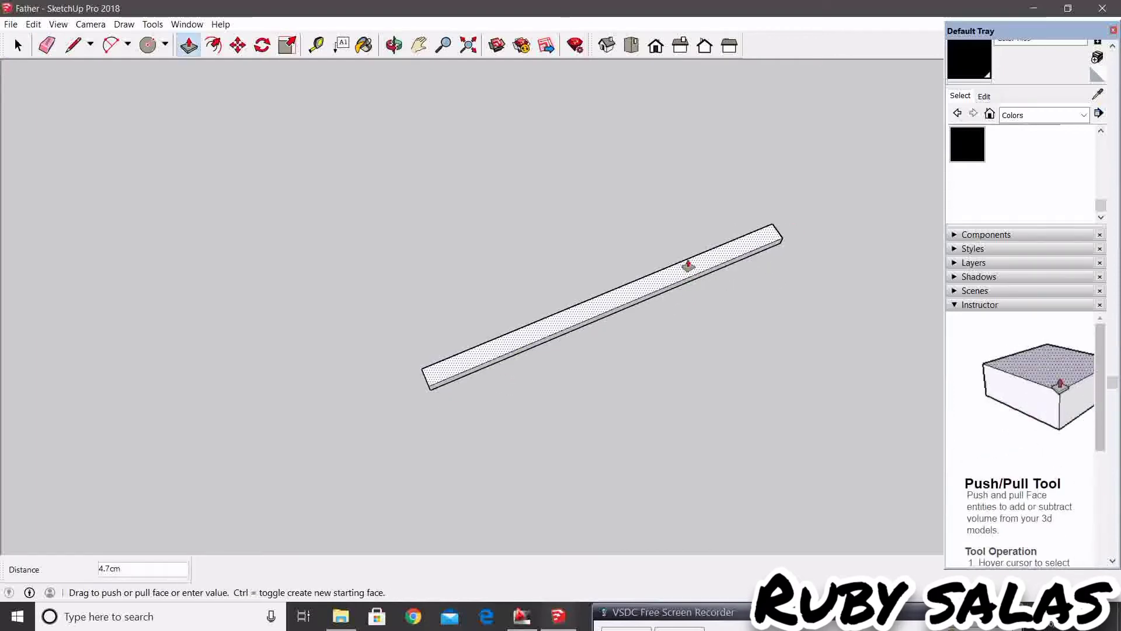
{"action": "type", "text": "10"}
{"action": "key", "text": "Return"}
{"action": "key", "text": "space"}
{"action": "mouse_move", "coordinate": [689, 257]}
{"action": "middle_mouse_down"}
{"action": "mouse_move", "coordinate": [591, 323]}
{"action": "mouse_move", "coordinate": [611, 302]}
{"action": "mouse_move", "coordinate": [588, 283]}
{"action": "middle_mouse_up"}
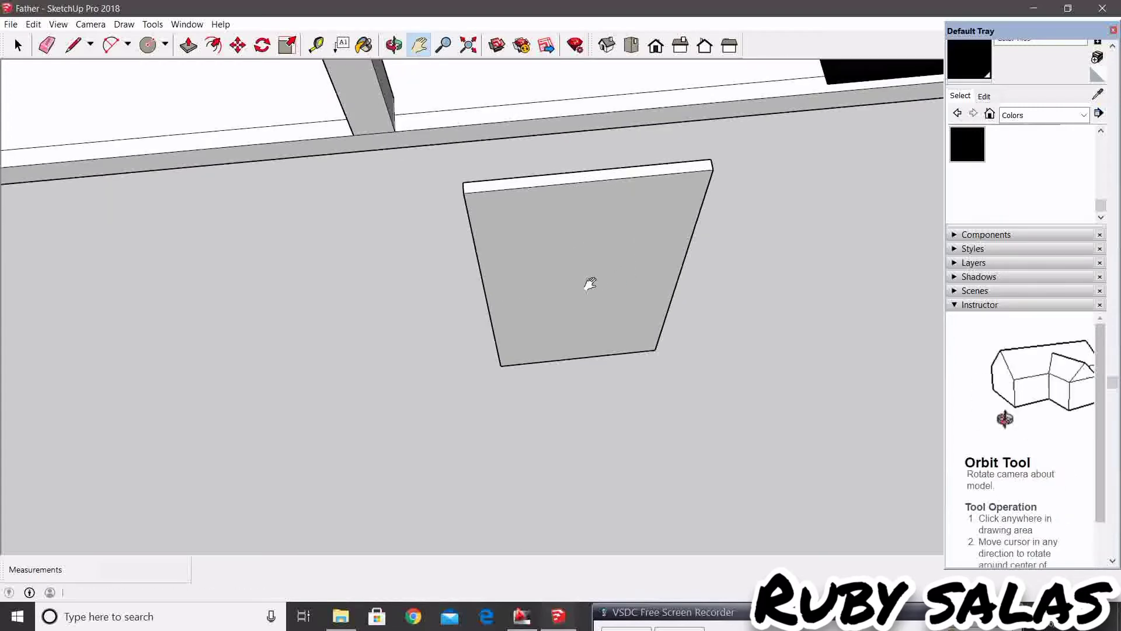
Offset the slab face inward and push the inner face through to hollow the frame.
{"action": "scroll", "coordinate": [566, 233], "scroll_direction": "up", "scroll_amount": 2}
{"action": "scroll", "coordinate": [565, 229], "scroll_direction": "up", "scroll_amount": 2}
{"action": "left_click", "coordinate": [214, 45]}
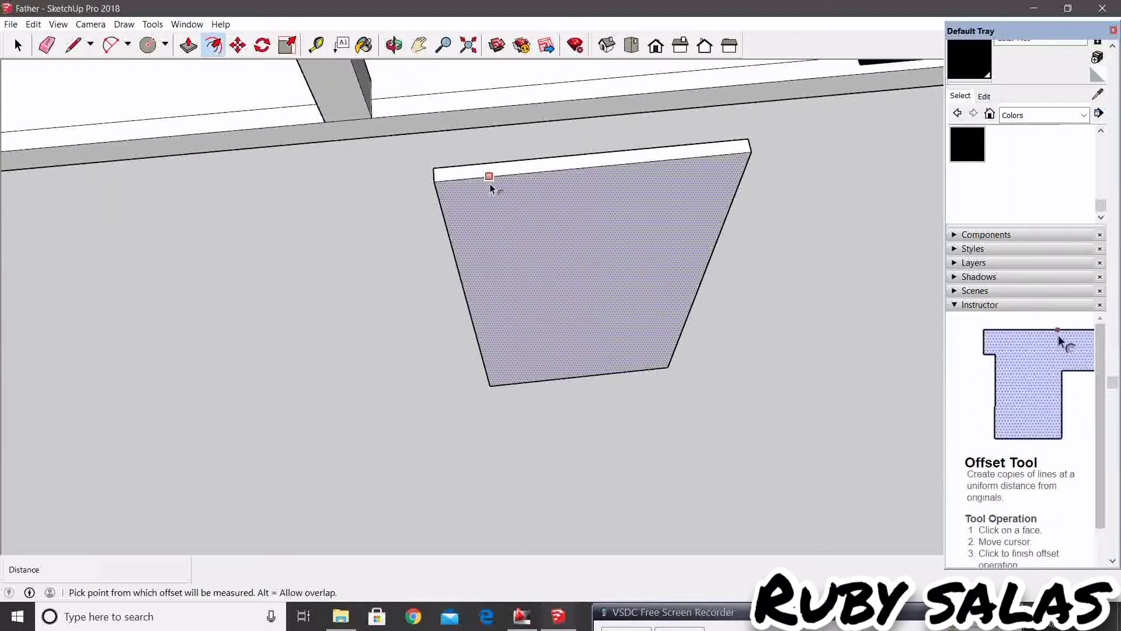
{"action": "left_click", "coordinate": [489, 184]}
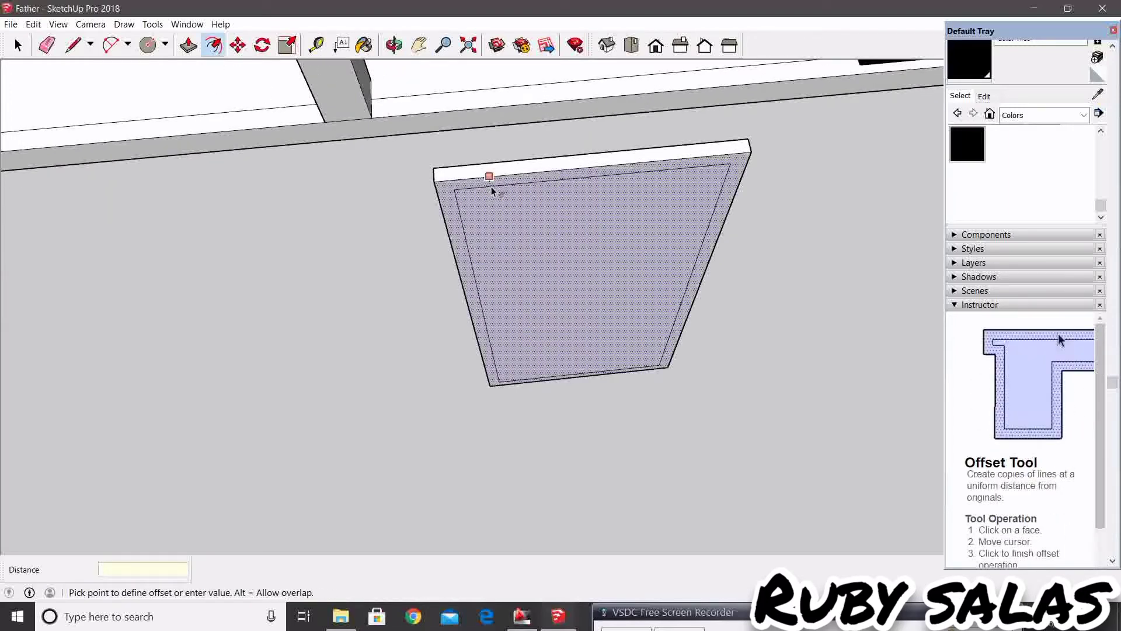
{"action": "left_click", "coordinate": [491, 186]}
{"action": "key", "text": "space"}
{"action": "left_click", "coordinate": [534, 225]}
{"action": "key", "text": "p"}
{"action": "left_click", "coordinate": [570, 216]}
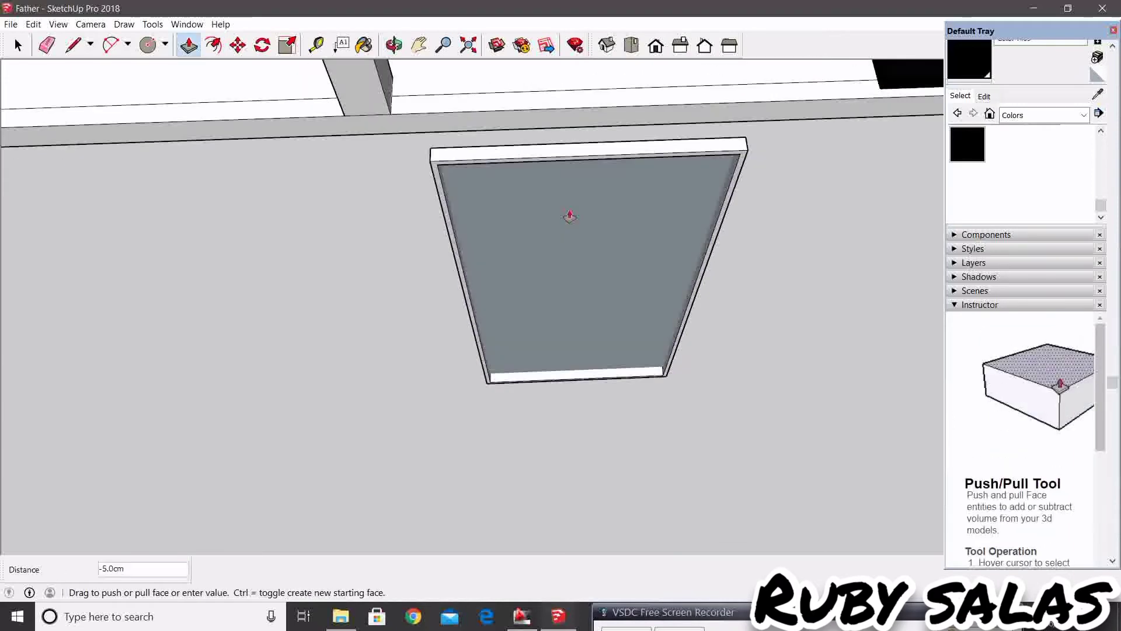
{"action": "mouse_move", "coordinate": [572, 218]}
{"action": "middle_mouse_down"}
{"action": "mouse_move", "coordinate": [476, 196]}
{"action": "mouse_move", "coordinate": [551, 230]}
{"action": "middle_mouse_up"}
Select the new frame and paint it black.
{"action": "key", "text": "space"}
{"action": "left_click_drag", "start_coordinate": [451, 209], "coordinate": [734, 349]}
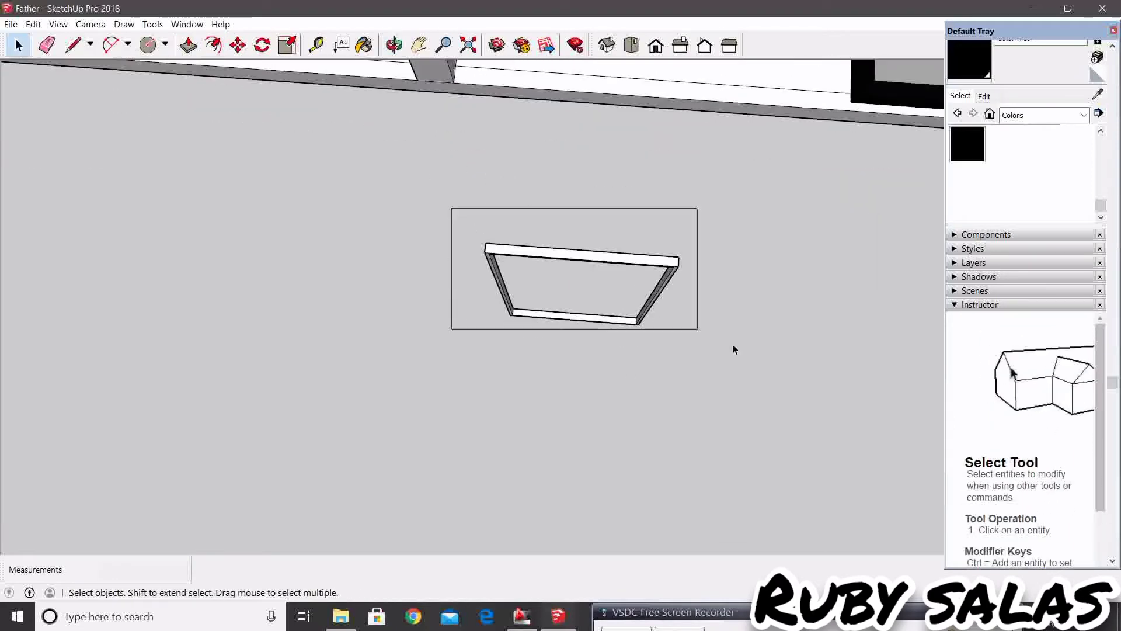
{"action": "left_click", "coordinate": [979, 145]}
{"action": "left_click", "coordinate": [663, 245]}
{"action": "key", "text": "space"}
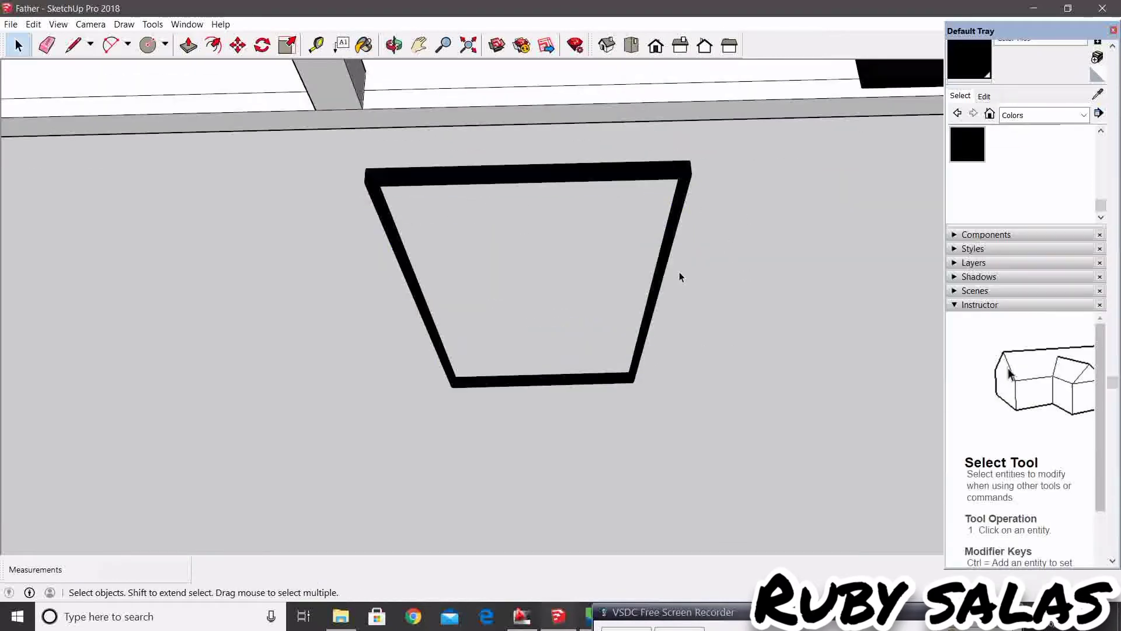
{"action": "mouse_move", "coordinate": [678, 276]}
{"action": "middle_mouse_down"}
{"action": "mouse_move", "coordinate": [742, 202]}
{"action": "mouse_move", "coordinate": [556, 218]}
{"action": "middle_mouse_up"}
Close the frame's top edge with a line to fill the grey pane, then check it from top view.
{"action": "key", "text": "l"}
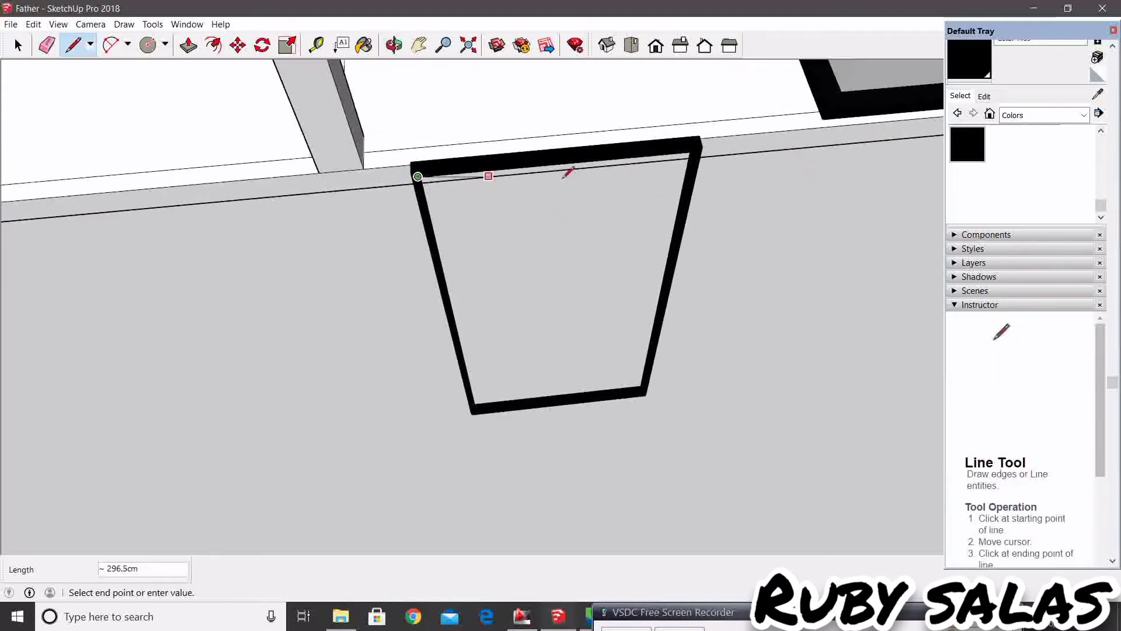
{"action": "left_click", "coordinate": [696, 151]}
{"action": "mouse_move", "coordinate": [701, 150]}
{"action": "middle_mouse_down"}
{"action": "mouse_move", "coordinate": [643, 394]}
{"action": "mouse_move", "coordinate": [554, 365]}
{"action": "middle_mouse_up"}
{"action": "key", "text": "space"}
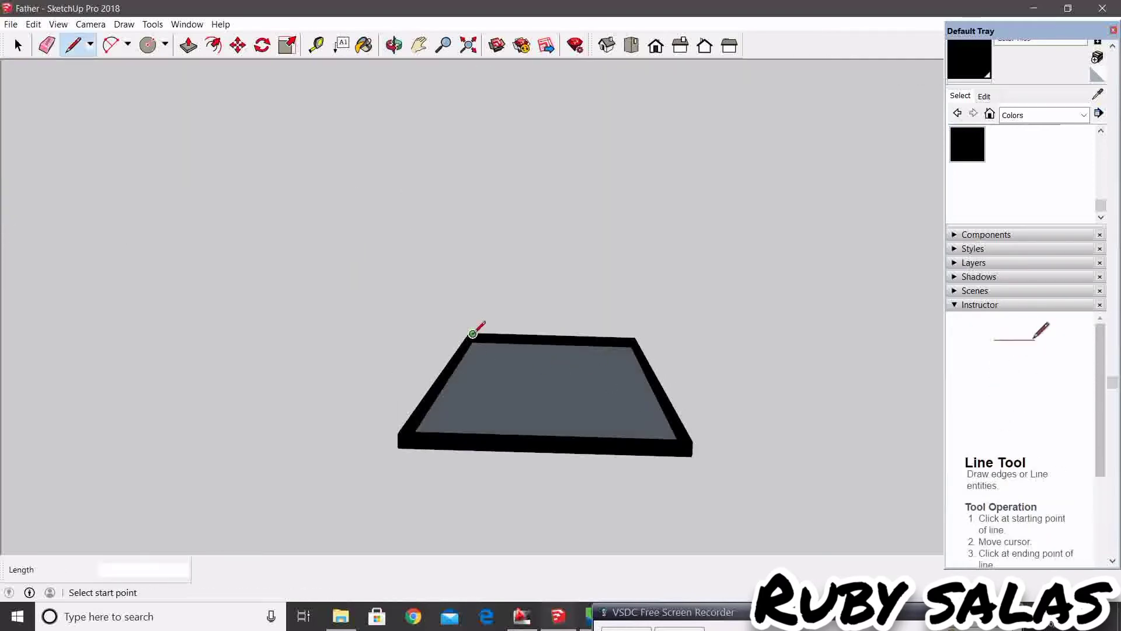
{"action": "mouse_move", "coordinate": [643, 334]}
{"action": "middle_mouse_down"}
{"action": "mouse_move", "coordinate": [583, 200]}
{"action": "mouse_move", "coordinate": [546, 306]}
{"action": "middle_mouse_up"}
{"action": "key", "text": "space"}
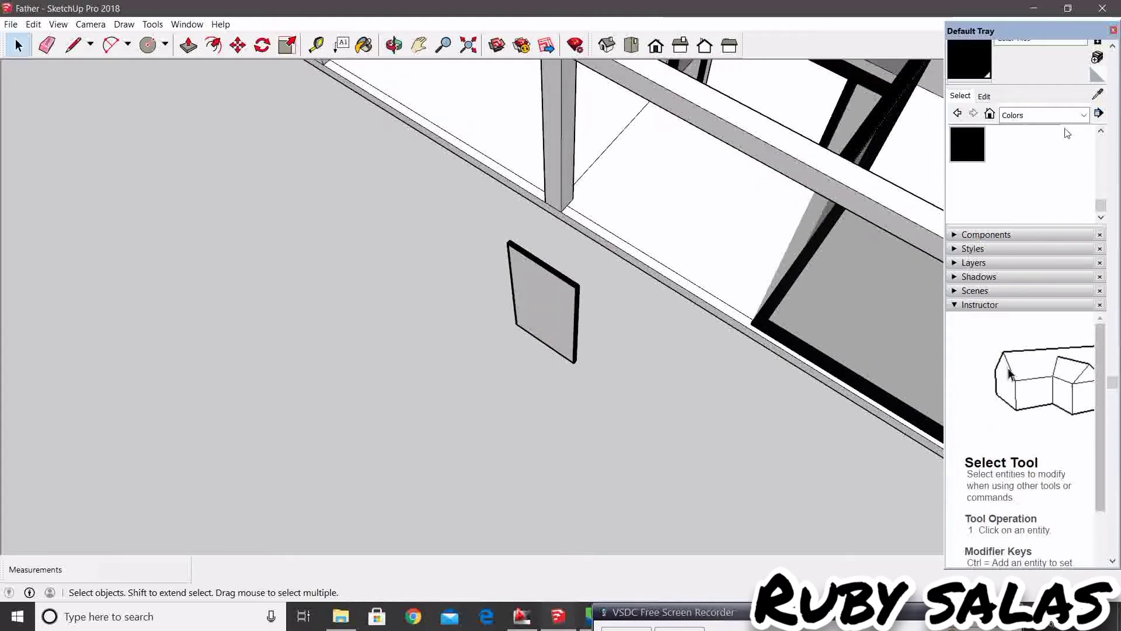
{"action": "key", "text": "F2"}
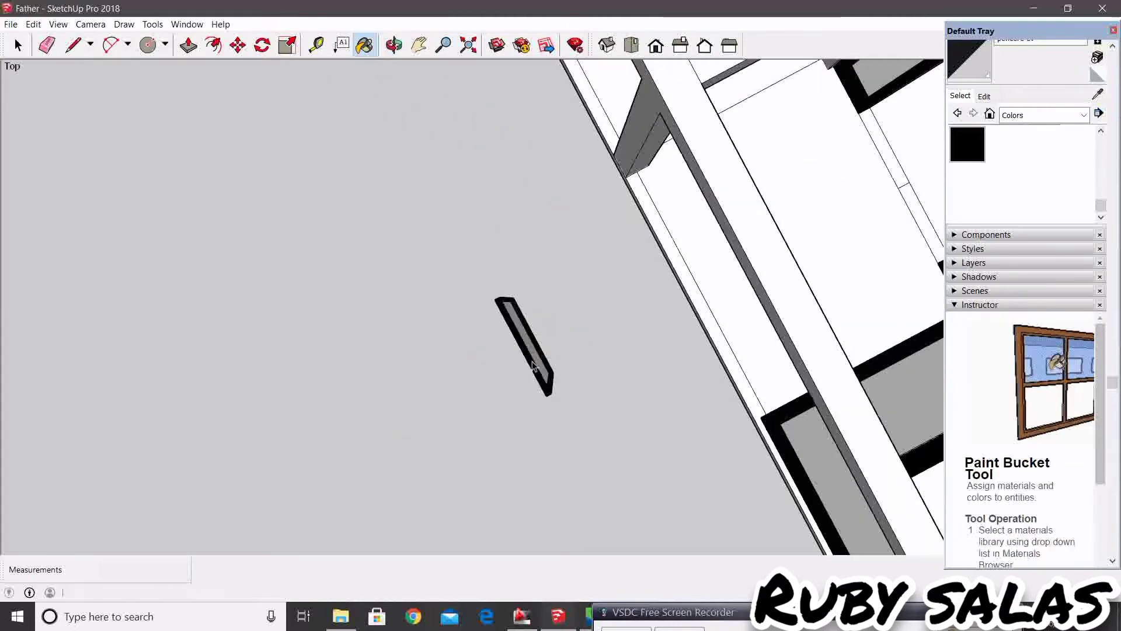
{"action": "key", "text": "space"}
{"action": "middle_click_drag", "start_coordinate": [534, 367], "coordinate": [524, 310]}
Make the selected glazed panel into a group.
{"action": "right_click", "coordinate": [610, 351]}
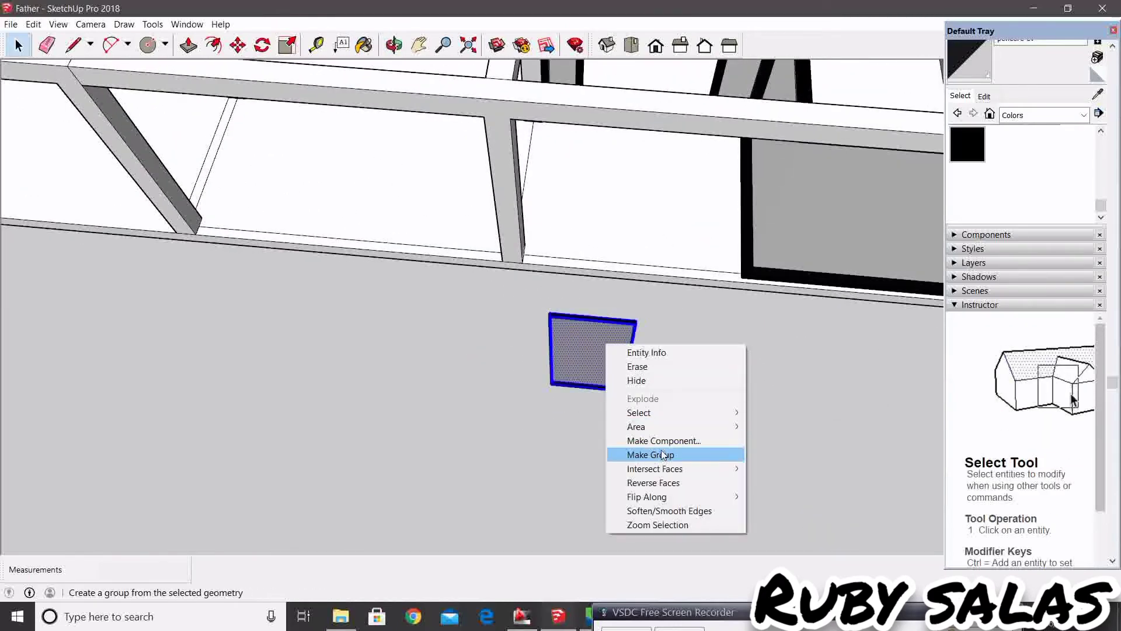
{"action": "left_click", "coordinate": [663, 454]}
{"action": "scroll", "coordinate": [571, 393], "scroll_direction": "up", "scroll_amount": 3}
{"action": "scroll", "coordinate": [543, 398], "scroll_direction": "up", "scroll_amount": 2}
Move the panel group by its corner onto the doorway beam's corner.
{"action": "key", "text": "m"}
{"action": "scroll", "coordinate": [602, 294], "scroll_direction": "down", "scroll_amount": 3}
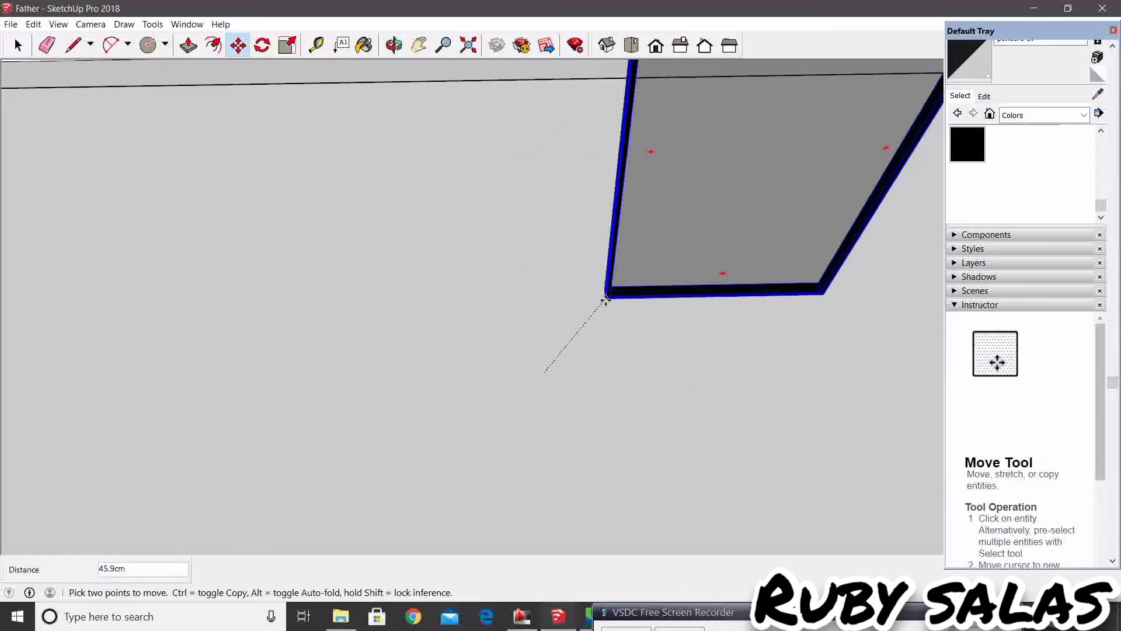
{"action": "key", "text": "h"}
{"action": "mouse_move", "coordinate": [616, 256]}
{"action": "middle_mouse_down"}
{"action": "mouse_move", "coordinate": [521, 304]}
{"action": "mouse_move", "coordinate": [553, 209]}
{"action": "middle_mouse_up"}
{"action": "key", "text": "m"}
{"action": "left_click", "coordinate": [526, 155]}
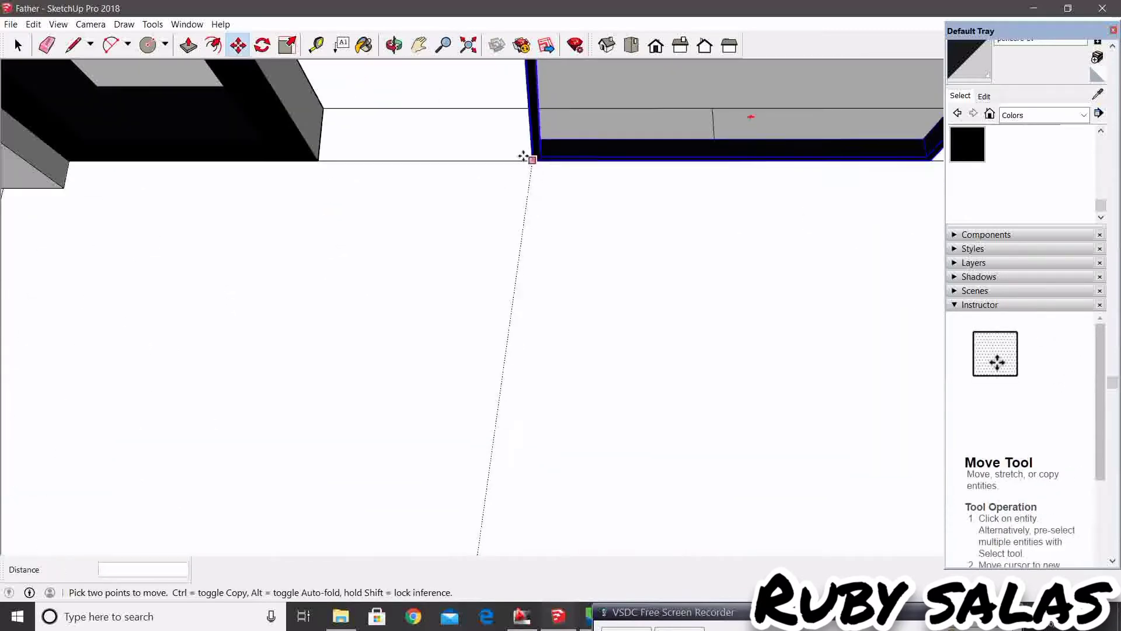
{"action": "left_click", "coordinate": [319, 144]}
{"action": "key", "text": "space"}
Inspect the black door frame from below, abandoning a beam move and a frame copy.
{"action": "mouse_move", "coordinate": [458, 218]}
{"action": "middle_mouse_down", "text": "shift"}
{"action": "mouse_move", "coordinate": [653, 288]}
{"action": "mouse_move", "coordinate": [590, 333]}
{"action": "middle_mouse_up", "text": "shift"}
{"action": "key", "text": "m"}
{"action": "left_click", "coordinate": [618, 317]}
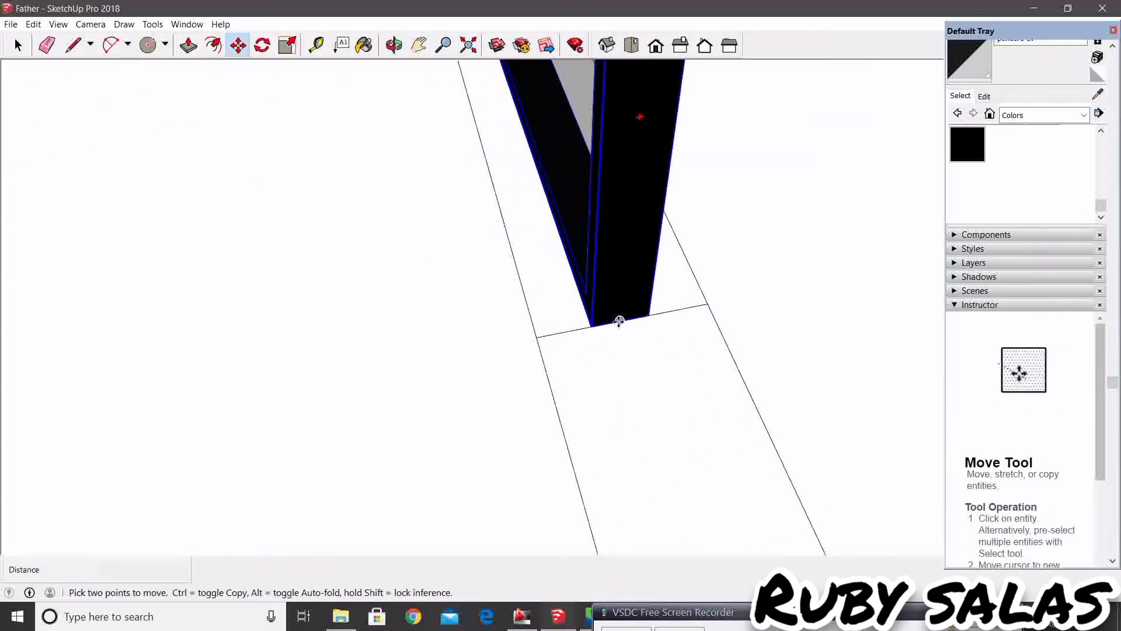
{"action": "key", "text": "space"}
{"action": "mouse_move", "coordinate": [613, 320]}
{"action": "middle_mouse_down"}
{"action": "mouse_move", "coordinate": [622, 364]}
{"action": "mouse_move", "coordinate": [823, 426]}
{"action": "middle_mouse_up"}
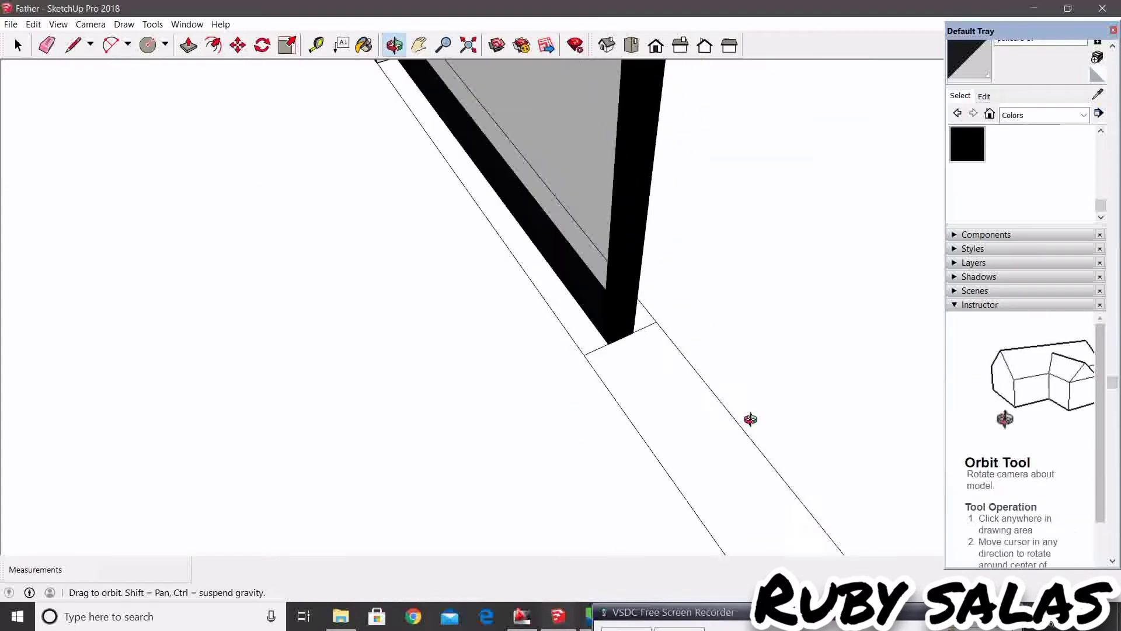
{"action": "scroll", "coordinate": [343, 336], "scroll_direction": "up", "scroll_amount": 2}
{"action": "scroll", "coordinate": [351, 327], "scroll_direction": "up", "scroll_amount": 2}
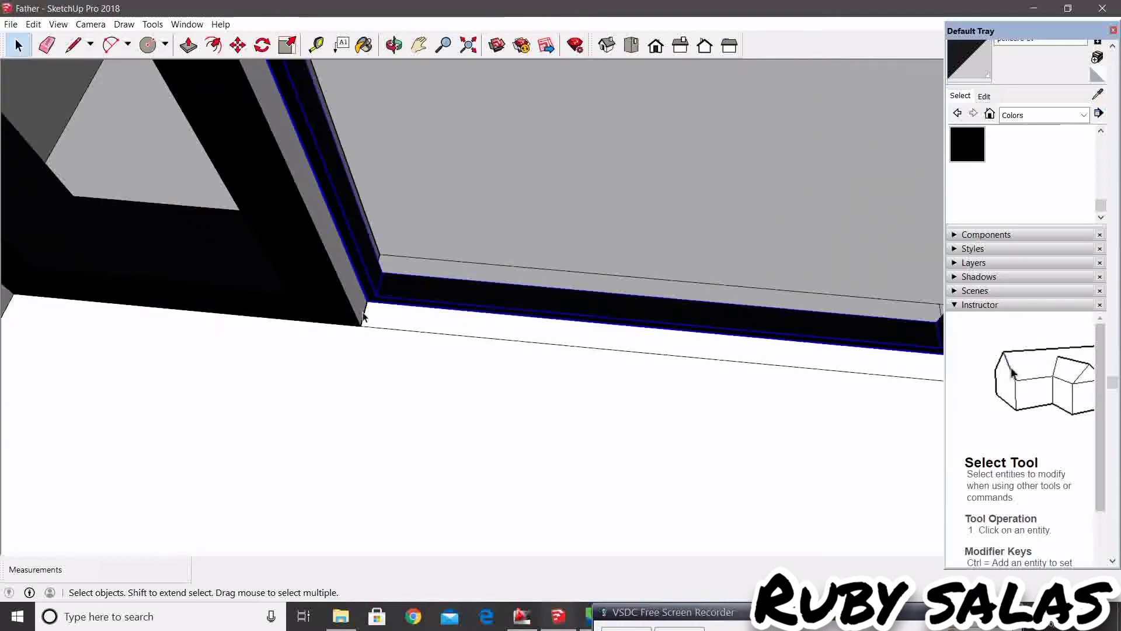
{"action": "left_click", "coordinate": [369, 303]}
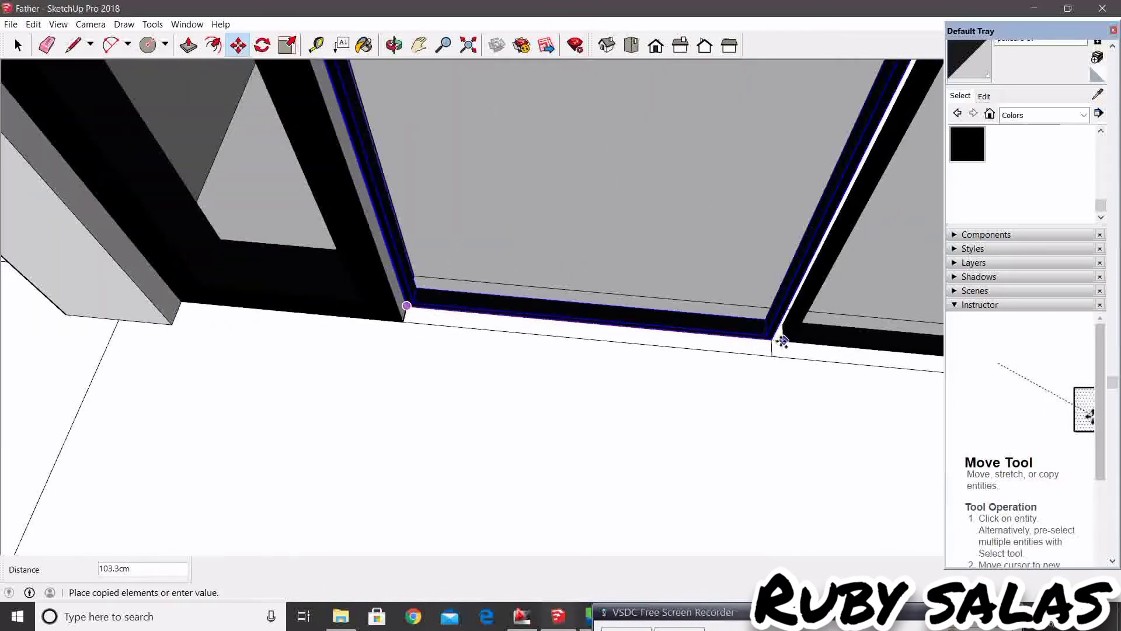
{"action": "key", "text": "space"}
{"action": "mouse_move", "coordinate": [734, 369]}
{"action": "middle_mouse_down"}
{"action": "mouse_move", "coordinate": [746, 396]}
{"action": "mouse_move", "coordinate": [552, 346]}
{"action": "mouse_move", "coordinate": [601, 338]}
{"action": "middle_mouse_up"}
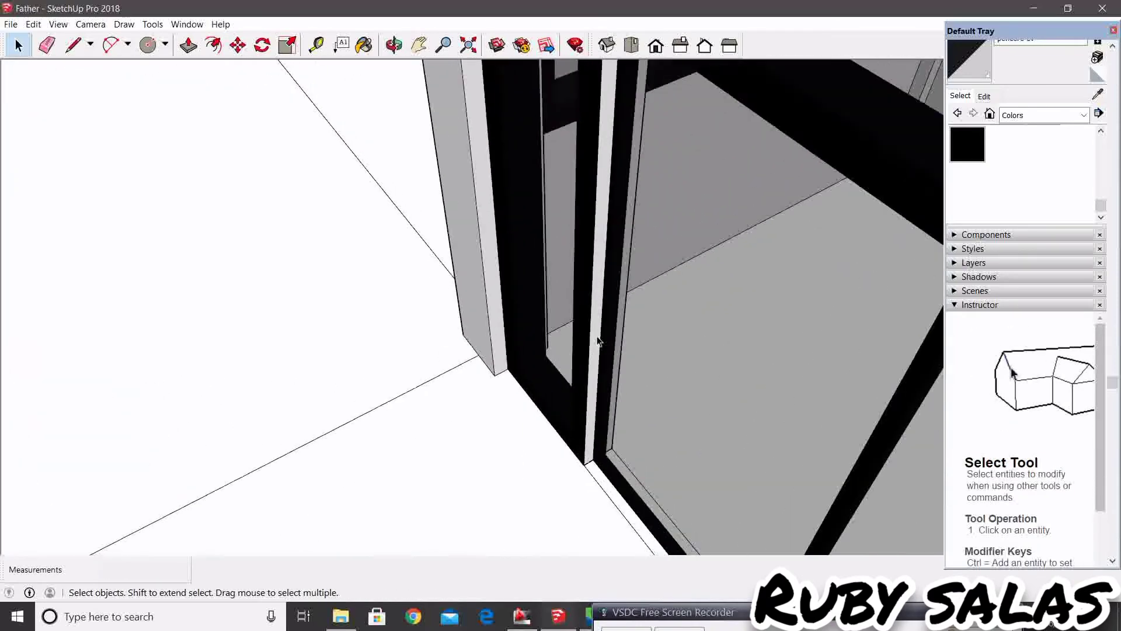
Paint the door panel black.
{"action": "left_click", "coordinate": [968, 145]}
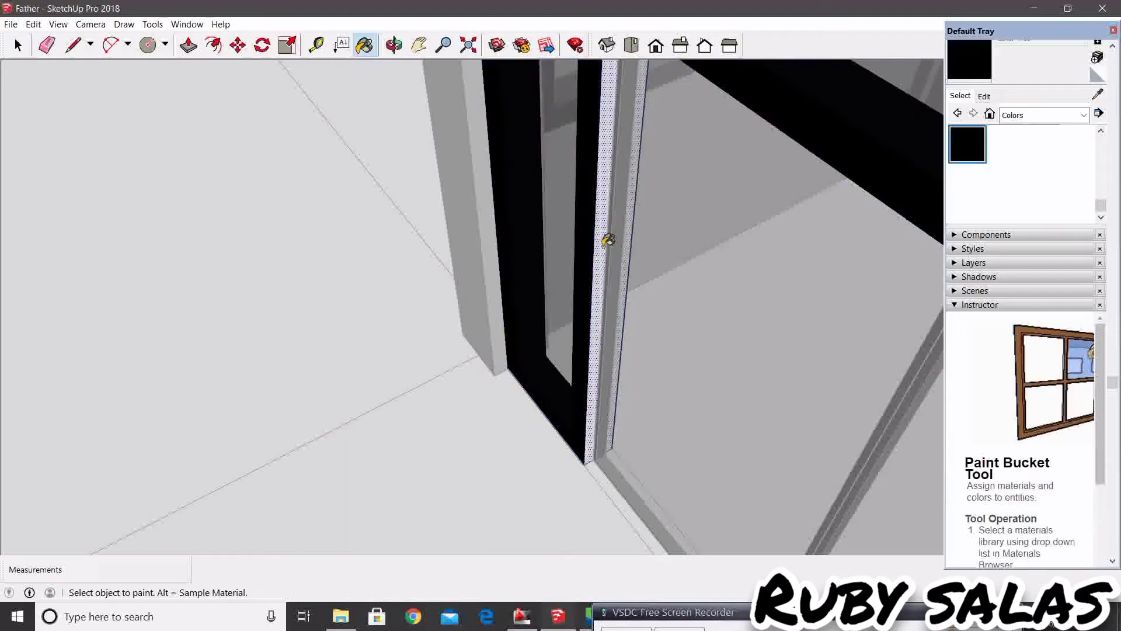
{"action": "key", "text": "space"}
{"action": "mouse_move", "coordinate": [608, 240]}
{"action": "middle_mouse_down"}
{"action": "mouse_move", "coordinate": [593, 280]}
{"action": "mouse_move", "coordinate": [658, 358]}
{"action": "mouse_move", "coordinate": [715, 395]}
{"action": "mouse_move", "coordinate": [806, 332]}
{"action": "mouse_move", "coordinate": [581, 335]}
{"action": "mouse_move", "coordinate": [493, 323]}
{"action": "mouse_move", "coordinate": [585, 348]}
{"action": "mouse_move", "coordinate": [574, 368]}
{"action": "middle_mouse_up"}
{"action": "scroll", "coordinate": [806, 333], "scroll_direction": "up", "scroll_amount": 5}
{"action": "scroll", "coordinate": [620, 338], "scroll_direction": "down", "scroll_amount": 3}
{"action": "scroll", "coordinate": [641, 306], "scroll_direction": "up", "scroll_amount": 3}
{"action": "scroll", "coordinate": [603, 374], "scroll_direction": "up", "scroll_amount": 3}
Rotate the door panel 15° open around its hinge corner.
{"action": "left_click", "coordinate": [603, 374]}
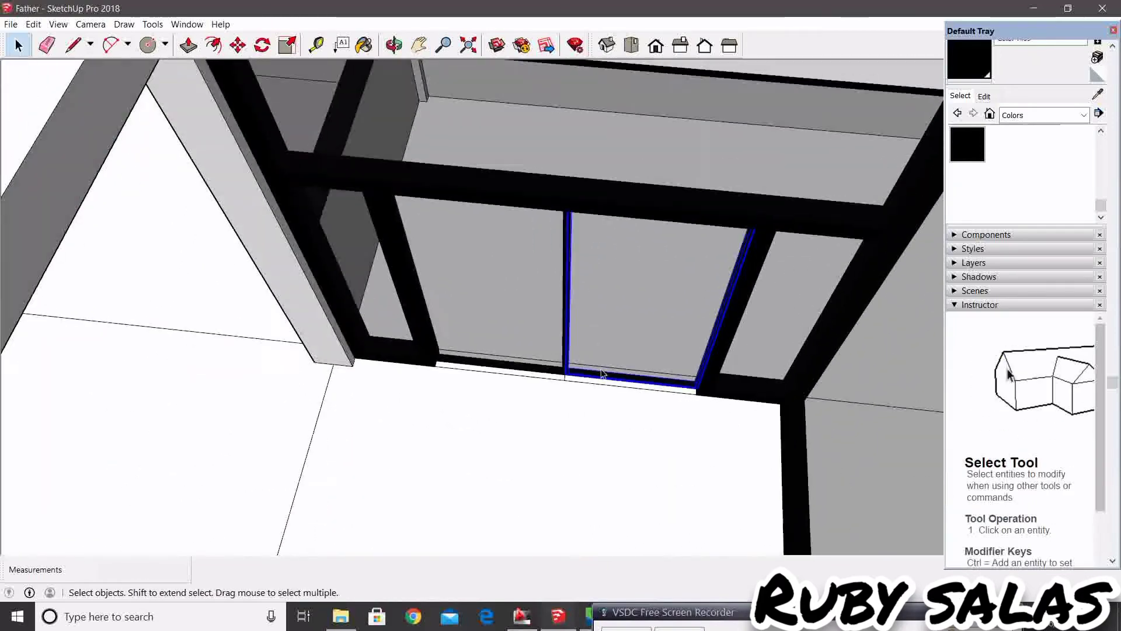
{"action": "scroll", "coordinate": [603, 374], "scroll_direction": "up", "scroll_amount": 2}
{"action": "scroll", "coordinate": [701, 390], "scroll_direction": "up", "scroll_amount": 2}
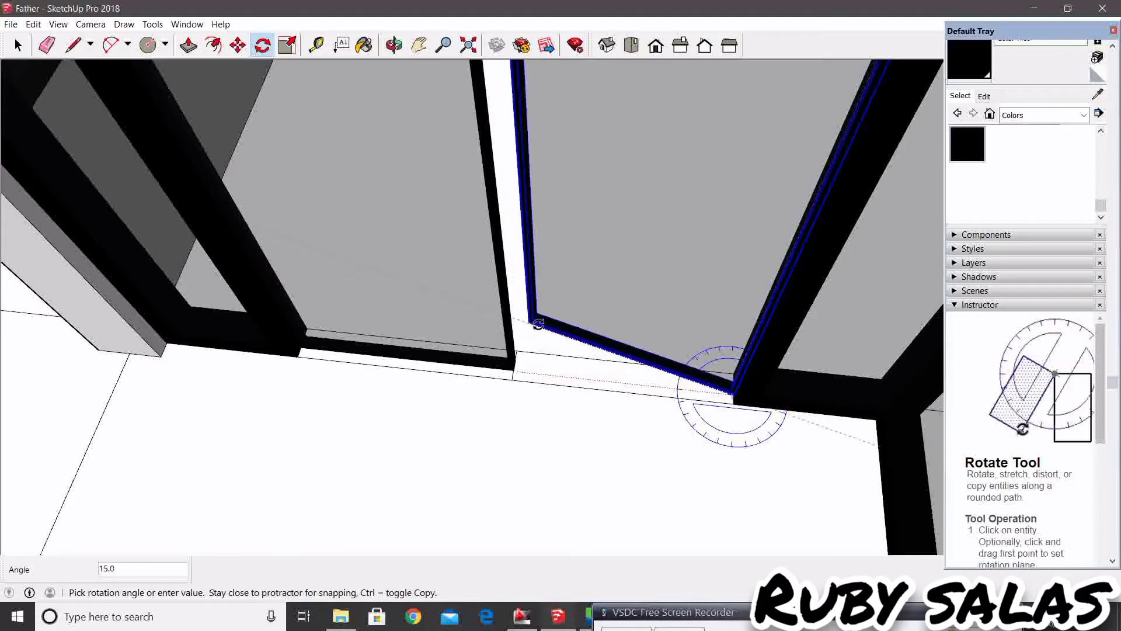
{"action": "key", "text": "space"}
{"action": "scroll", "coordinate": [513, 382], "scroll_direction": "down", "scroll_amount": 3}
{"action": "scroll", "coordinate": [813, 313], "scroll_direction": "down", "scroll_amount": 2}
Orbit and zoom around the rooms to a close view of the building.
{"action": "middle_click_drag", "start_coordinate": [814, 313], "coordinate": [693, 363]}
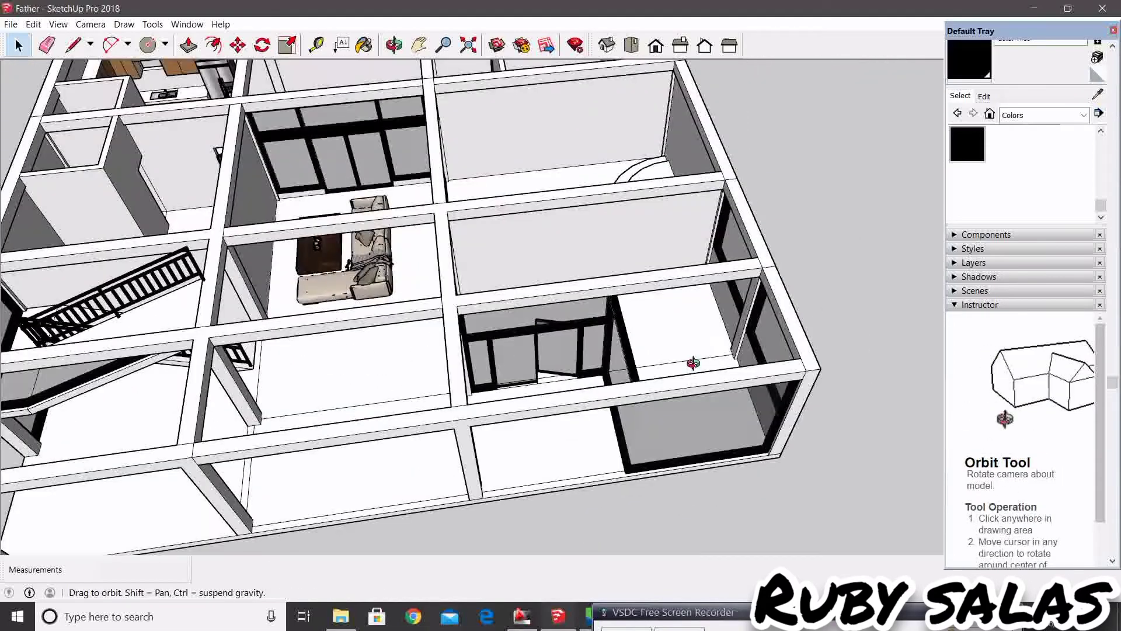
{"action": "scroll", "coordinate": [501, 337], "scroll_direction": "up", "scroll_amount": 3}
{"action": "mouse_move", "coordinate": [500, 337]}
{"action": "middle_mouse_down"}
{"action": "mouse_move", "coordinate": [791, 385]}
{"action": "mouse_move", "coordinate": [826, 321]}
{"action": "mouse_move", "coordinate": [396, 362]}
{"action": "middle_mouse_up"}
{"action": "scroll", "coordinate": [396, 362], "scroll_direction": "down", "scroll_amount": 2}
{"action": "scroll", "coordinate": [551, 470], "scroll_direction": "down", "scroll_amount": 2}
{"action": "mouse_move", "coordinate": [550, 470]}
{"action": "middle_mouse_down"}
{"action": "mouse_move", "coordinate": [814, 230]}
{"action": "mouse_move", "coordinate": [697, 204]}
{"action": "mouse_move", "coordinate": [793, 212]}
{"action": "mouse_move", "coordinate": [718, 425]}
{"action": "mouse_move", "coordinate": [647, 438]}
{"action": "middle_mouse_up"}
{"action": "mouse_move", "coordinate": [648, 437]}
{"action": "left_mouse_down"}
{"action": "mouse_move", "coordinate": [493, 380]}
{"action": "mouse_move", "coordinate": [245, 352]}
{"action": "mouse_move", "coordinate": [223, 362]}
{"action": "mouse_move", "coordinate": [608, 399]}
{"action": "left_mouse_up"}
{"action": "mouse_move", "coordinate": [608, 399]}
{"action": "middle_mouse_down"}
{"action": "mouse_move", "coordinate": [615, 370]}
{"action": "mouse_move", "coordinate": [182, 286]}
{"action": "mouse_move", "coordinate": [280, 333]}
{"action": "mouse_move", "coordinate": [631, 378]}
{"action": "mouse_move", "coordinate": [595, 324]}
{"action": "mouse_move", "coordinate": [584, 263]}
{"action": "mouse_move", "coordinate": [540, 348]}
{"action": "mouse_move", "coordinate": [488, 333]}
{"action": "mouse_move", "coordinate": [596, 332]}
{"action": "mouse_move", "coordinate": [447, 290]}
{"action": "middle_mouse_up"}
{"action": "scroll", "coordinate": [525, 351], "scroll_direction": "up", "scroll_amount": 3}
{"action": "scroll", "coordinate": [594, 325], "scroll_direction": "down", "scroll_amount": 2}
{"action": "scroll", "coordinate": [584, 263], "scroll_direction": "up", "scroll_amount": 3}
{"action": "scroll", "coordinate": [584, 263], "scroll_direction": "up", "scroll_amount": 2}
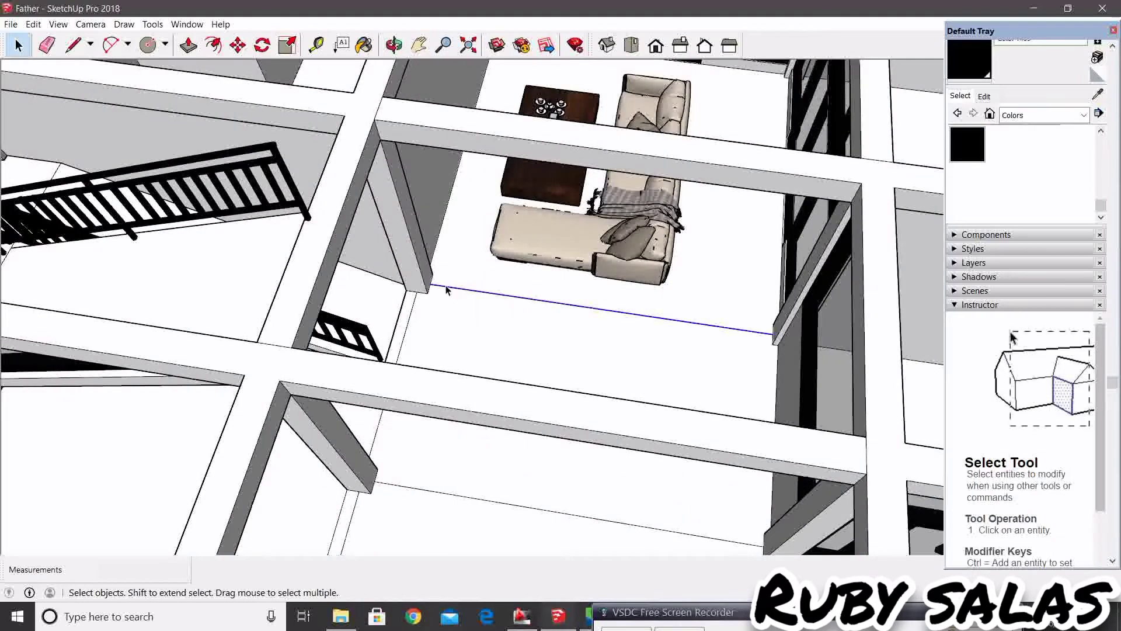
{"action": "scroll", "coordinate": [661, 333], "scroll_direction": "up", "scroll_amount": 1}
{"action": "scroll", "coordinate": [701, 321], "scroll_direction": "up", "scroll_amount": 2}
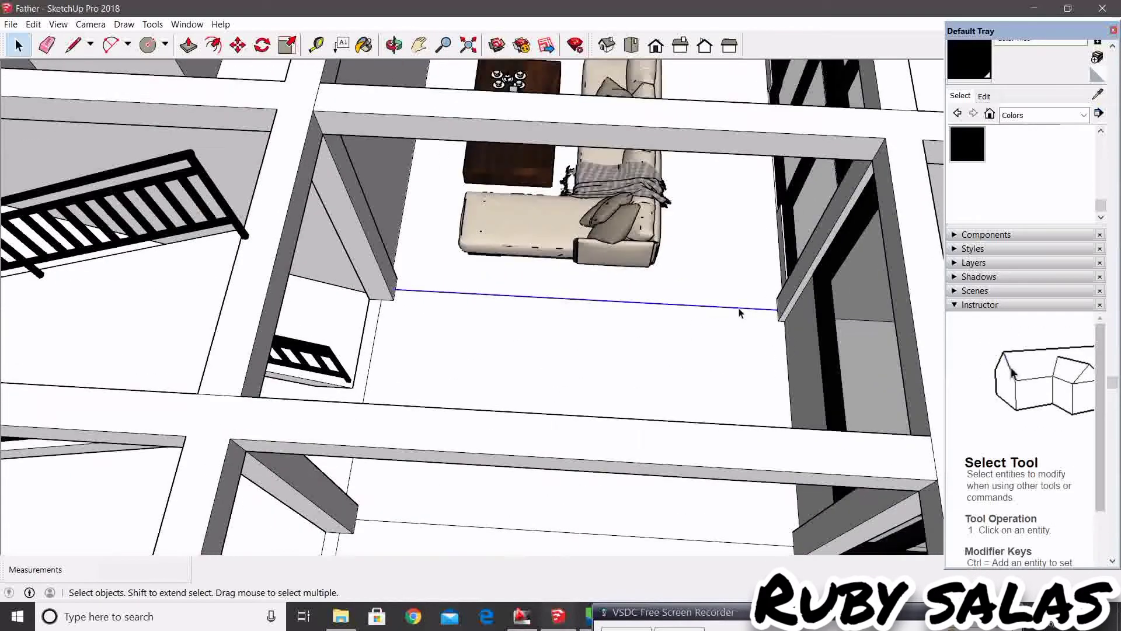
{"action": "scroll", "coordinate": [785, 314], "scroll_direction": "up", "scroll_amount": 3}
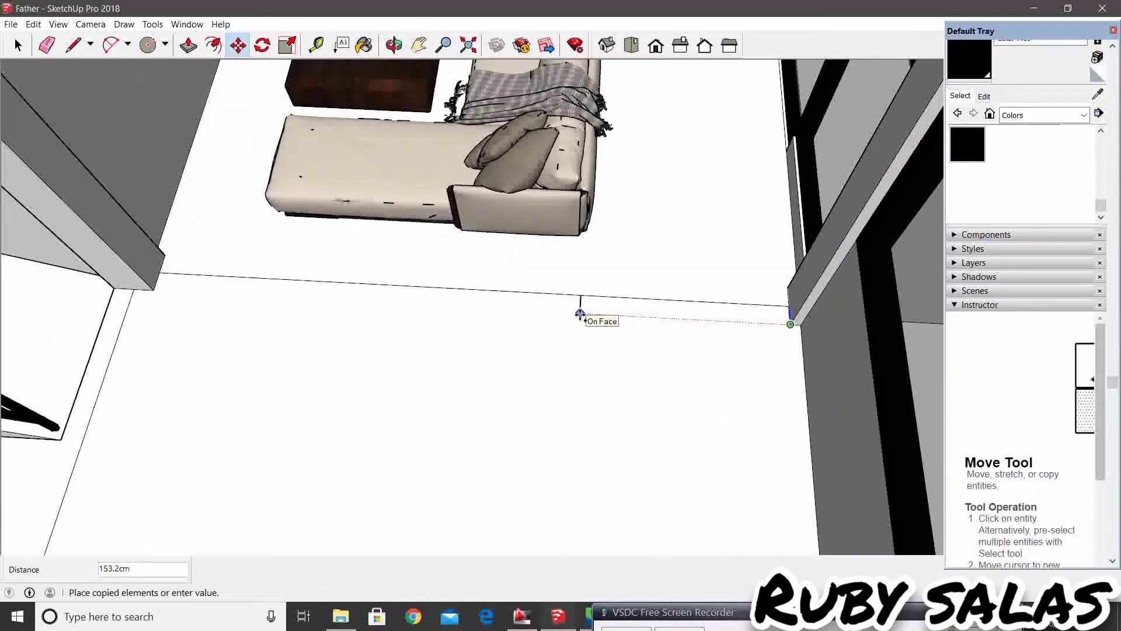
{"action": "scroll", "coordinate": [583, 311], "scroll_direction": "up", "scroll_amount": 1}
Cancel the unfinished edge copy and erase the stray copied edge.
{"action": "key", "text": "l"}
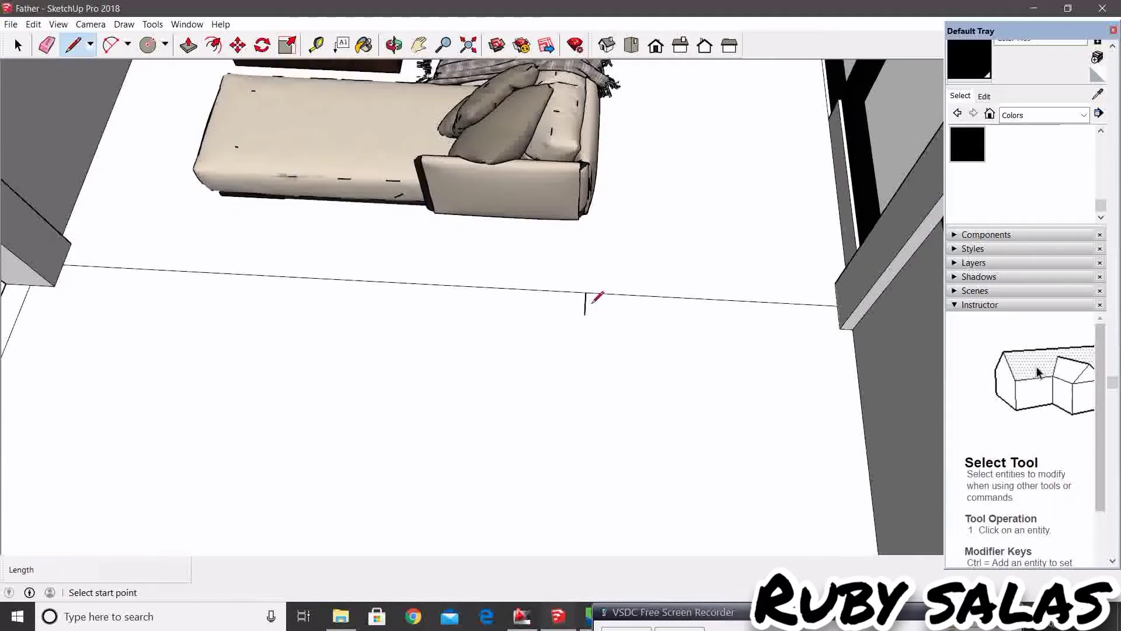
{"action": "scroll", "coordinate": [571, 300], "scroll_direction": "down", "scroll_amount": 1}
{"action": "scroll", "coordinate": [561, 302], "scroll_direction": "down", "scroll_amount": 1}
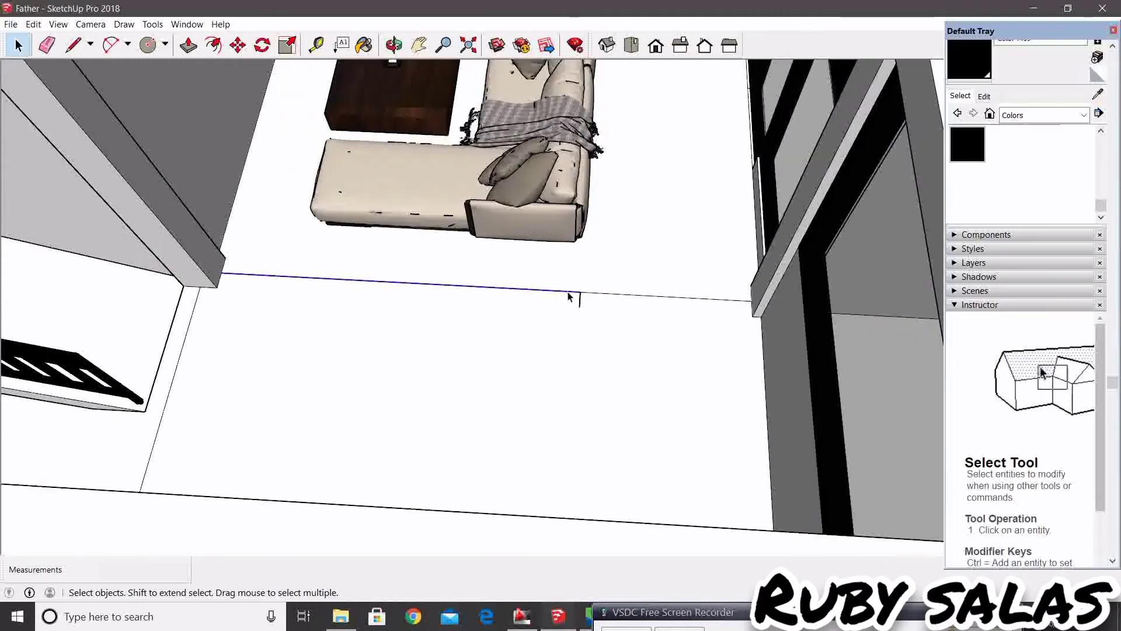
{"action": "scroll", "coordinate": [539, 306], "scroll_direction": "down", "scroll_amount": 1}
{"action": "scroll", "coordinate": [578, 294], "scroll_direction": "down", "scroll_amount": 3}
{"action": "middle_click_drag", "start_coordinate": [556, 365], "coordinate": [565, 351], "text": "shift"}
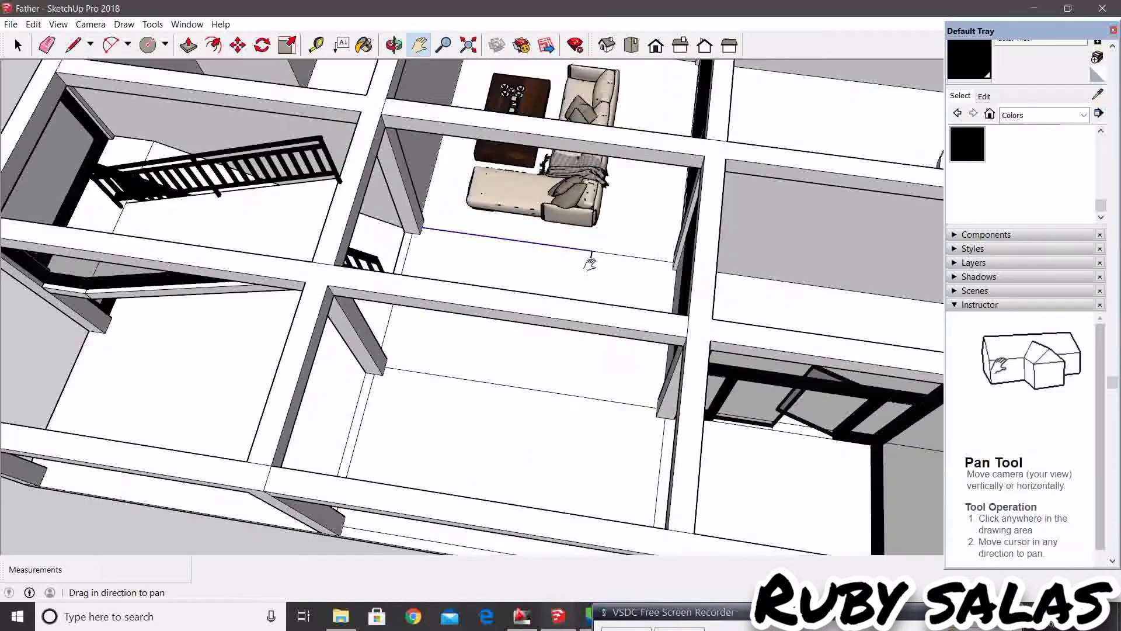
{"action": "key", "text": "space"}
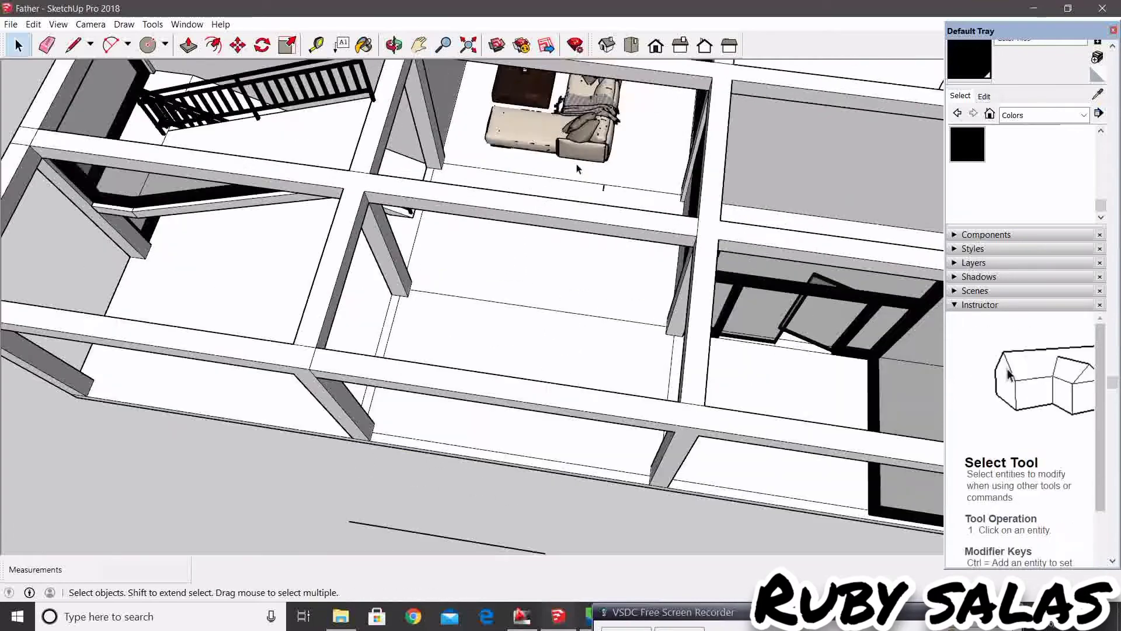
{"action": "scroll", "coordinate": [570, 224], "scroll_direction": "up", "scroll_amount": 3}
{"action": "left_click", "coordinate": [575, 169]}
{"action": "key", "text": "space"}
{"action": "scroll", "coordinate": [618, 182], "scroll_direction": "up", "scroll_amount": 3}
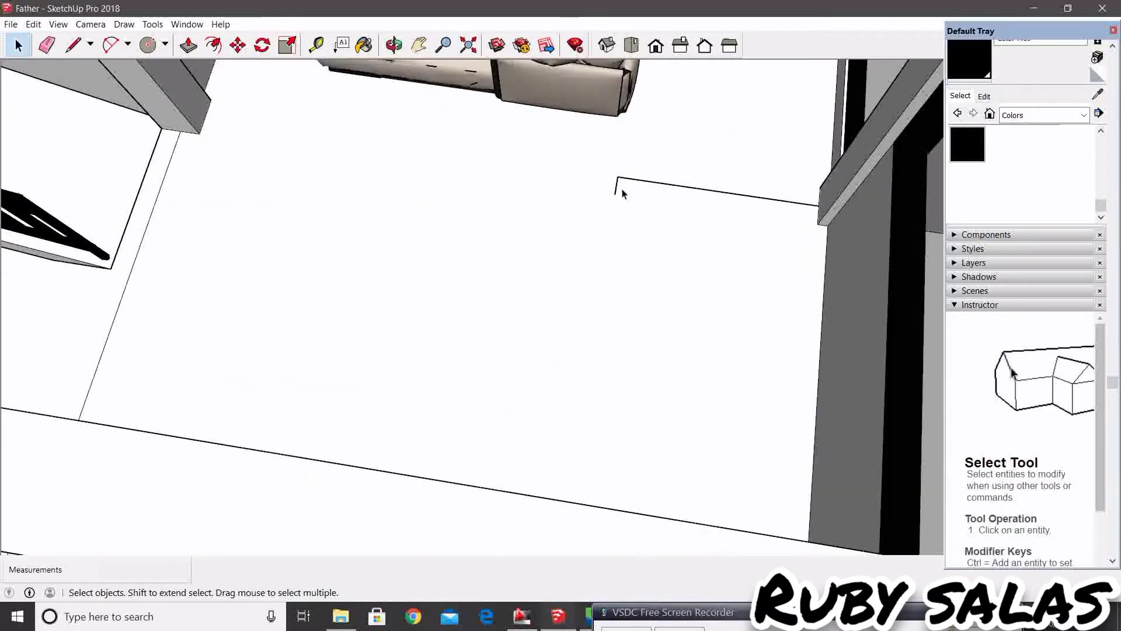
{"action": "key", "text": "space"}
{"action": "scroll", "coordinate": [618, 184], "scroll_direction": "down", "scroll_amount": 3}
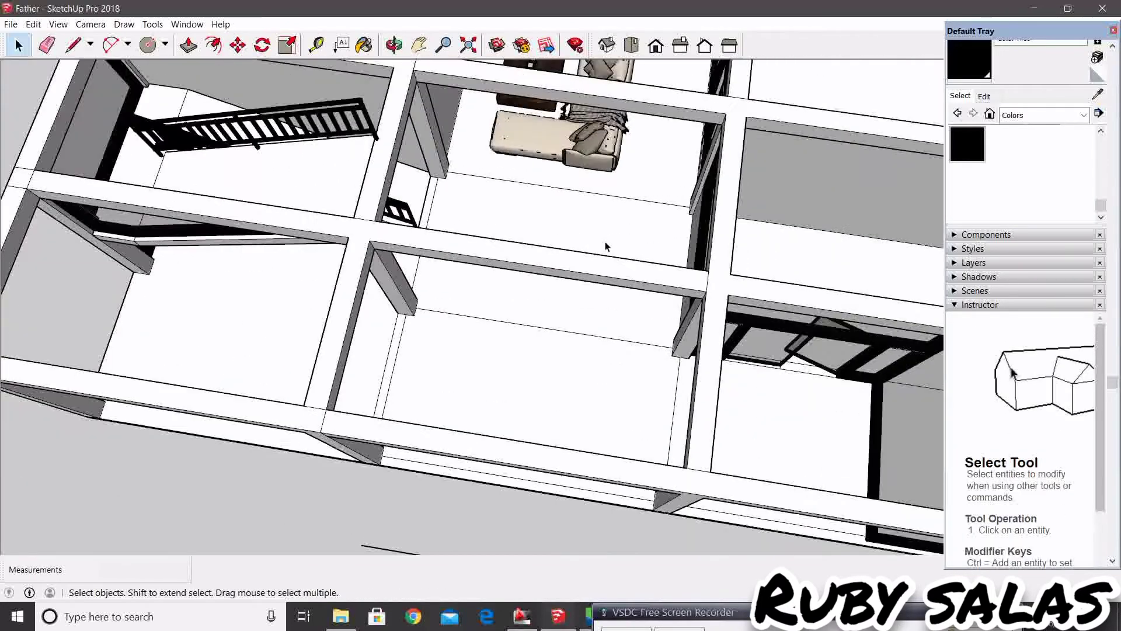
Orbit and zoom to inspect the house frame and the remaining ground line.
{"action": "mouse_move", "coordinate": [671, 212]}
{"action": "middle_mouse_down", "text": "shift"}
{"action": "mouse_move", "coordinate": [520, 238]}
{"action": "mouse_move", "coordinate": [576, 328]}
{"action": "mouse_move", "coordinate": [580, 285]}
{"action": "mouse_move", "coordinate": [541, 303]}
{"action": "mouse_move", "coordinate": [556, 318]}
{"action": "mouse_move", "coordinate": [583, 246]}
{"action": "mouse_move", "coordinate": [616, 368]}
{"action": "mouse_move", "coordinate": [555, 187]}
{"action": "mouse_move", "coordinate": [483, 298]}
{"action": "mouse_move", "coordinate": [430, 258]}
{"action": "mouse_move", "coordinate": [409, 298]}
{"action": "middle_mouse_up", "text": "shift"}
{"action": "scroll", "coordinate": [576, 329], "scroll_direction": "down", "scroll_amount": 2}
{"action": "scroll", "coordinate": [541, 303], "scroll_direction": "up", "scroll_amount": 2}
{"action": "scroll", "coordinate": [541, 303], "scroll_direction": "up", "scroll_amount": 2}
{"action": "scroll", "coordinate": [523, 332], "scroll_direction": "up", "scroll_amount": 2}
{"action": "scroll", "coordinate": [557, 318], "scroll_direction": "up", "scroll_amount": 3}
{"action": "scroll", "coordinate": [616, 368], "scroll_direction": "down", "scroll_amount": 3}
{"action": "scroll", "coordinate": [555, 187], "scroll_direction": "up", "scroll_amount": 2}
Copy the ground line 15cm over from the original.
{"action": "key", "text": "space"}
{"action": "left_click", "coordinate": [378, 303]}
{"action": "key", "text": "m"}
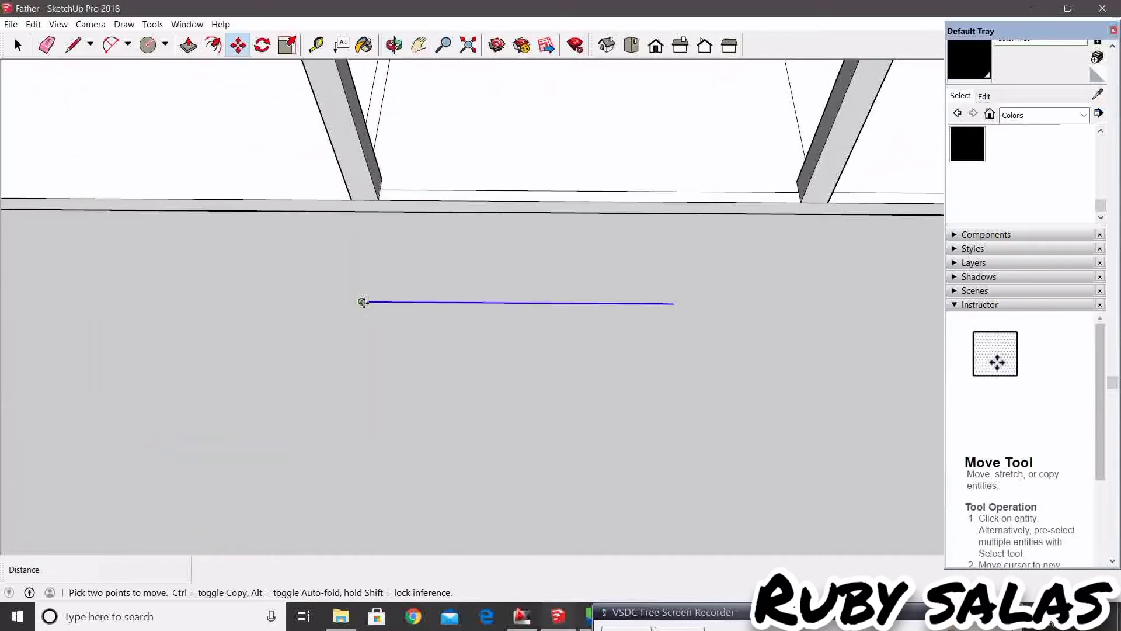
{"action": "scroll", "coordinate": [362, 302], "scroll_direction": "up", "scroll_amount": 2}
{"action": "scroll", "coordinate": [367, 315], "scroll_direction": "up", "scroll_amount": 1}
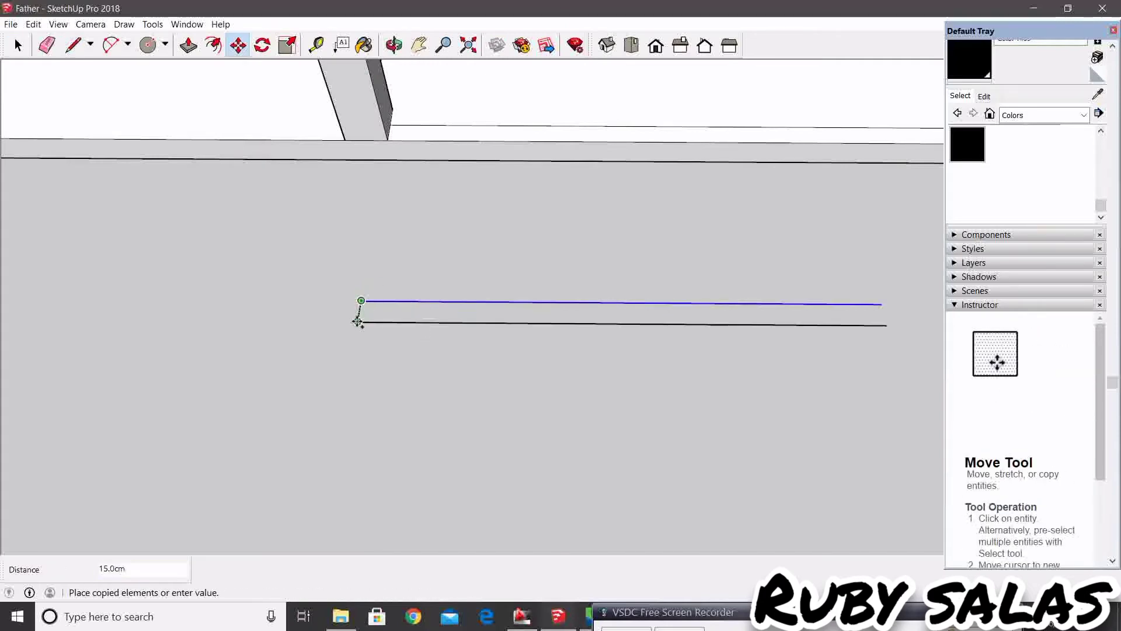
{"action": "left_click", "coordinate": [357, 320]}
{"action": "key", "text": "space"}
{"action": "scroll", "coordinate": [652, 400], "scroll_direction": "down", "scroll_amount": 1}
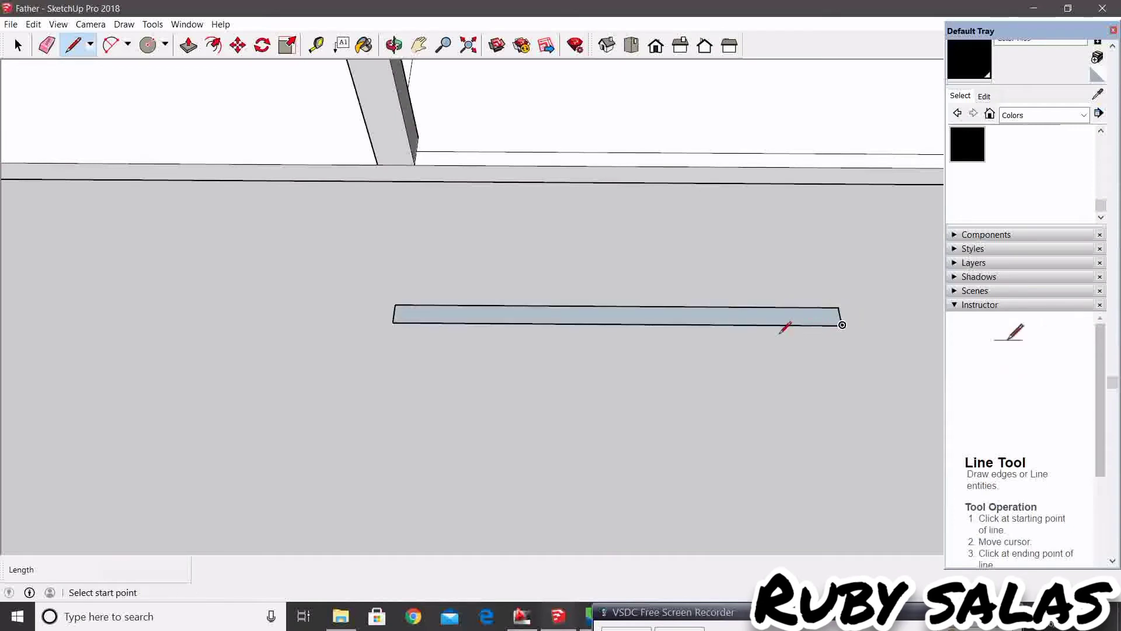
Push/Pull the thin rectangle face up to the typed thickness.
{"action": "key", "text": "space"}
{"action": "scroll", "coordinate": [783, 330], "scroll_direction": "down", "scroll_amount": 1}
{"action": "key", "text": "p"}
{"action": "scroll", "coordinate": [718, 358], "scroll_direction": "up", "scroll_amount": 1}
{"action": "left_click", "coordinate": [671, 316]}
{"action": "type", "text": "32"}
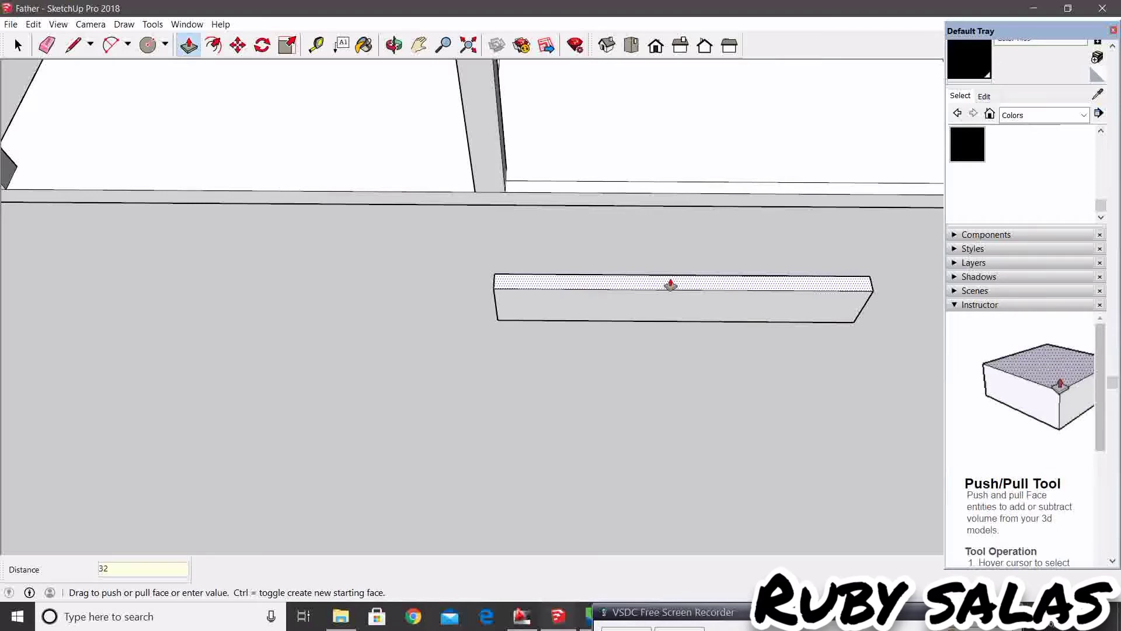
{"action": "key", "text": "Return"}
{"action": "mouse_move", "coordinate": [671, 283]}
{"action": "middle_mouse_down"}
{"action": "mouse_move", "coordinate": [776, 251]}
{"action": "mouse_move", "coordinate": [489, 280]}
{"action": "mouse_move", "coordinate": [448, 243]}
{"action": "mouse_move", "coordinate": [601, 190]}
{"action": "mouse_move", "coordinate": [496, 209]}
{"action": "middle_mouse_up"}
{"action": "scroll", "coordinate": [495, 209], "scroll_direction": "up", "scroll_amount": 1}
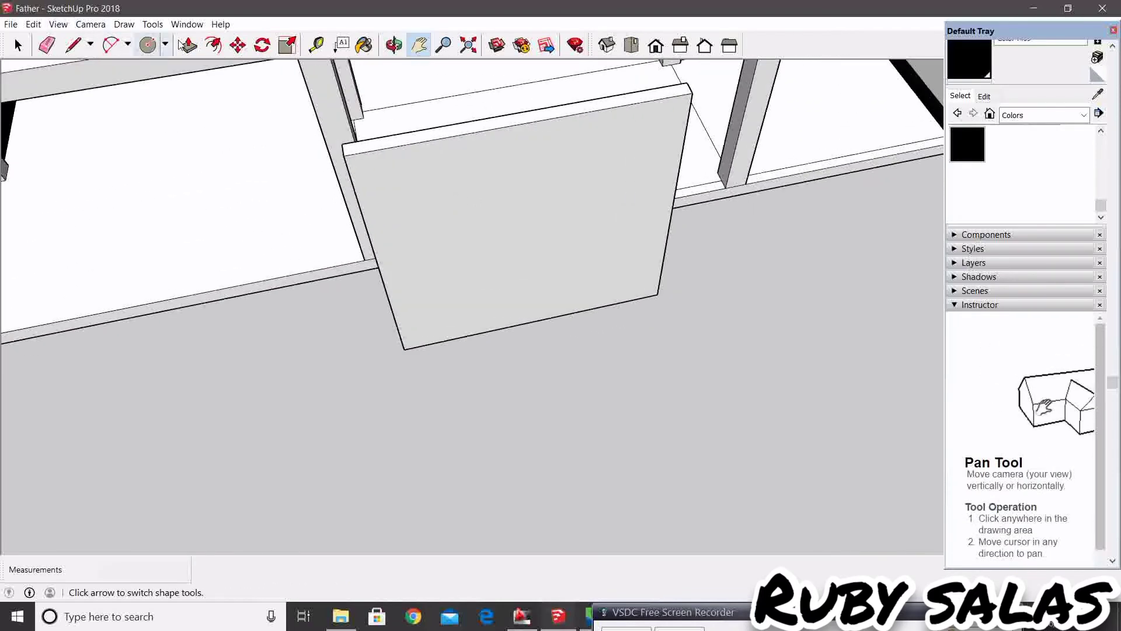
Offset the panel face and push the inner face through to hollow it.
{"action": "left_click", "coordinate": [214, 45]}
{"action": "left_click", "coordinate": [421, 170]}
{"action": "key", "text": "space"}
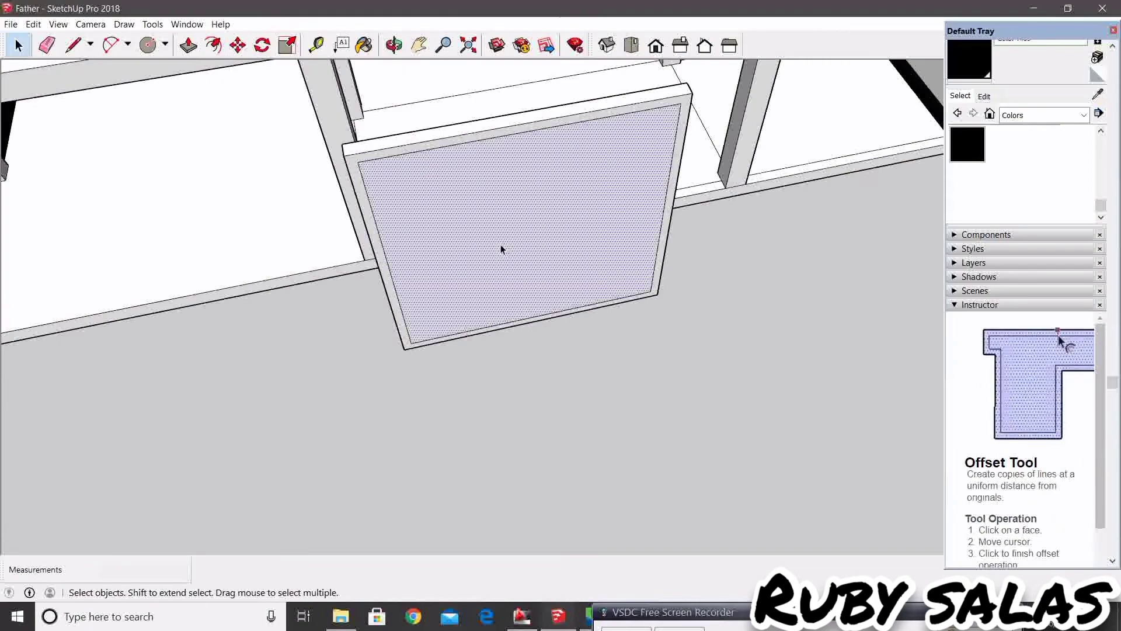
{"action": "mouse_move", "coordinate": [500, 246]}
{"action": "middle_mouse_down"}
{"action": "mouse_move", "coordinate": [580, 363]}
{"action": "mouse_move", "coordinate": [548, 253]}
{"action": "mouse_move", "coordinate": [569, 343]}
{"action": "mouse_move", "coordinate": [450, 300]}
{"action": "middle_mouse_up"}
{"action": "key", "text": "p"}
{"action": "left_click", "coordinate": [548, 253]}
{"action": "key", "text": "space"}
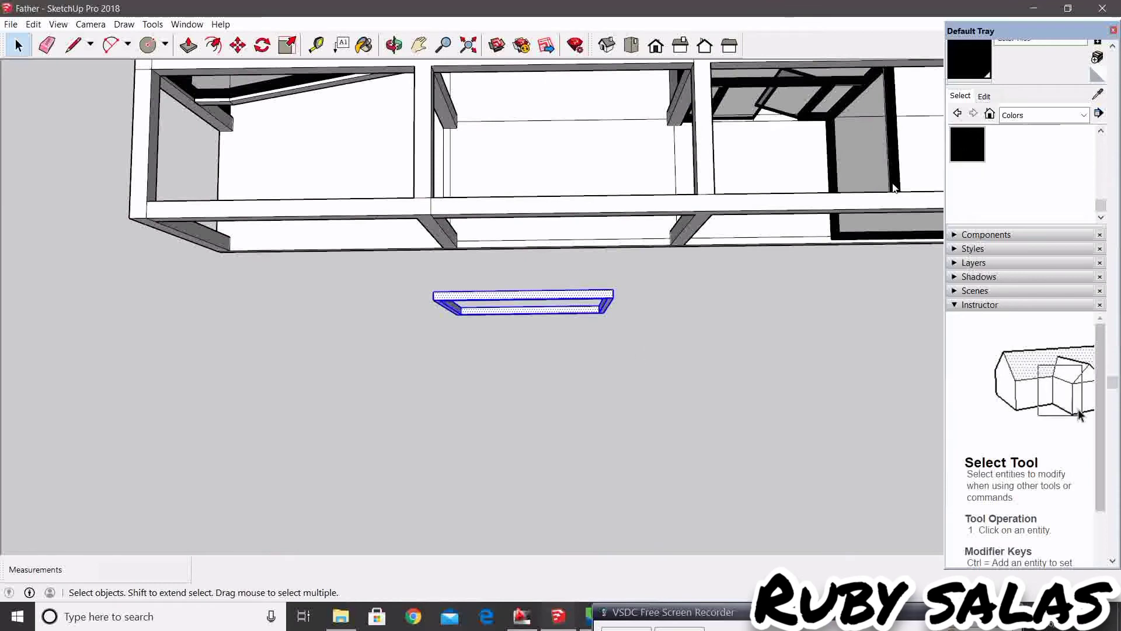
Finish painting the frame black and orbit to view it beside the walls and stairs.
{"action": "key", "text": "space"}
{"action": "scroll", "coordinate": [596, 318], "scroll_direction": "up", "scroll_amount": 4}
{"action": "middle_click_drag", "start_coordinate": [620, 342], "coordinate": [529, 274]}
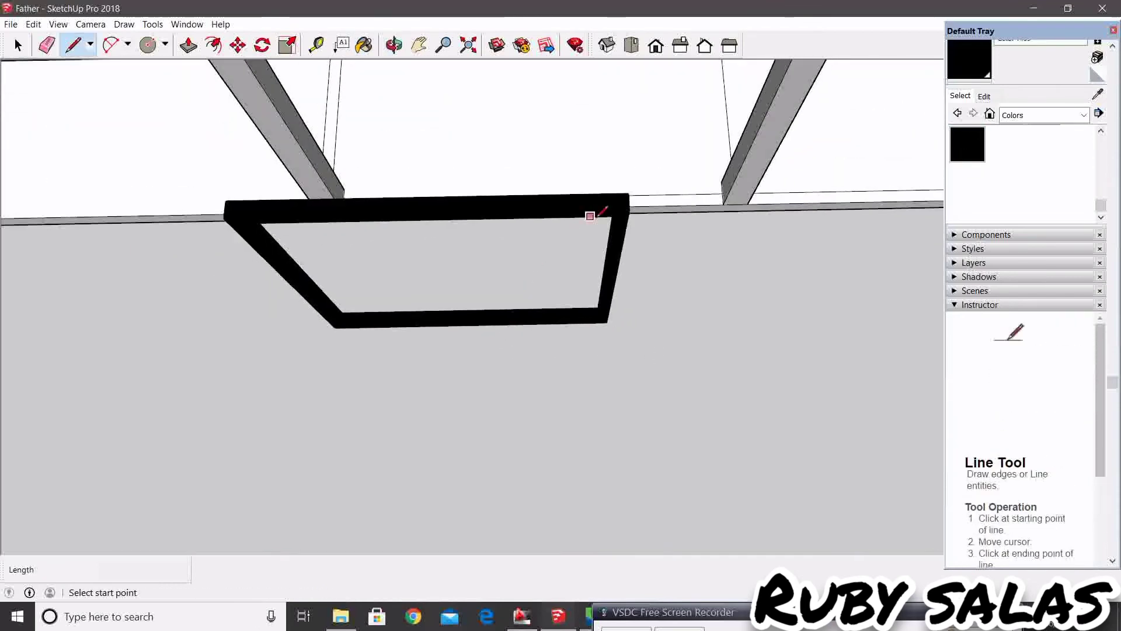
{"action": "mouse_move", "coordinate": [602, 313]}
{"action": "middle_mouse_down"}
{"action": "mouse_move", "coordinate": [547, 438]}
{"action": "mouse_move", "coordinate": [494, 392]}
{"action": "middle_mouse_up"}
{"action": "key", "text": "space"}
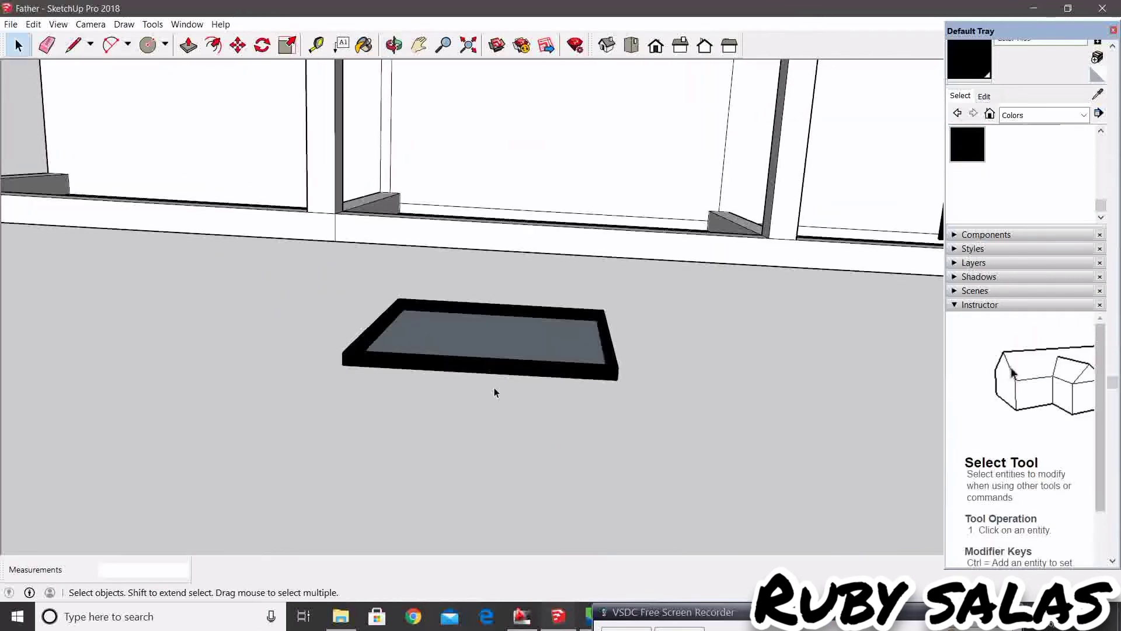
{"action": "key", "text": "space"}
{"action": "mouse_move", "coordinate": [407, 293]}
{"action": "middle_mouse_down"}
{"action": "mouse_move", "coordinate": [441, 337]}
{"action": "mouse_move", "coordinate": [1017, 186]}
{"action": "middle_mouse_up"}
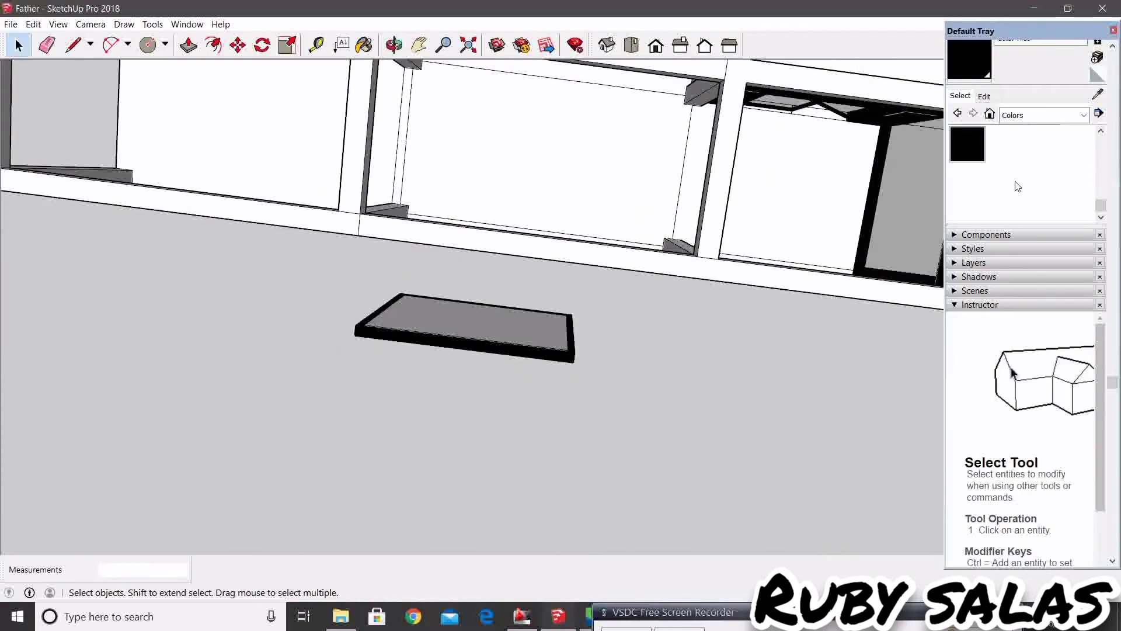
{"action": "mouse_move", "coordinate": [566, 289]}
{"action": "middle_mouse_down"}
{"action": "mouse_move", "coordinate": [615, 170]}
{"action": "mouse_move", "coordinate": [441, 308]}
{"action": "middle_mouse_up"}
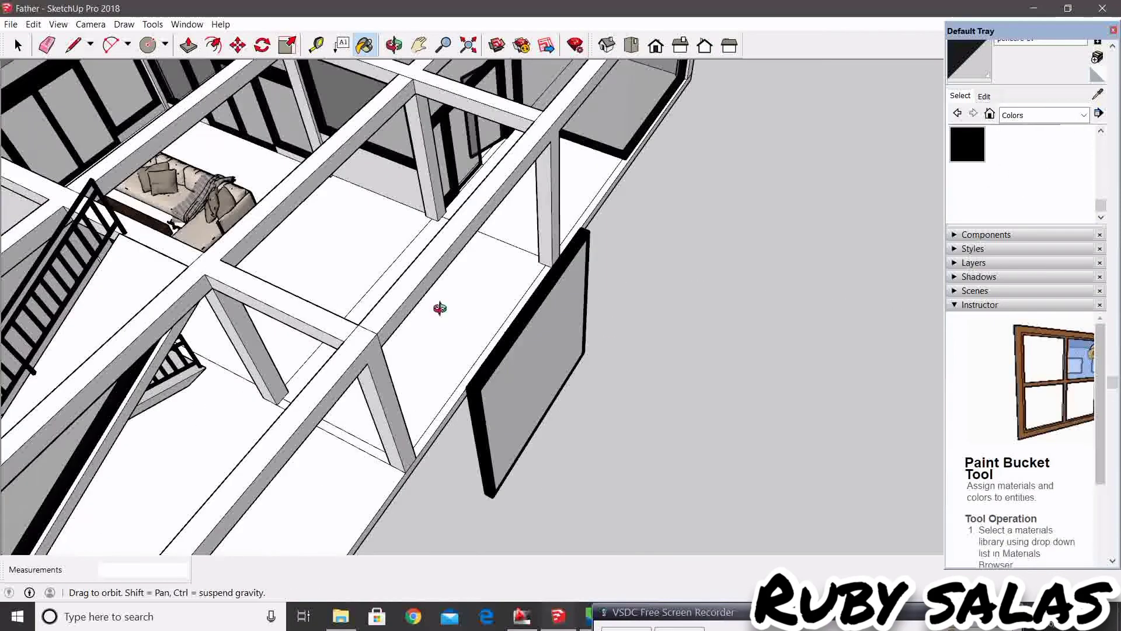
Move the grouped frame so its corner snaps into the living-room wall opening.
{"action": "scroll", "coordinate": [509, 323], "scroll_direction": "up", "scroll_amount": 2}
{"action": "mouse_move", "coordinate": [508, 323]}
{"action": "middle_mouse_down", "text": "shift"}
{"action": "mouse_move", "coordinate": [484, 347]}
{"action": "mouse_move", "coordinate": [374, 336]}
{"action": "mouse_move", "coordinate": [518, 403]}
{"action": "mouse_move", "coordinate": [586, 342]}
{"action": "middle_mouse_up", "text": "shift"}
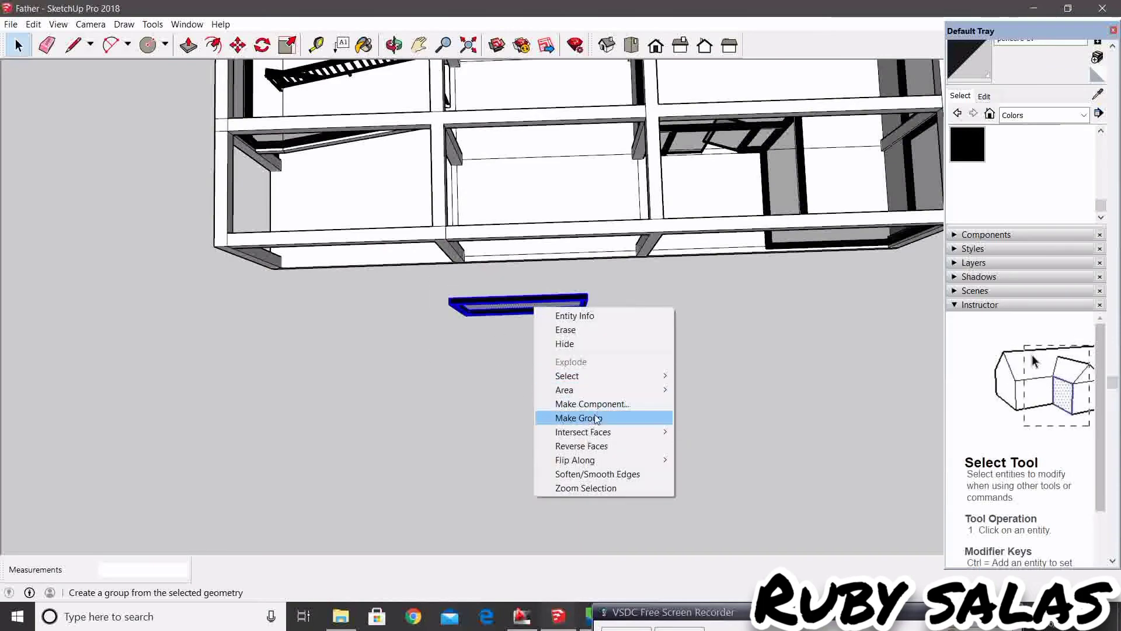
{"action": "middle_click_drag", "start_coordinate": [512, 363], "coordinate": [459, 353]}
{"action": "scroll", "coordinate": [462, 328], "scroll_direction": "up", "scroll_amount": 3}
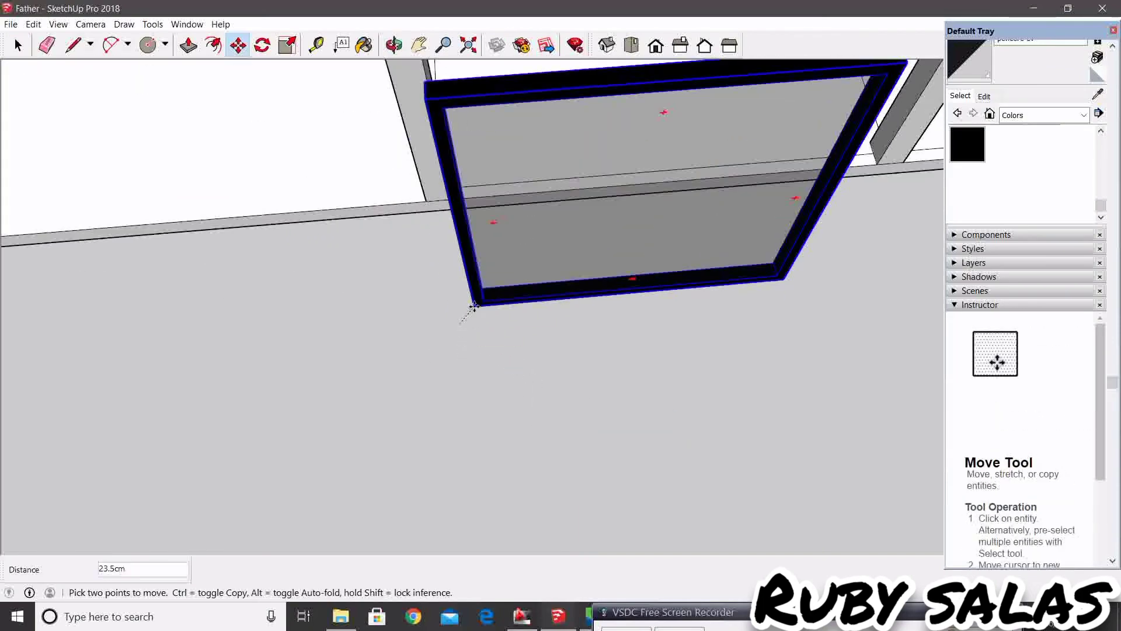
{"action": "scroll", "coordinate": [474, 307], "scroll_direction": "down", "scroll_amount": 5}
{"action": "middle_click_drag", "start_coordinate": [545, 313], "coordinate": [461, 403], "text": "shift"}
{"action": "scroll", "coordinate": [353, 318], "scroll_direction": "up", "scroll_amount": 5}
{"action": "middle_click_drag", "start_coordinate": [353, 318], "coordinate": [315, 341], "text": "shift"}
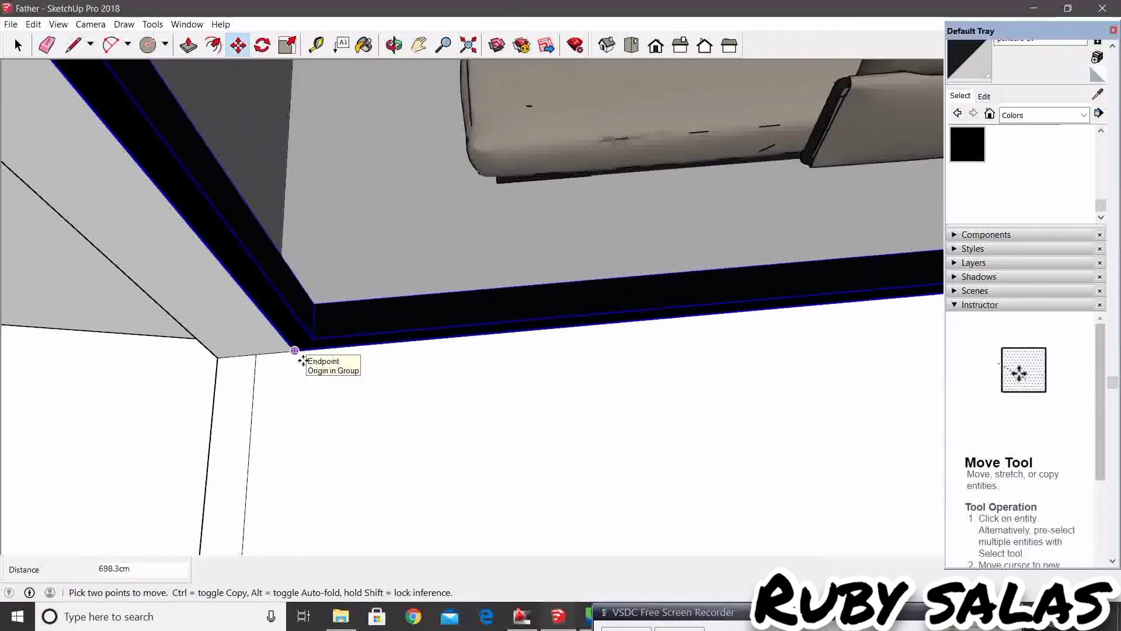
{"action": "key", "text": "space"}
Orbit around the sofa area to check the window sitting in the wall.
{"action": "scroll", "coordinate": [296, 334], "scroll_direction": "down", "scroll_amount": 5}
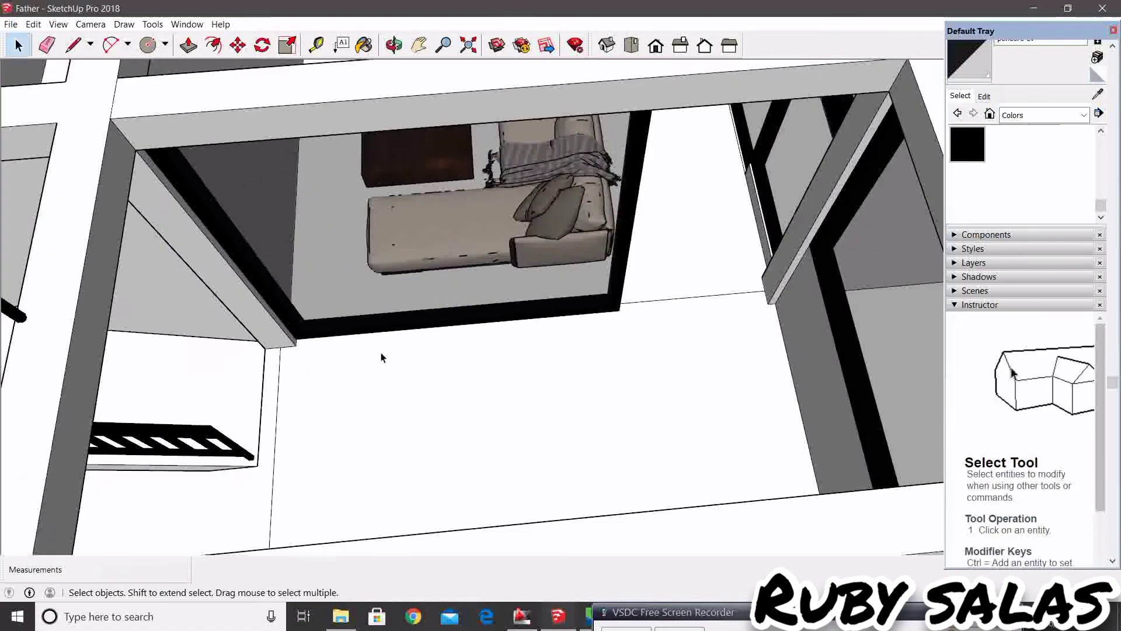
{"action": "mouse_move", "coordinate": [383, 357]}
{"action": "middle_mouse_down"}
{"action": "mouse_move", "coordinate": [243, 288]}
{"action": "mouse_move", "coordinate": [483, 320]}
{"action": "middle_mouse_up"}
{"action": "scroll", "coordinate": [483, 320], "scroll_direction": "up", "scroll_amount": 5}
{"action": "mouse_move", "coordinate": [705, 240]}
{"action": "middle_mouse_down"}
{"action": "mouse_move", "coordinate": [858, 350]}
{"action": "mouse_move", "coordinate": [646, 433]}
{"action": "mouse_move", "coordinate": [521, 348]}
{"action": "middle_mouse_up"}
{"action": "scroll", "coordinate": [419, 425], "scroll_direction": "up", "scroll_amount": 5}
{"action": "mouse_move", "coordinate": [419, 425]}
{"action": "middle_mouse_down"}
{"action": "mouse_move", "coordinate": [709, 387]}
{"action": "mouse_move", "coordinate": [647, 273]}
{"action": "mouse_move", "coordinate": [826, 233]}
{"action": "mouse_move", "coordinate": [558, 348]}
{"action": "middle_mouse_up"}
{"action": "scroll", "coordinate": [681, 342], "scroll_direction": "down", "scroll_amount": 5}
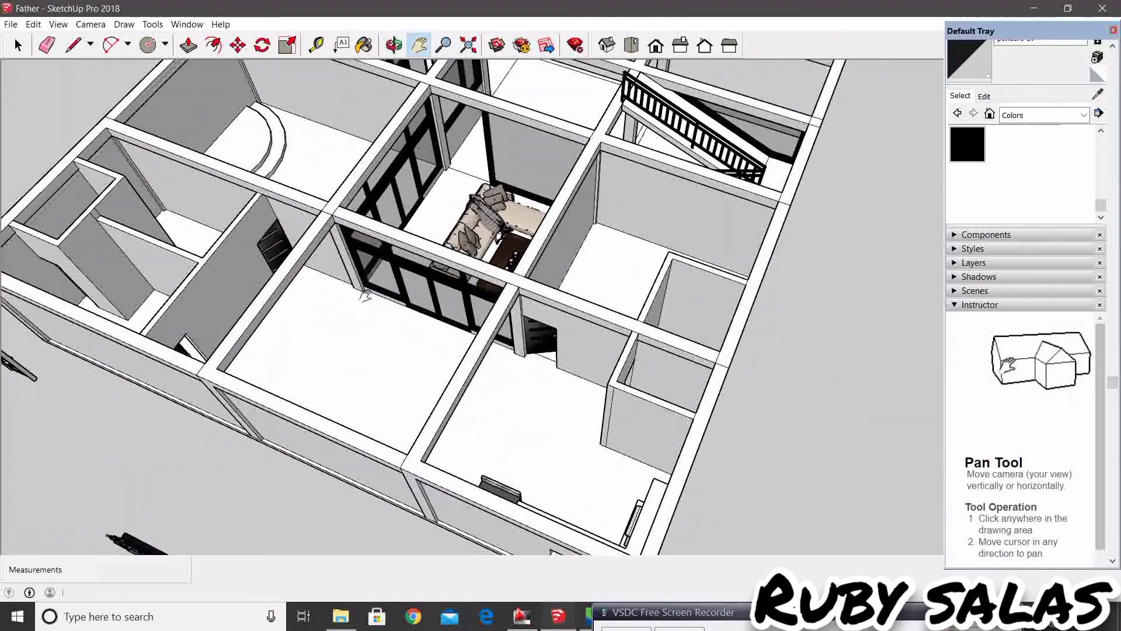
{"action": "left_click_drag", "start_coordinate": [365, 296], "coordinate": [140, 240]}
{"action": "mouse_move", "coordinate": [212, 282]}
{"action": "middle_mouse_down"}
{"action": "mouse_move", "coordinate": [398, 233]}
{"action": "mouse_move", "coordinate": [407, 218]}
{"action": "middle_mouse_up"}
{"action": "scroll", "coordinate": [403, 228], "scroll_direction": "down", "scroll_amount": 5}
{"action": "scroll", "coordinate": [502, 240], "scroll_direction": "up", "scroll_amount": 4}
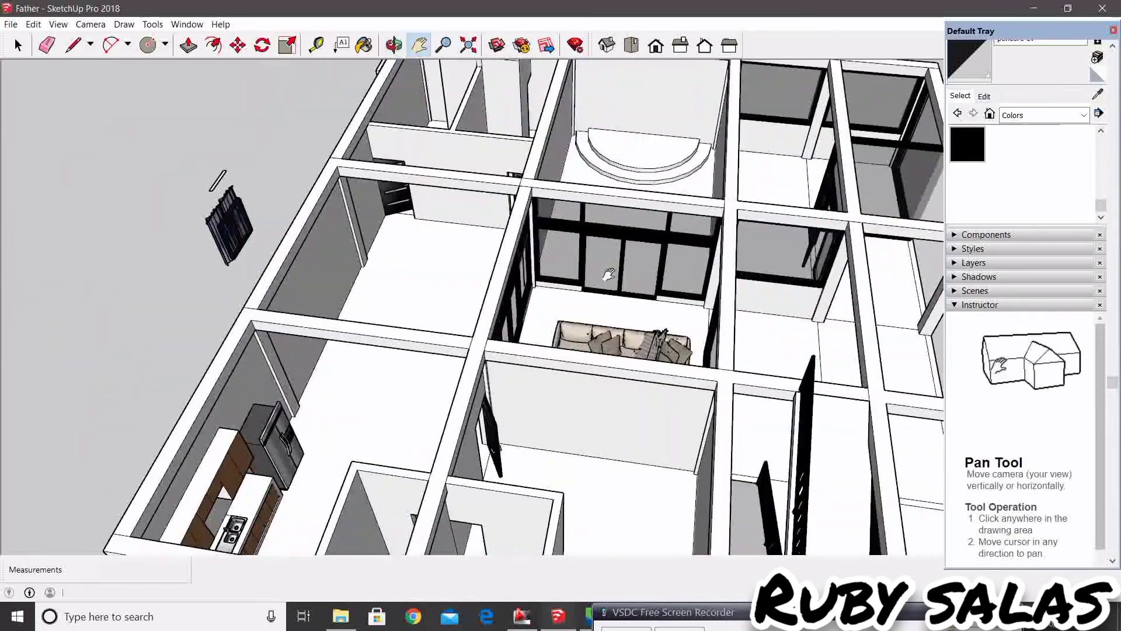
{"action": "mouse_move", "coordinate": [502, 239]}
{"action": "middle_mouse_down", "text": "shift"}
{"action": "mouse_move", "coordinate": [526, 280]}
{"action": "mouse_move", "coordinate": [571, 305]}
{"action": "mouse_move", "coordinate": [501, 337]}
{"action": "middle_mouse_up", "text": "shift"}
{"action": "scroll", "coordinate": [572, 304], "scroll_direction": "up", "scroll_amount": 4}
{"action": "scroll", "coordinate": [572, 304], "scroll_direction": "down", "scroll_amount": 2}
{"action": "scroll", "coordinate": [546, 319], "scroll_direction": "down", "scroll_amount": 3}
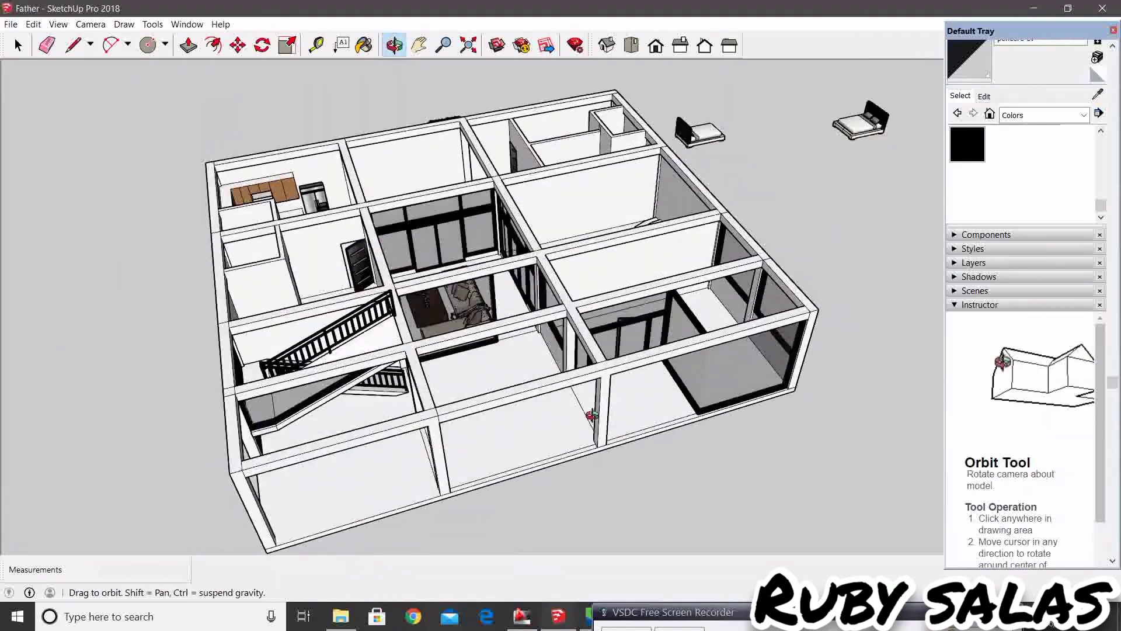
{"action": "scroll", "coordinate": [486, 364], "scroll_direction": "up", "scroll_amount": 3}
{"action": "scroll", "coordinate": [432, 351], "scroll_direction": "up", "scroll_amount": 3}
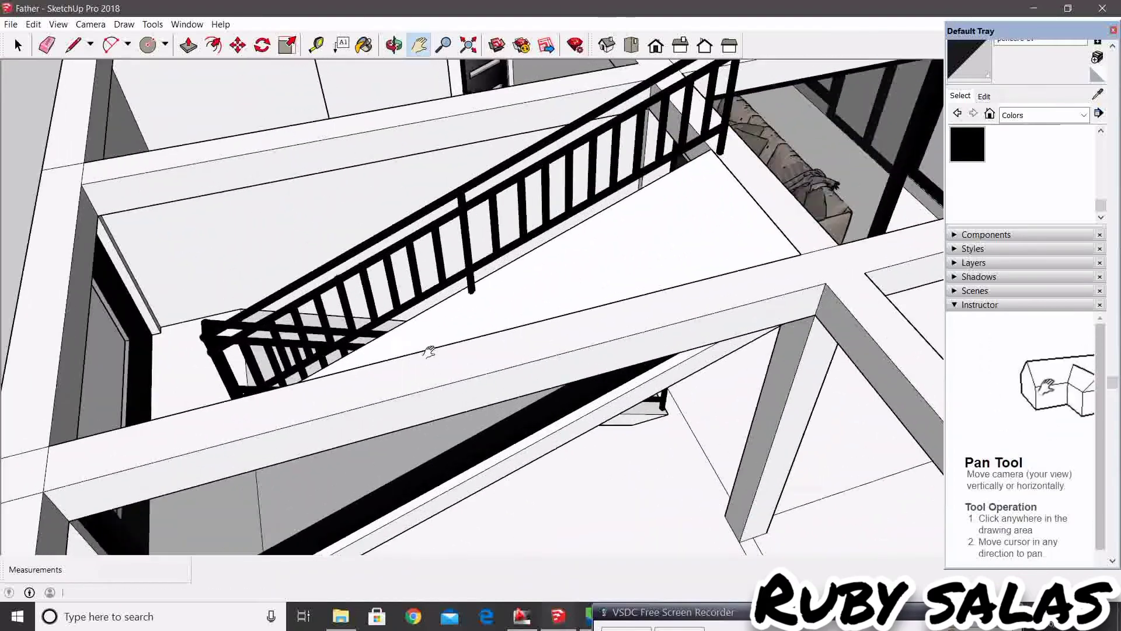
{"action": "scroll", "coordinate": [438, 358], "scroll_direction": "up", "scroll_amount": 2}
{"action": "scroll", "coordinate": [438, 358], "scroll_direction": "up", "scroll_amount": 2}
{"action": "scroll", "coordinate": [631, 321], "scroll_direction": "down", "scroll_amount": 2}
{"action": "scroll", "coordinate": [592, 520], "scroll_direction": "up", "scroll_amount": 3}
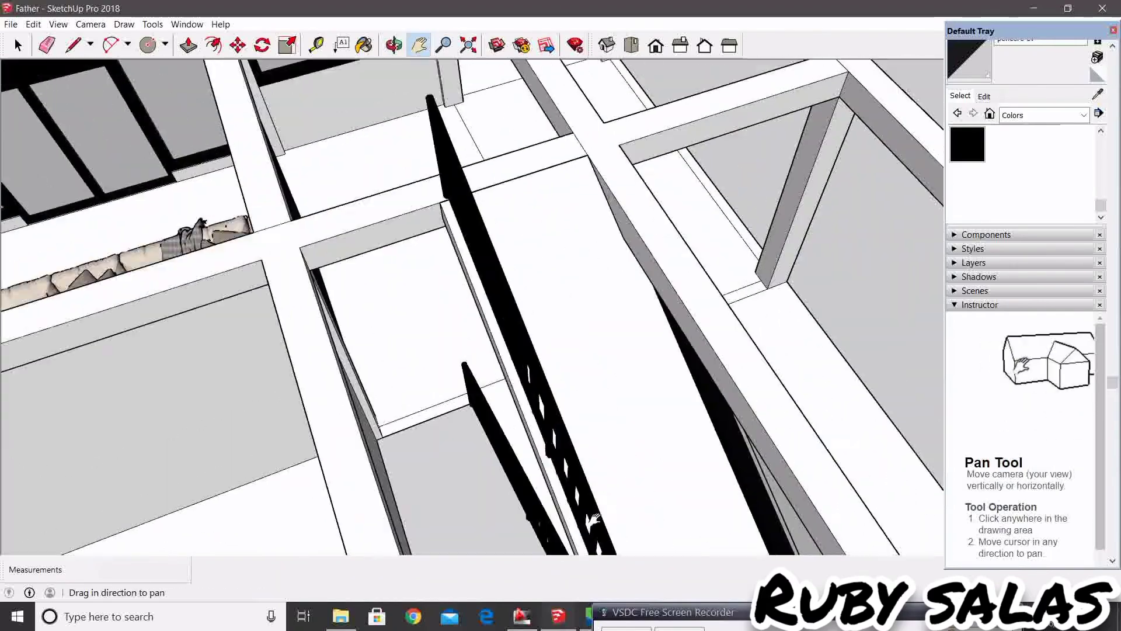
{"action": "scroll", "coordinate": [600, 388], "scroll_direction": "down", "scroll_amount": 3}
{"action": "middle_click_drag", "start_coordinate": [642, 350], "coordinate": [671, 283]}
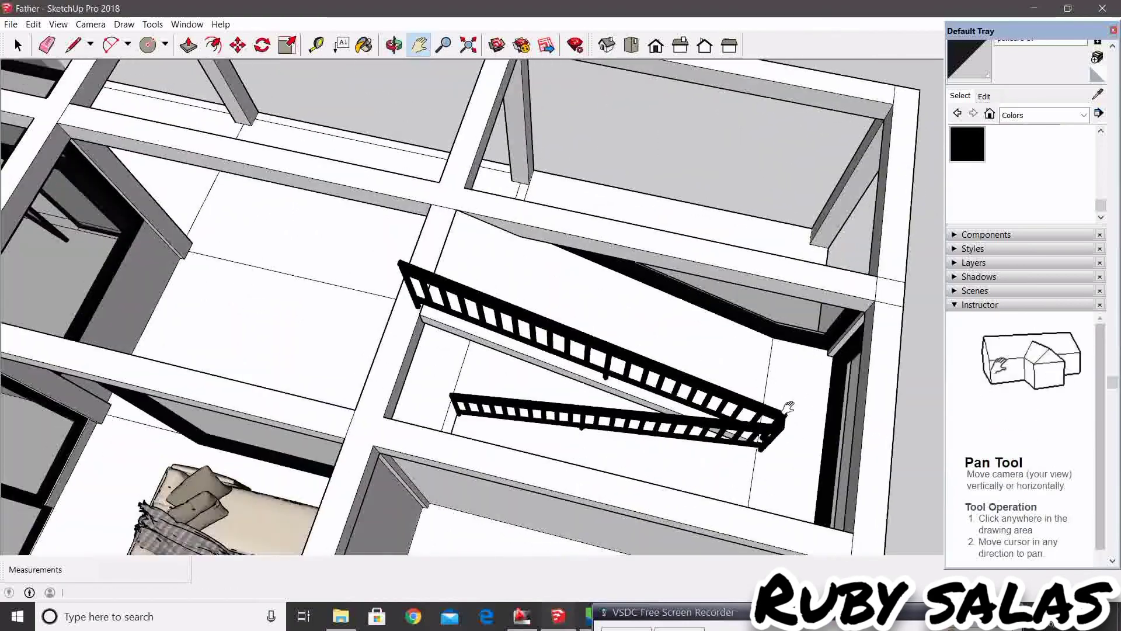
{"action": "scroll", "coordinate": [539, 325], "scroll_direction": "up", "scroll_amount": 3}
{"action": "scroll", "coordinate": [538, 325], "scroll_direction": "down", "scroll_amount": 3}
{"action": "middle_click_drag", "start_coordinate": [539, 325], "coordinate": [711, 191]}
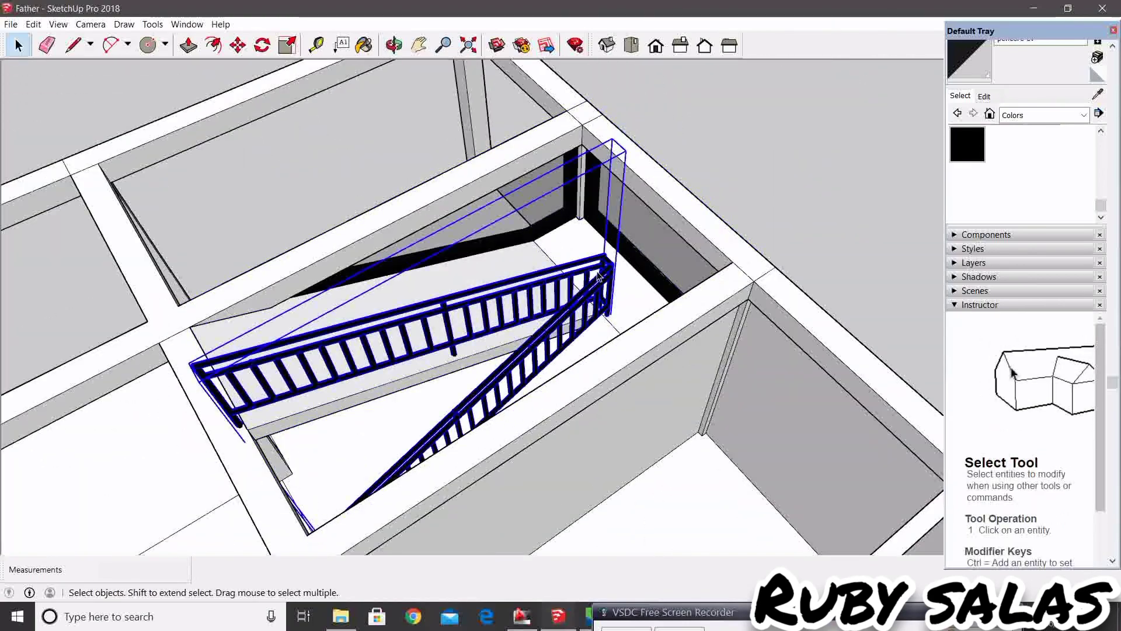
{"action": "scroll", "coordinate": [711, 191], "scroll_direction": "up", "scroll_amount": 2}
{"action": "scroll", "coordinate": [711, 191], "scroll_direction": "down", "scroll_amount": 3}
{"action": "mouse_move", "coordinate": [205, 290]}
{"action": "middle_mouse_down", "text": "shift"}
{"action": "mouse_move", "coordinate": [438, 300]}
{"action": "mouse_move", "coordinate": [497, 388]}
{"action": "middle_mouse_up", "text": "shift"}
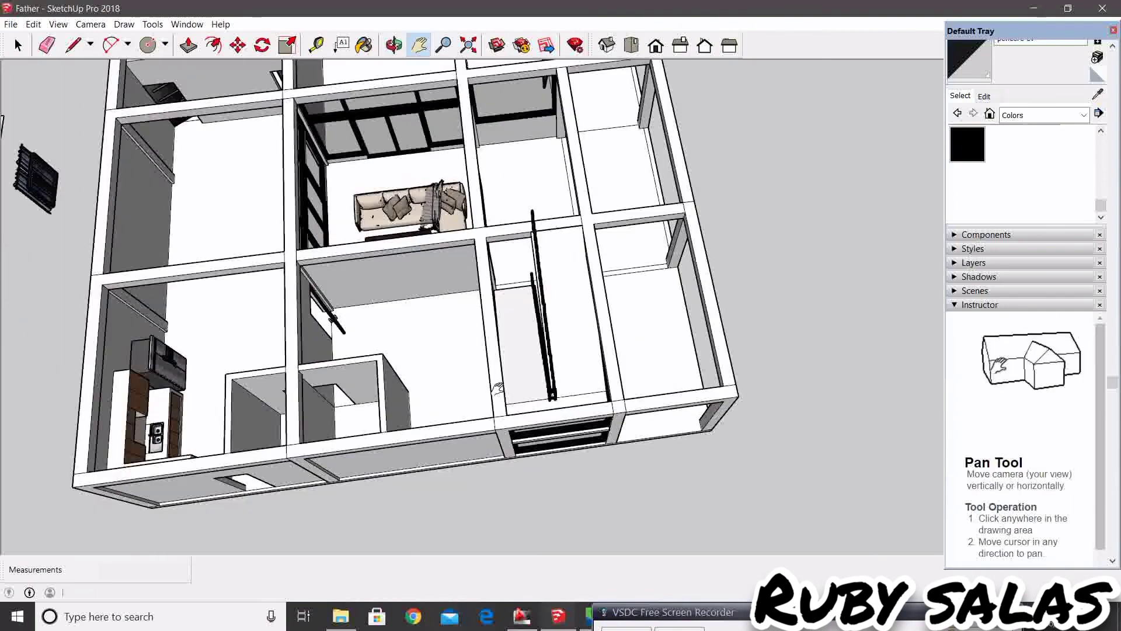